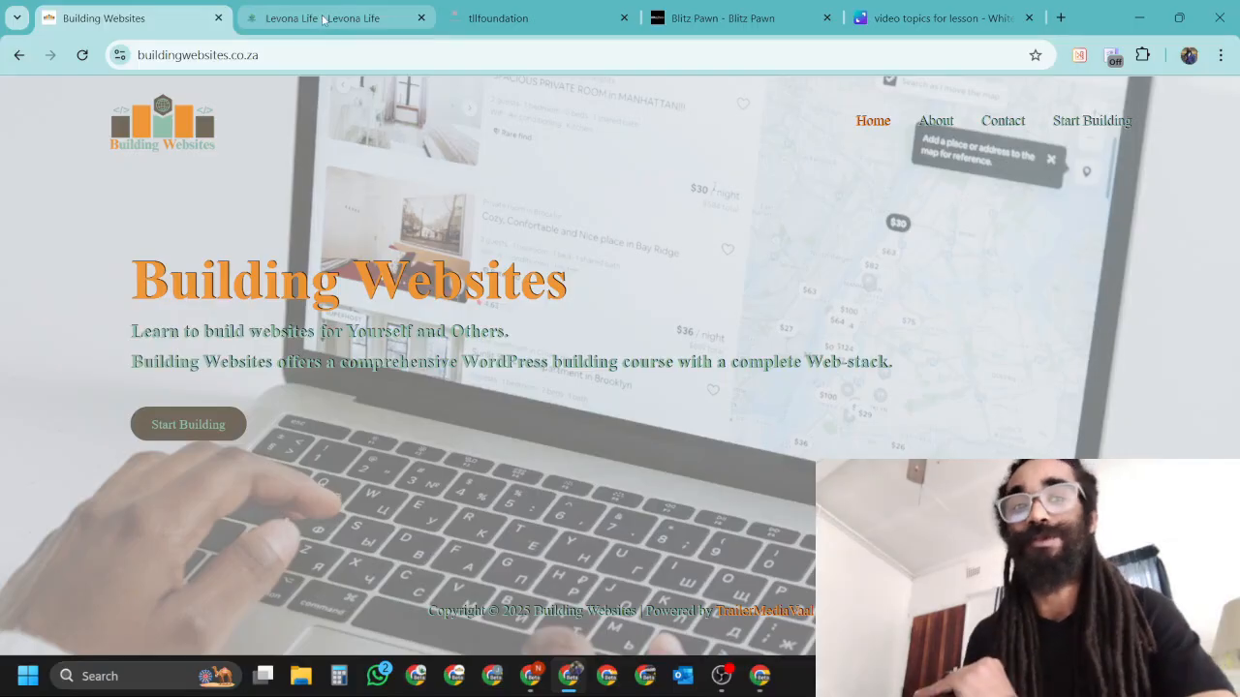
# Browse the open example websites: Levona Life, the Tiana-Leigh Lung Foundation and Blitz Pawn
pyautogui.click(324, 19)
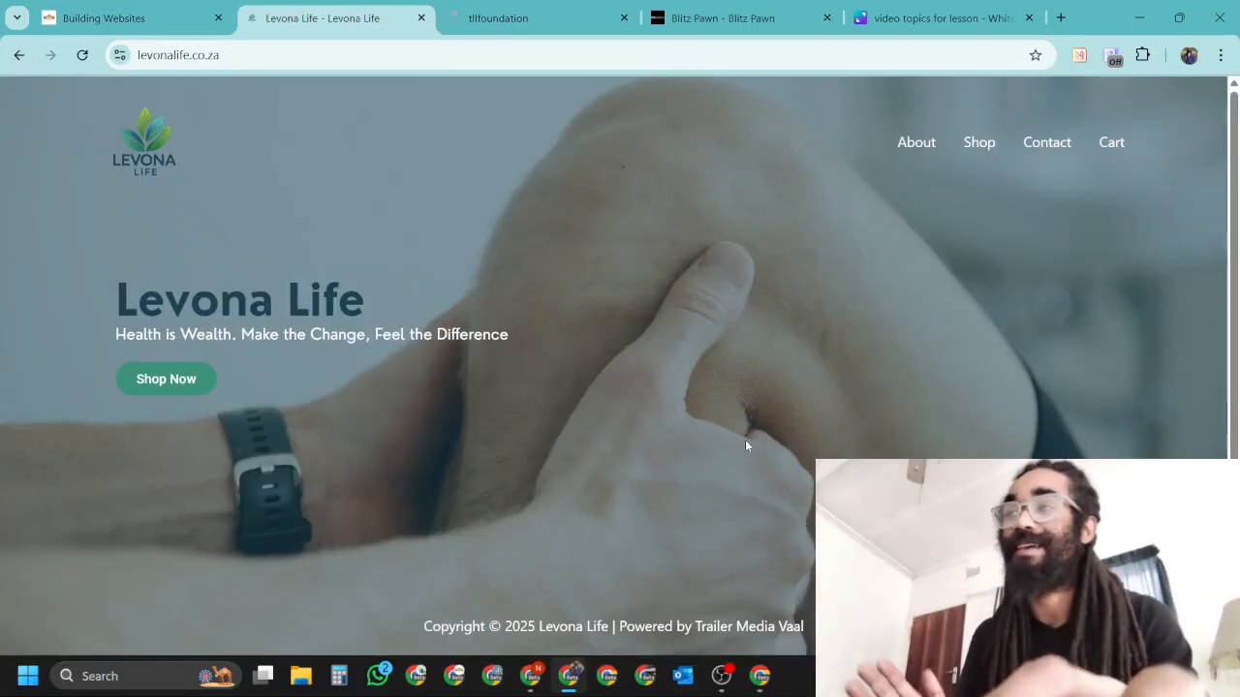
pyautogui.click(556, 26)
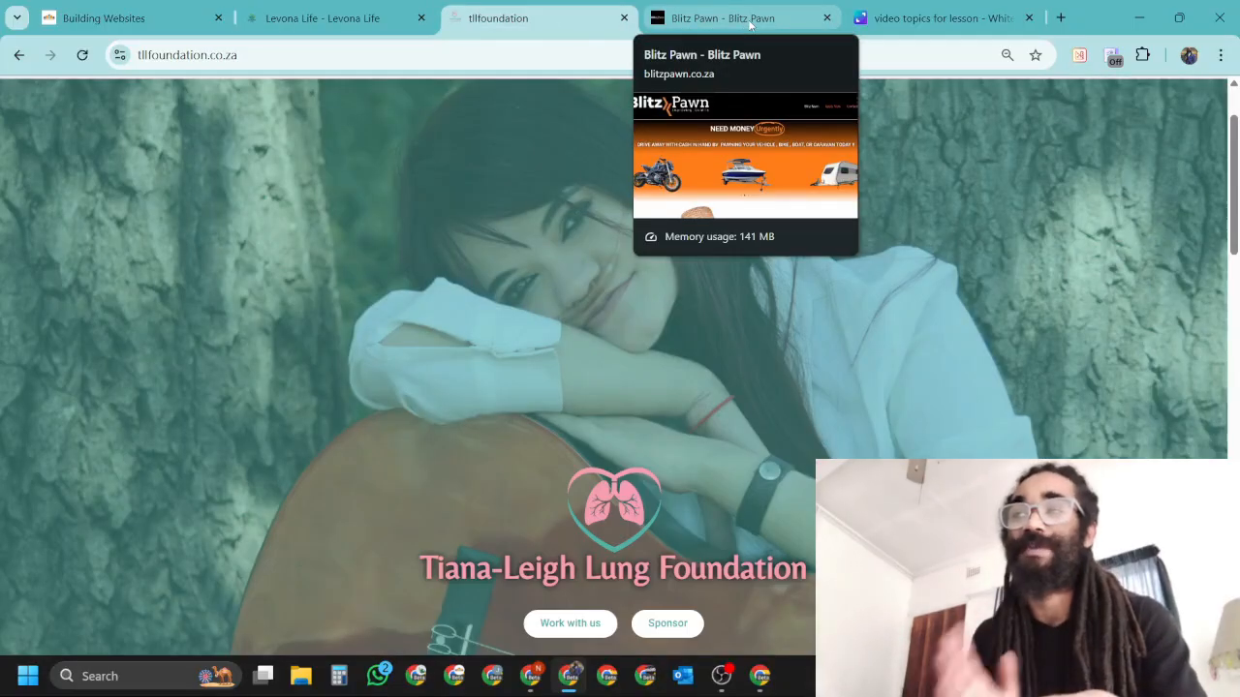
pyautogui.click(750, 23)
pyautogui.scroll(-10, 858, 421)
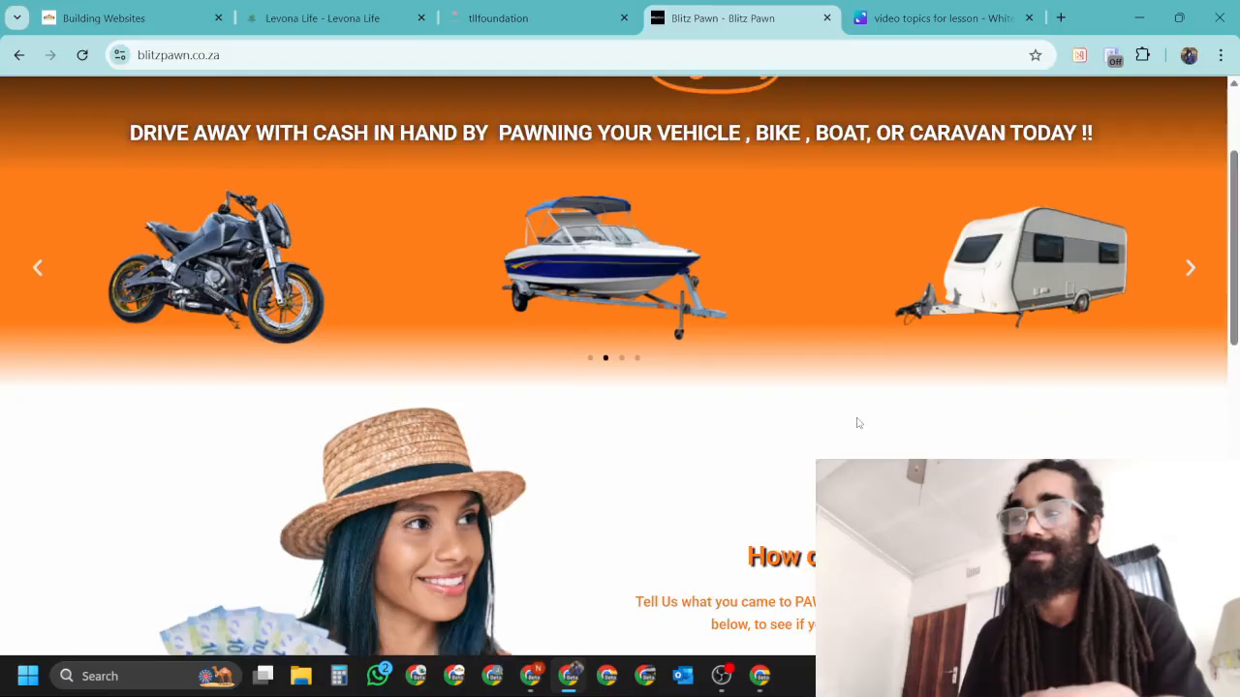
pyautogui.scroll(5, 861, 423)
pyautogui.scroll(5, 861, 423)
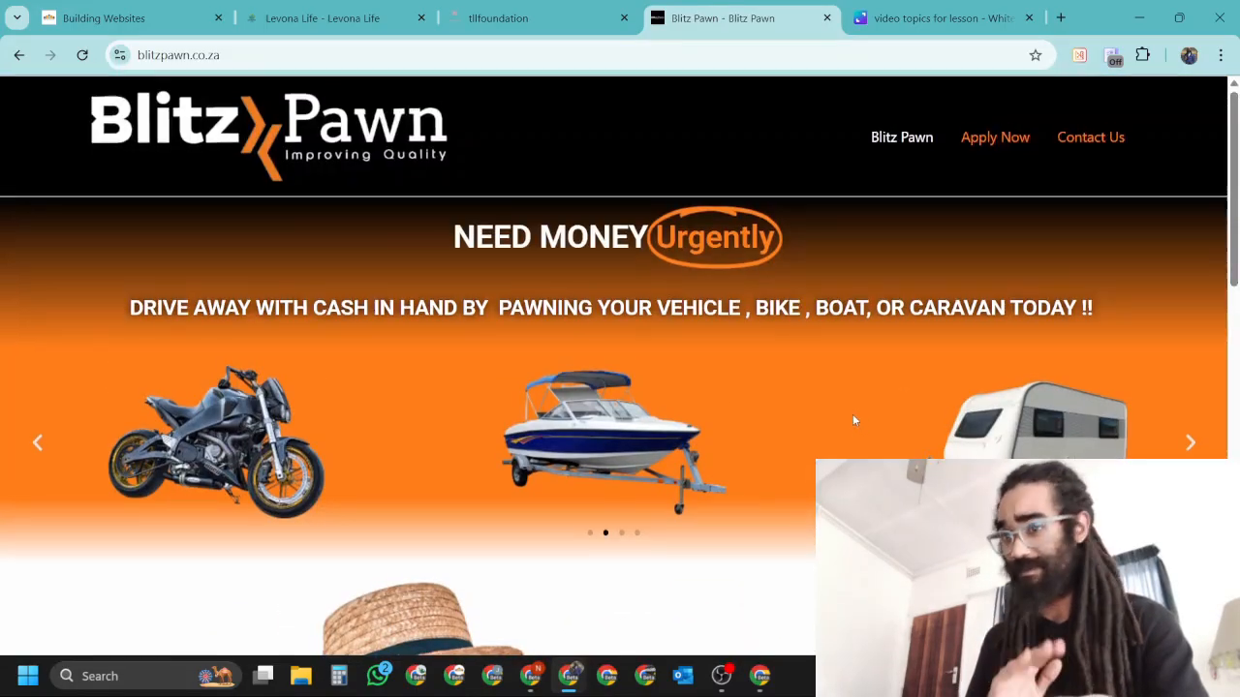
pyautogui.click(523, 17)
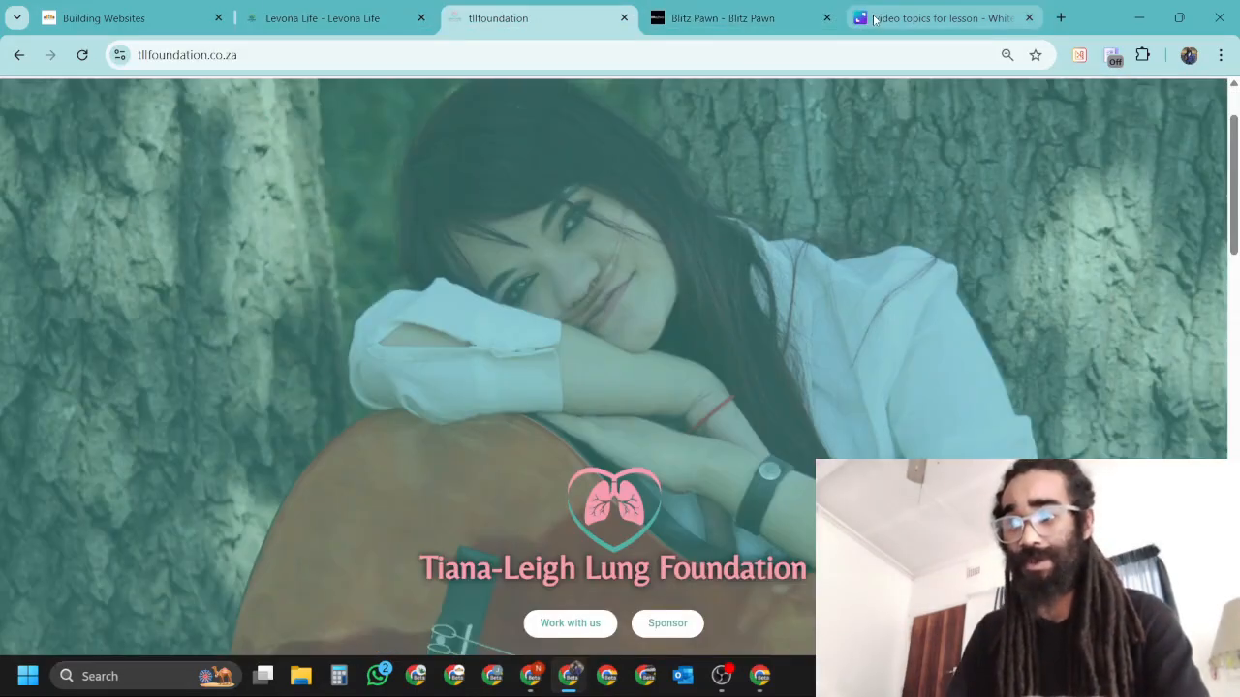
pyautogui.click(354, 19)
# Bring up the "video topics for lesson" Canva whiteboard to review the list of course topics
pyautogui.click(944, 17)
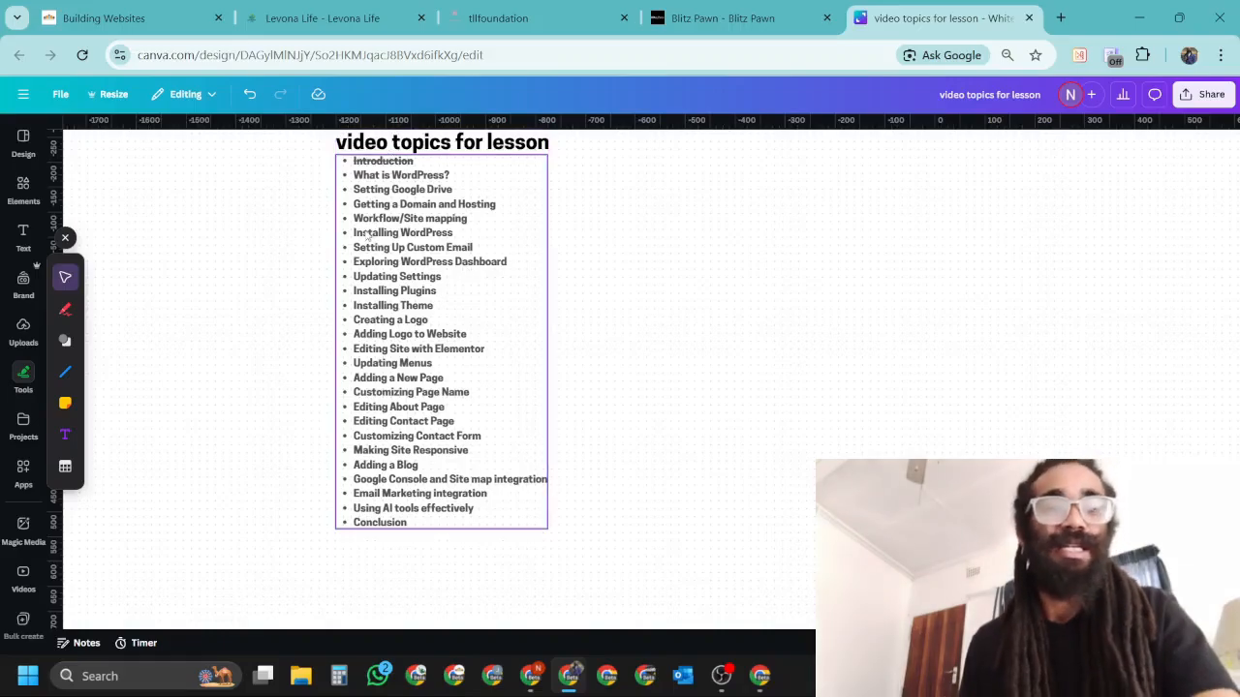
pyautogui.click(594, 310)
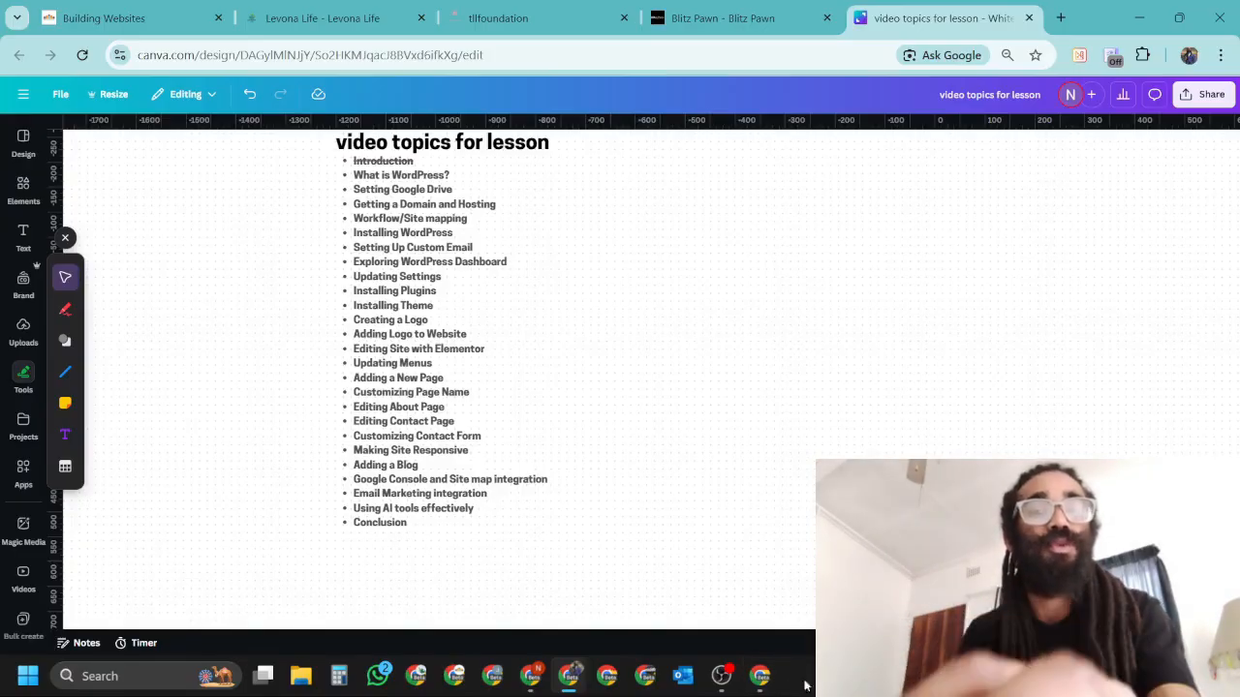
pyautogui.moveTo(765, 680)
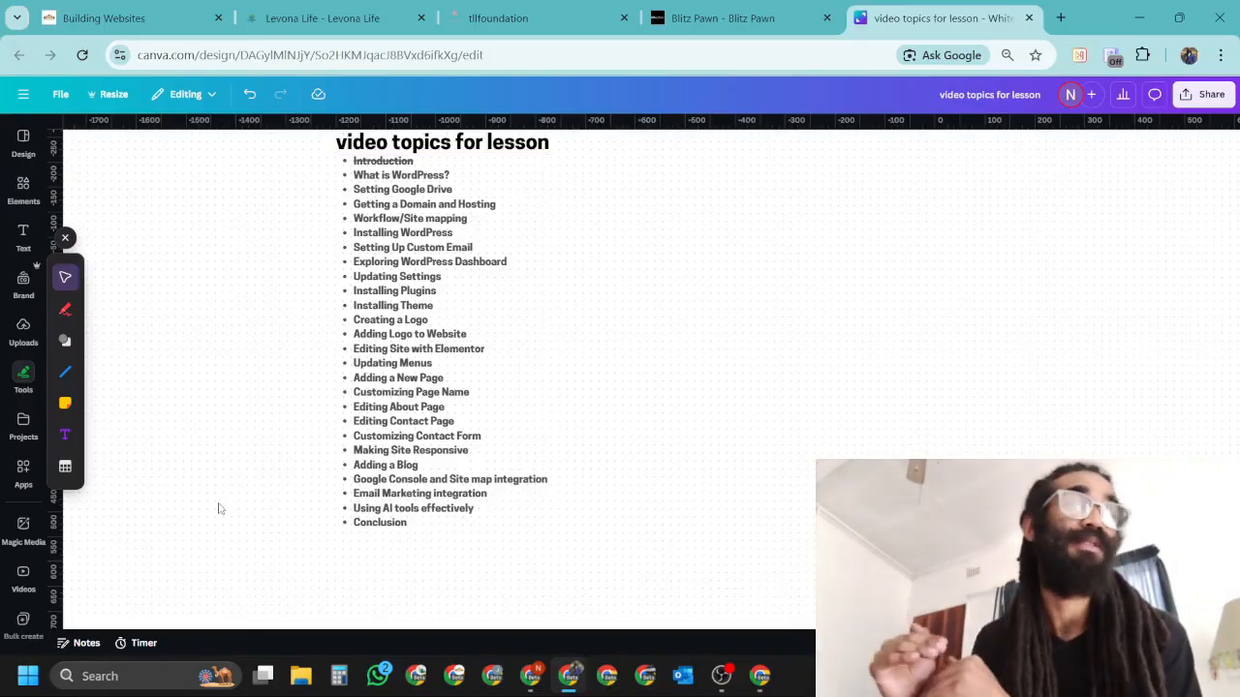
pyautogui.moveTo(765, 681)
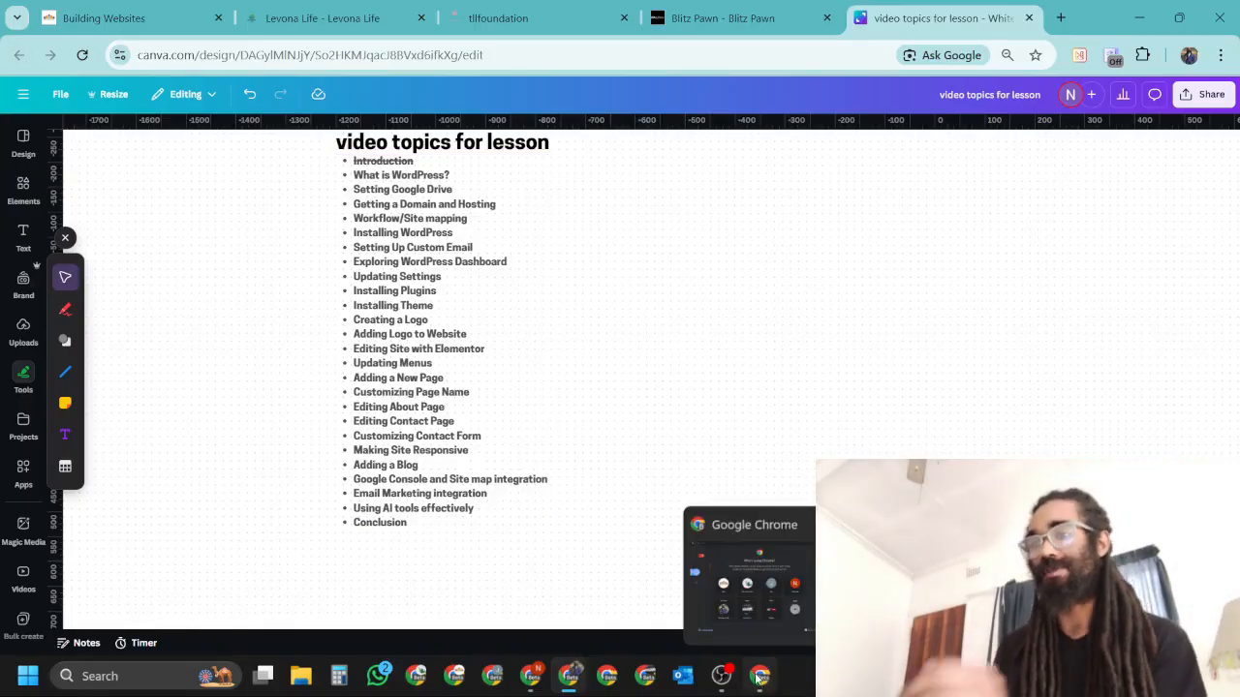
pyautogui.click(760, 676)
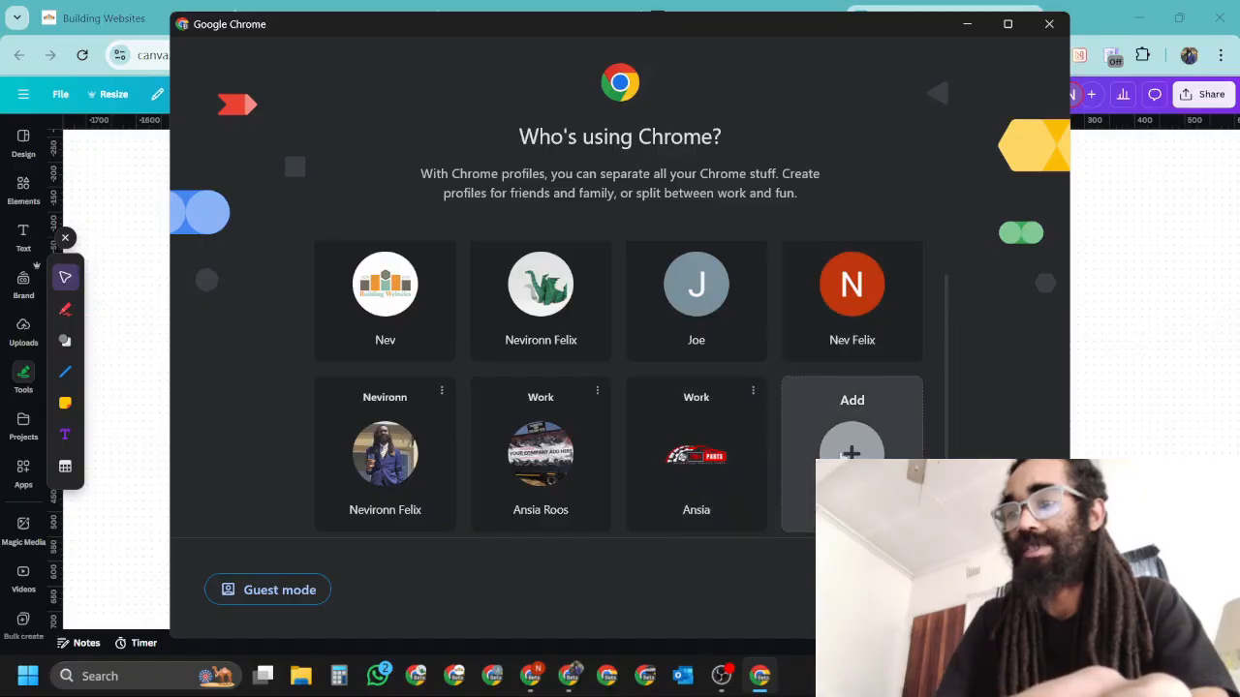
pyautogui.click(809, 448)
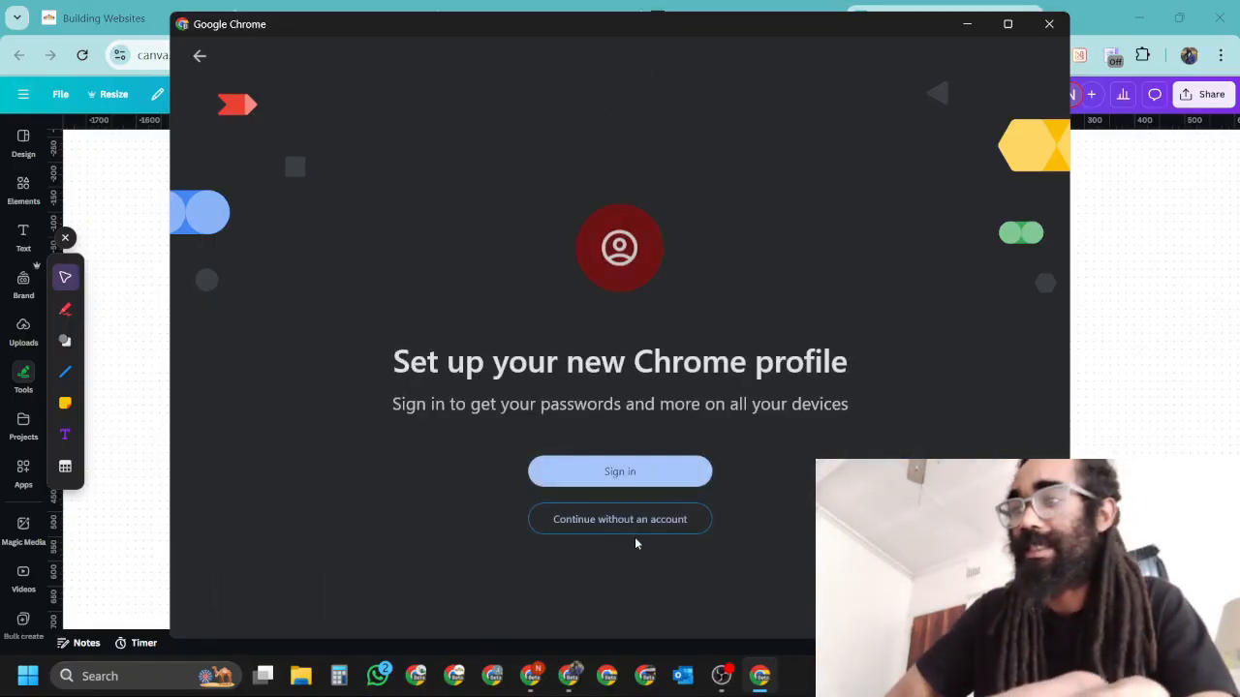
pyautogui.click(696, 483)
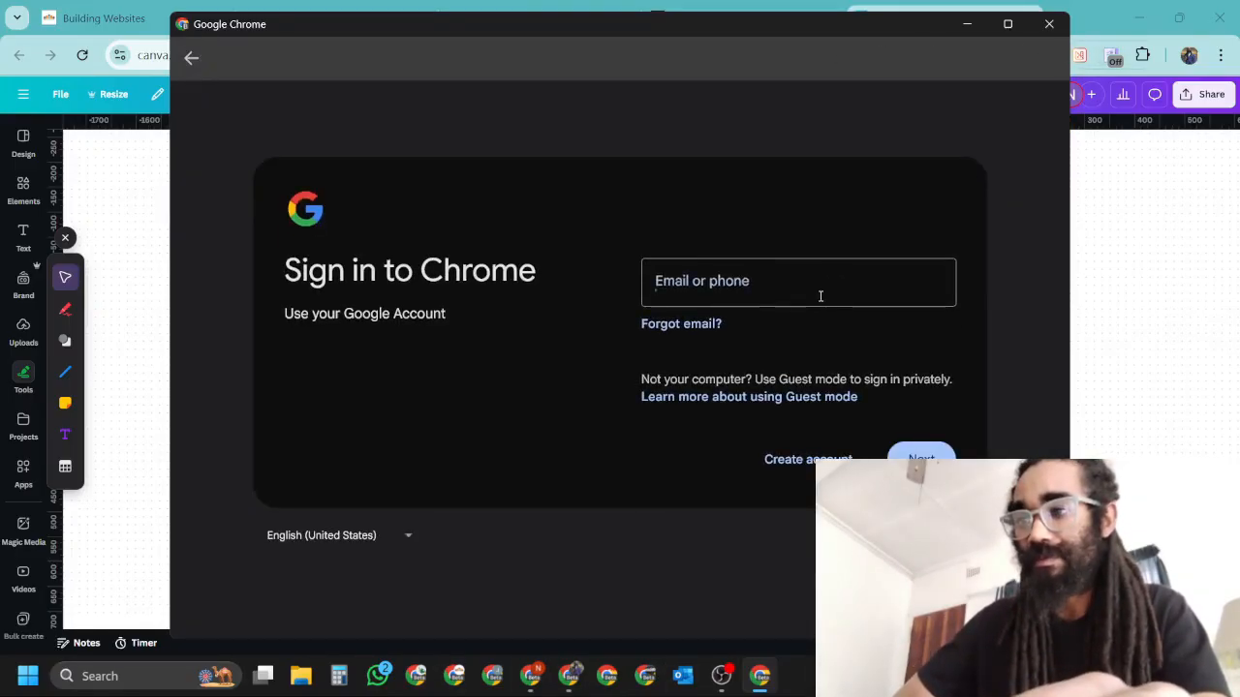
pyautogui.click(821, 297)
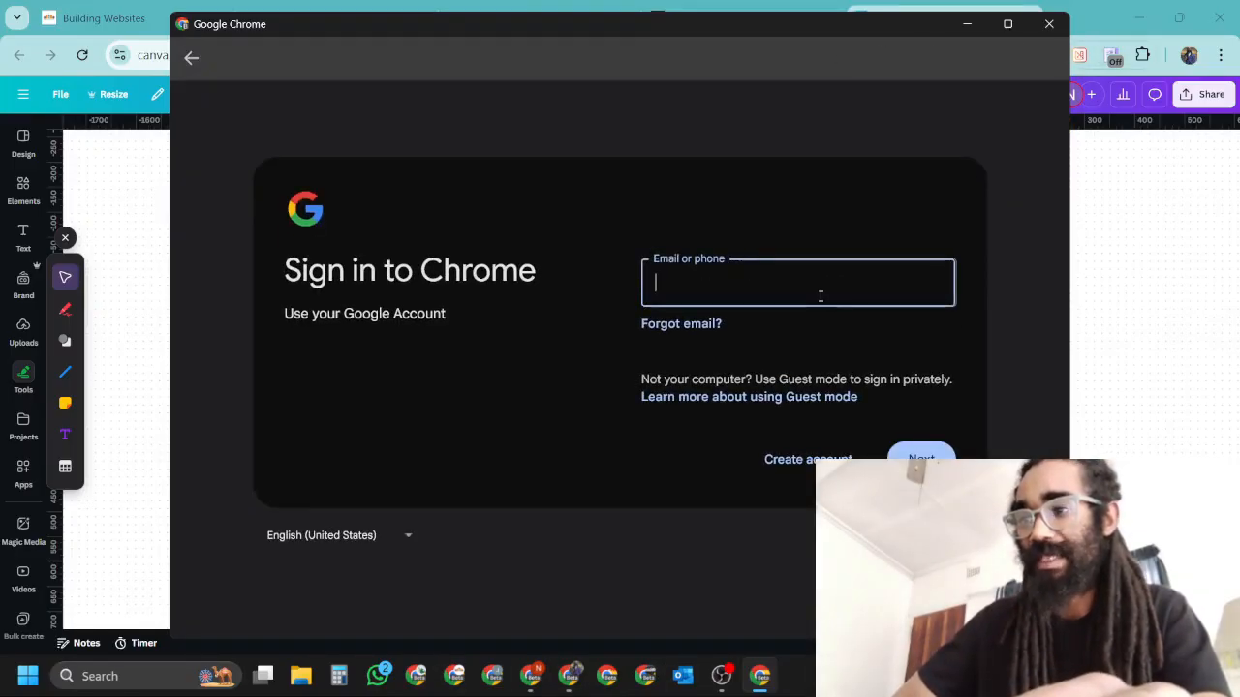
pyautogui.click(816, 301)
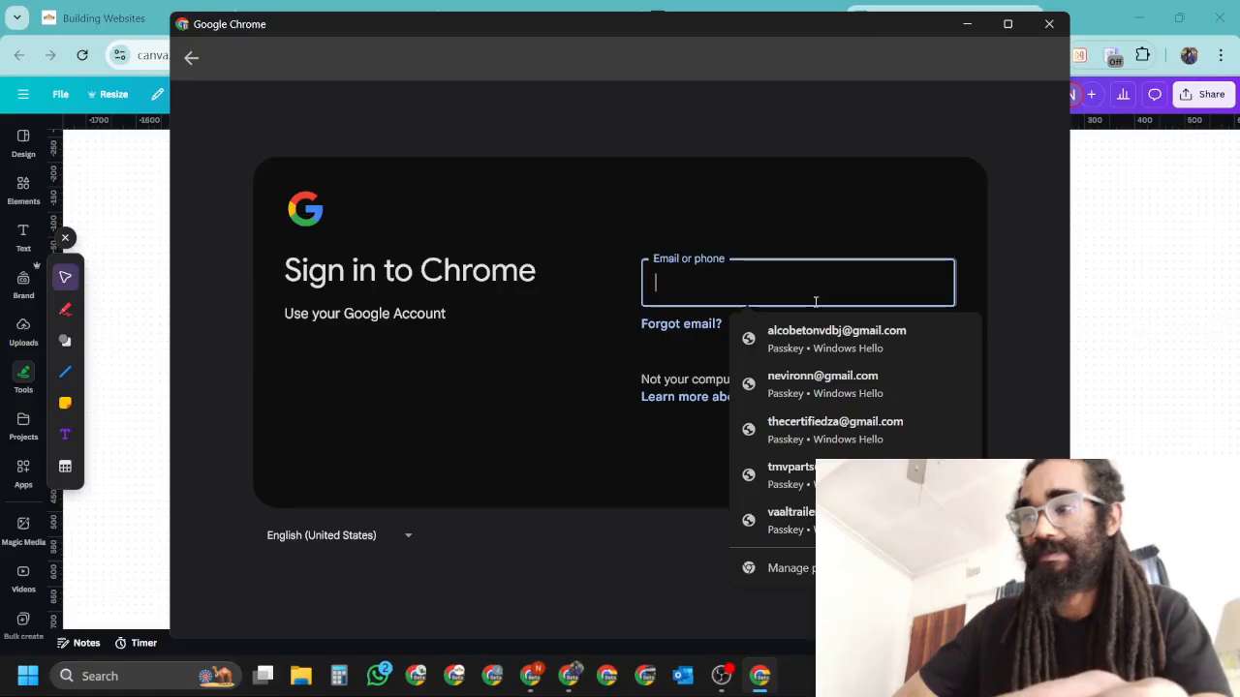
pyautogui.click(519, 416)
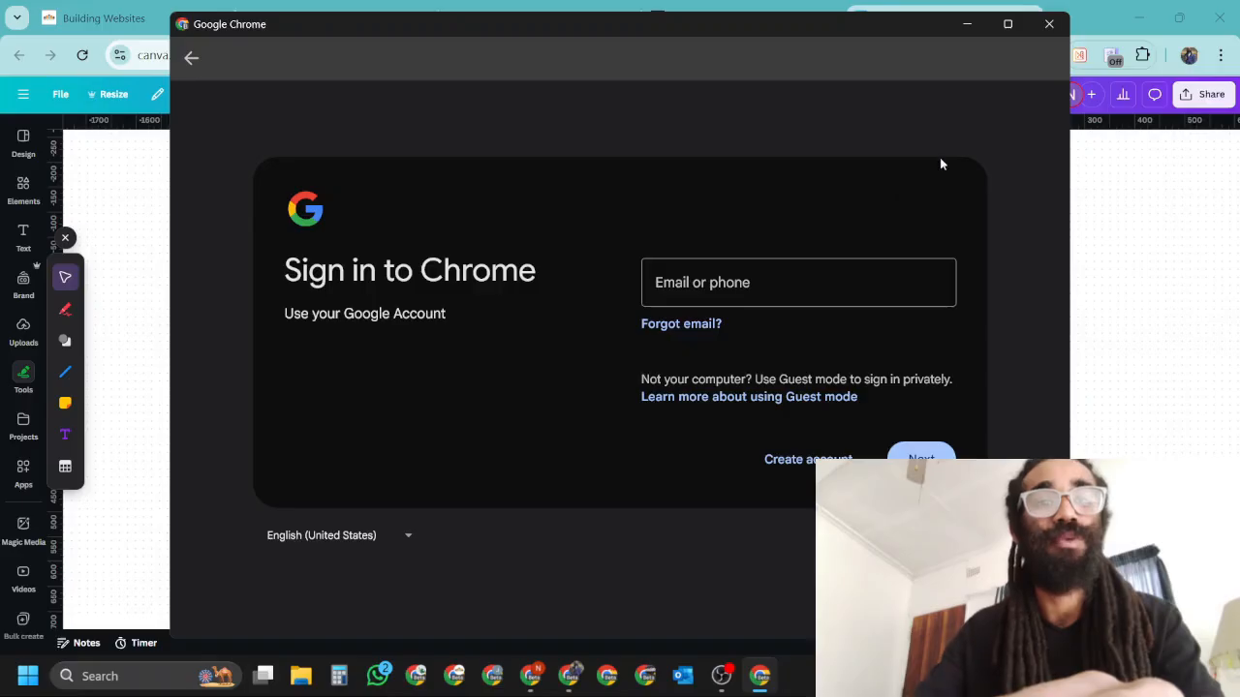
pyautogui.click(1049, 24)
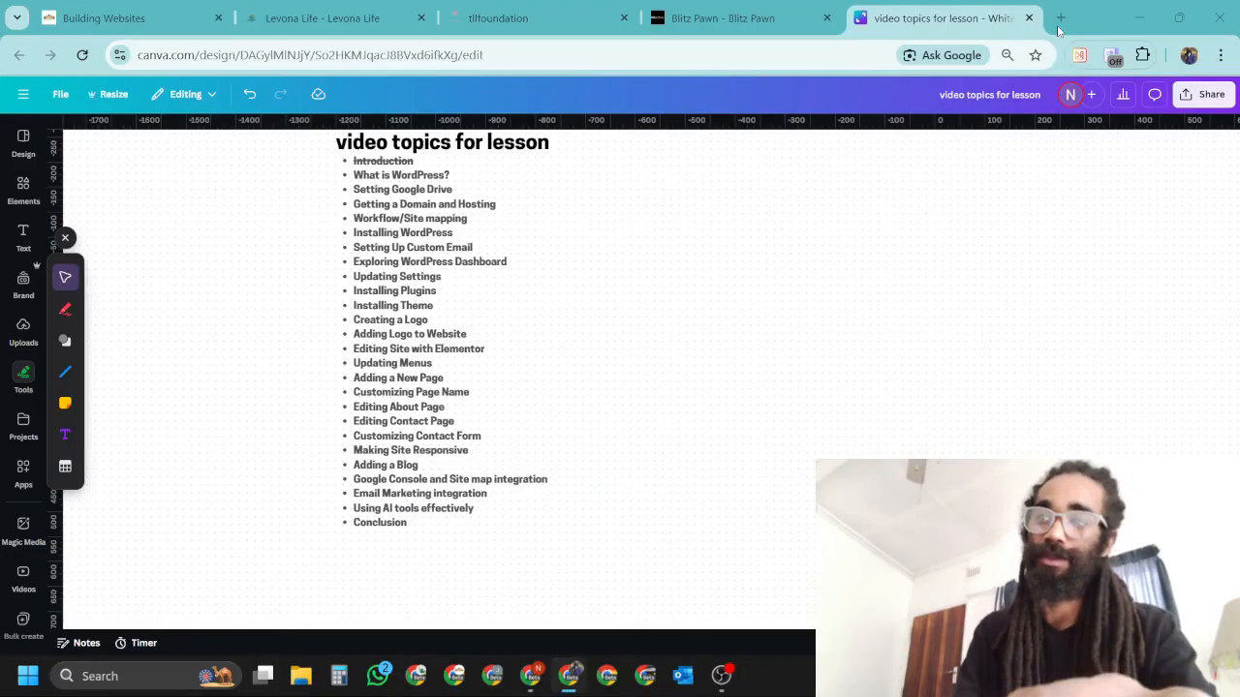
# Switch to the Chrome window with the axxess Google search, view its My Drive page, and return to the search results
pyautogui.moveTo(533, 688)
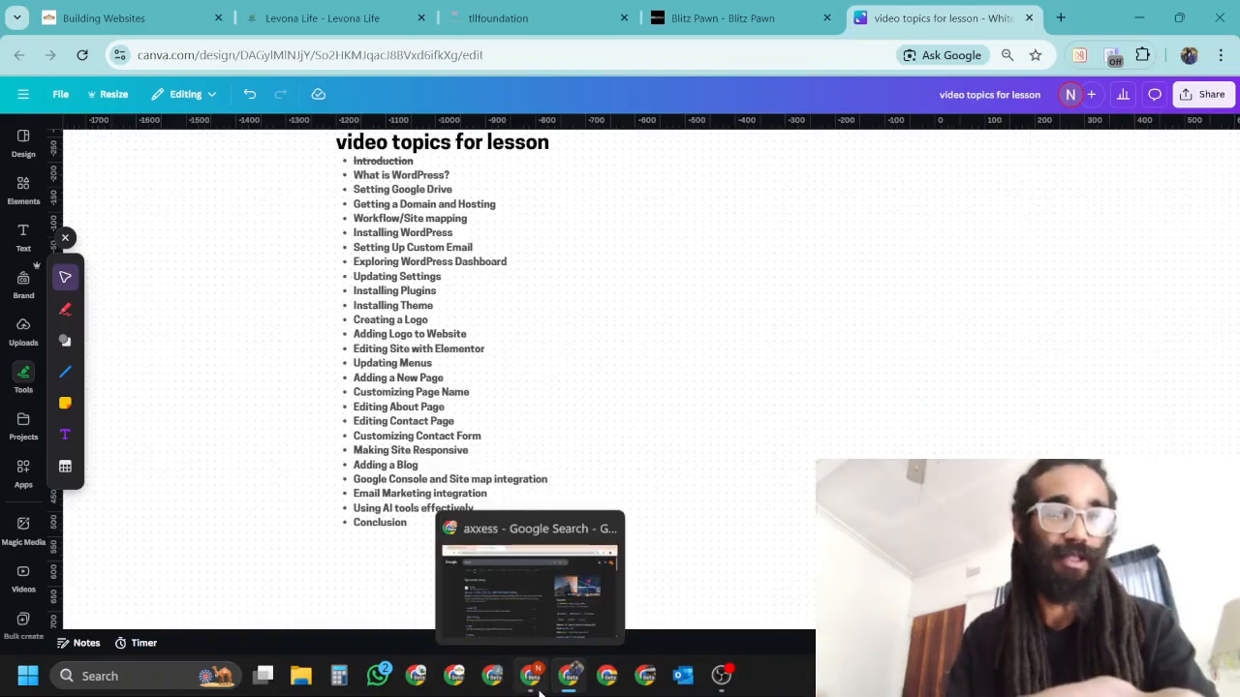
pyautogui.click(570, 596)
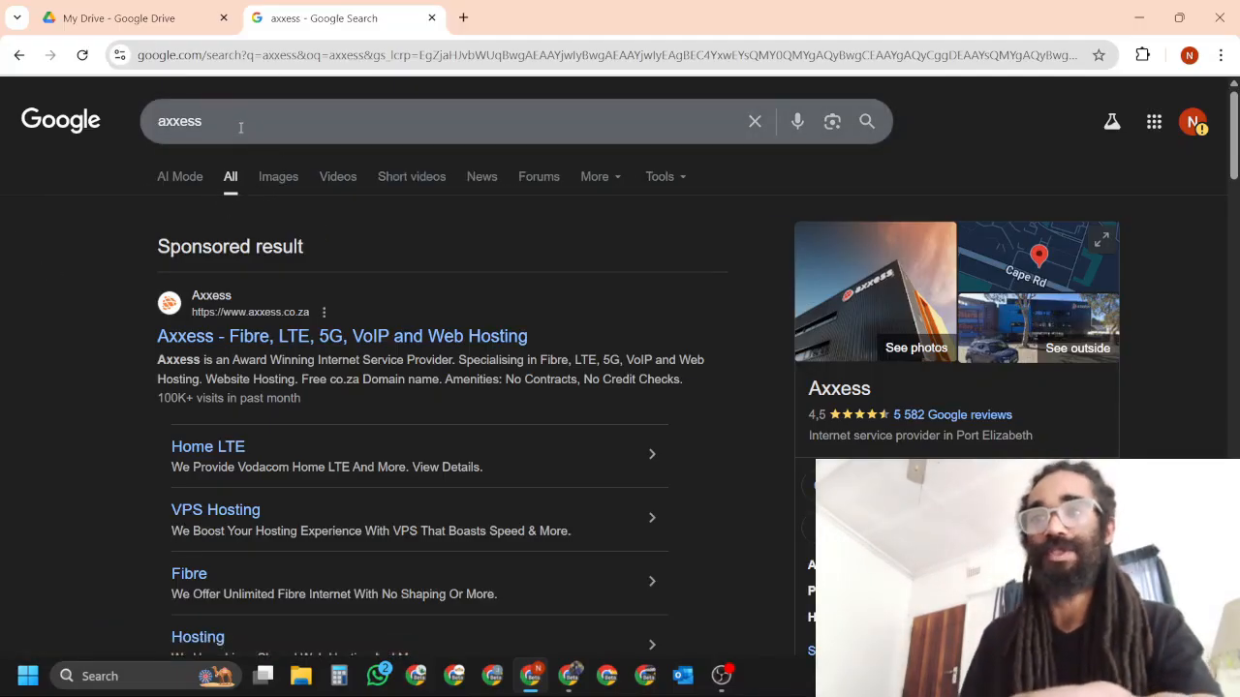
pyautogui.moveTo(238, 120); pyautogui.dragTo(124, 127)
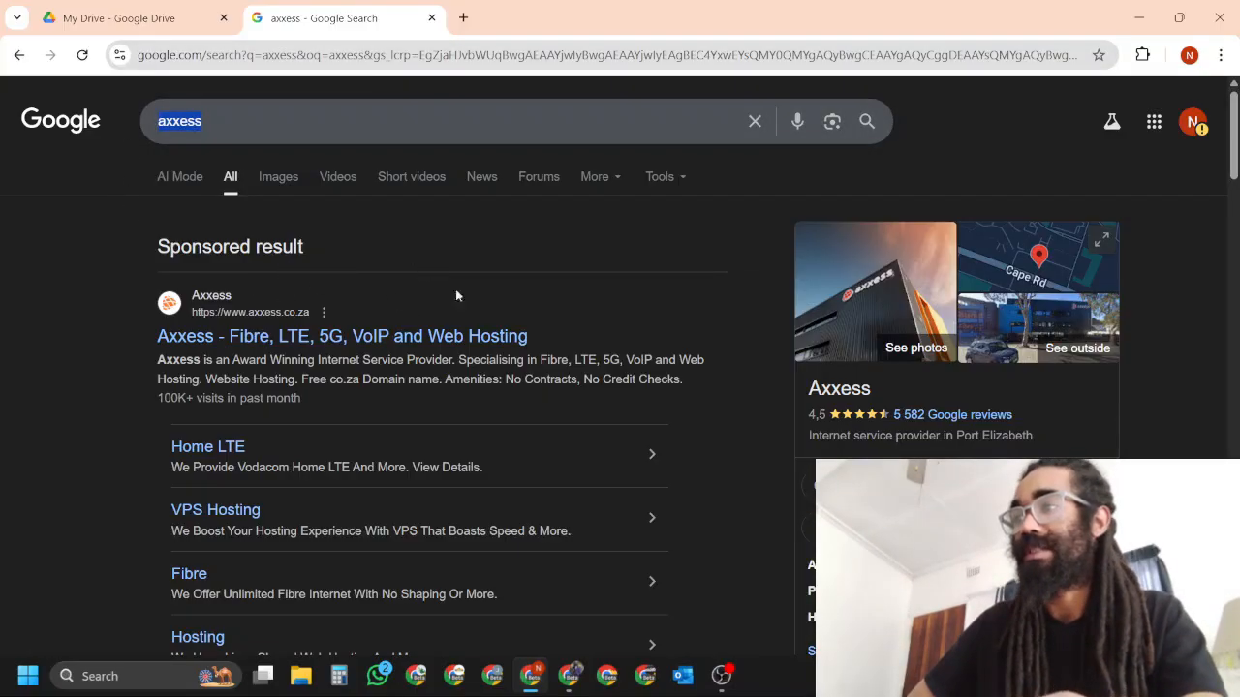
pyautogui.click(174, 27)
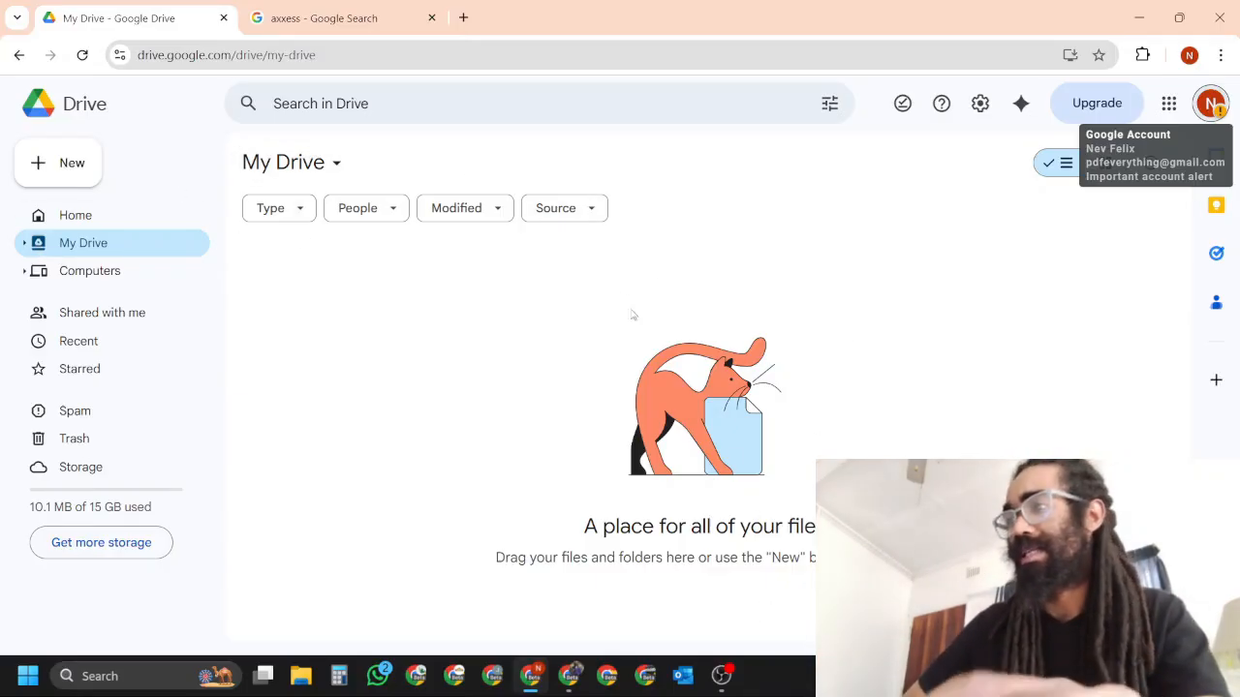
pyautogui.click(327, 20)
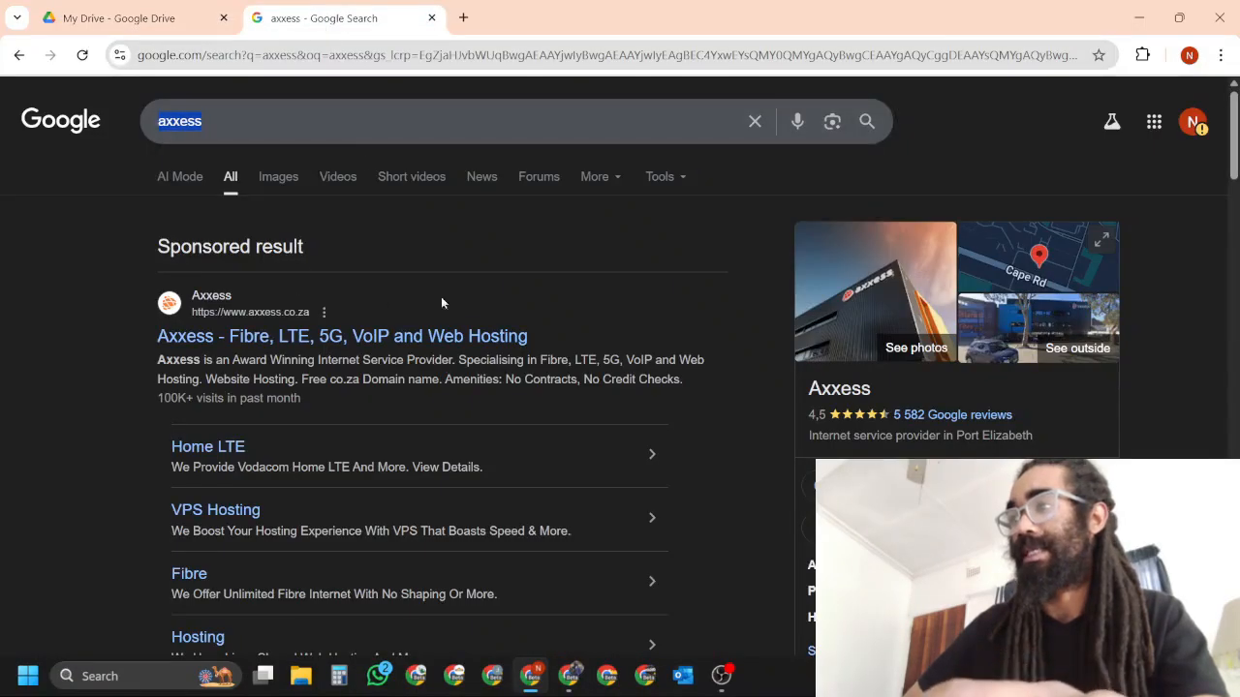
# Open the Axxess website from the sponsored search result, close the find bar and look over the hosting services on the dashboard
pyautogui.scroll(-2, 764, 310)
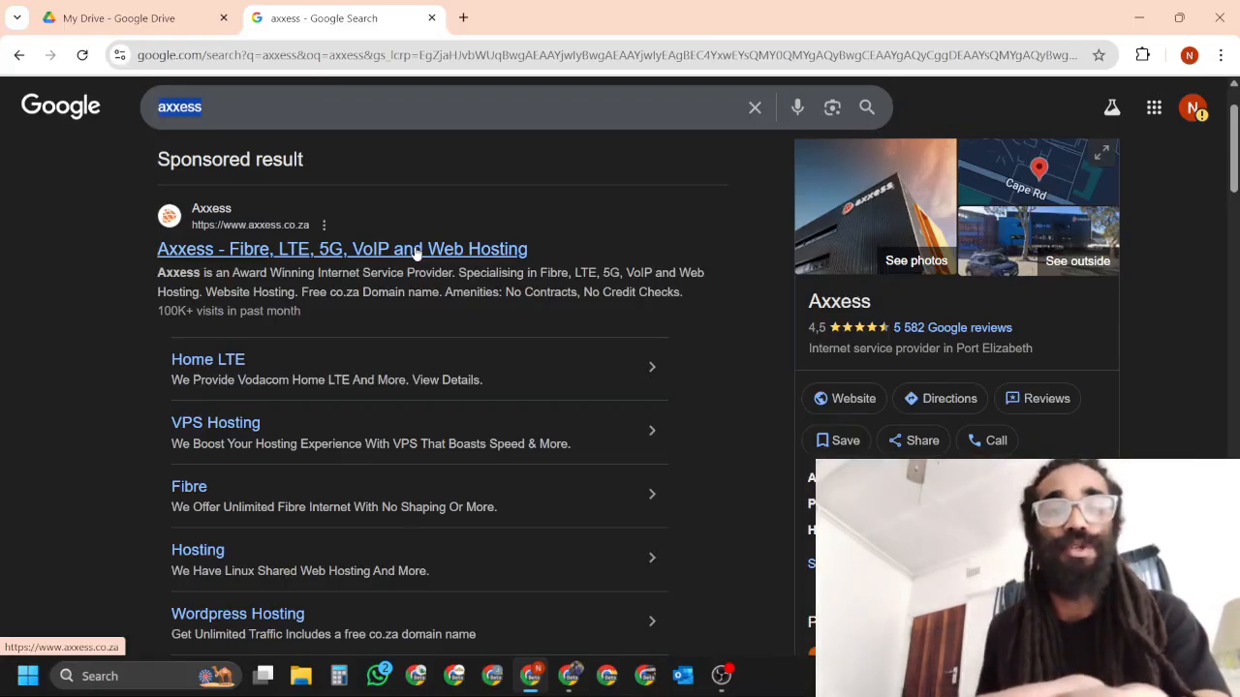
pyautogui.click(401, 260)
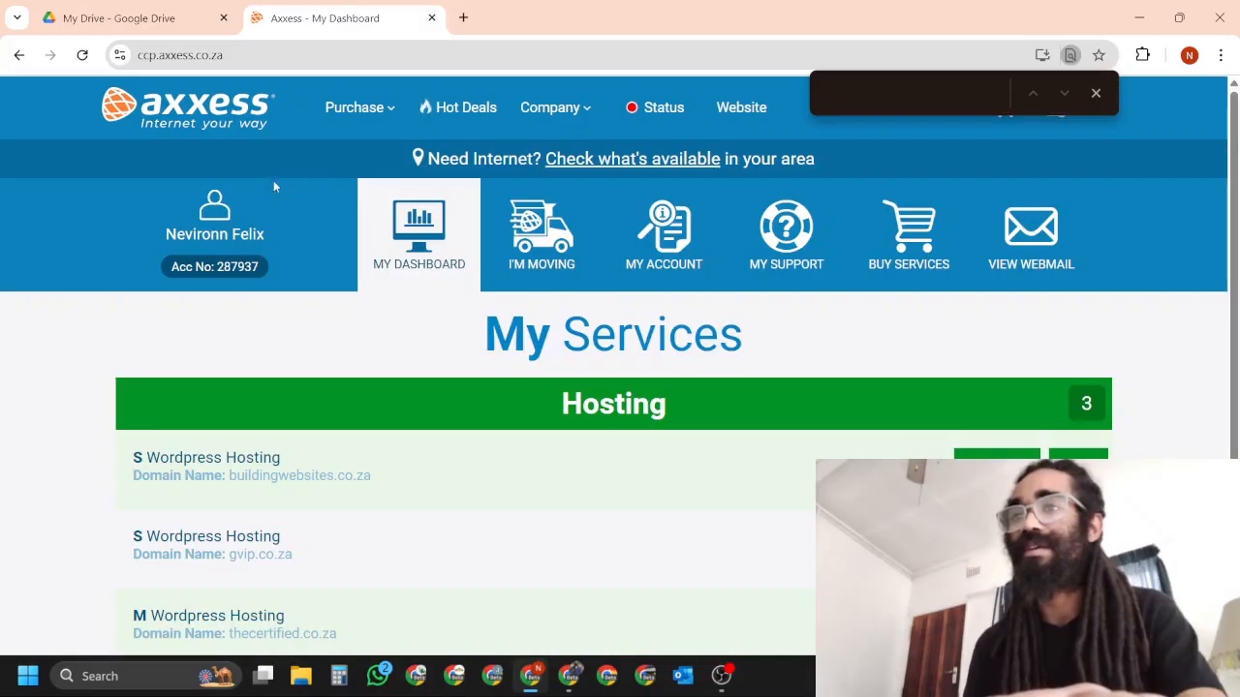
pyautogui.click(1096, 92)
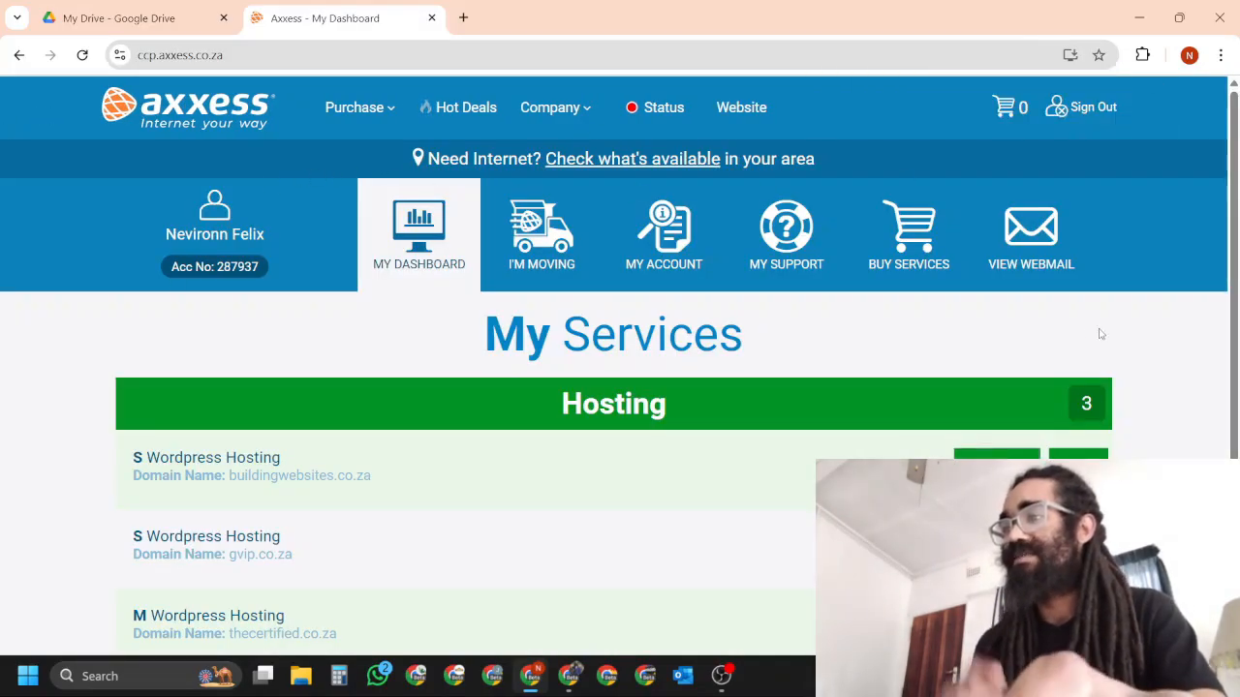
pyautogui.scroll(-3, 1210, 333)
pyautogui.scroll(3, 1210, 332)
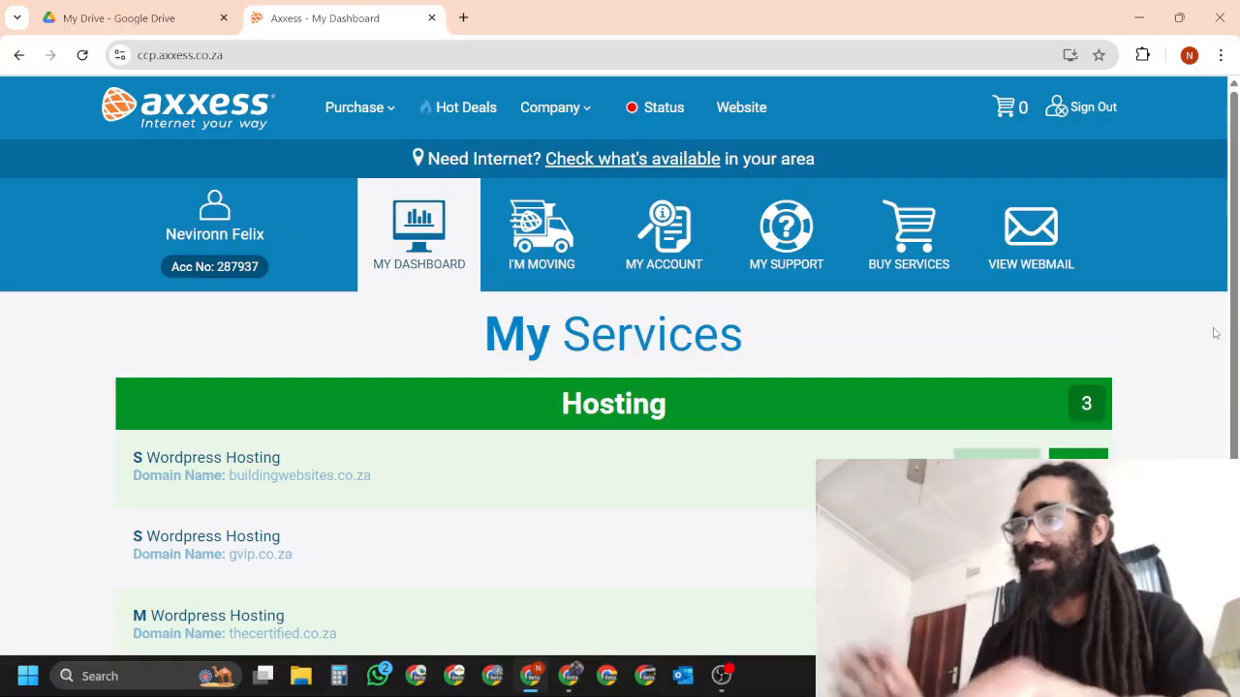
# Open Axxess's Wordpress Hosting purchase page and go to the section for registering a new domain
pyautogui.click(377, 108)
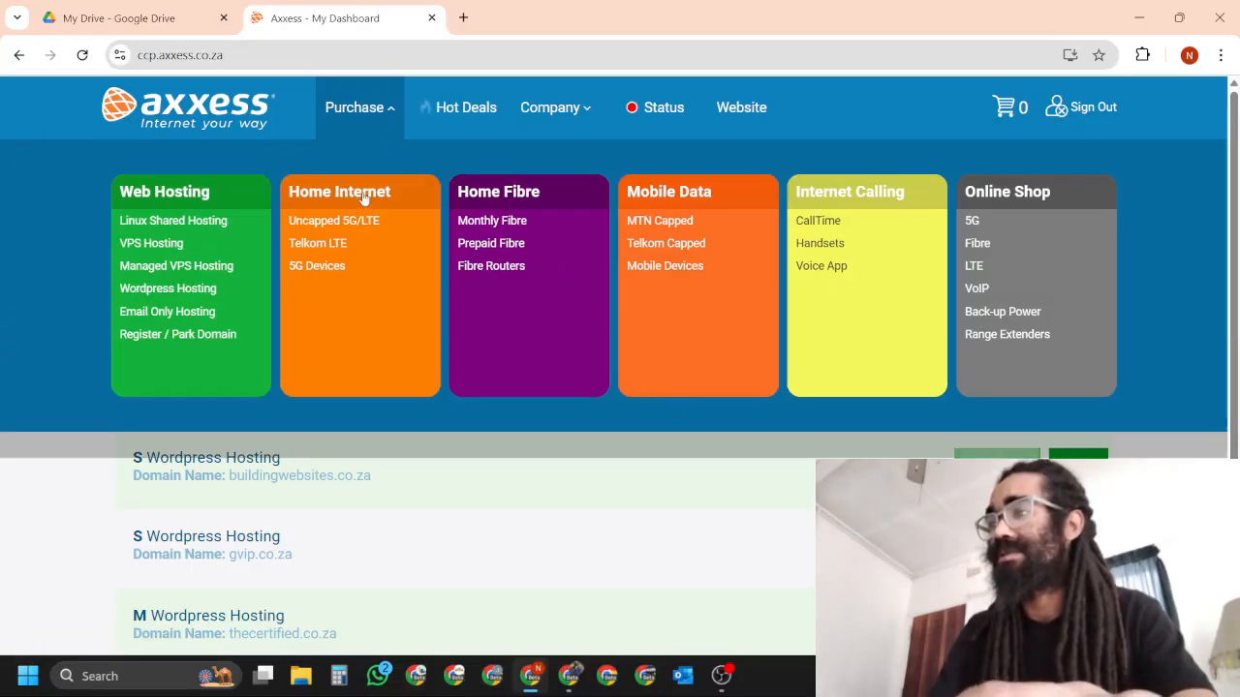
pyautogui.click(170, 290)
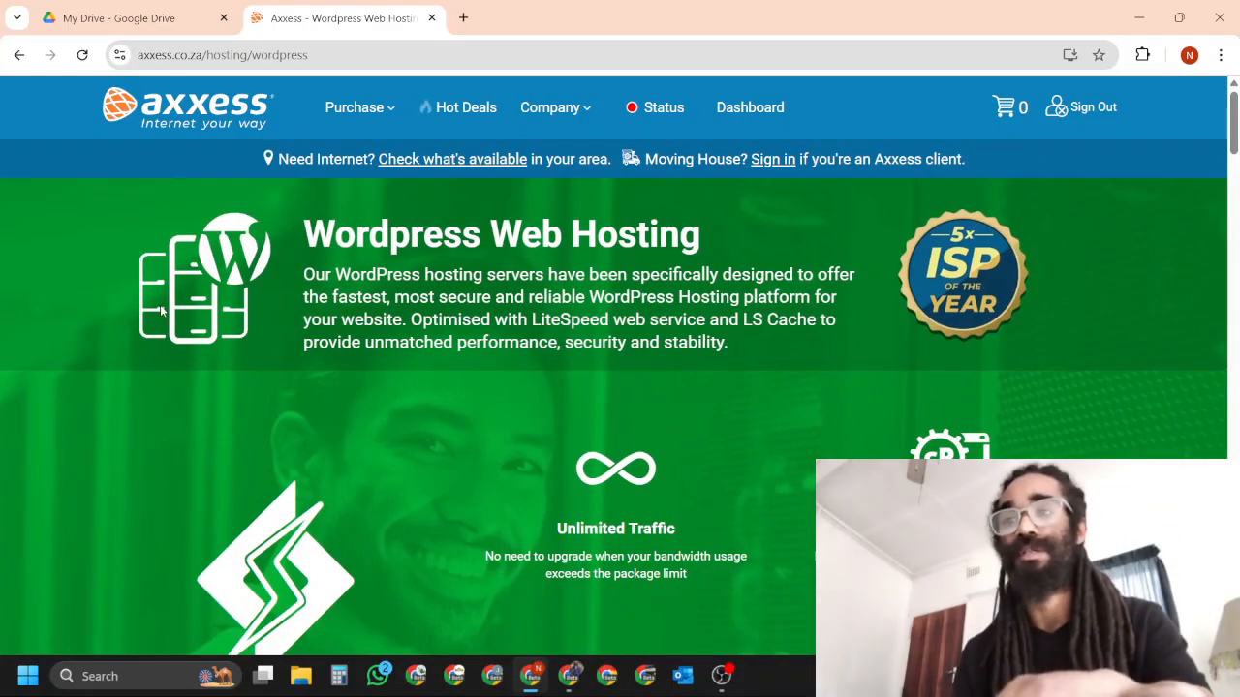
pyautogui.scroll(-9, 329, 334)
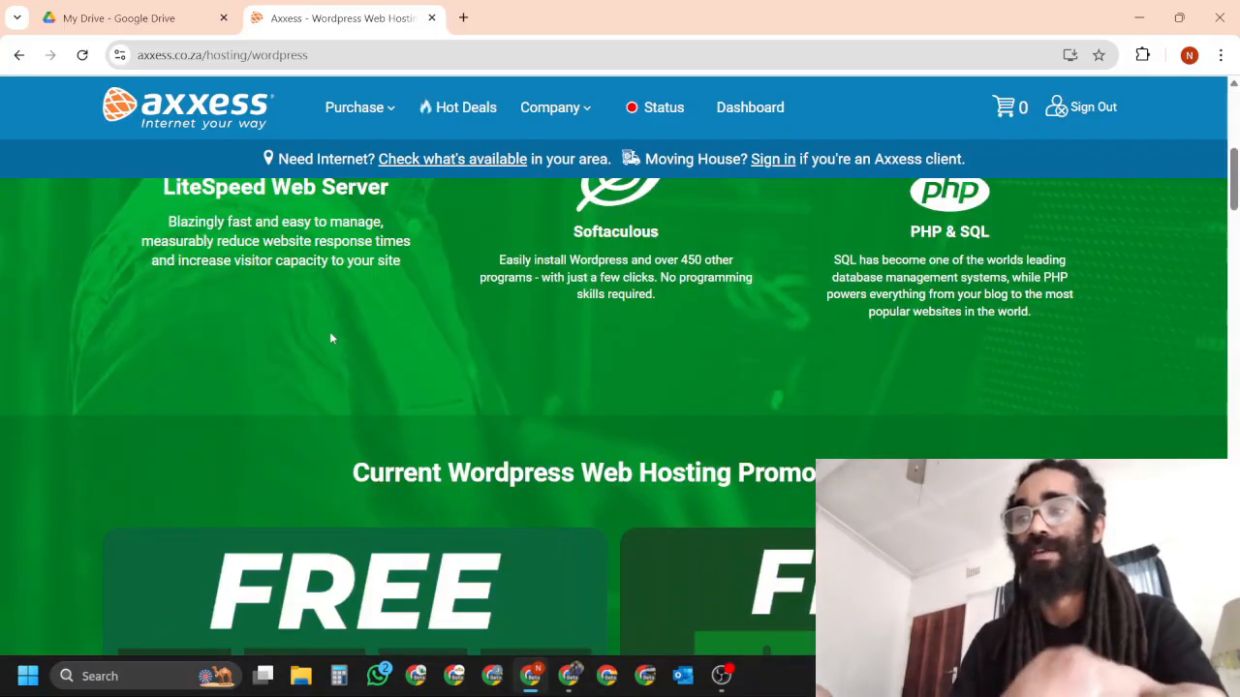
pyautogui.scroll(-15, 349, 359)
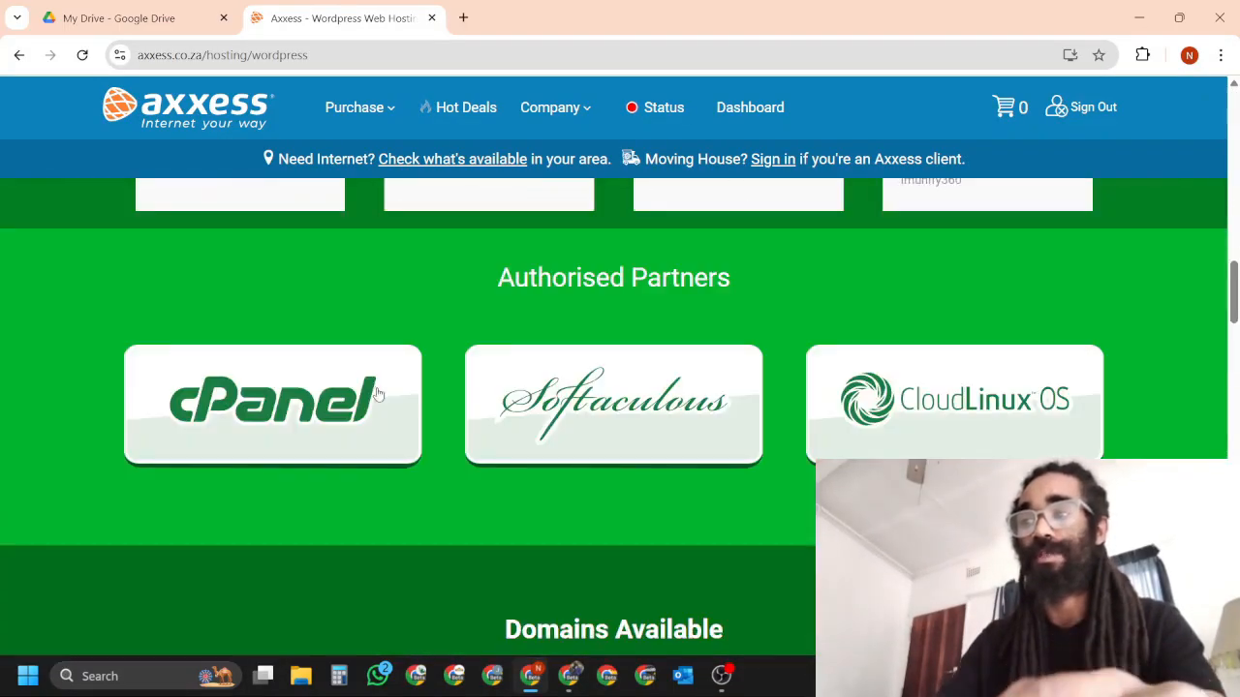
pyautogui.scroll(-3, 446, 410)
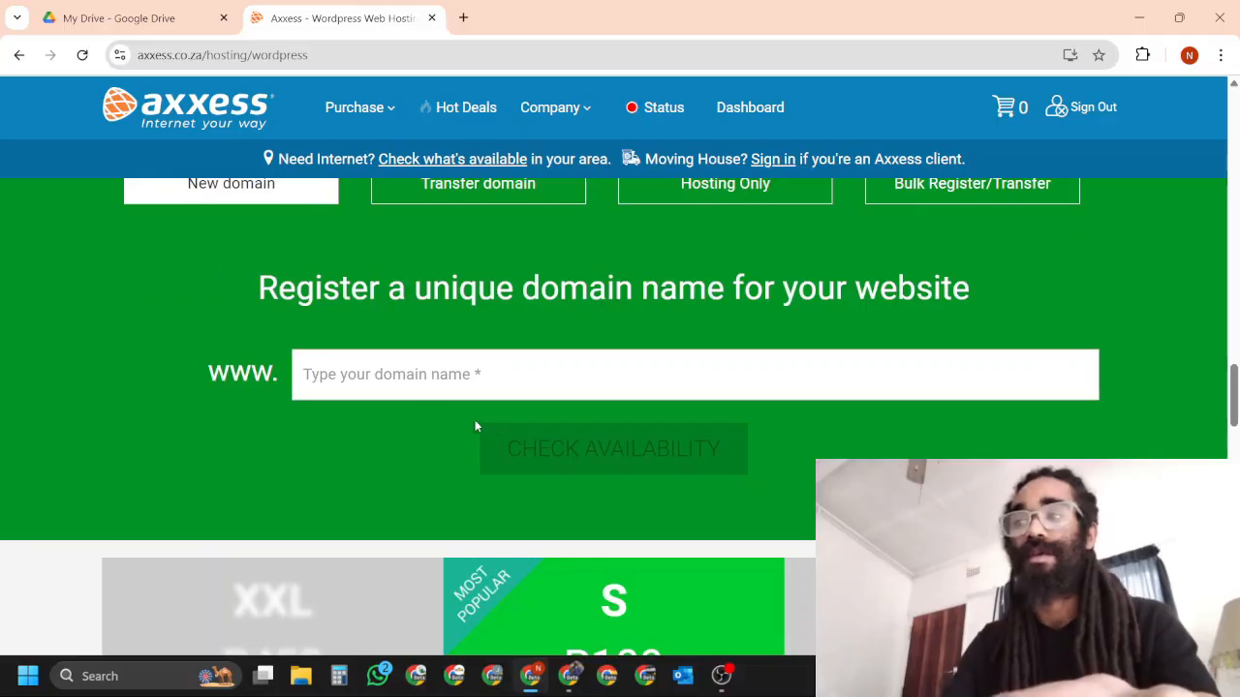
# Check whether the new domain name pdfeverything.co.za is available
pyautogui.click(432, 364)
pyautogui.write('pdf')
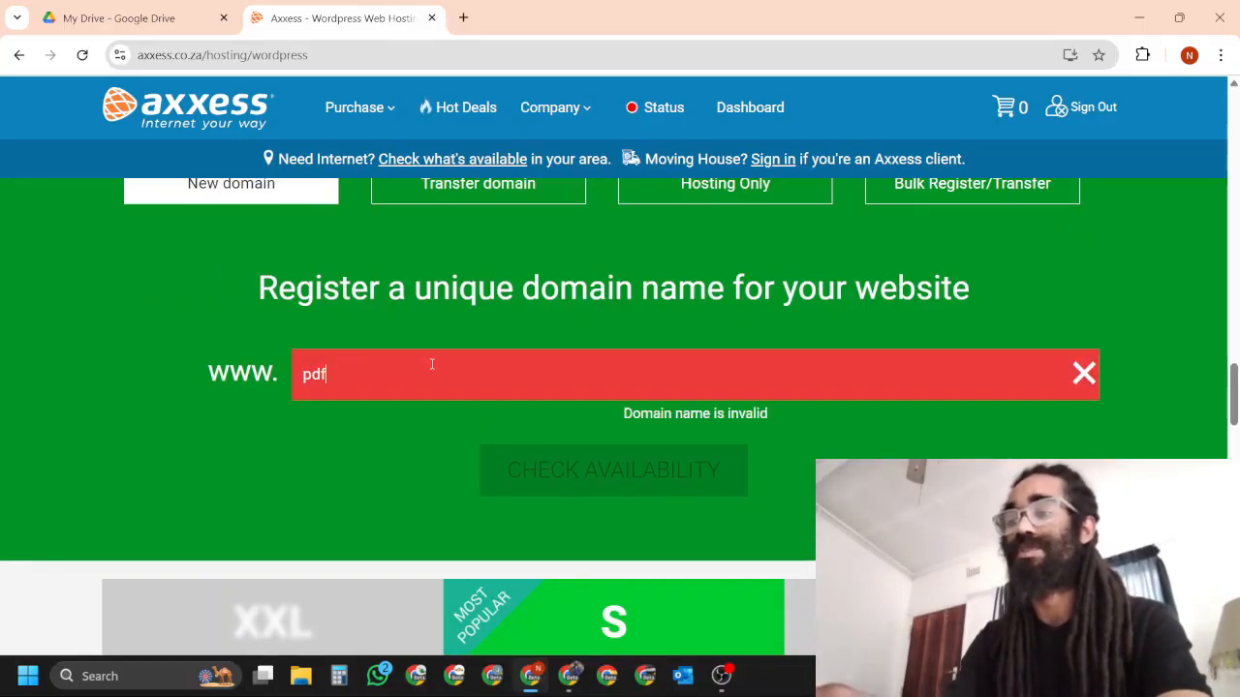
pyautogui.write('everything')
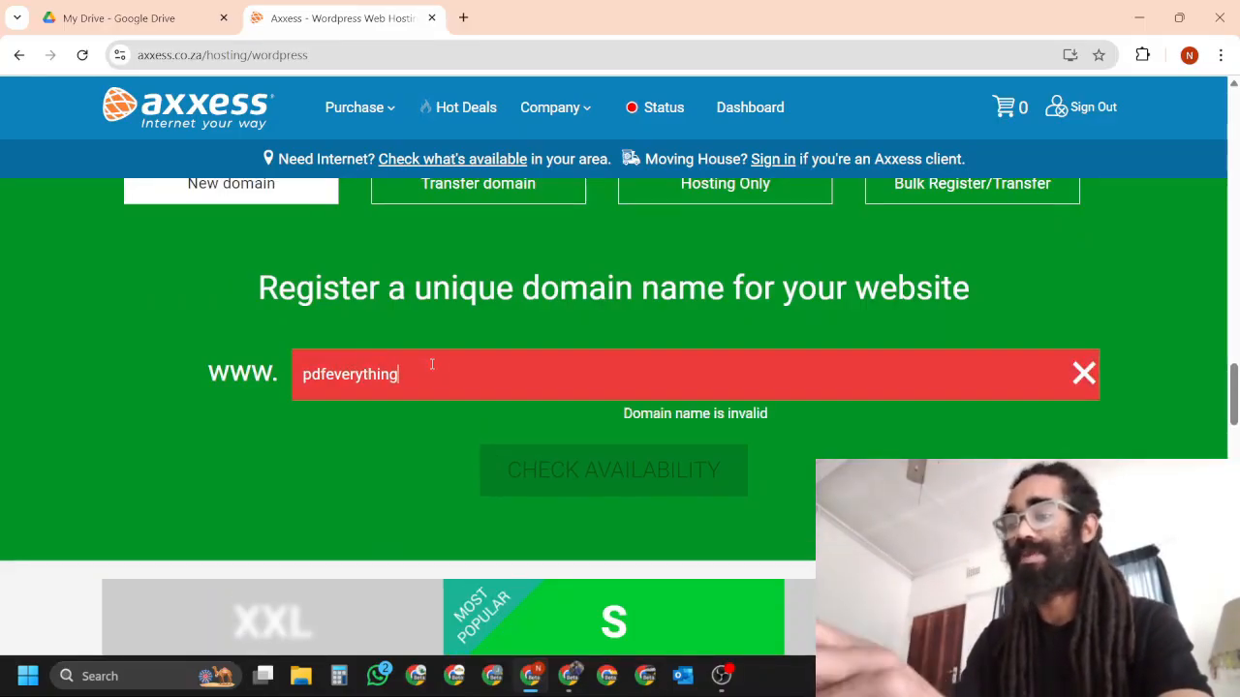
pyautogui.write('.co.za')
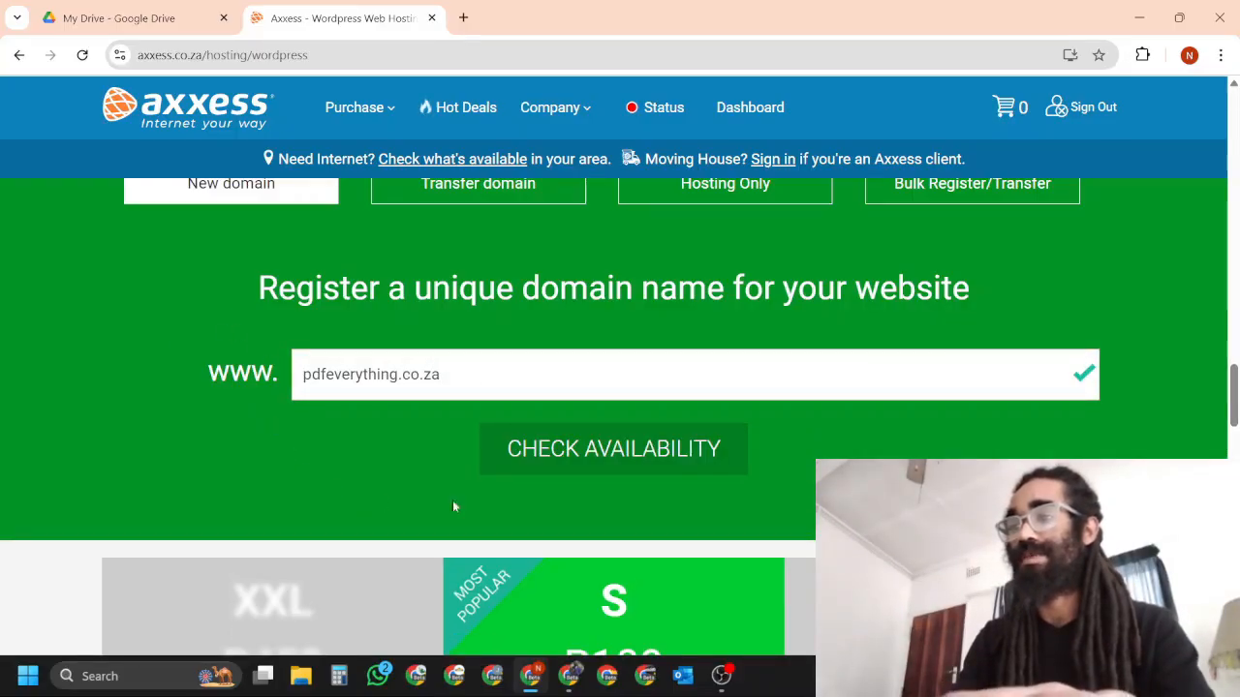
pyautogui.click(614, 447)
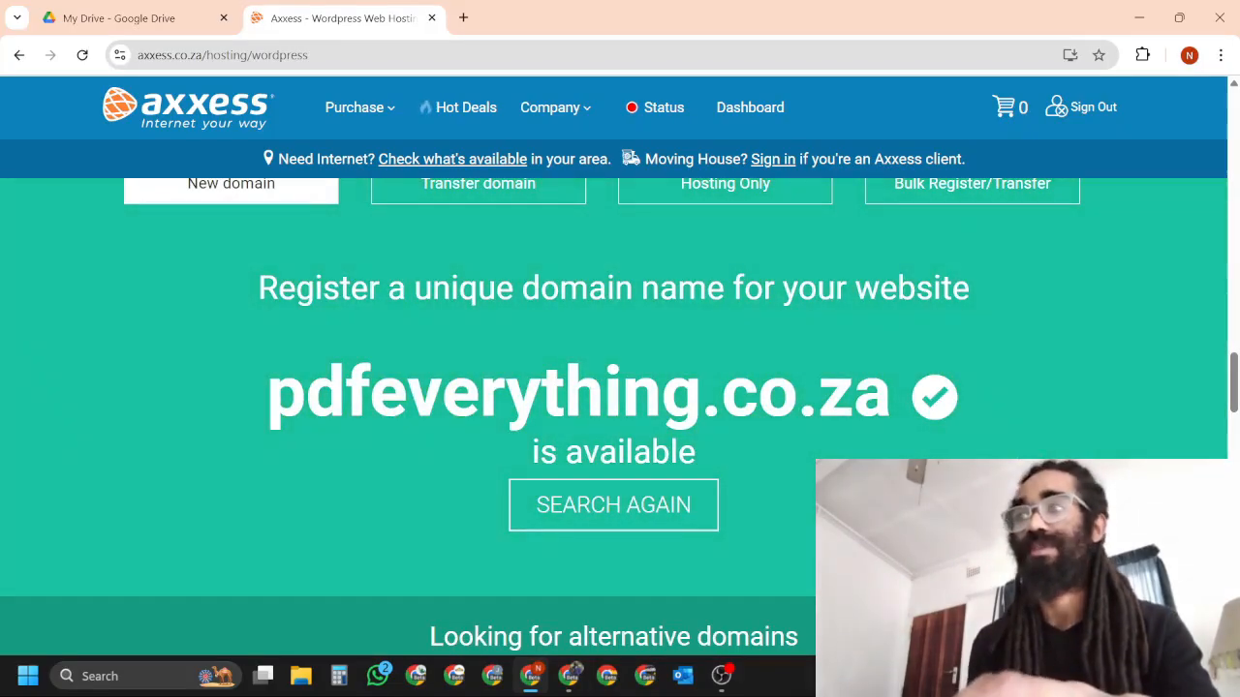
pyautogui.scroll(-5, 814, 463)
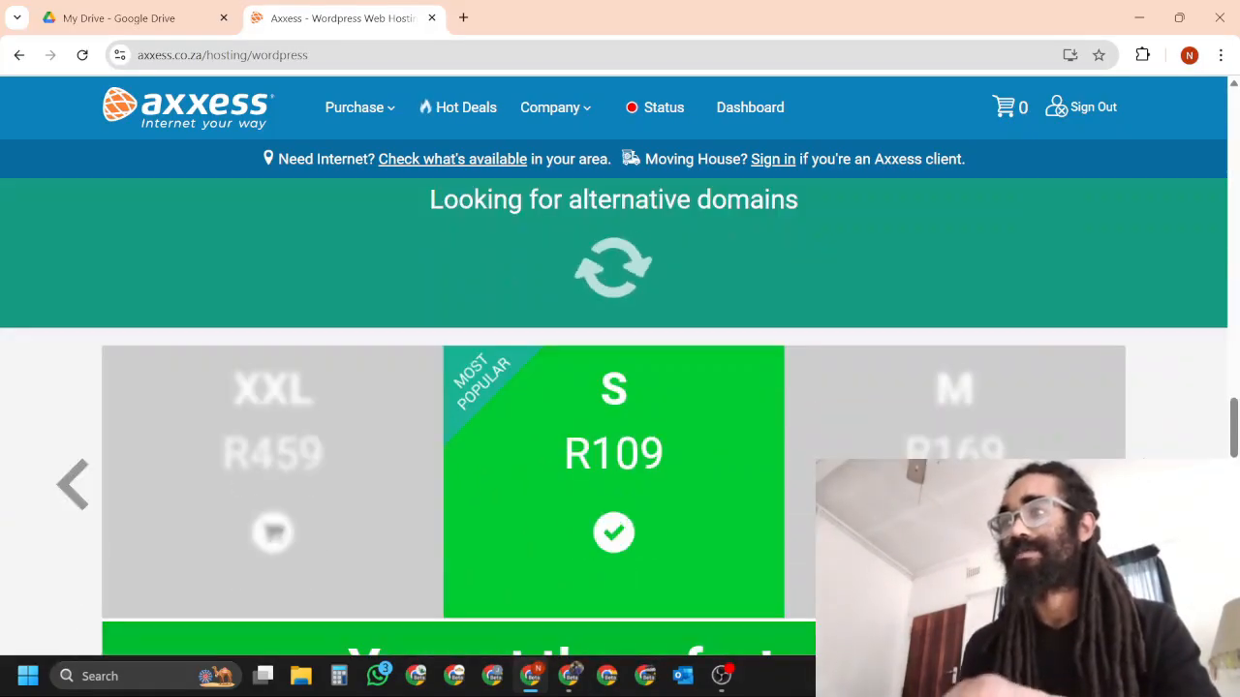
# Review the S Wordpress Hosting features and pricing, and add the plan with the new domain pdfeverything.co.za to the cart
pyautogui.scroll(-1, 814, 463)
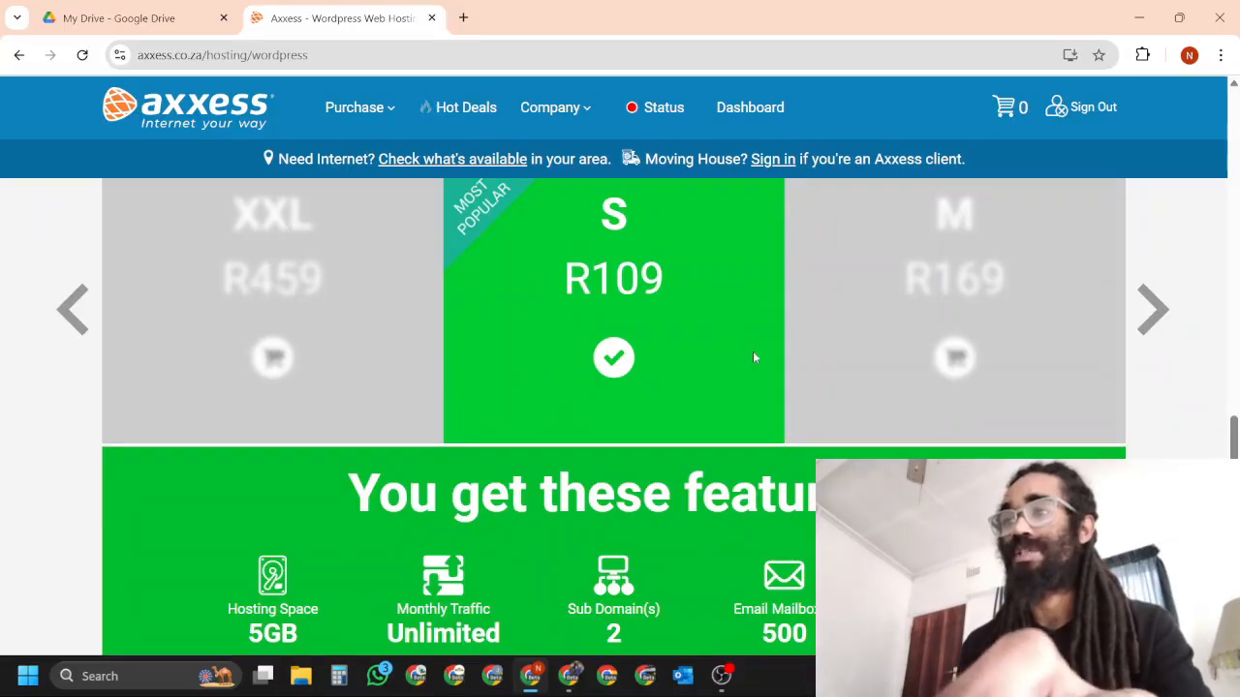
pyautogui.scroll(1, 435, 480)
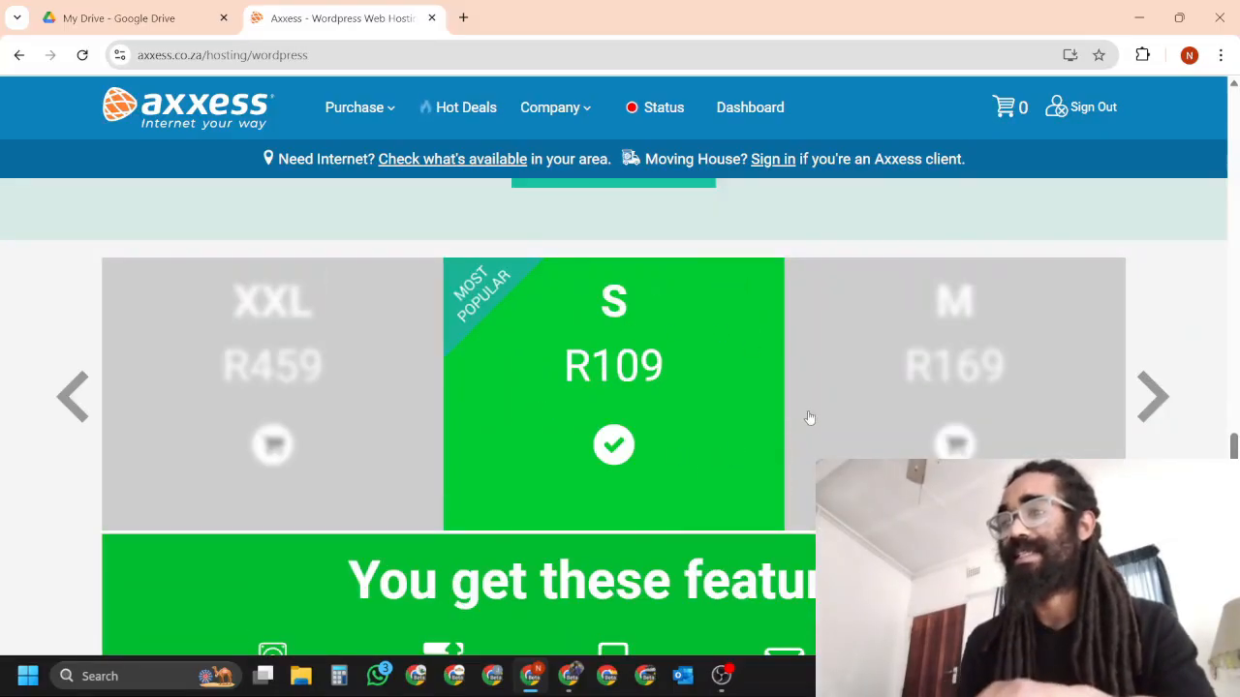
pyautogui.scroll(-5, 810, 417)
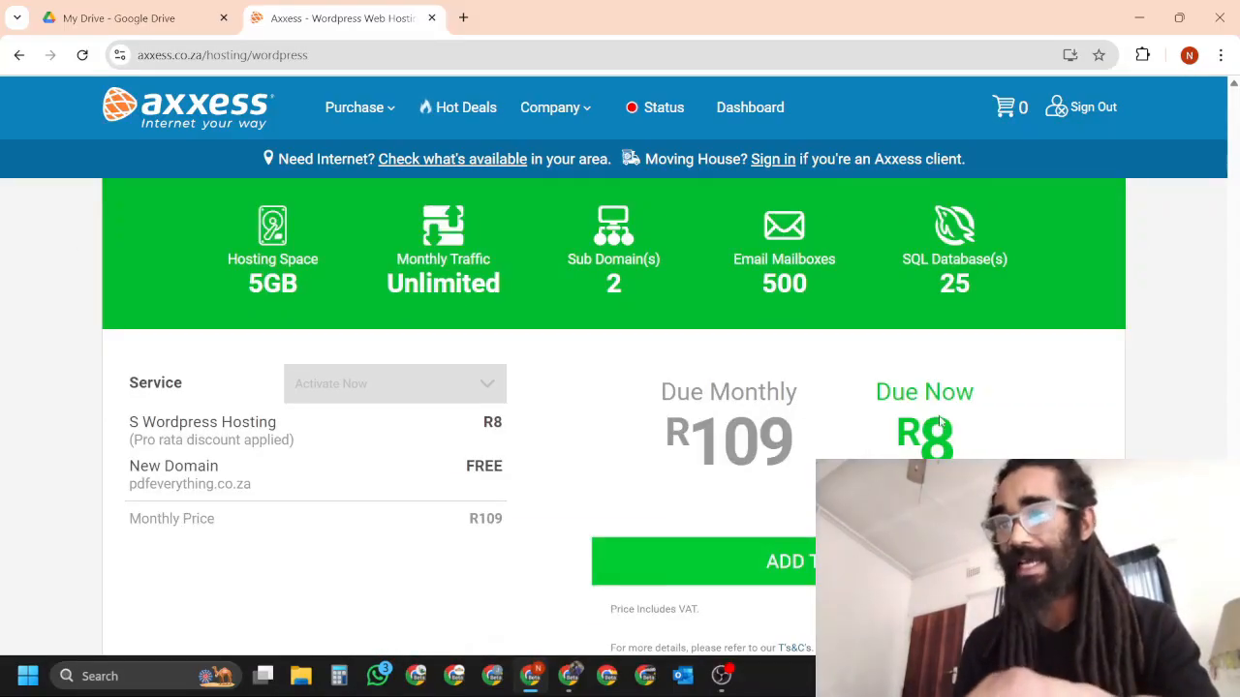
pyautogui.scroll(-1, 940, 418)
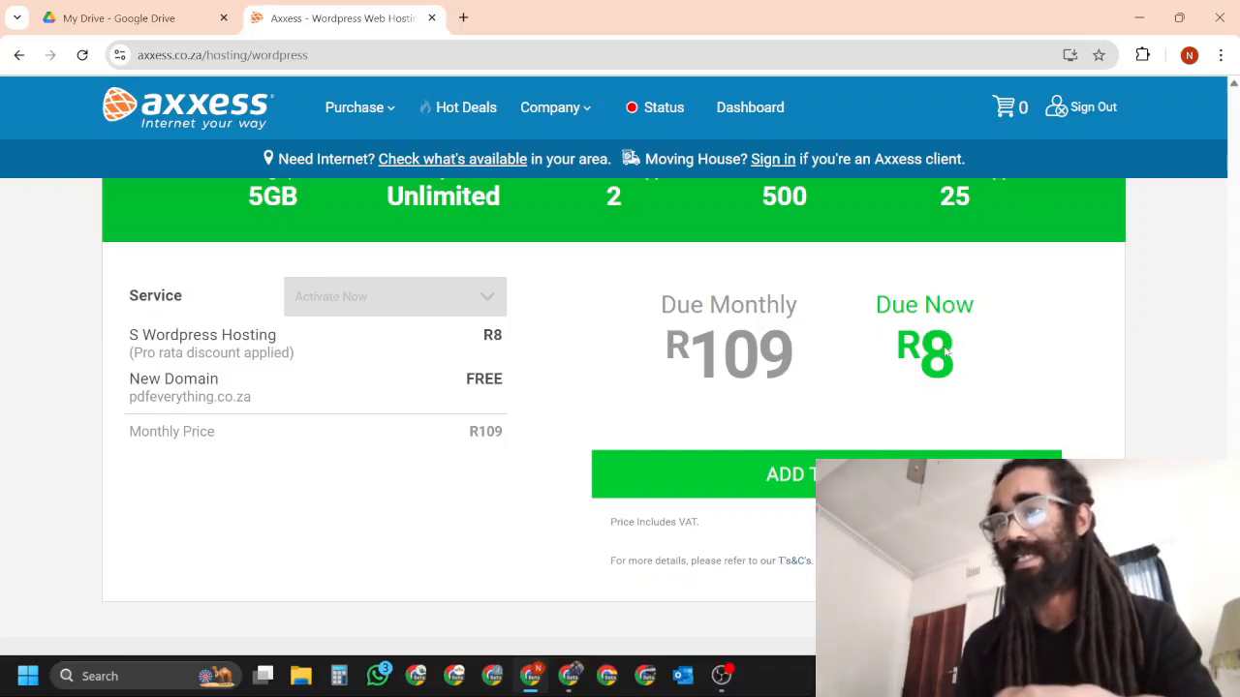
pyautogui.scroll(-1, 947, 354)
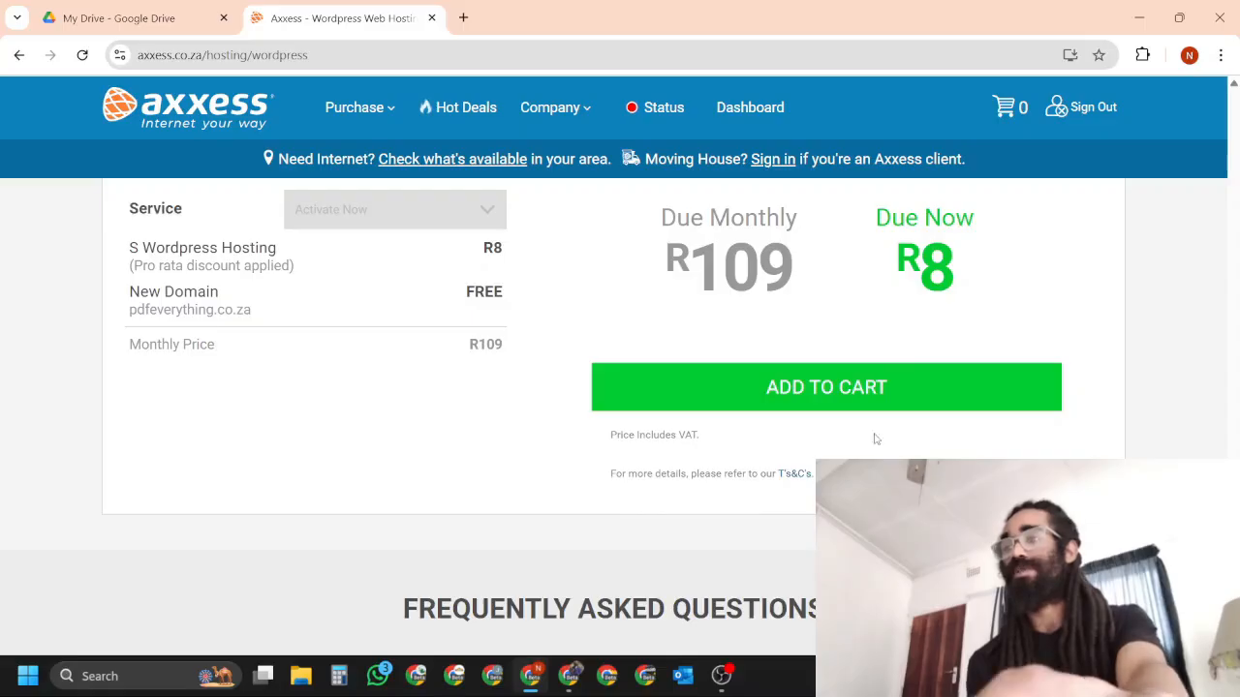
pyautogui.click(881, 389)
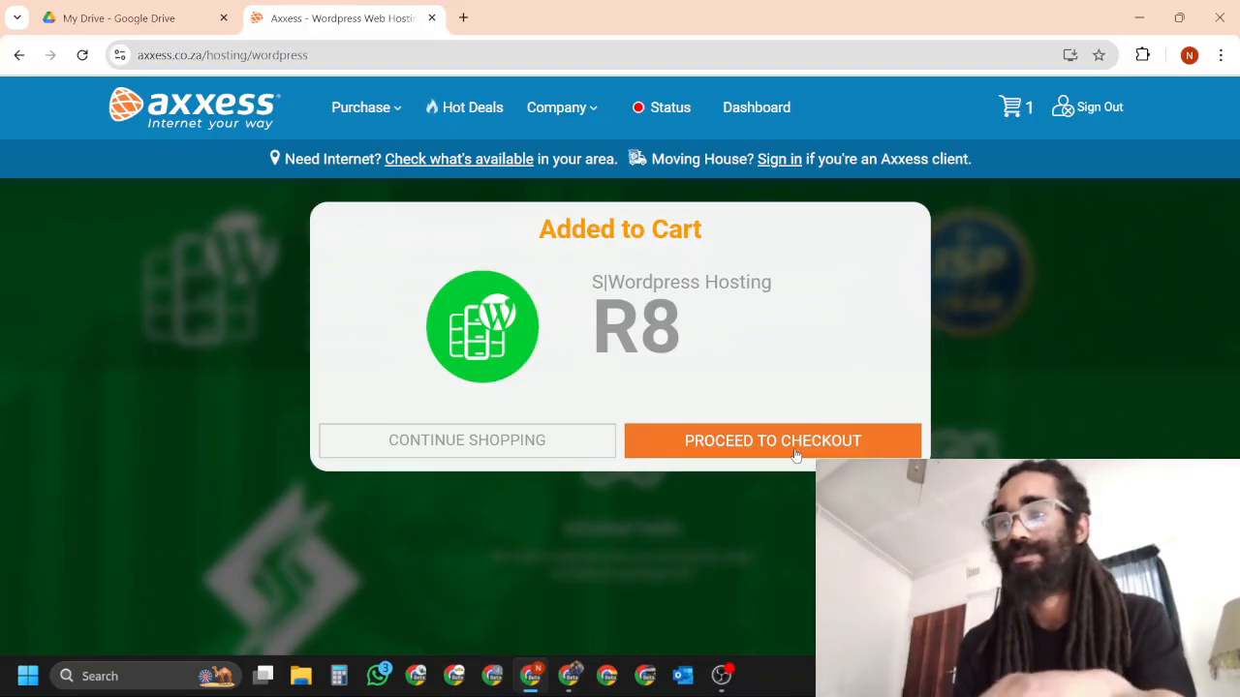
# Check out the cart, accept the Terms & Conditions and proceed with the secure order
pyautogui.click(795, 456)
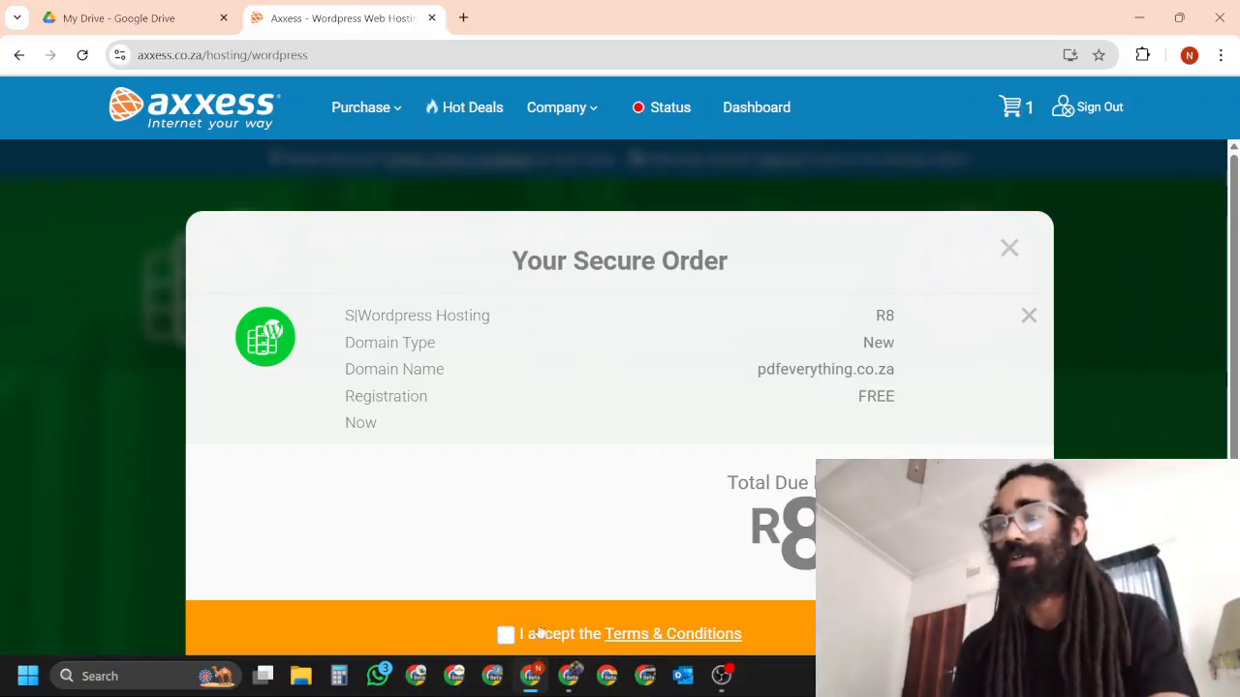
pyautogui.click(505, 635)
pyautogui.scroll(-2, 543, 629)
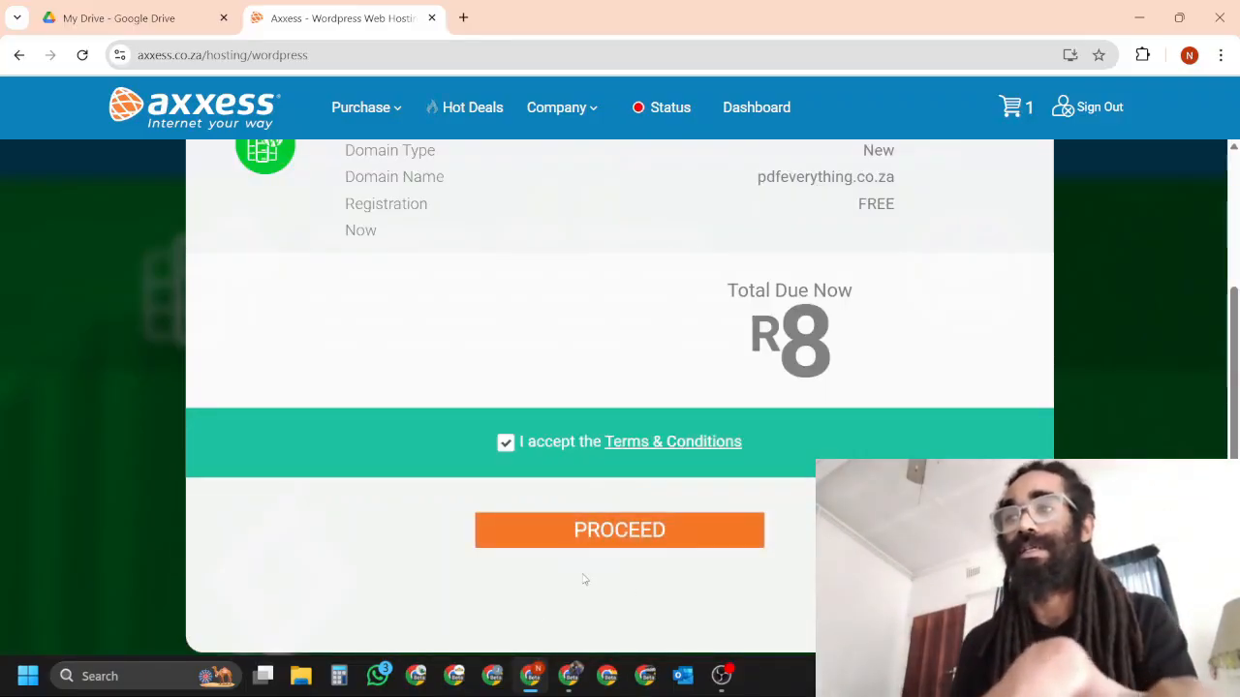
pyautogui.scroll(1, 611, 579)
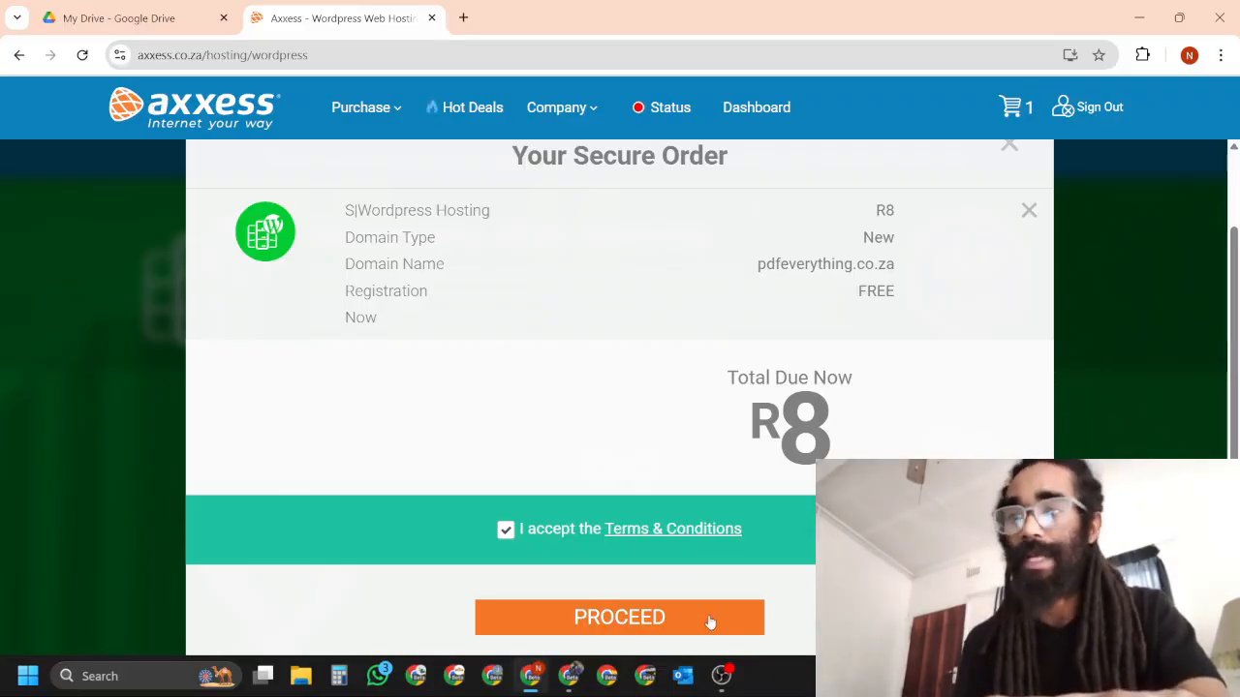
pyautogui.click(708, 614)
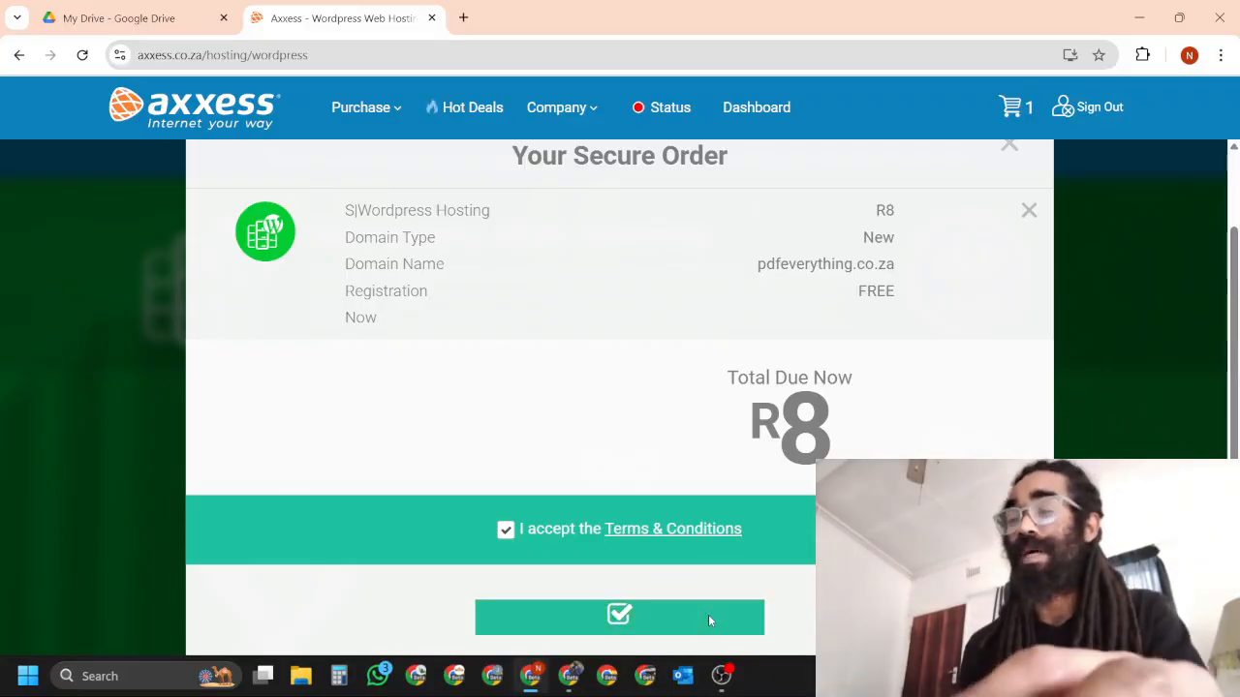
pyautogui.moveTo(704, 681)
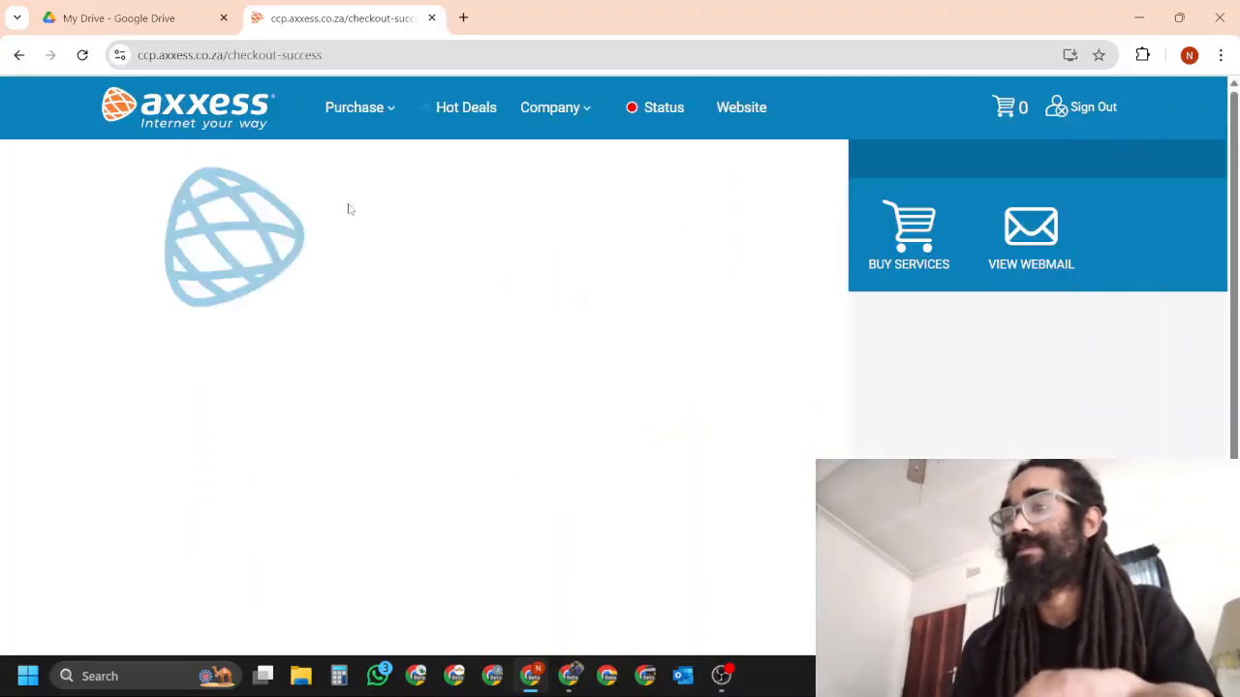
# Continue to the Axxess dashboard and highlight the pdfeverything.co.za Wordpress Hosting entry among the hosting services
pyautogui.scroll(-1, 1007, 433)
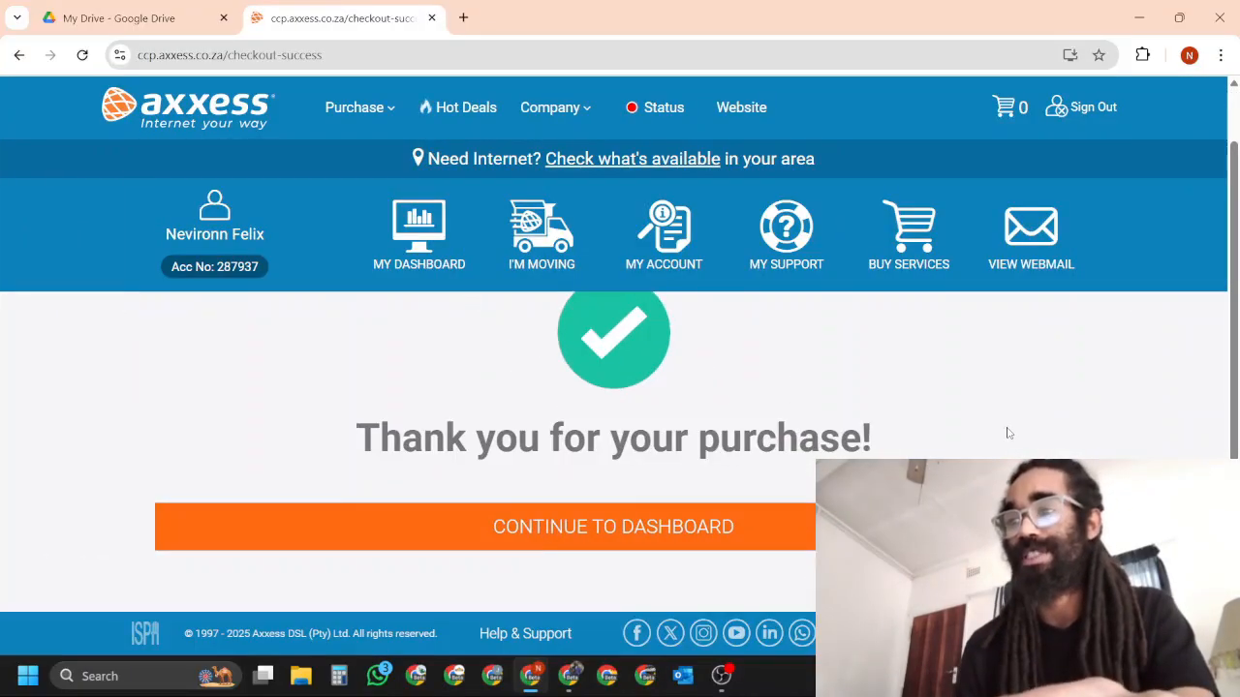
pyautogui.click(736, 541)
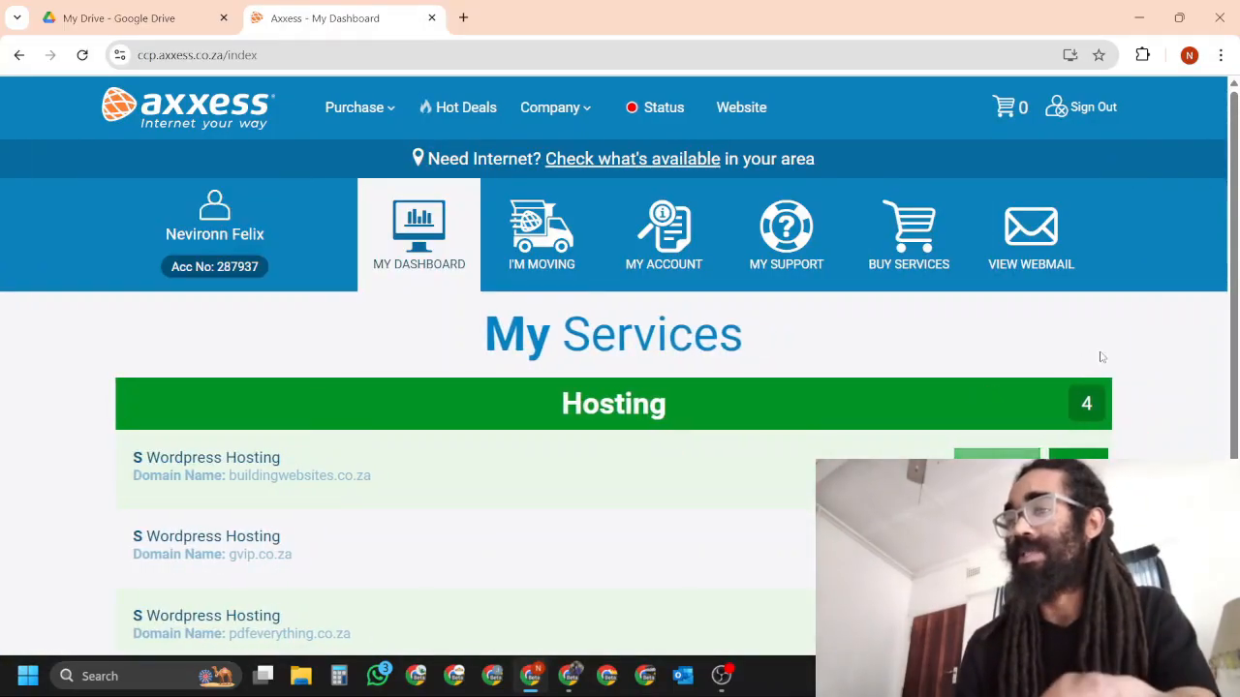
pyautogui.scroll(-3, 1101, 358)
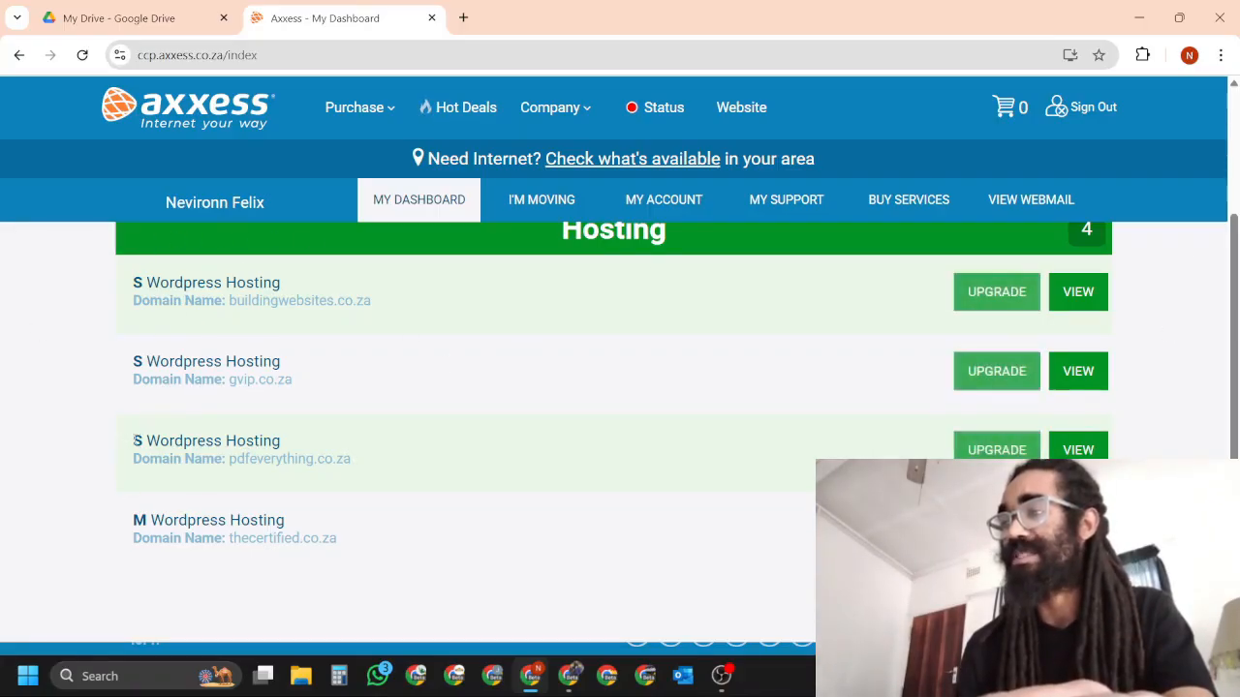
pyautogui.moveTo(135, 441); pyautogui.dragTo(356, 462)
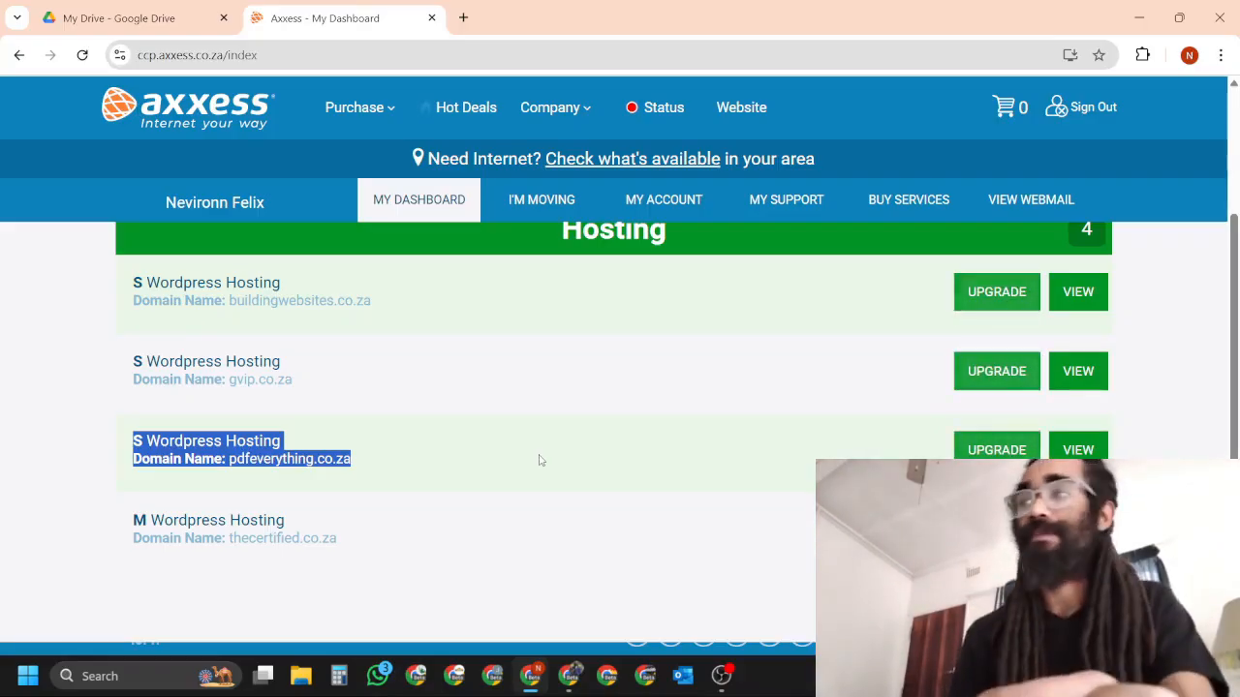
# Switch to Google Drive and create a folder named "Business Information" in My Drive
pyautogui.click(131, 9)
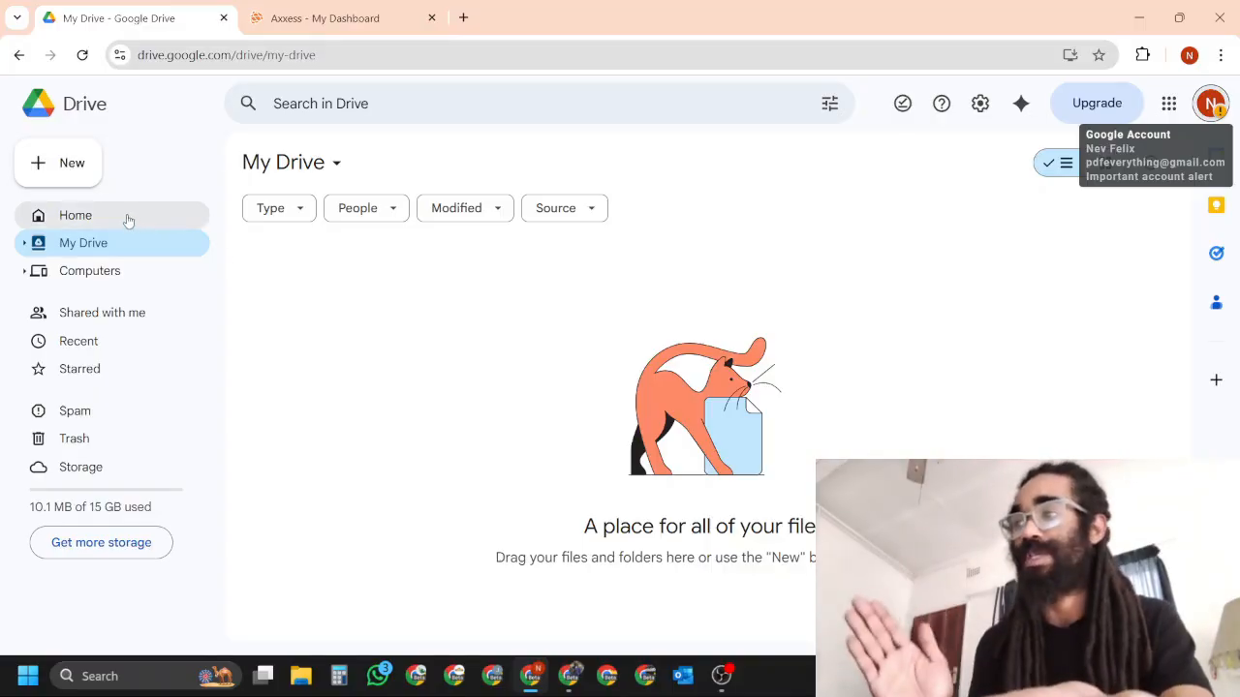
pyautogui.click(60, 172)
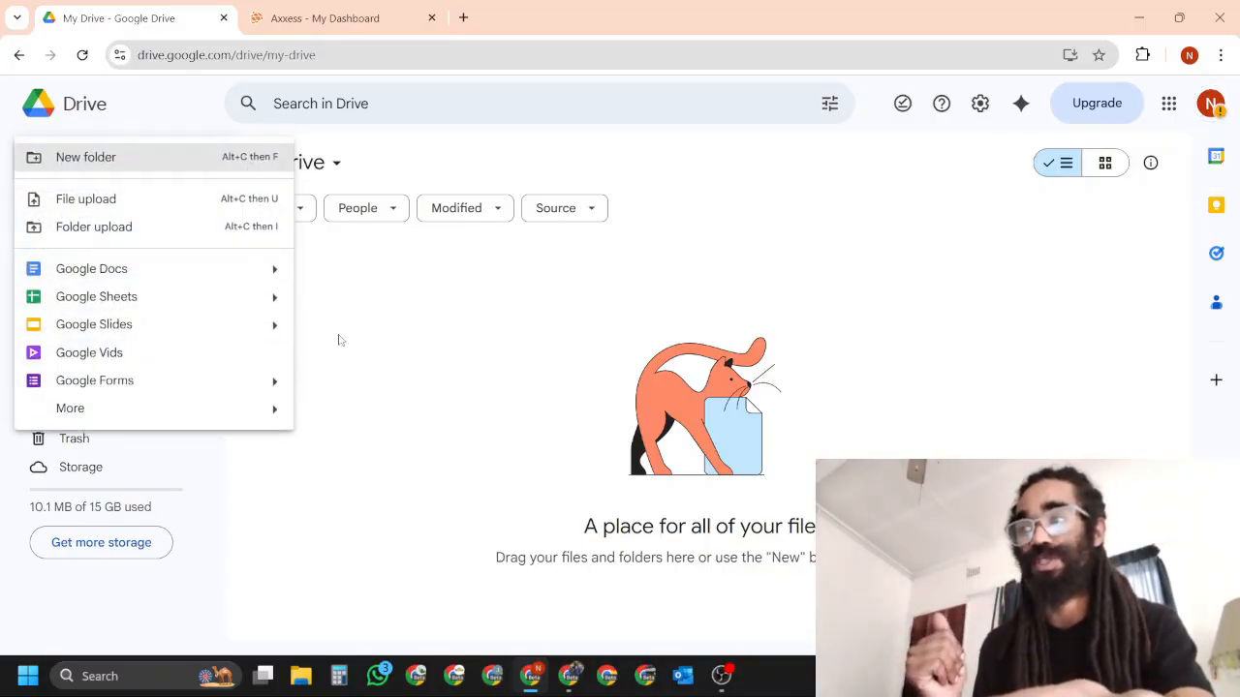
pyautogui.click(172, 158)
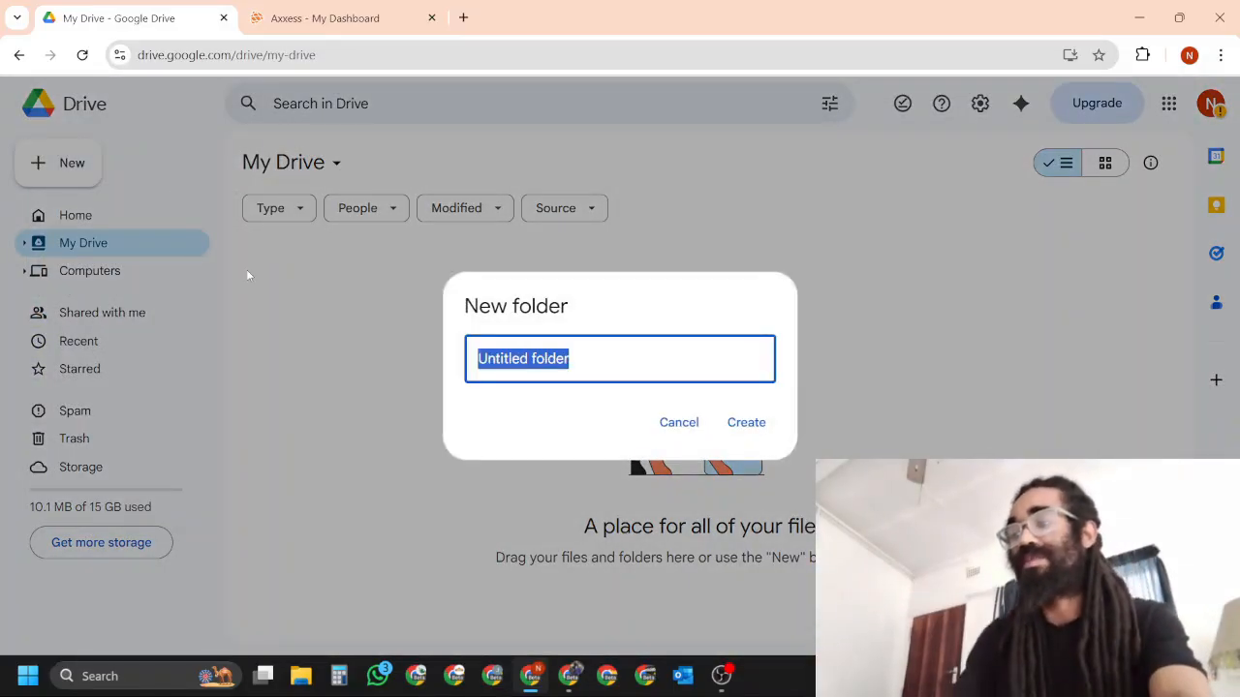
pyautogui.write('Busines')
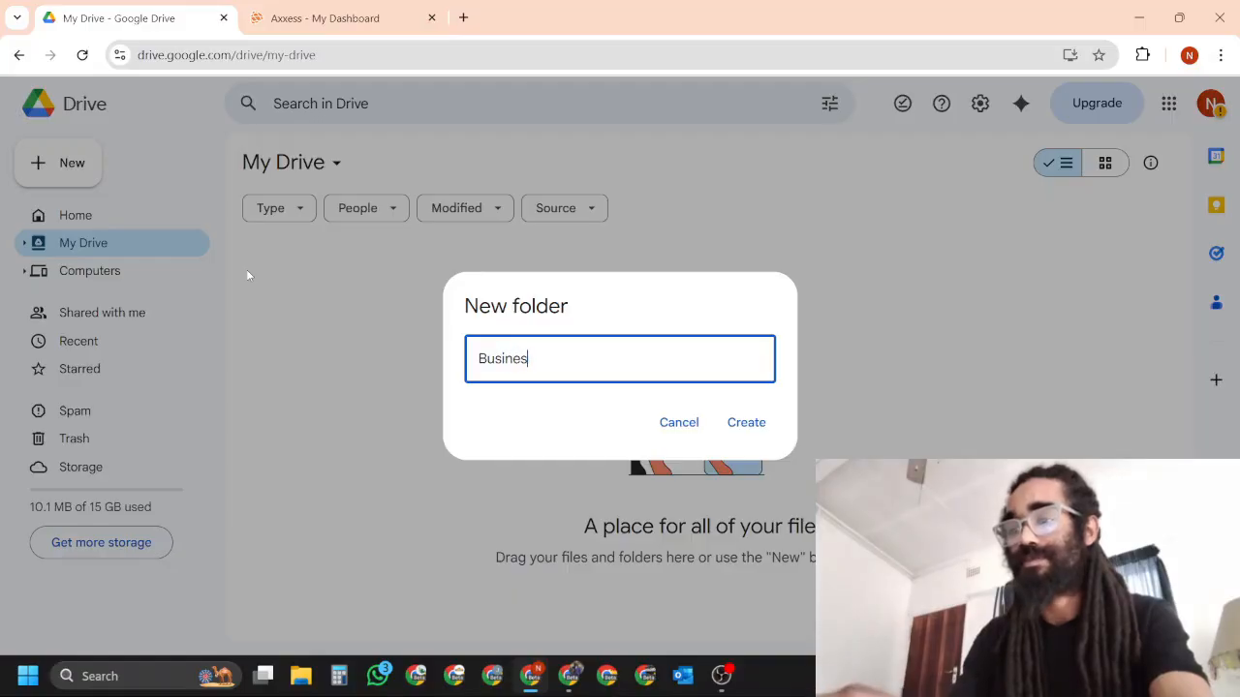
pyautogui.write('s Information')
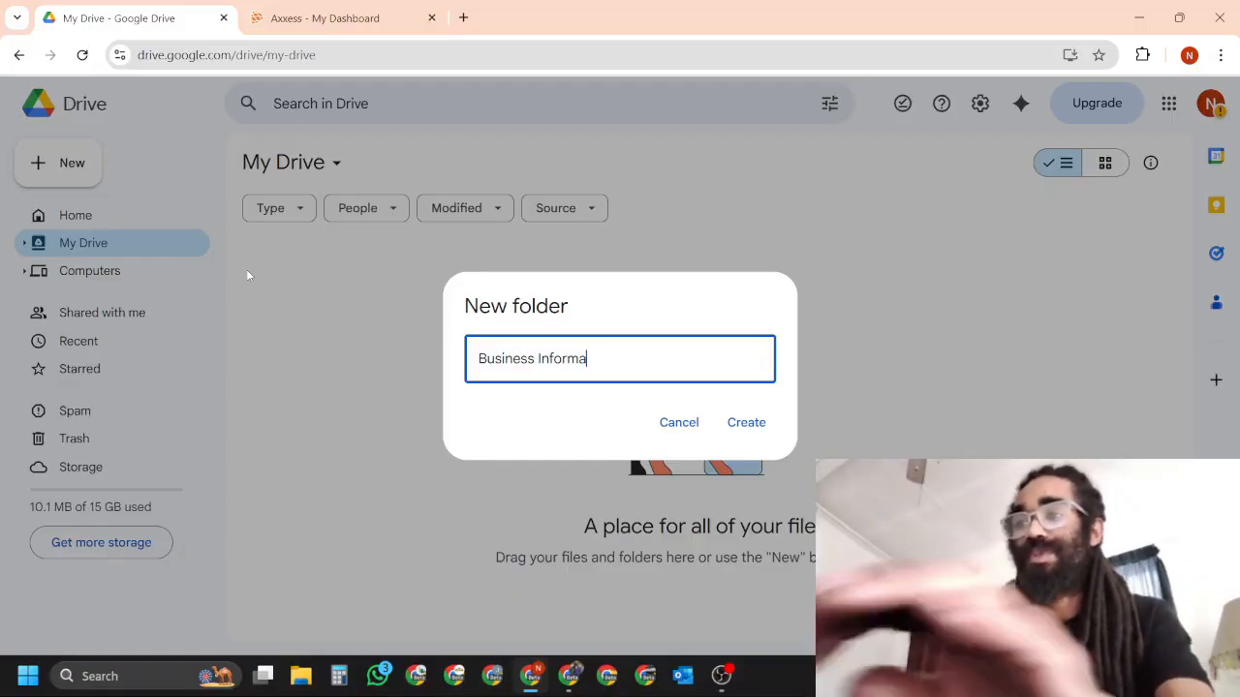
pyautogui.click(739, 433)
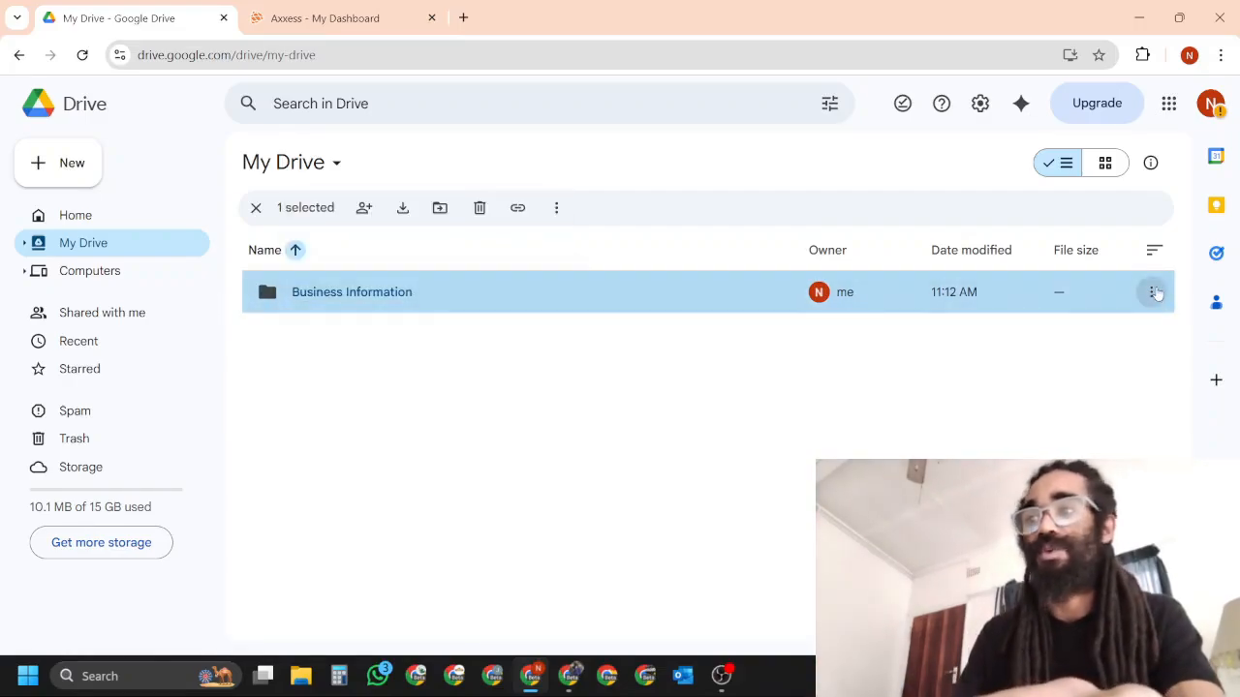
# Share the Business Information folder with another person, close the find bar and deselect the folder
pyautogui.rightClick(911, 314)
pyautogui.click(363, 207)
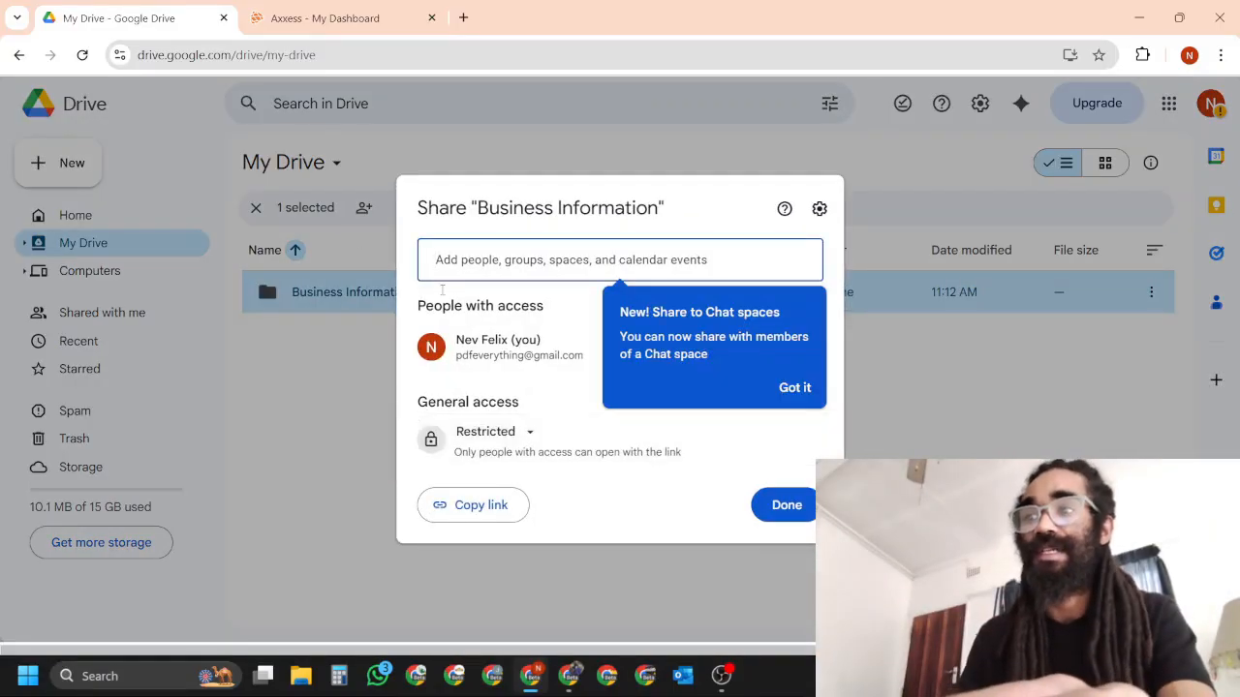
pyautogui.click(795, 391)
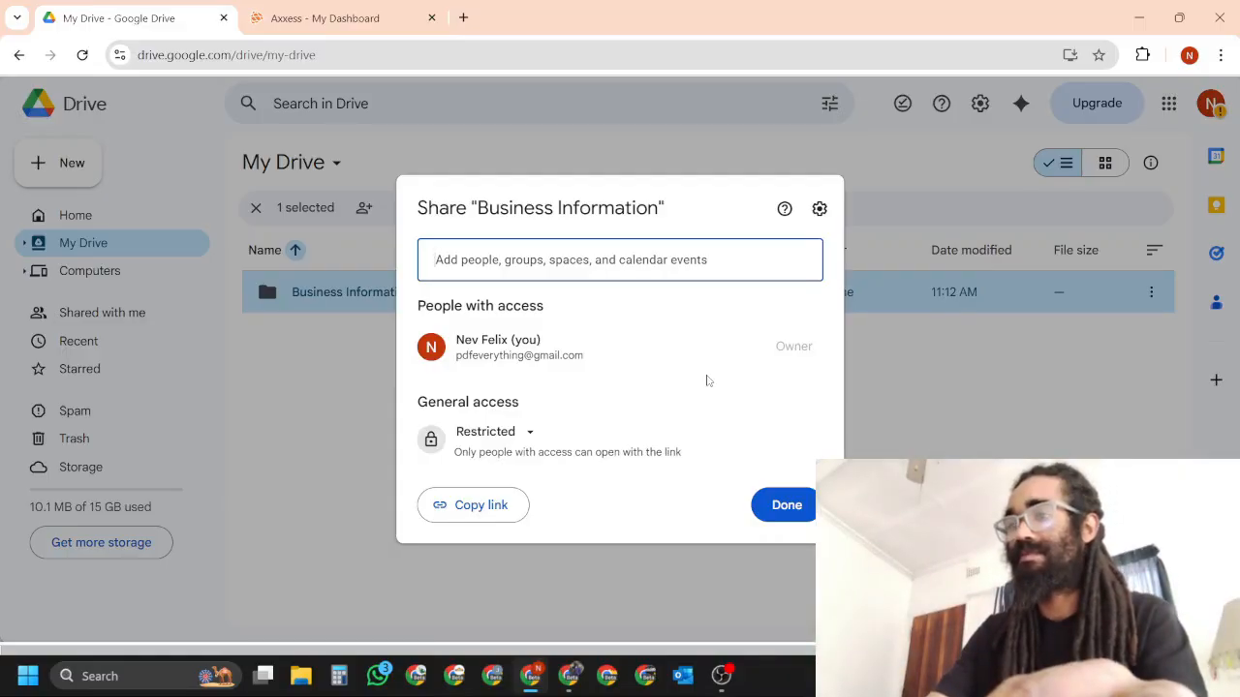
pyautogui.press('Escape')
pyautogui.hotkey('ctrl', 'f')
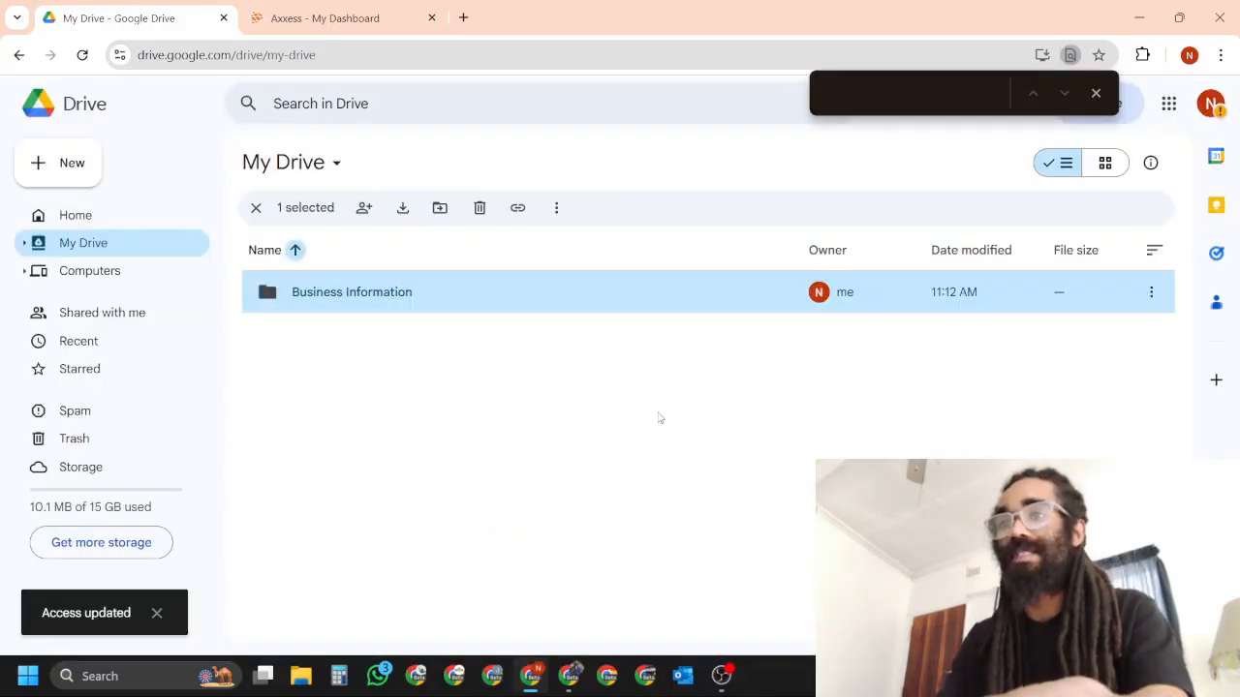
pyautogui.click(1095, 93)
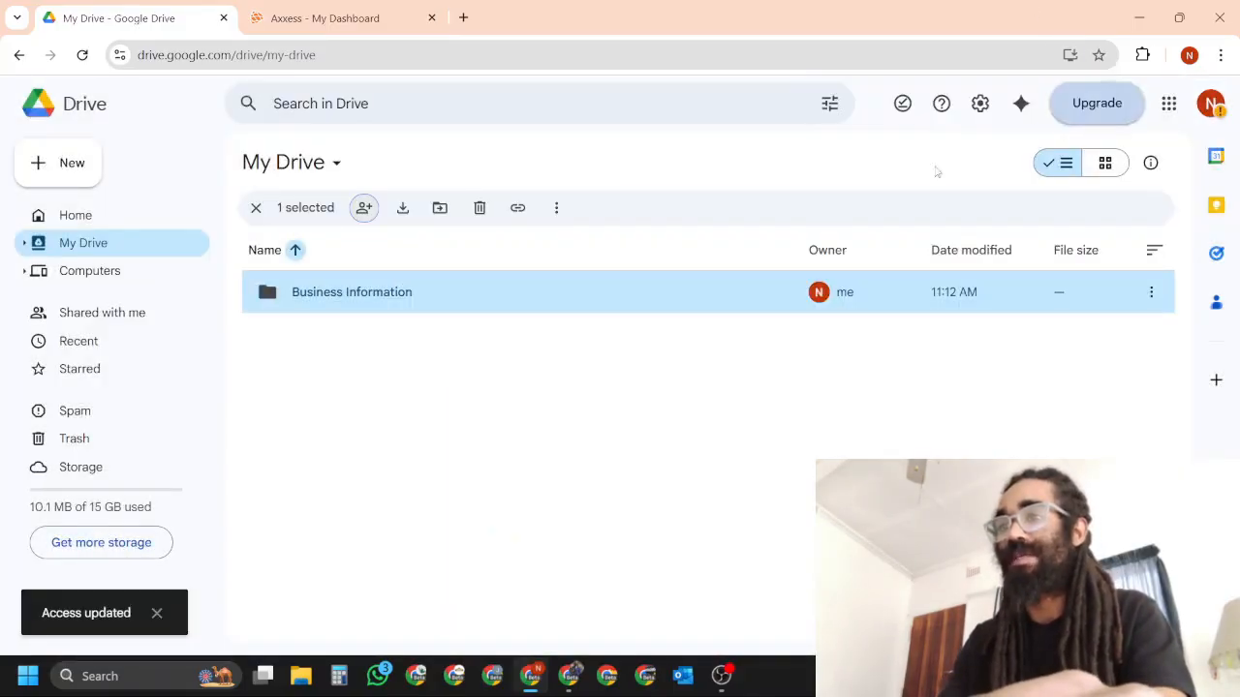
pyautogui.click(613, 491)
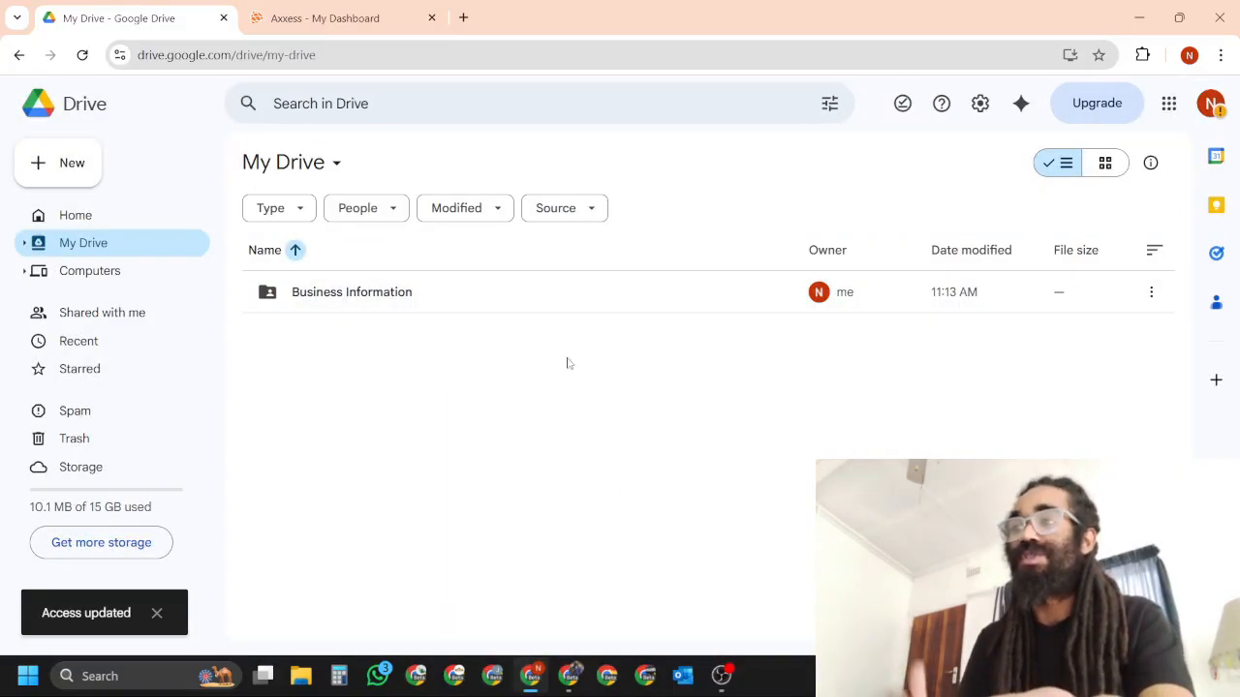
# Open the Business Information folder and create a new shared Google Docs document in it
pyautogui.doubleClick(384, 293)
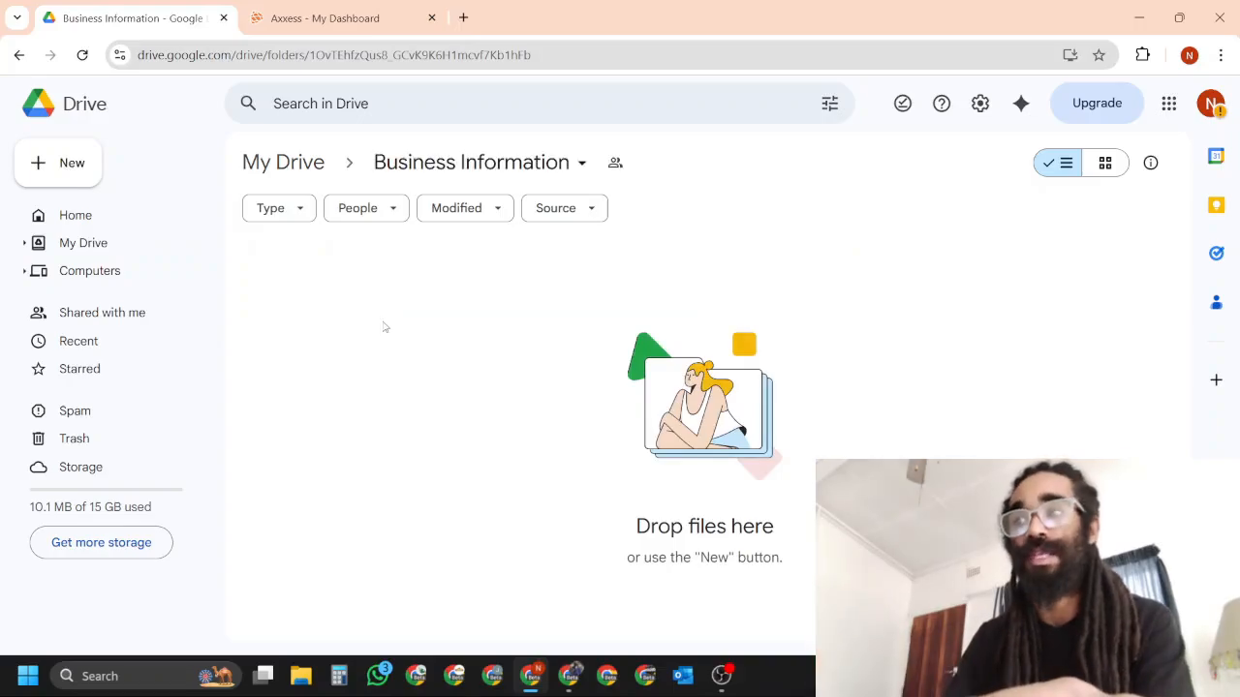
pyautogui.rightClick(384, 327)
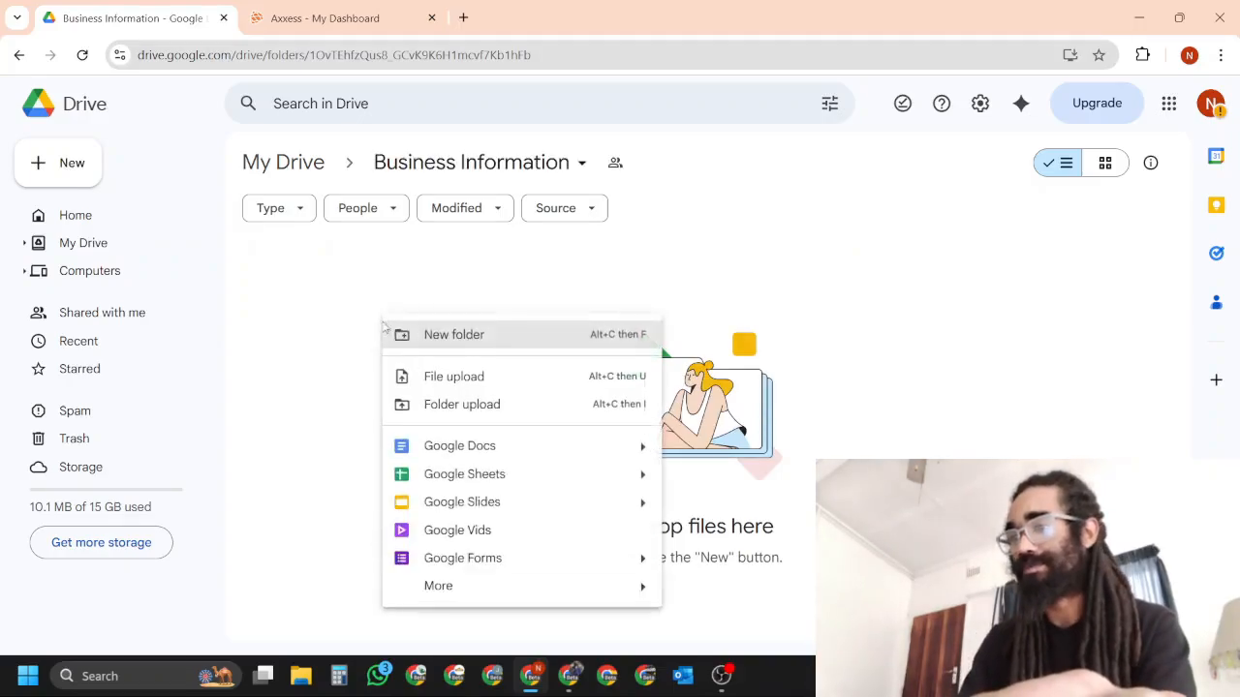
pyautogui.click(471, 454)
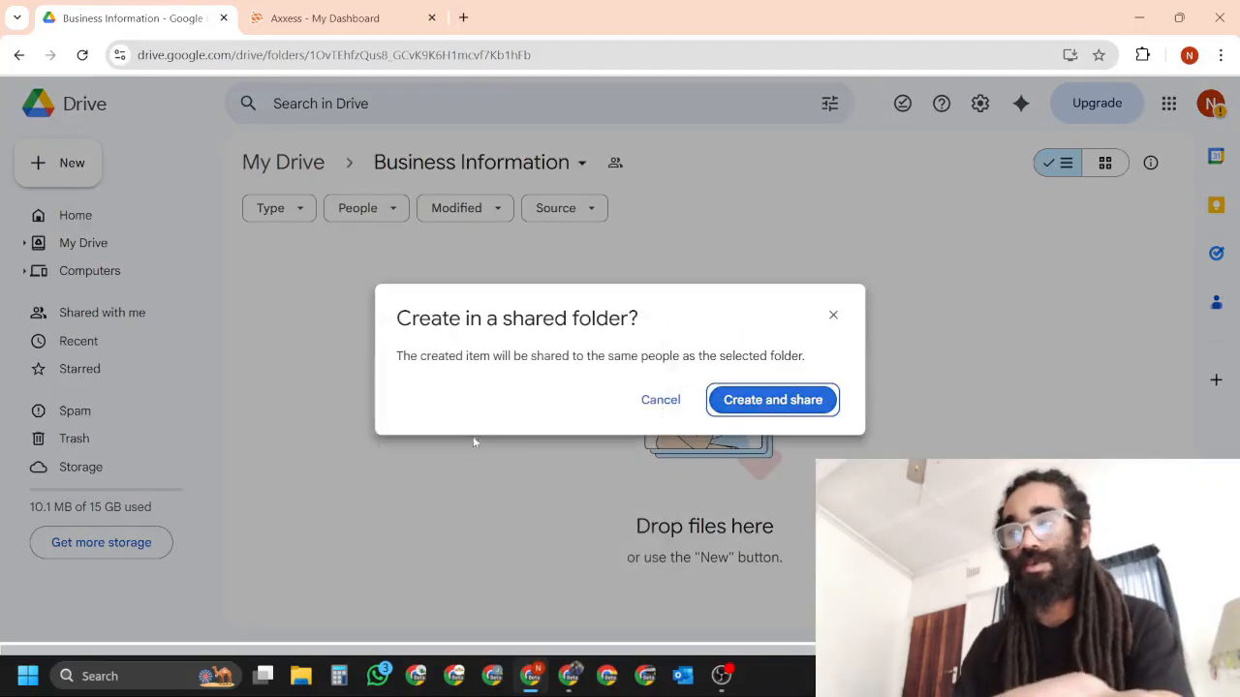
pyautogui.click(774, 400)
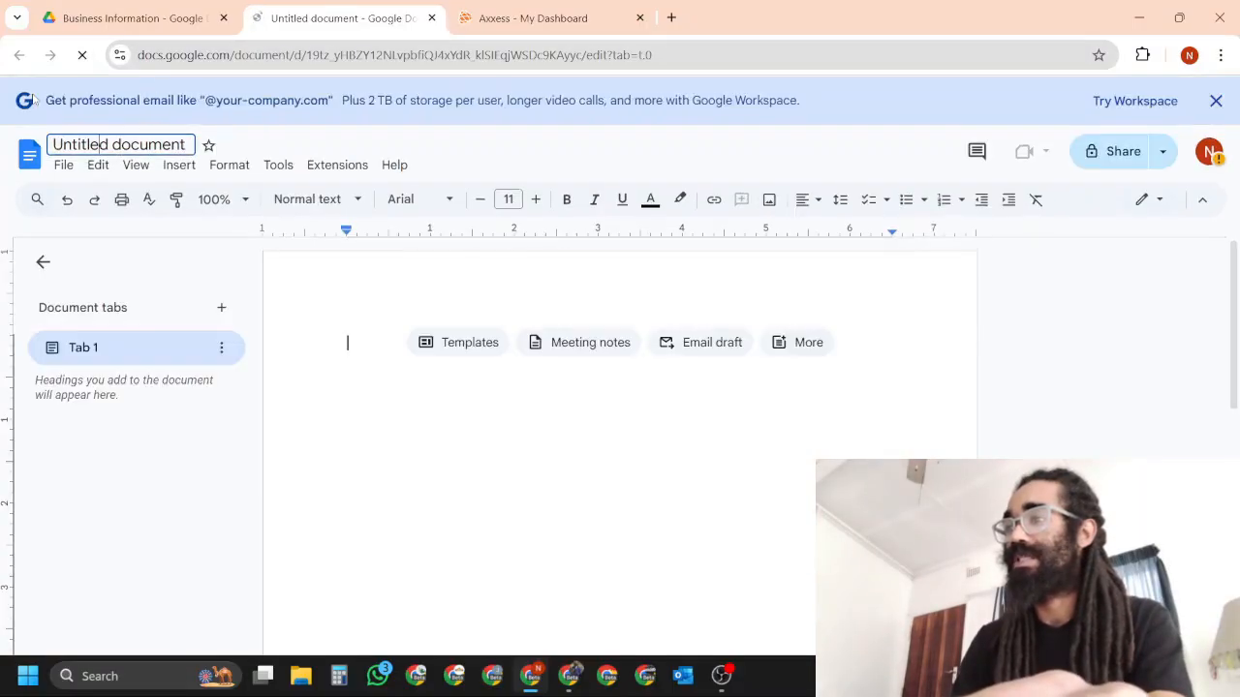
# Rename the untitled document as "Emails and Passwords" and return to the Business Information folder in Drive
pyautogui.moveTo(190, 100); pyautogui.dragTo(47, 101)
pyautogui.click(141, 141)
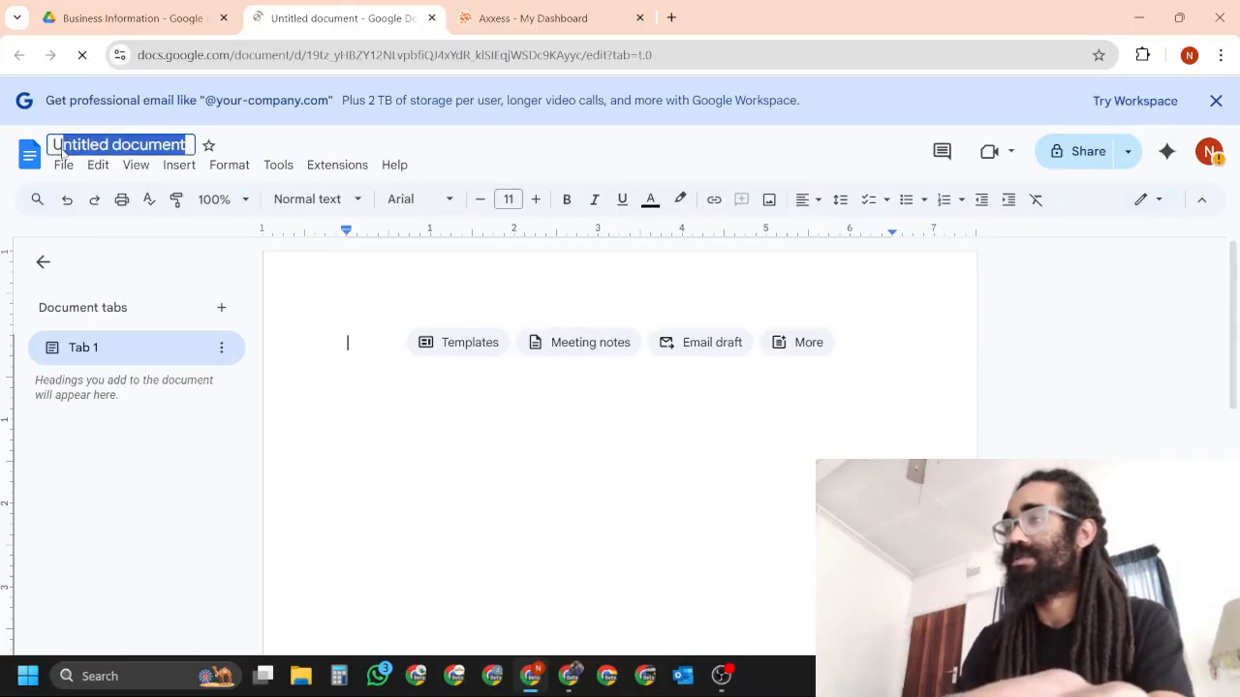
pyautogui.press('BackSpace')
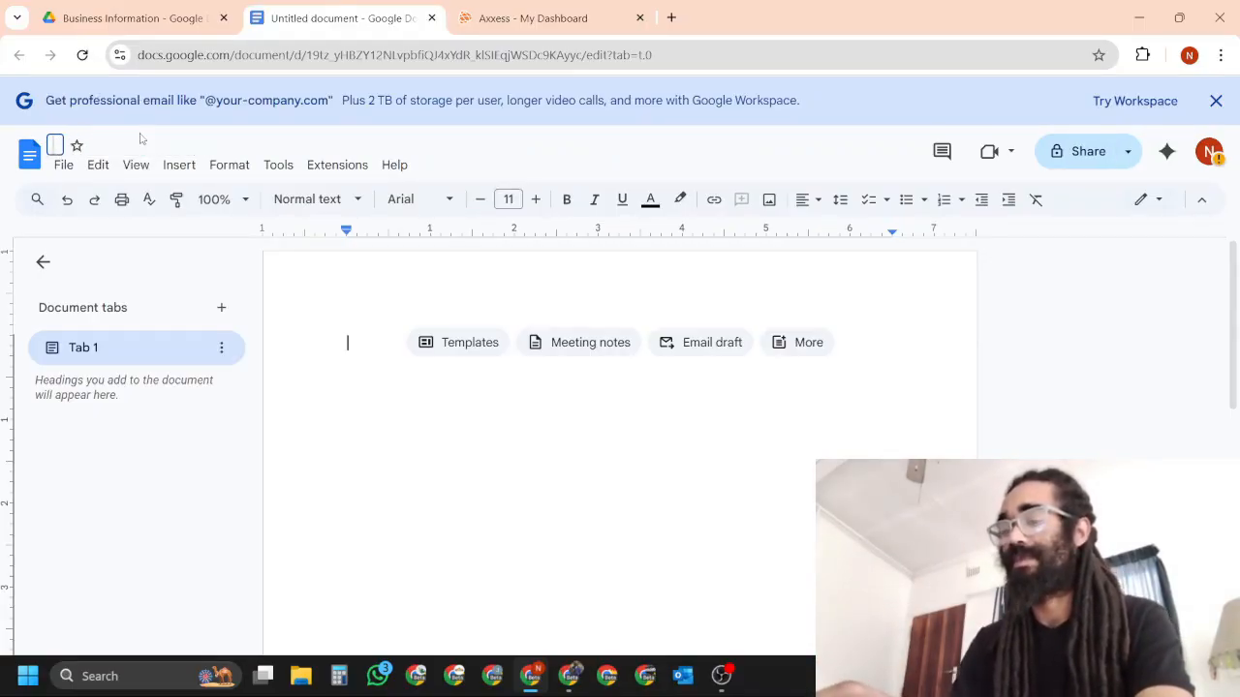
pyautogui.write('Emails')
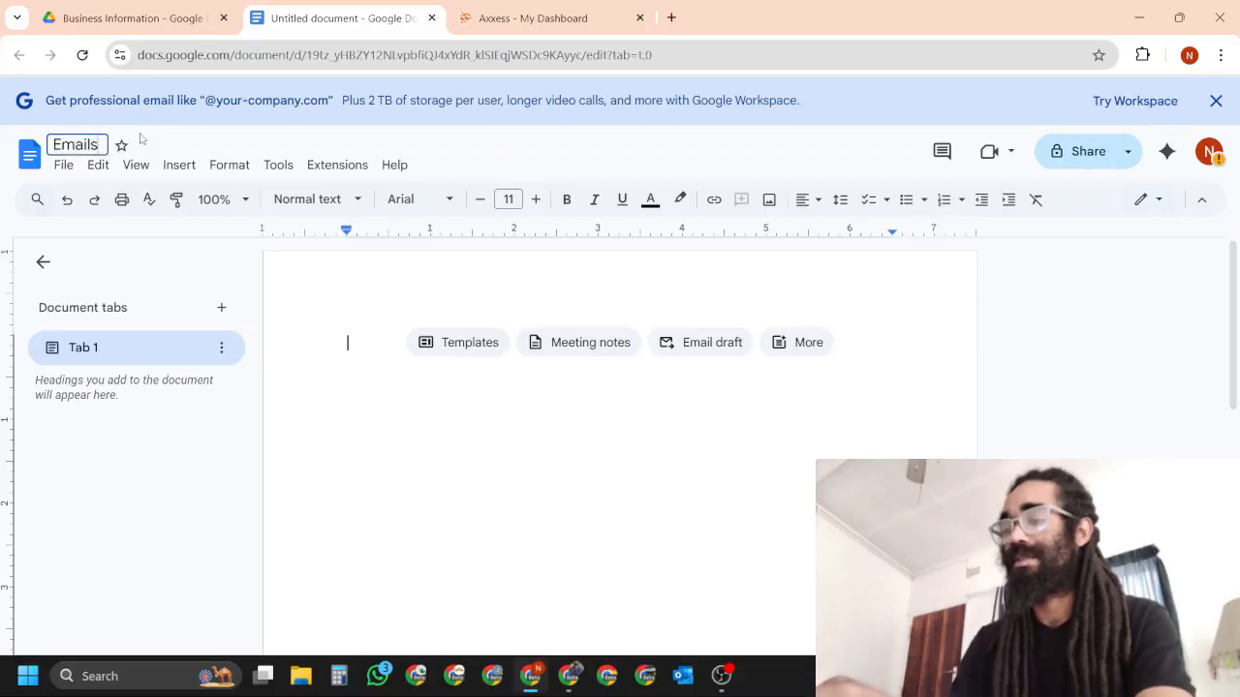
pyautogui.write(' and Passw')
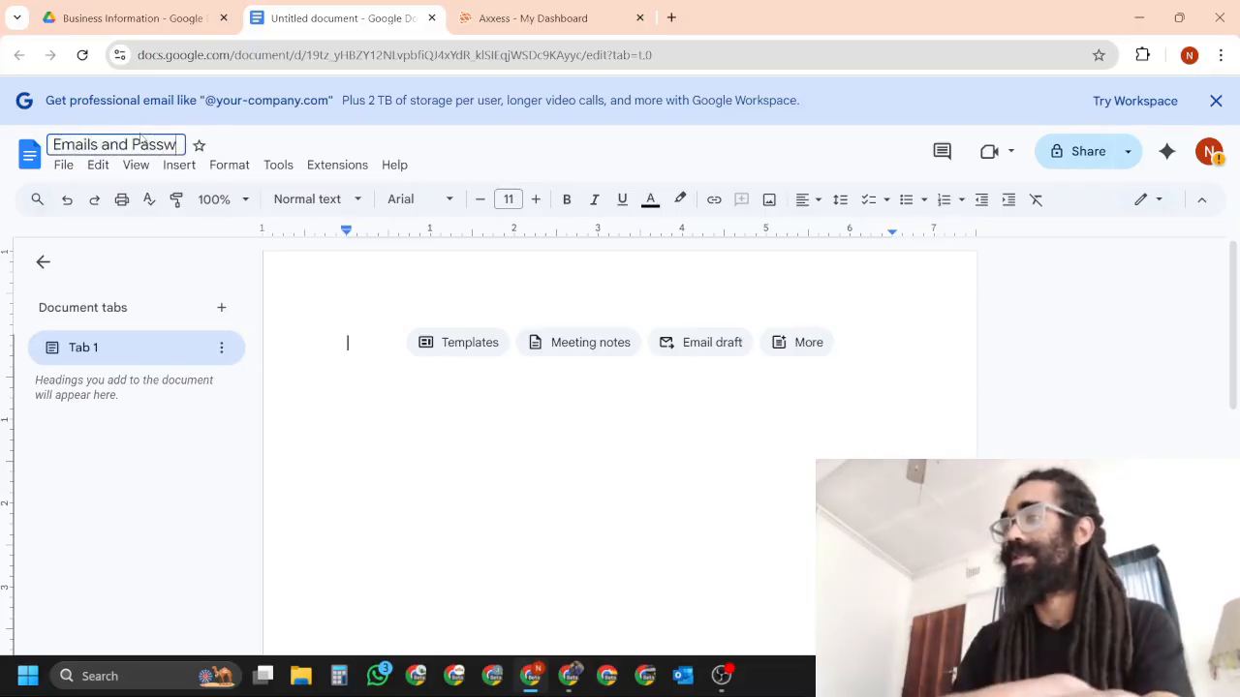
pyautogui.write('ords')
pyautogui.click(194, 17)
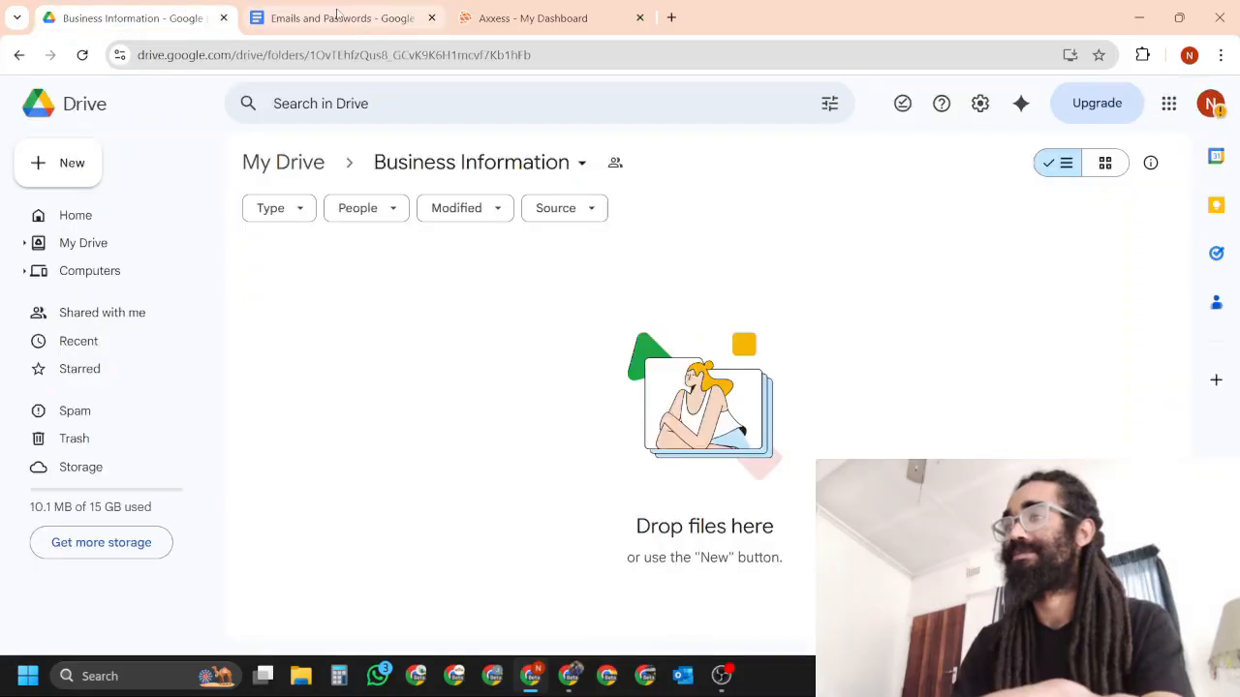
# Rename the "Emails and Passwords" document as "Emails and information" and close it
pyautogui.click(365, 18)
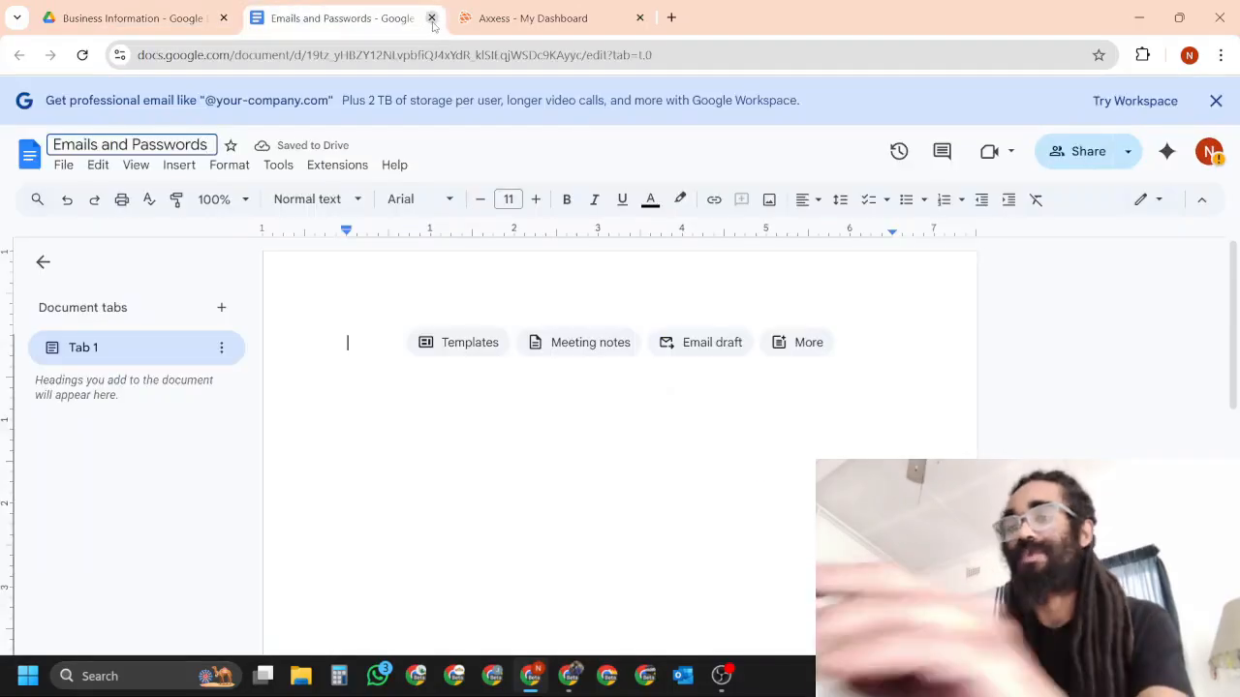
pyautogui.press('BackSpace')
pyautogui.press('BackSpace')
pyautogui.press('BackSpace')
pyautogui.press('BackSpace')
pyautogui.press('BackSpace')
pyautogui.press('BackSpace')
pyautogui.press('BackSpace')
pyautogui.press('BackSpace')
pyautogui.press('BackSpace')
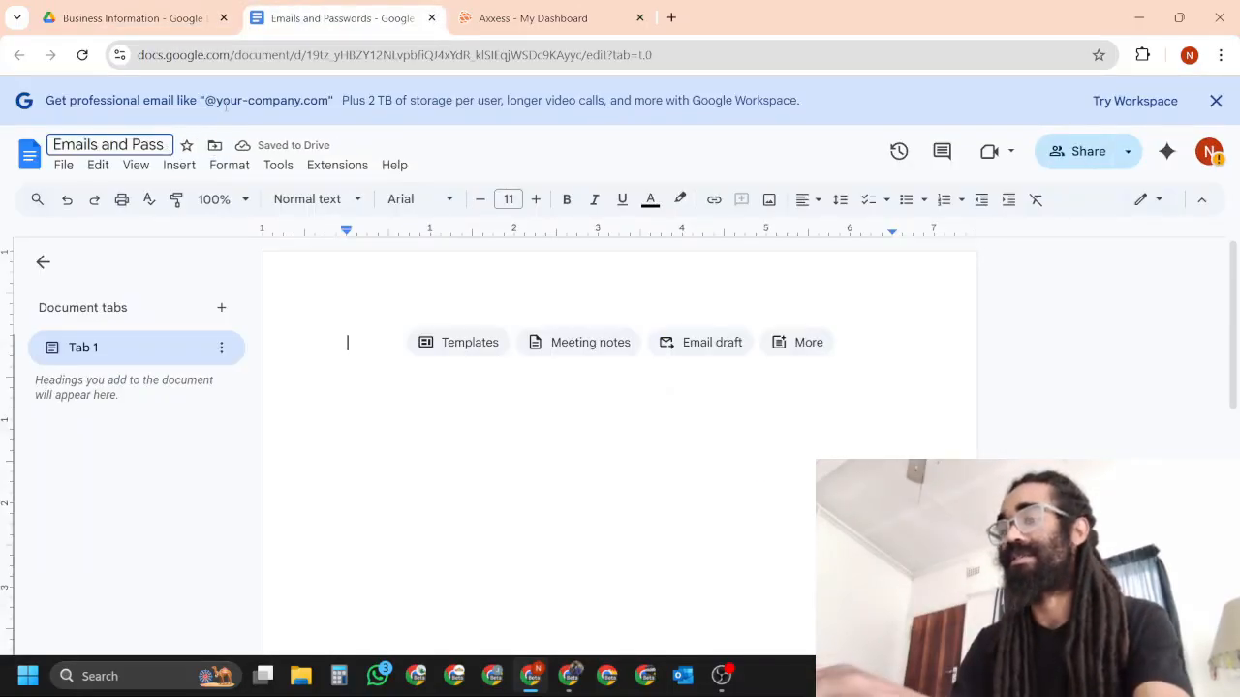
pyautogui.write('information')
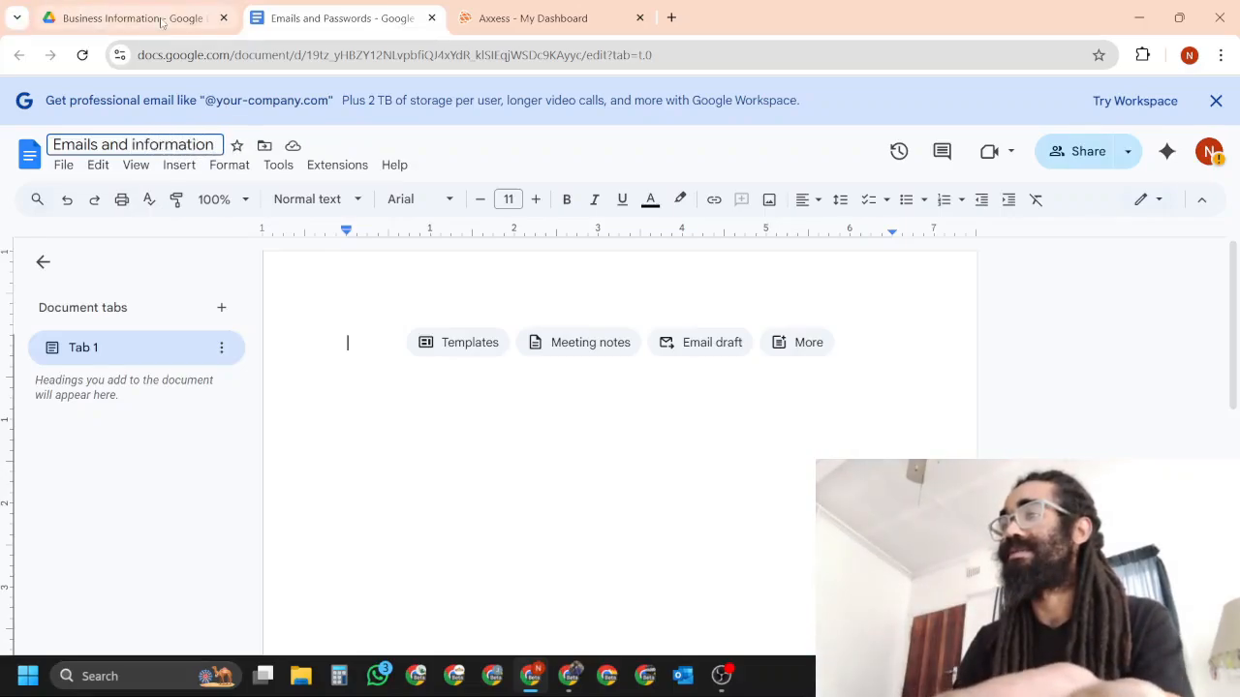
pyautogui.hotkey('ctrl', 'w')
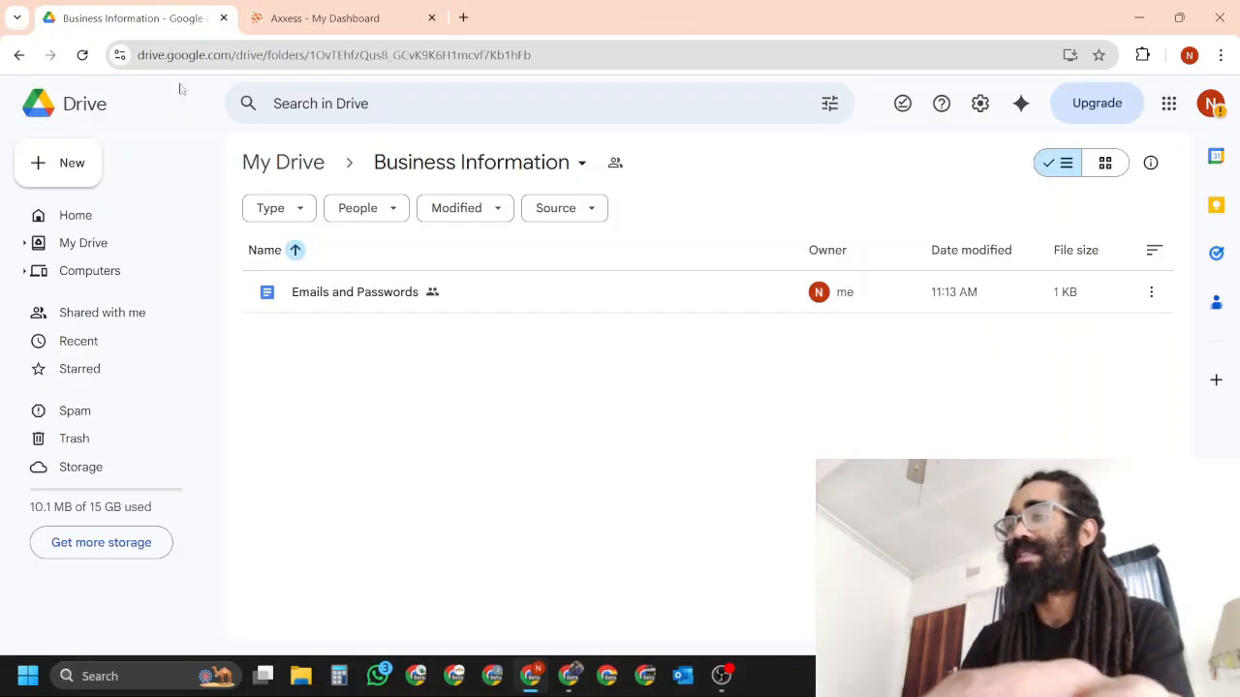
# Create another shared Google Docs document in the Business Information folder
pyautogui.rightClick(441, 420)
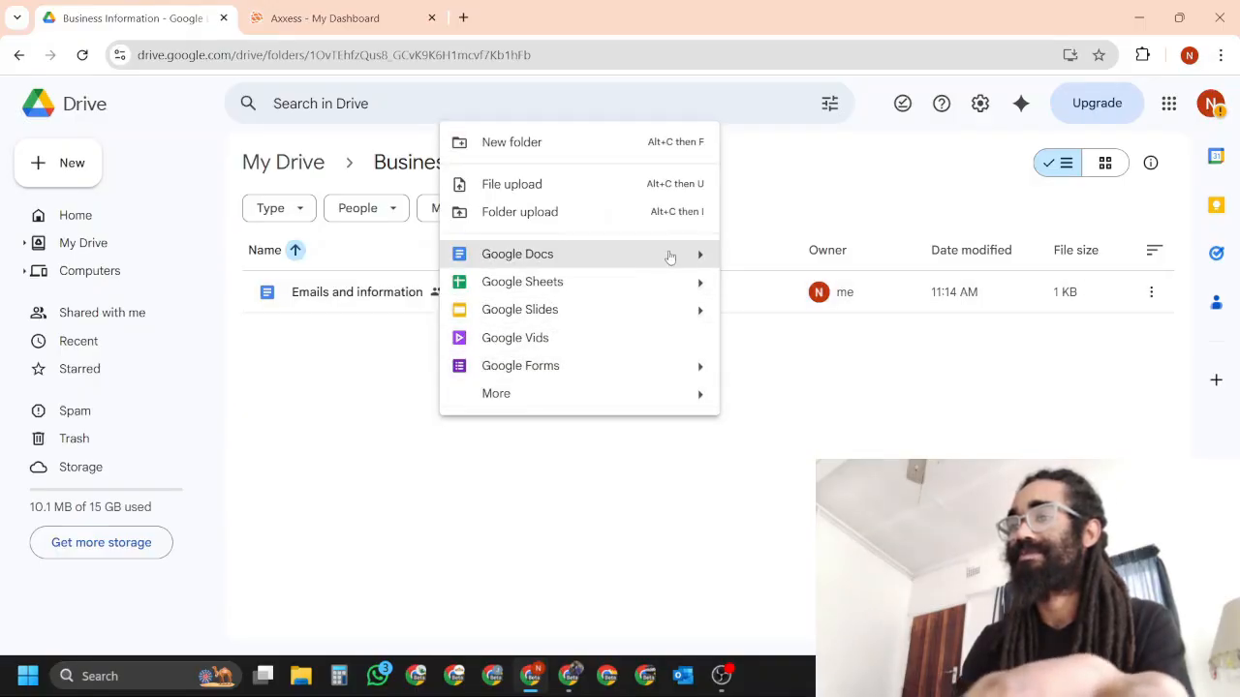
pyautogui.click(668, 254)
pyautogui.click(753, 411)
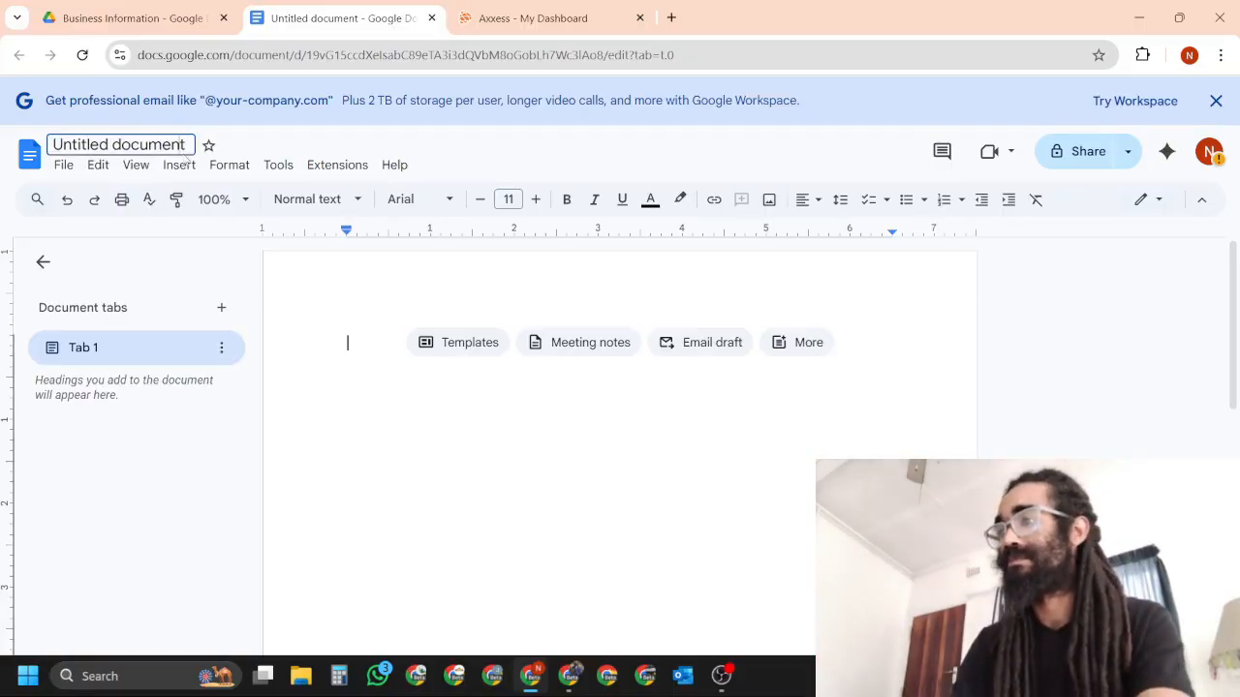
# Rename the new untitled document as "Brand Kit information"
pyautogui.click(184, 152)
pyautogui.press('BackSpace')
pyautogui.press('BackSpace')
pyautogui.press('BackSpace')
pyautogui.press('BackSpace')
pyautogui.press('BackSpace')
pyautogui.press('BackSpace')
pyautogui.press('BackSpace')
pyautogui.press('BackSpace')
pyautogui.press('BackSpace')
pyautogui.press('BackSpace')
pyautogui.press('BackSpace')
pyautogui.press('BackSpace')
pyautogui.press('BackSpace')
pyautogui.press('BackSpace')
pyautogui.press('BackSpace')
pyautogui.press('BackSpace')
pyautogui.press('BackSpace')
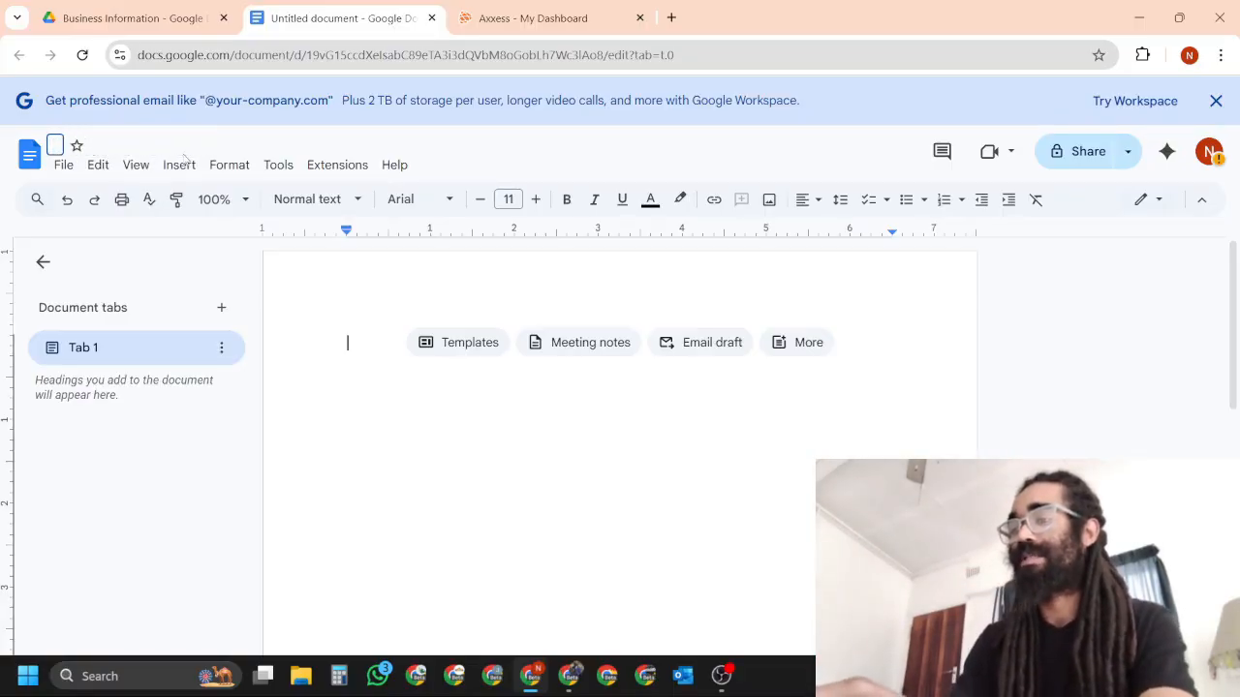
pyautogui.write('Brand Kit')
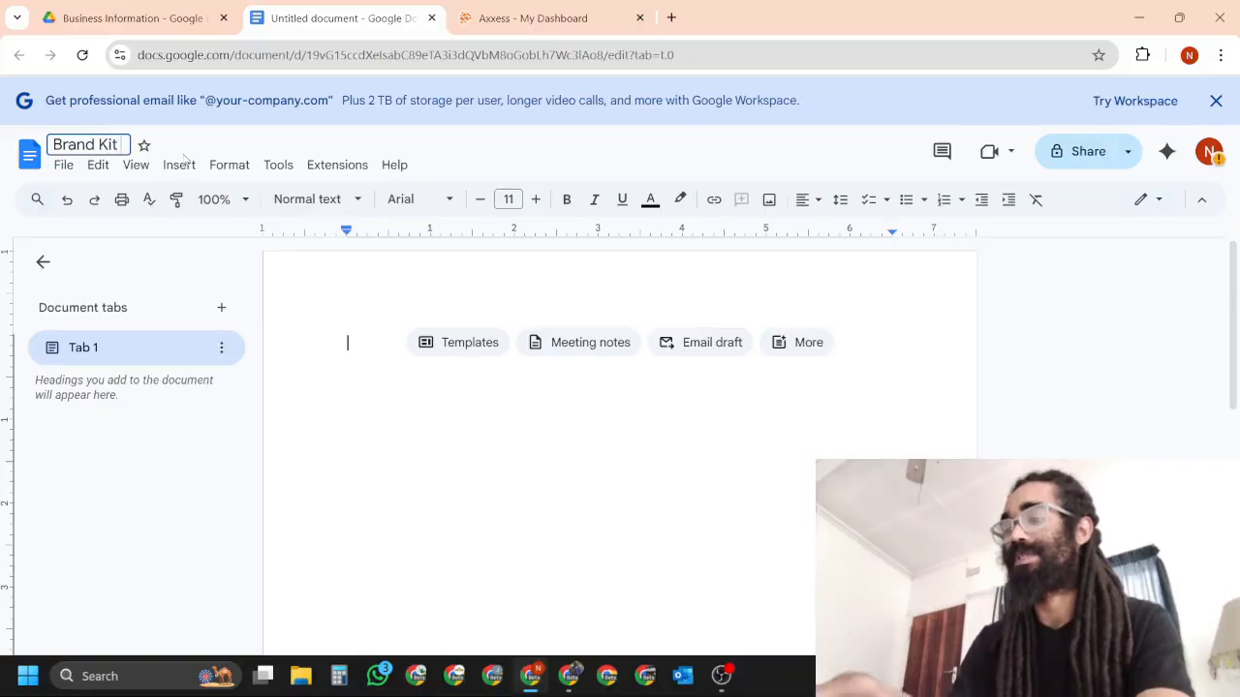
pyautogui.write(' information')
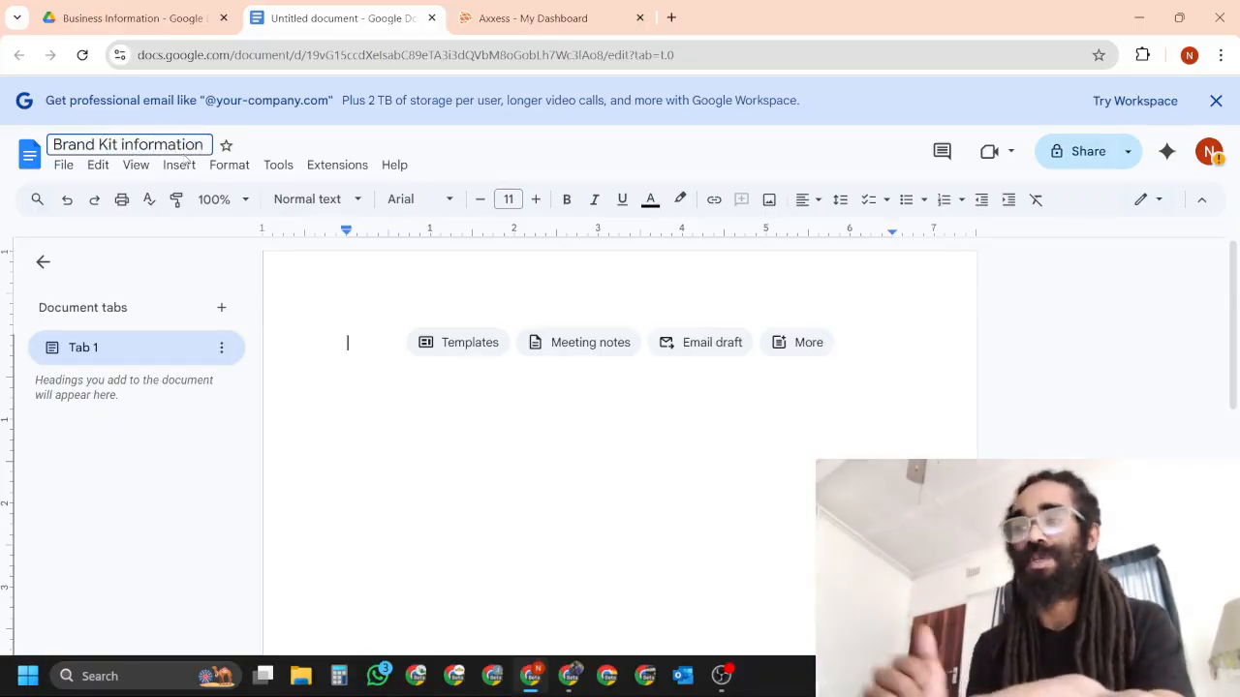
pyautogui.press('Return')
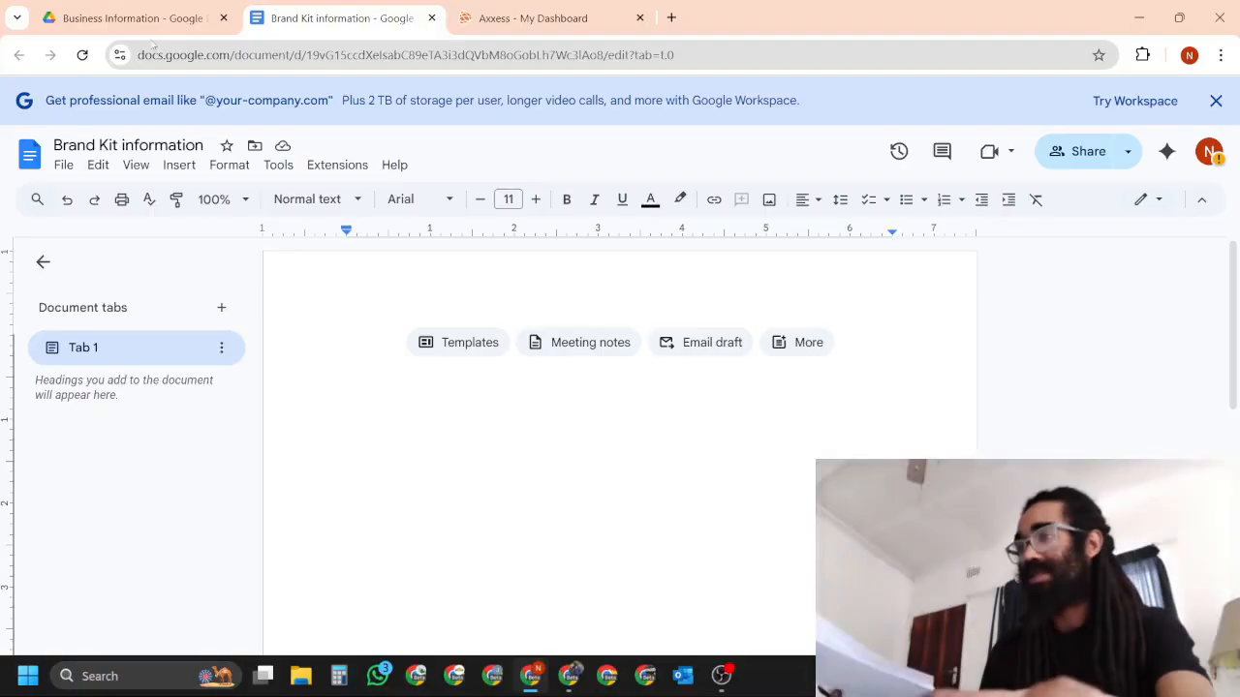
# Return to My Drive and create a folder there named "Website Artwork"
pyautogui.click(141, 16)
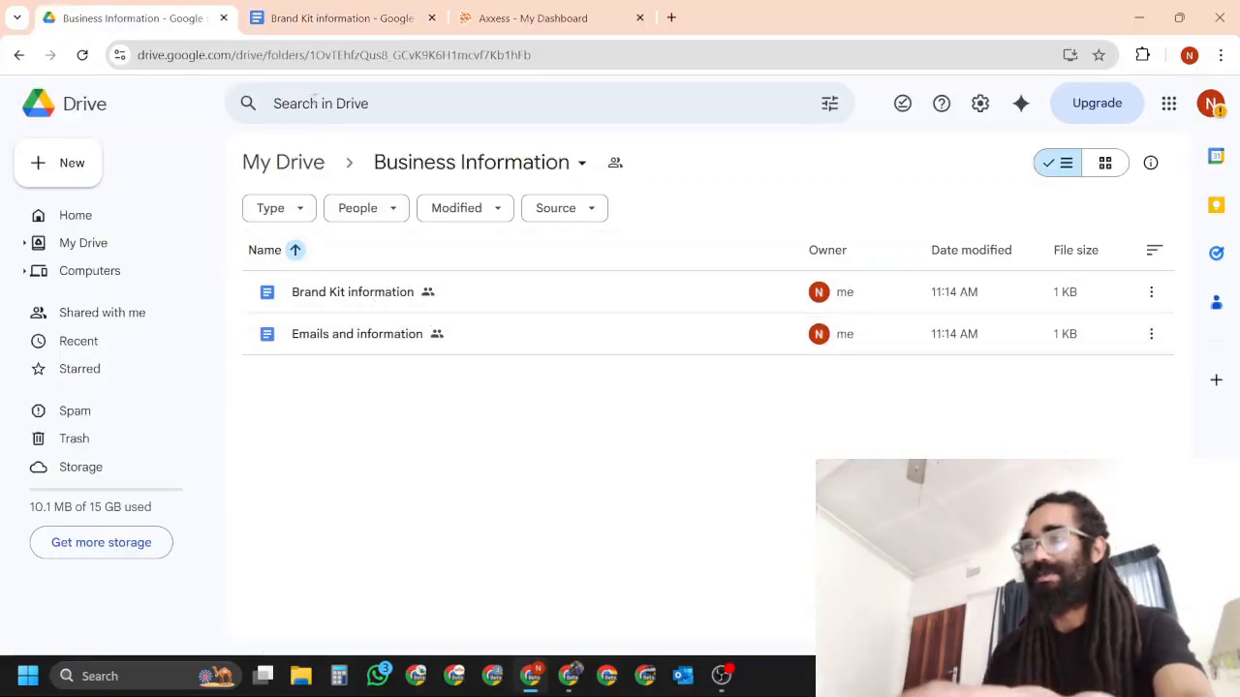
pyautogui.click(321, 175)
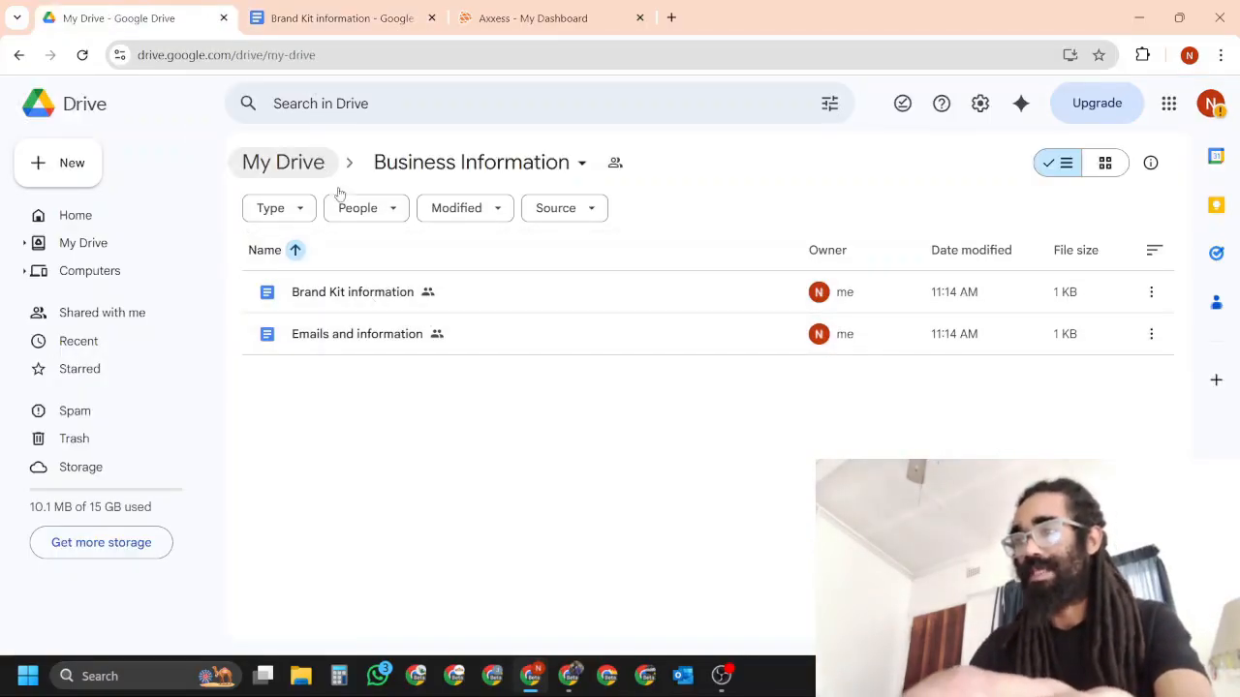
pyautogui.rightClick(365, 353)
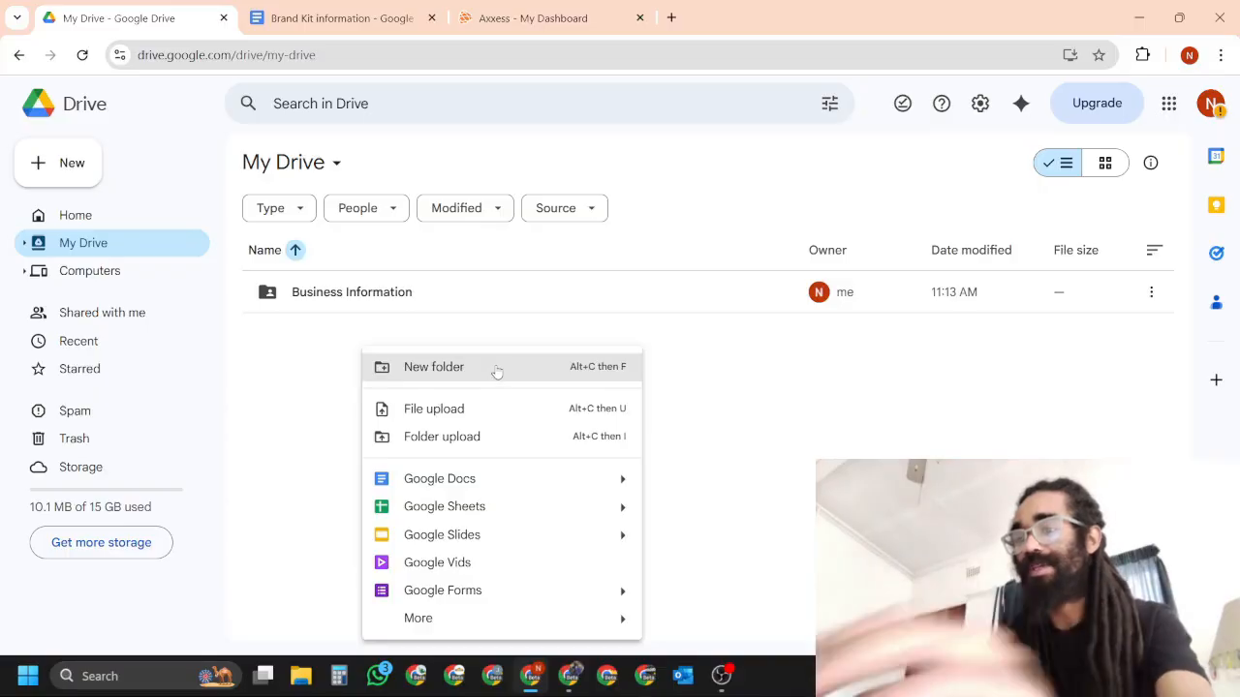
pyautogui.click(496, 367)
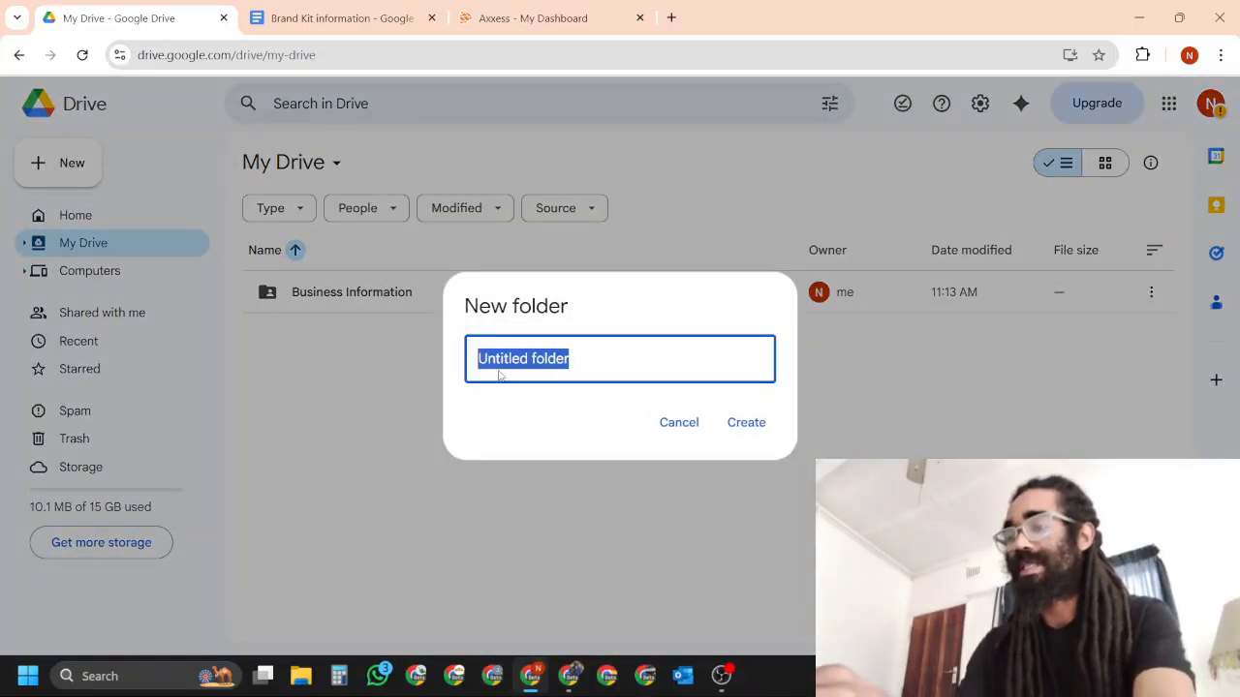
pyautogui.write('Website Artwork')
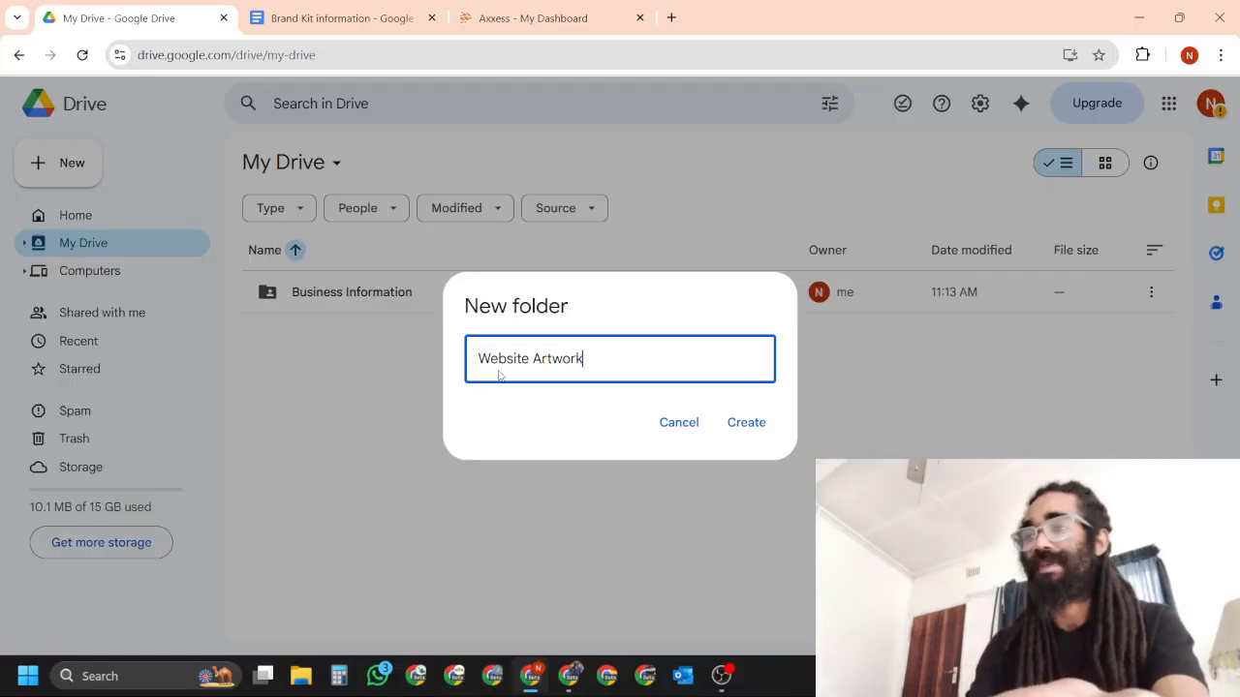
pyautogui.click(760, 428)
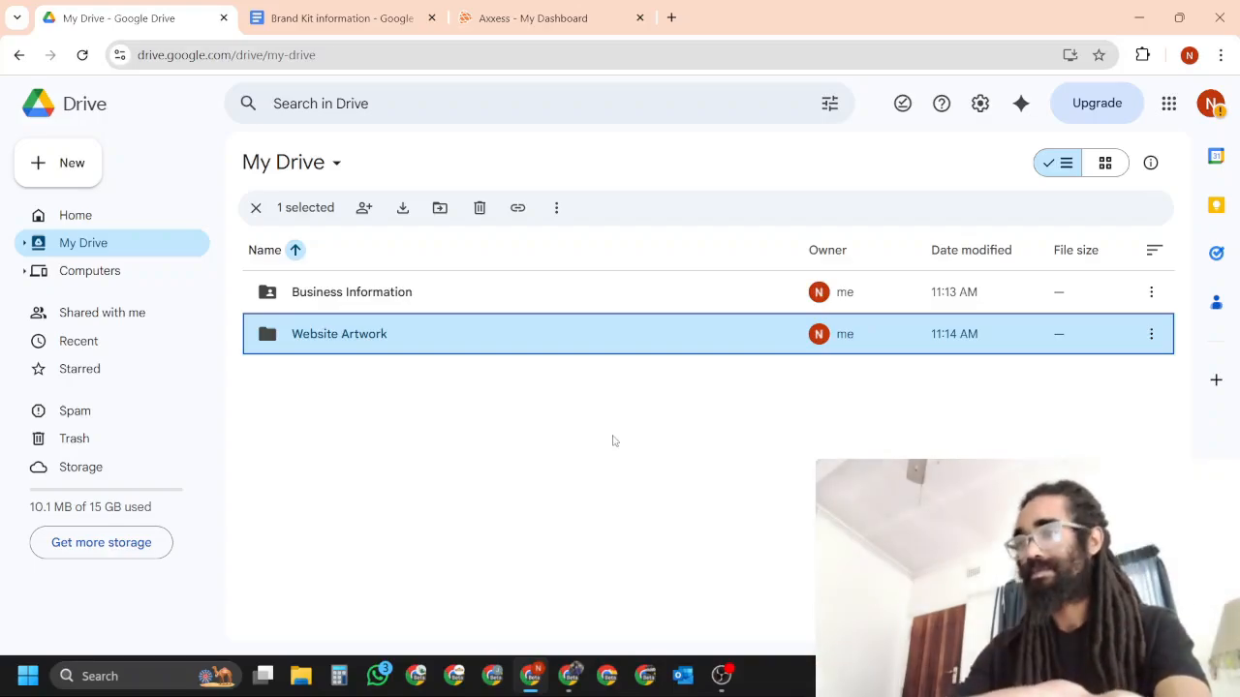
# Open the Website Artwork folder and create a subfolder named "Website Images and Covers"
pyautogui.doubleClick(398, 340)
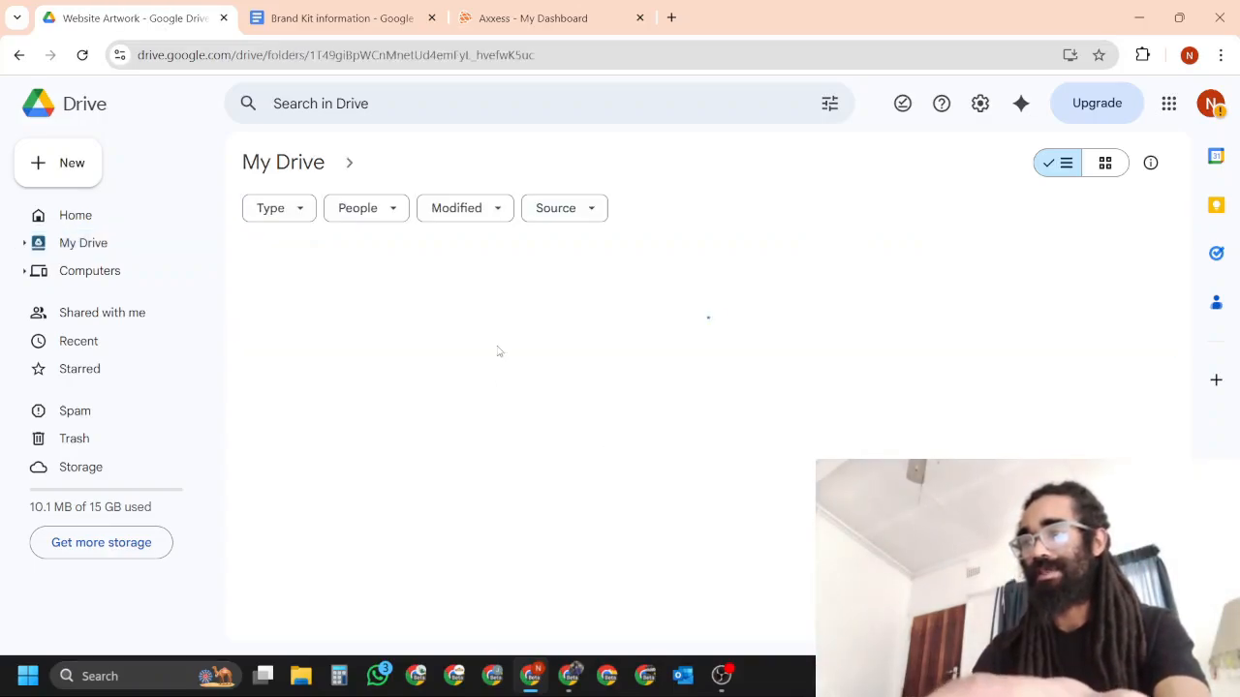
pyautogui.rightClick(417, 317)
pyautogui.click(531, 341)
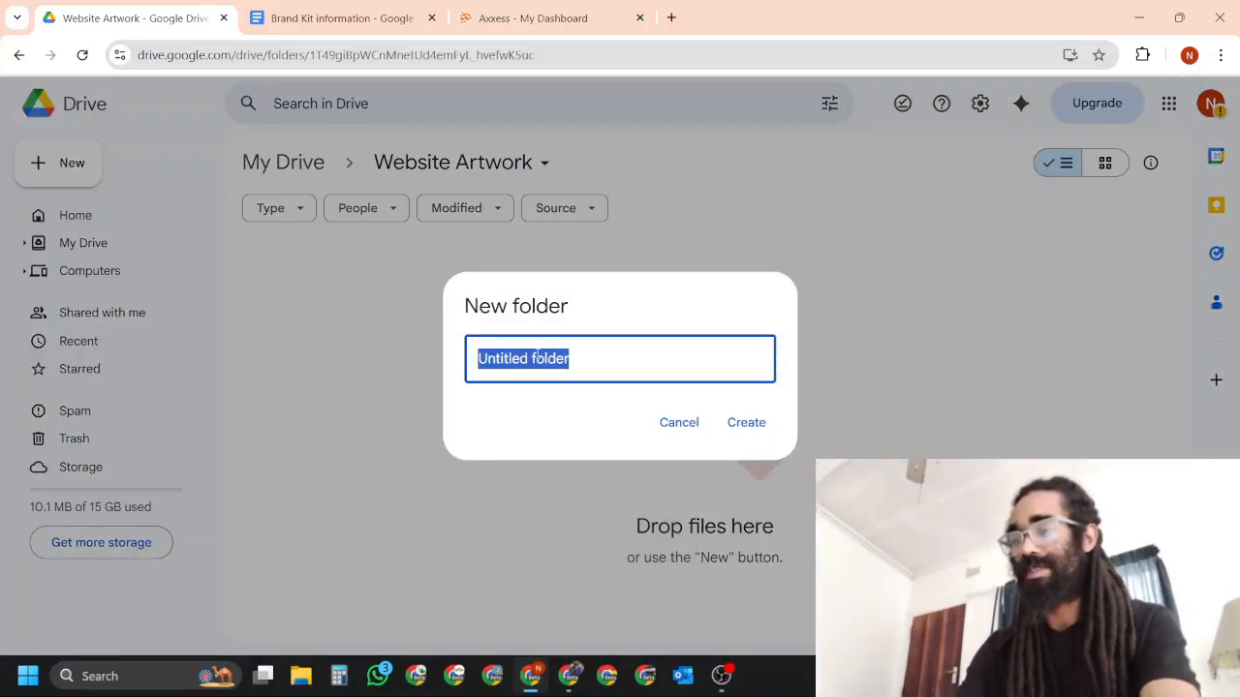
pyautogui.write('Website ')
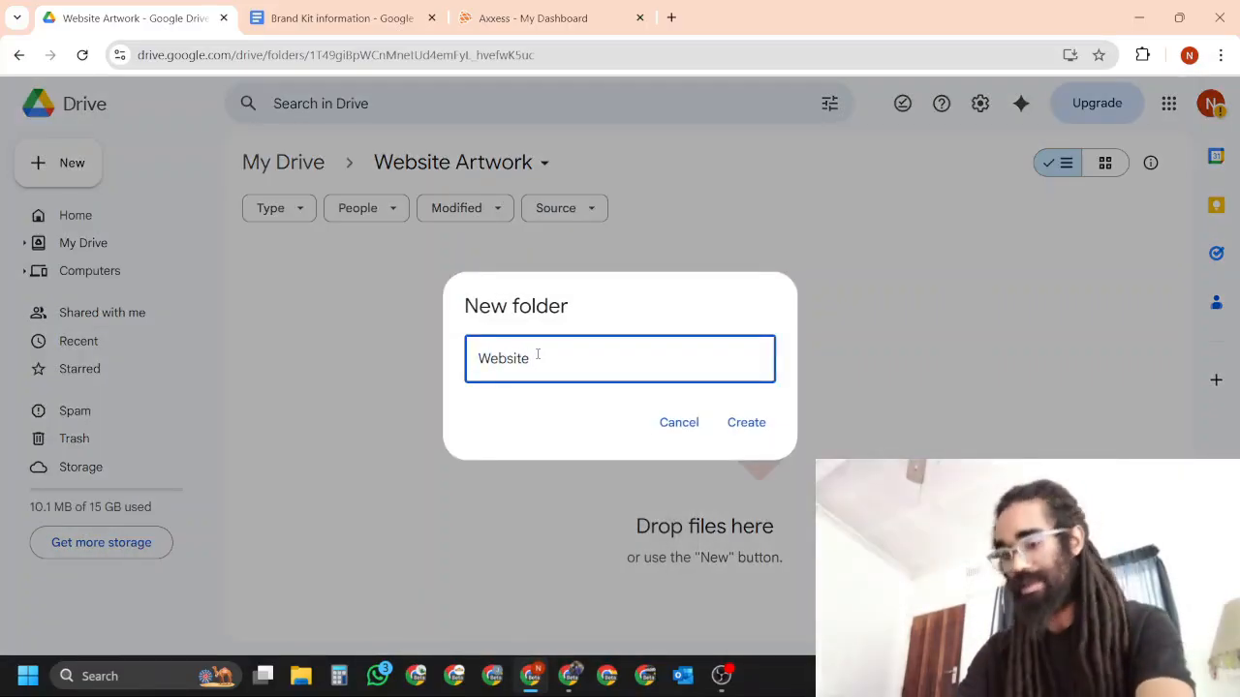
pyautogui.write('Image')
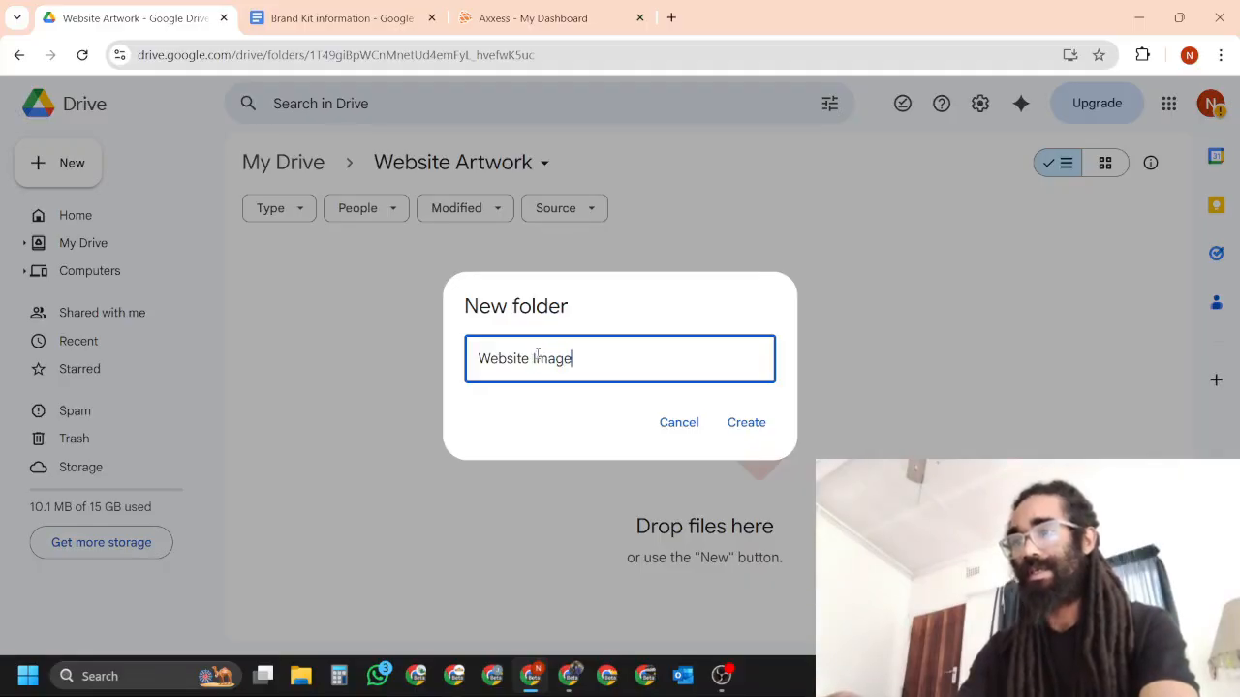
pyautogui.write('s and Covers')
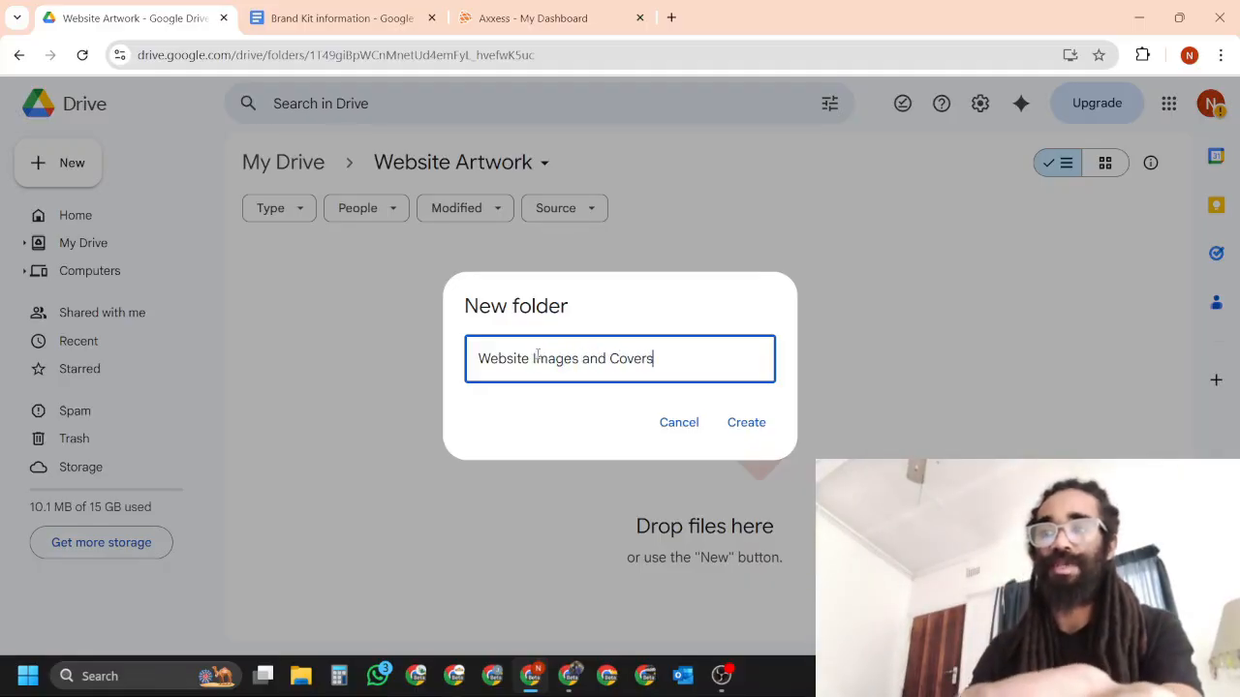
pyautogui.click(741, 423)
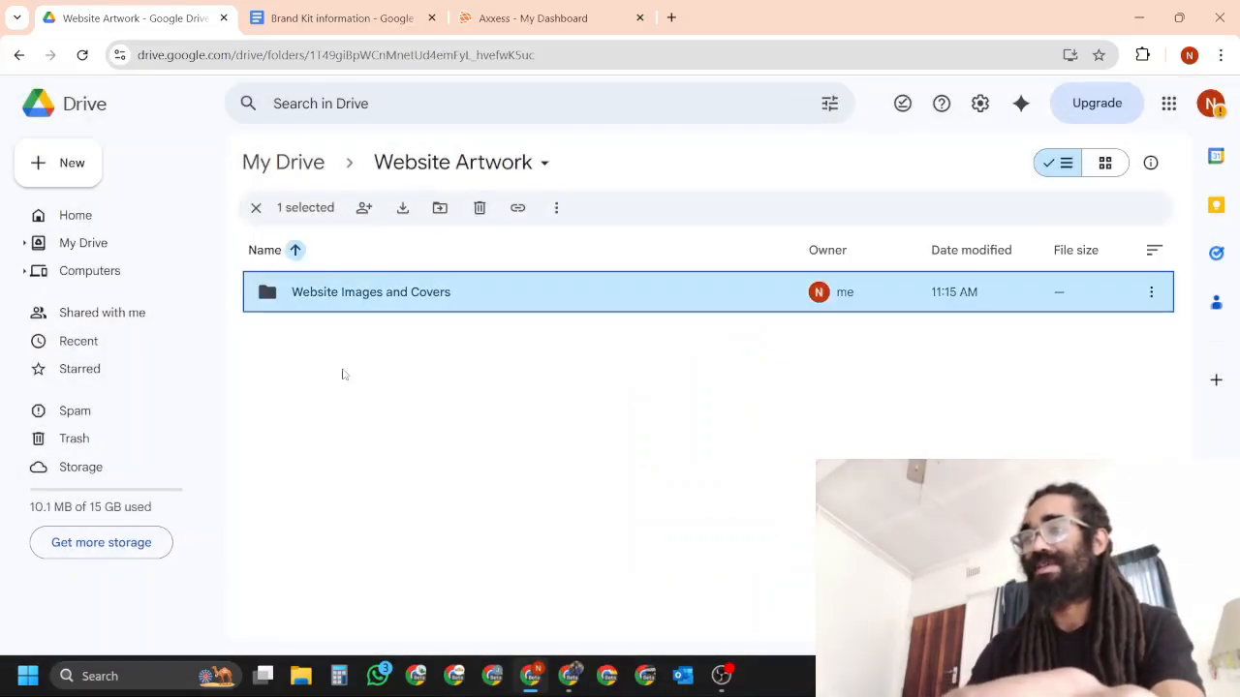
# Create a subfolder named "Product images" in the Website Artwork folder and deselect it
pyautogui.rightClick(343, 366)
pyautogui.click(470, 380)
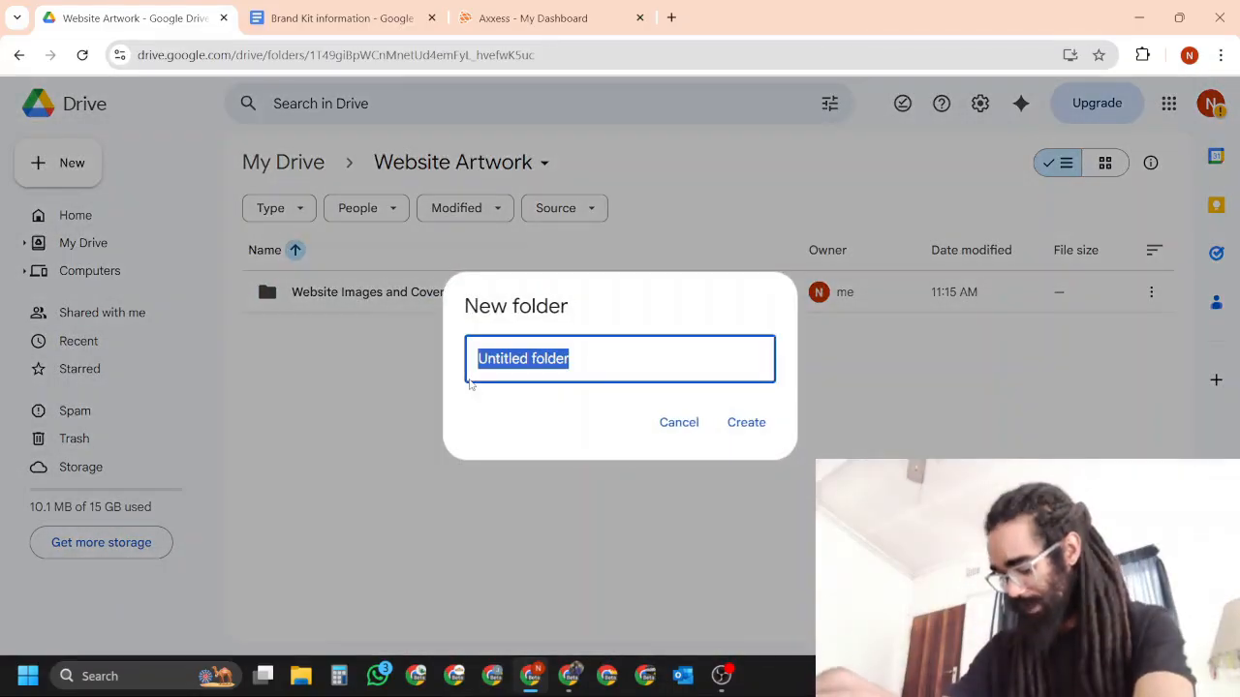
pyautogui.write('P')
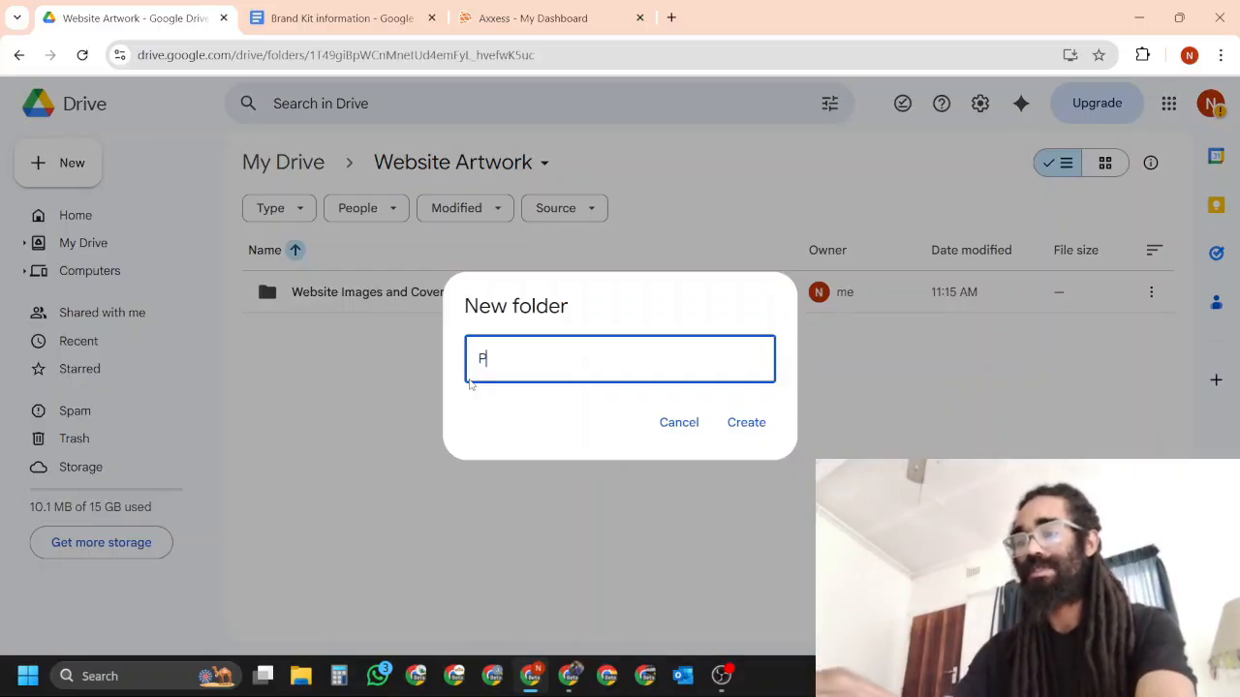
pyautogui.write('roduct images')
pyautogui.press('BackSpace')
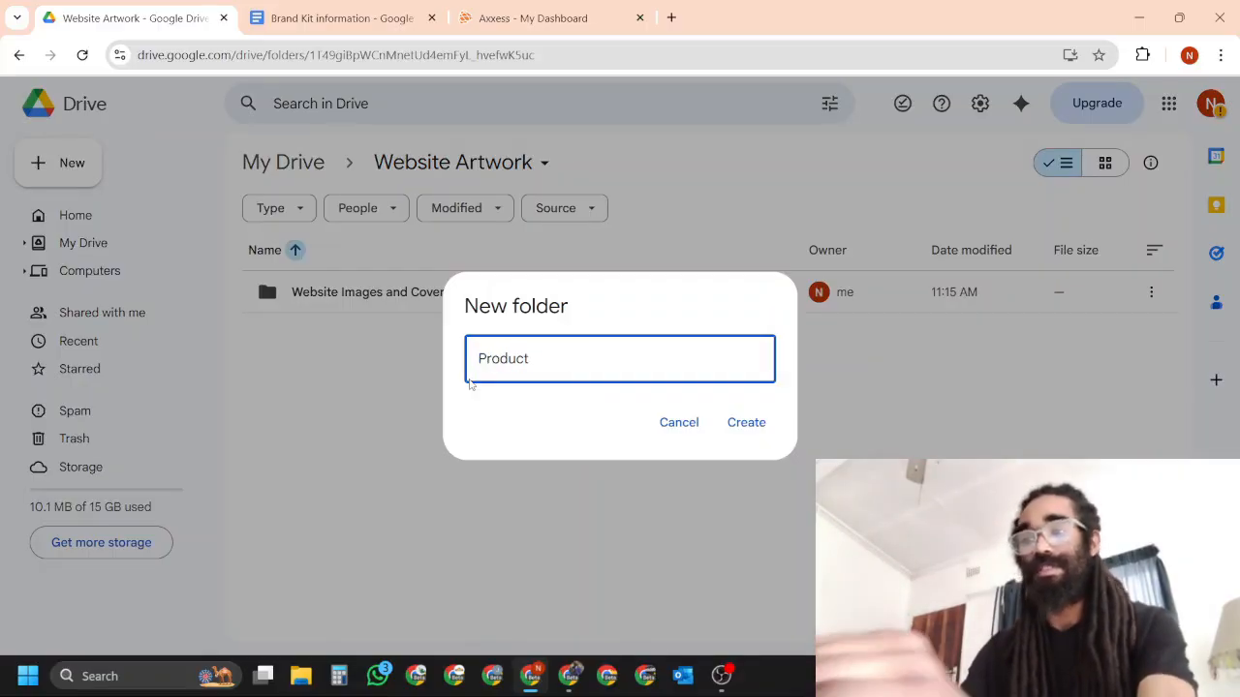
pyautogui.write('images')
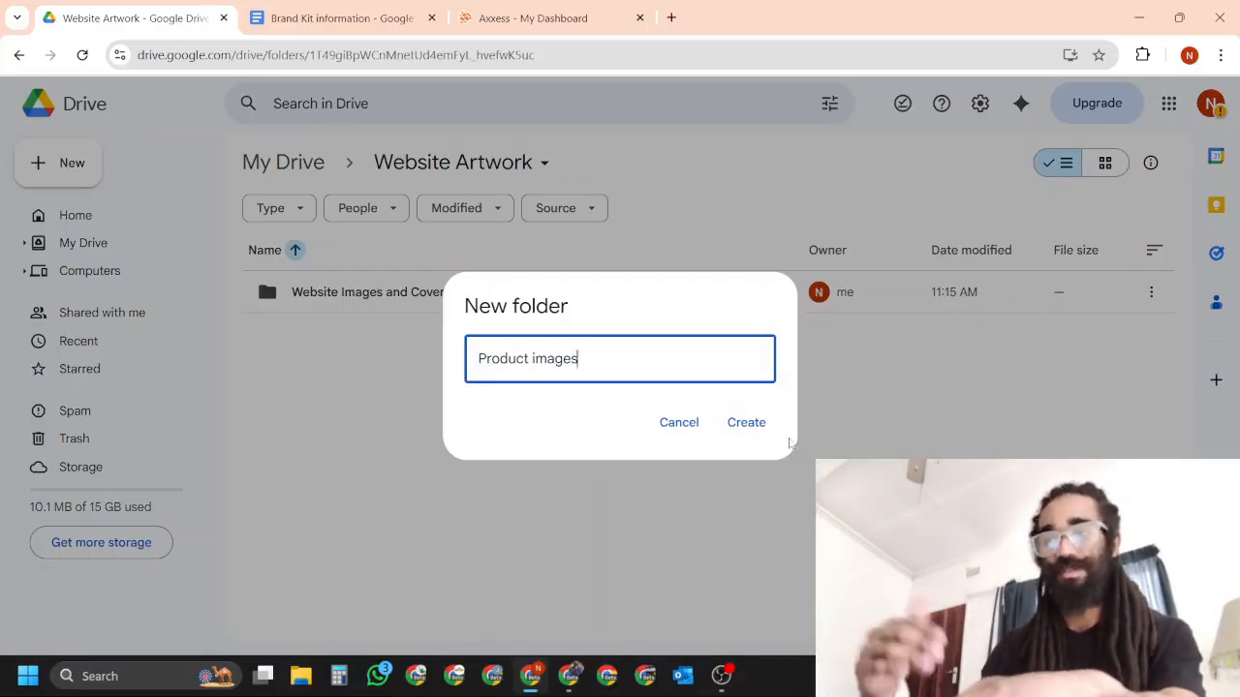
pyautogui.click(745, 423)
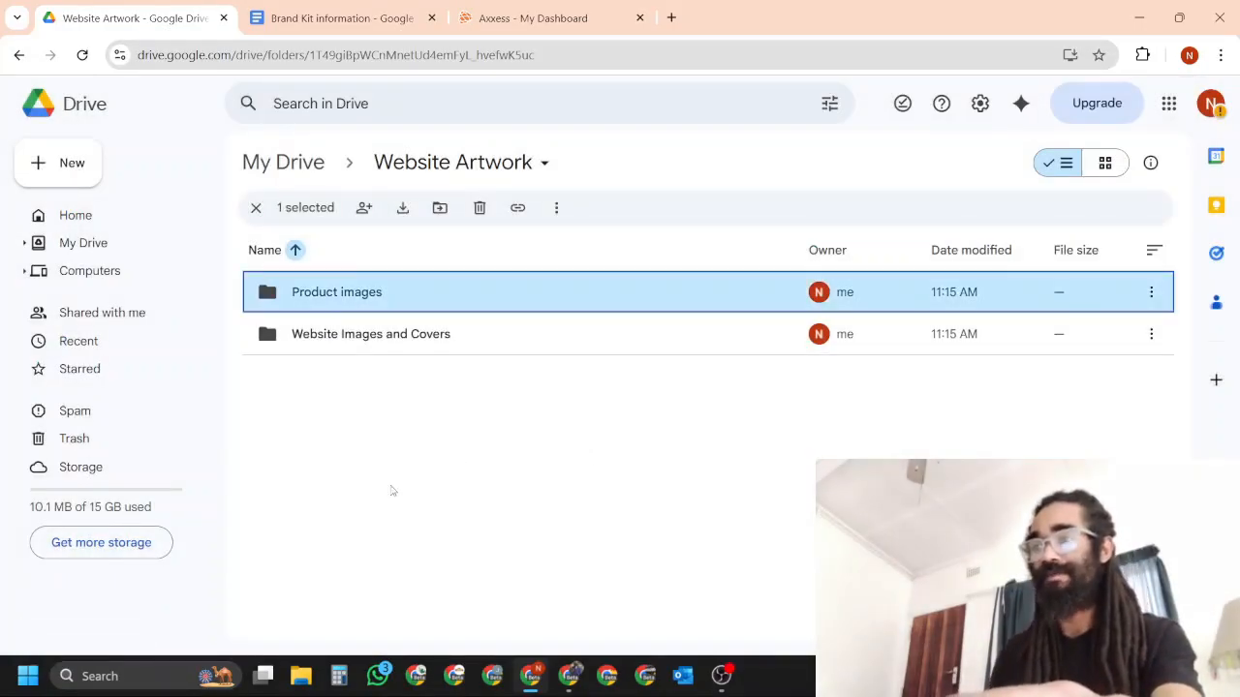
pyautogui.click(382, 411)
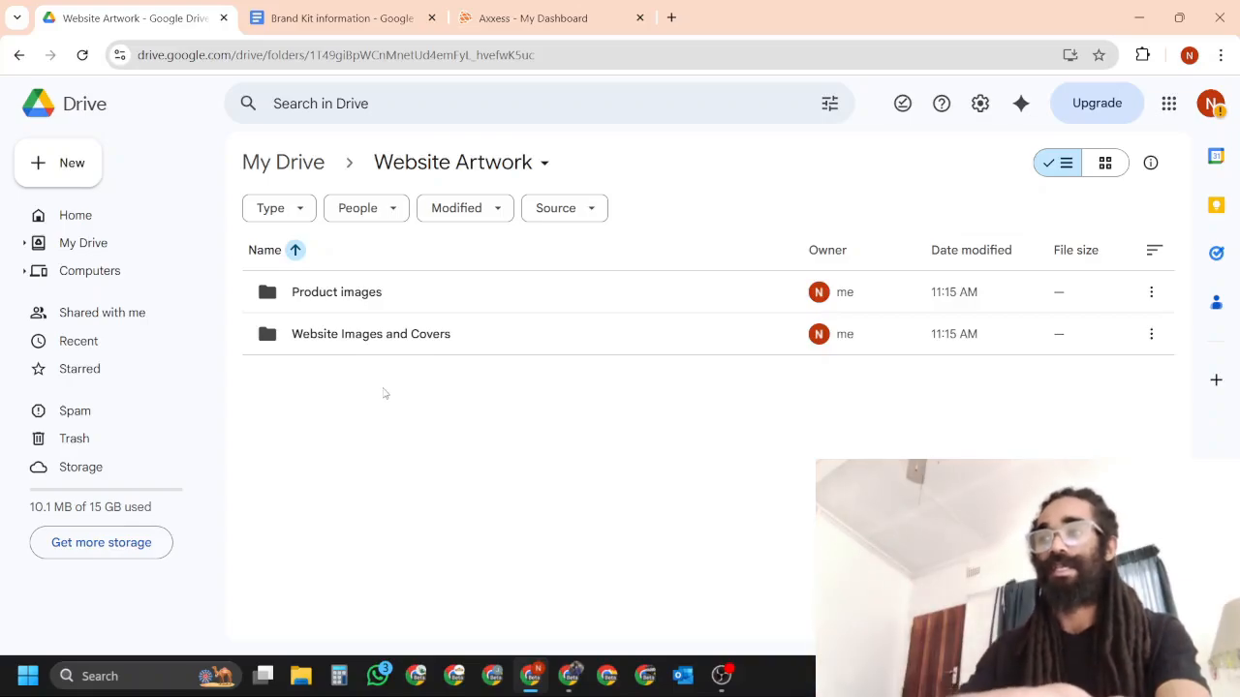
# Create a subfolder named "Logo" in the Website Artwork folder
pyautogui.rightClick(383, 411)
pyautogui.click(498, 120)
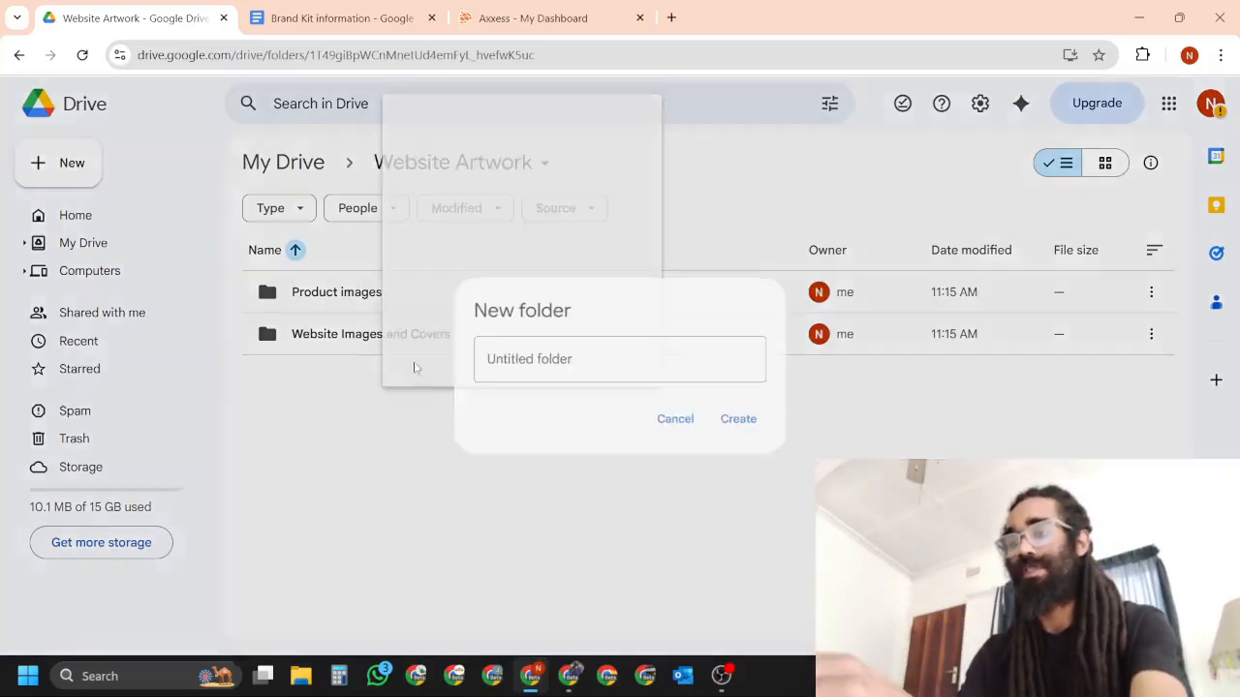
pyautogui.write('Logo')
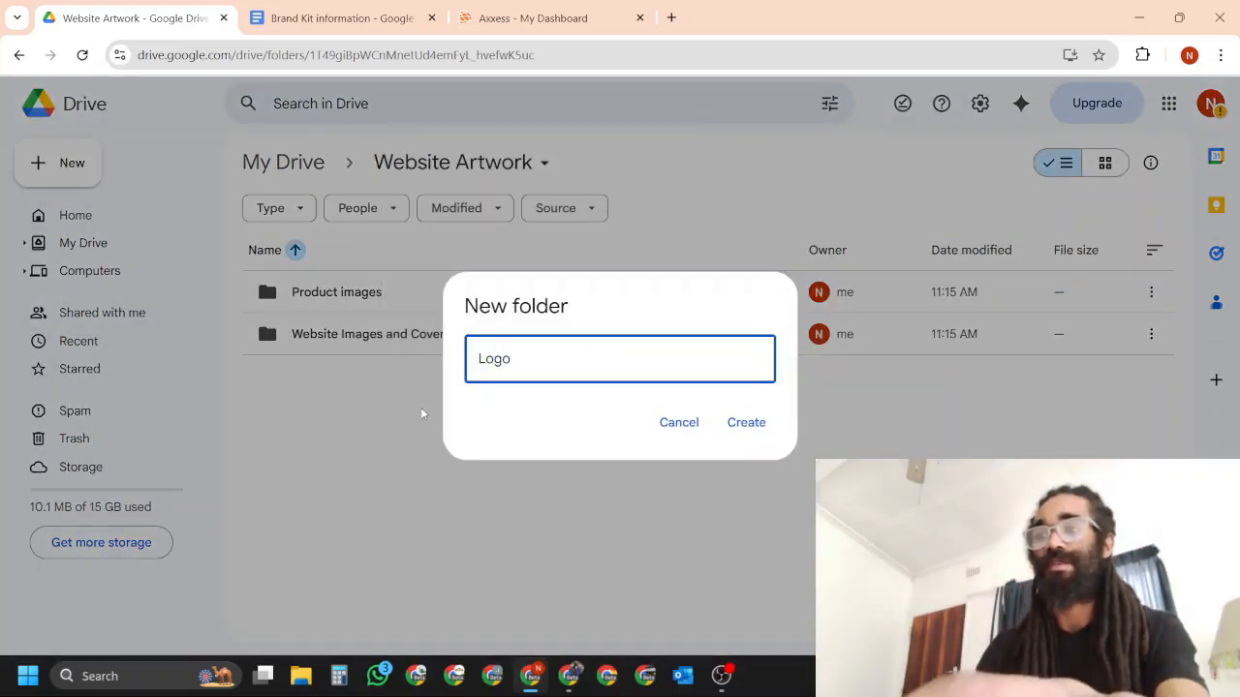
pyautogui.click(746, 422)
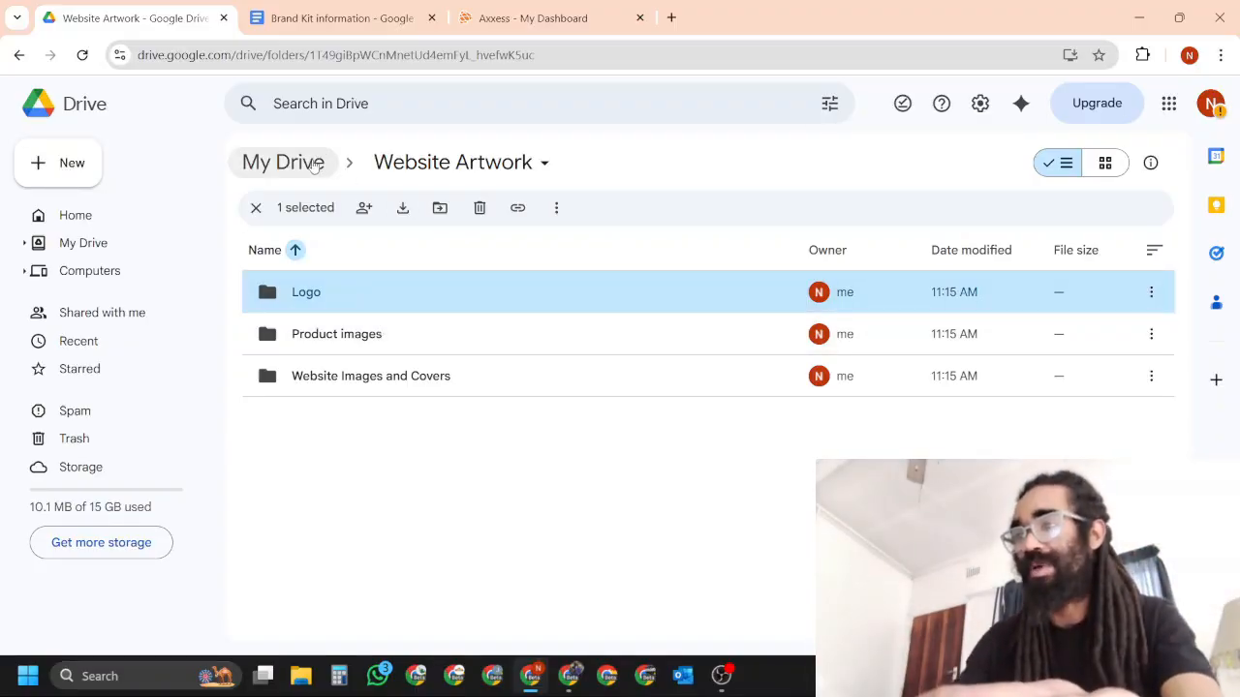
# Return to My Drive and create a folder there named "Product information Folder"
pyautogui.click(282, 161)
pyautogui.rightClick(366, 392)
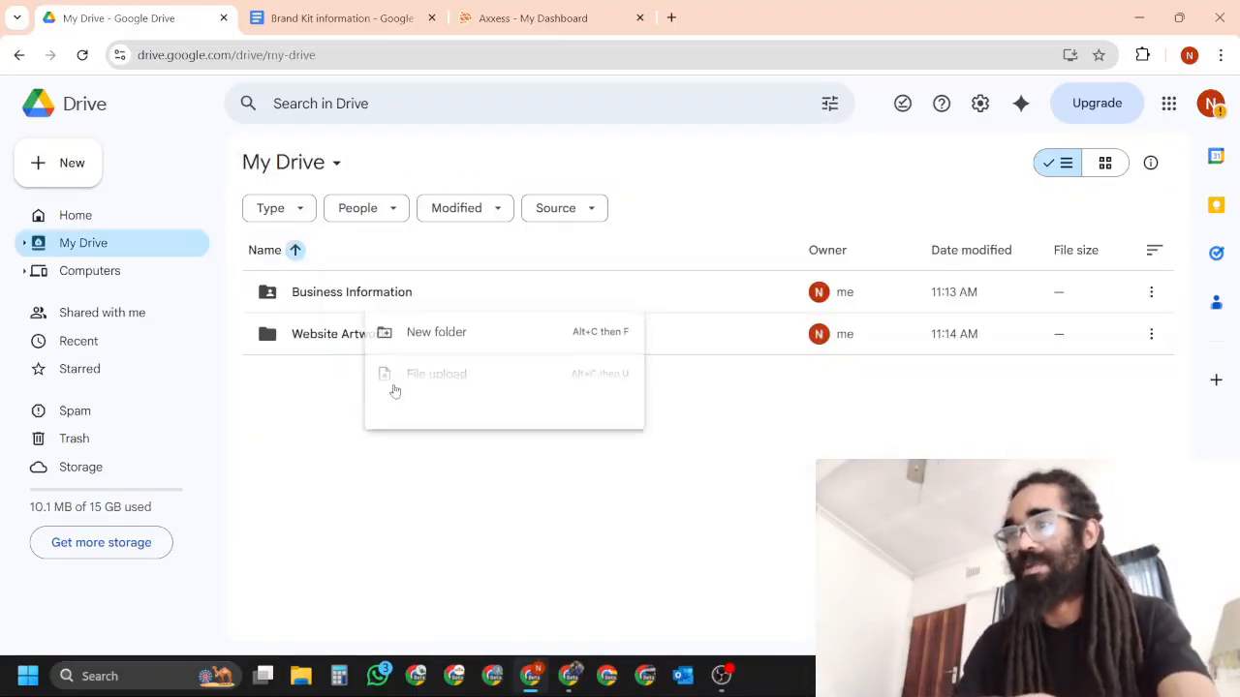
pyautogui.click(481, 122)
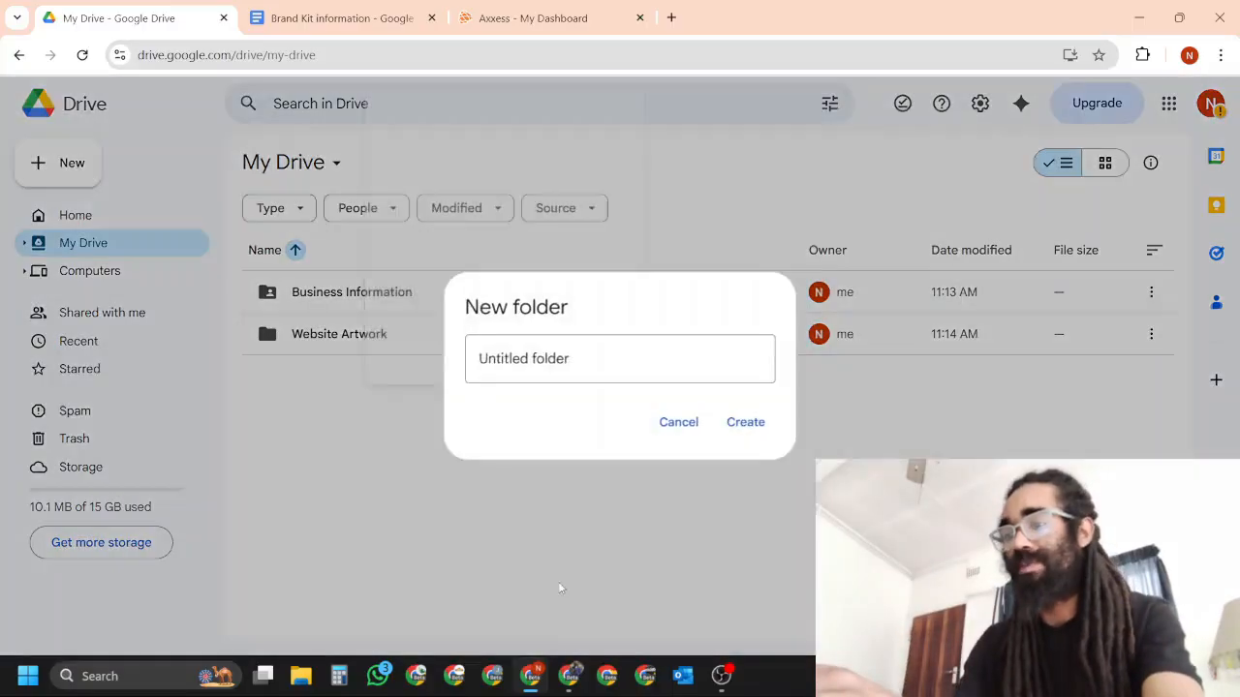
pyautogui.write('Product infor')
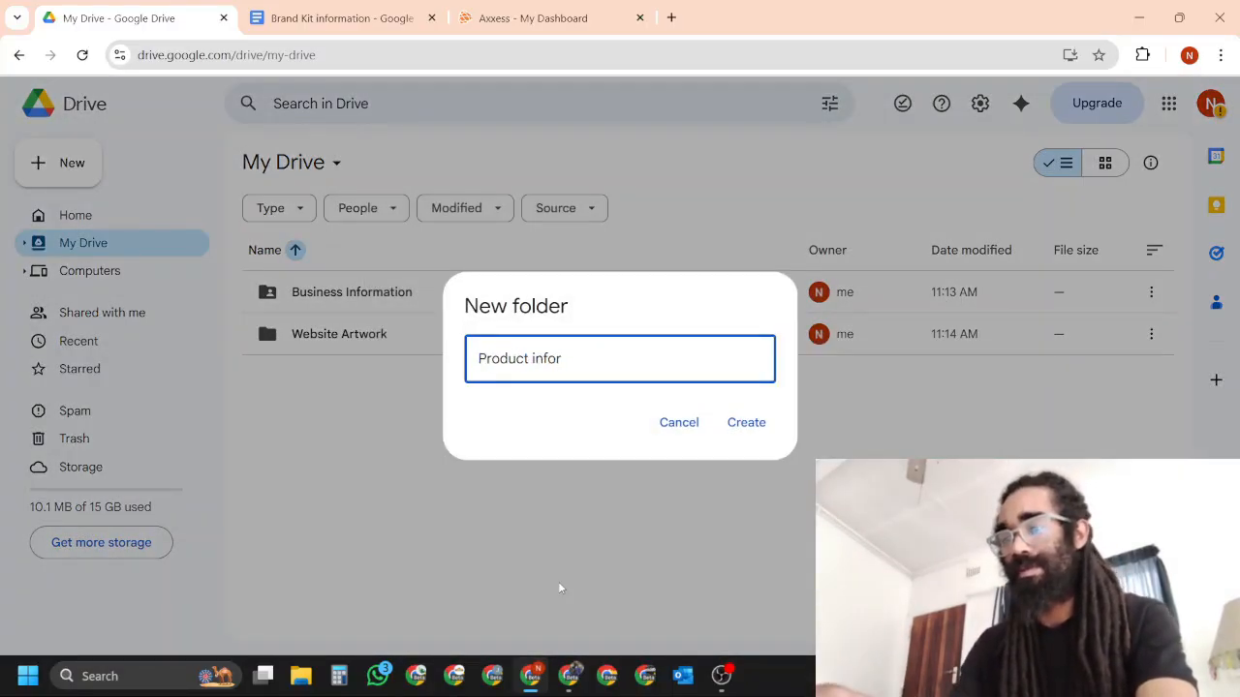
pyautogui.write('mation FOlder')
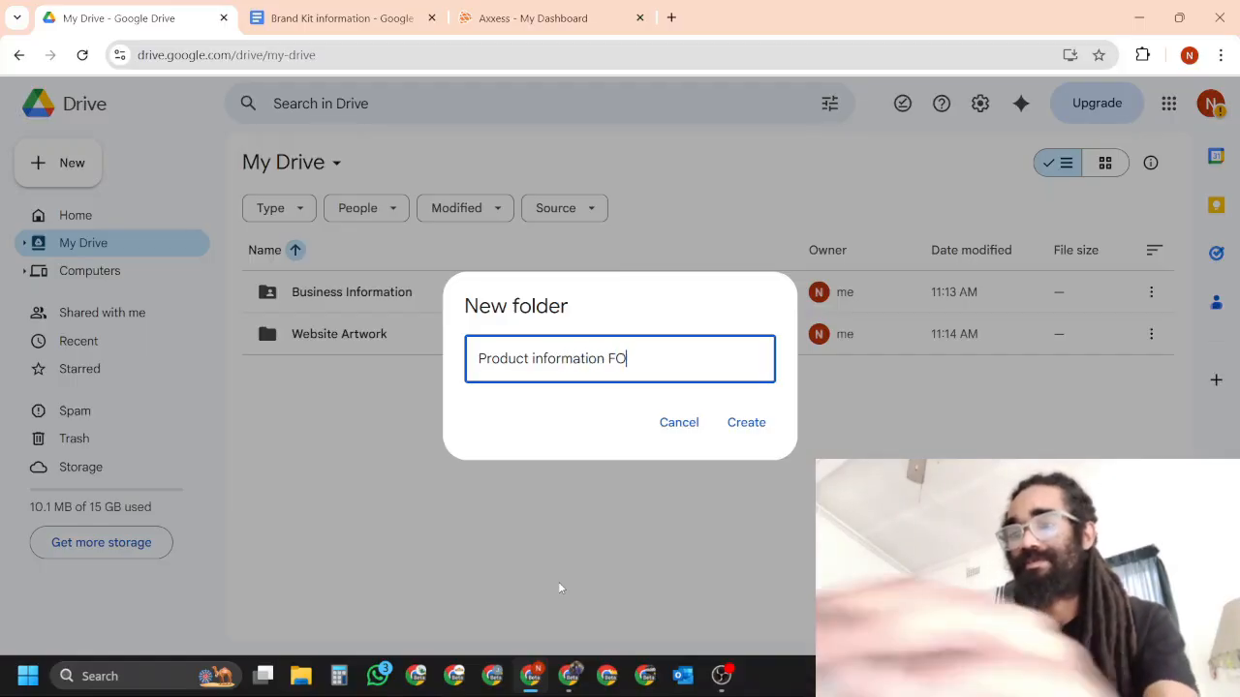
pyautogui.press('BackSpace')
pyautogui.press('BackSpace')
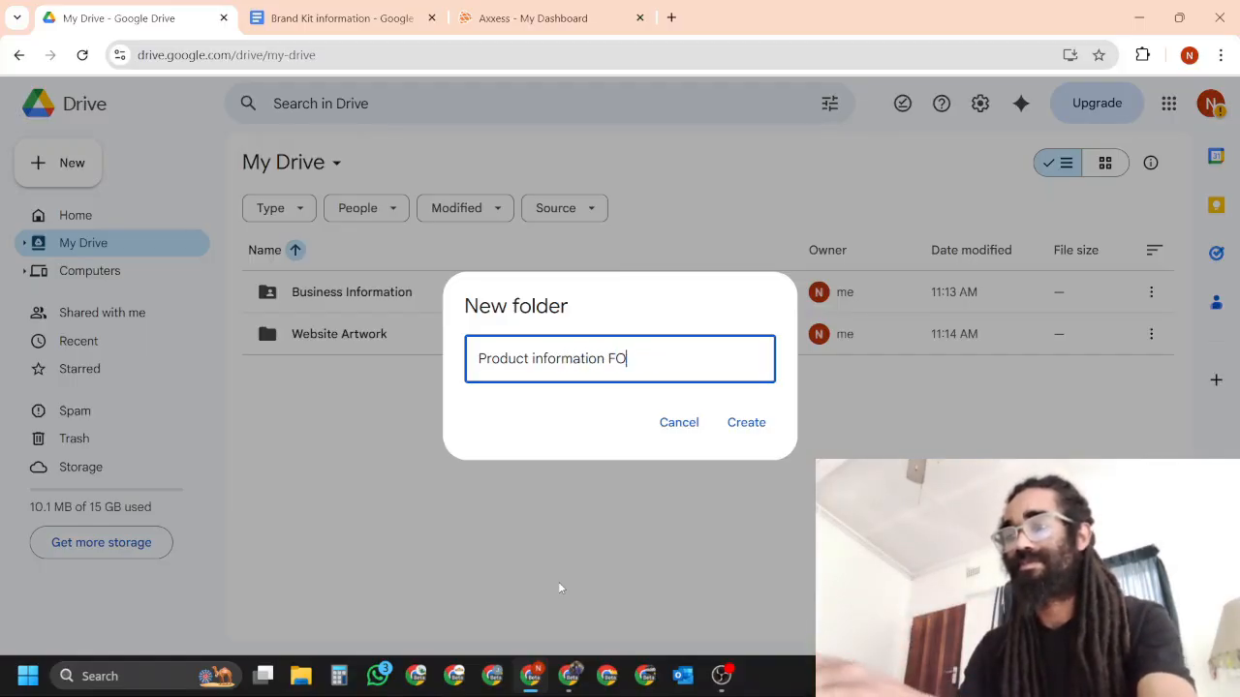
pyautogui.press('BackSpace')
pyautogui.write('older')
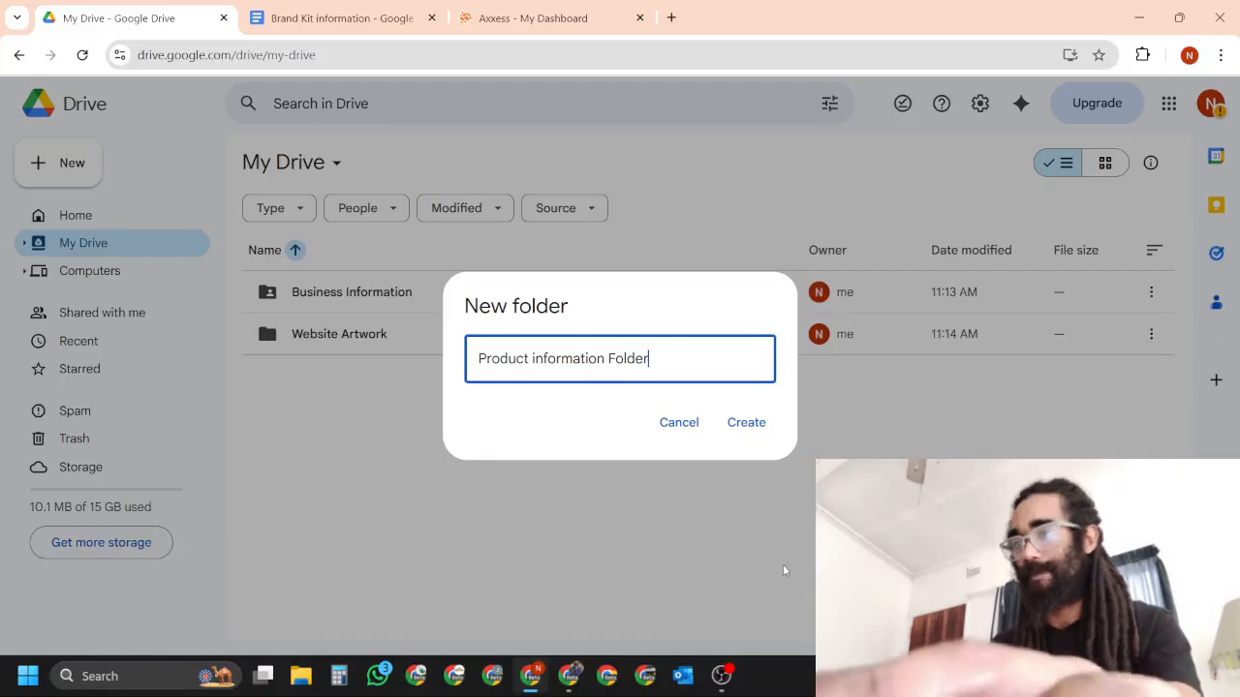
pyautogui.click(747, 427)
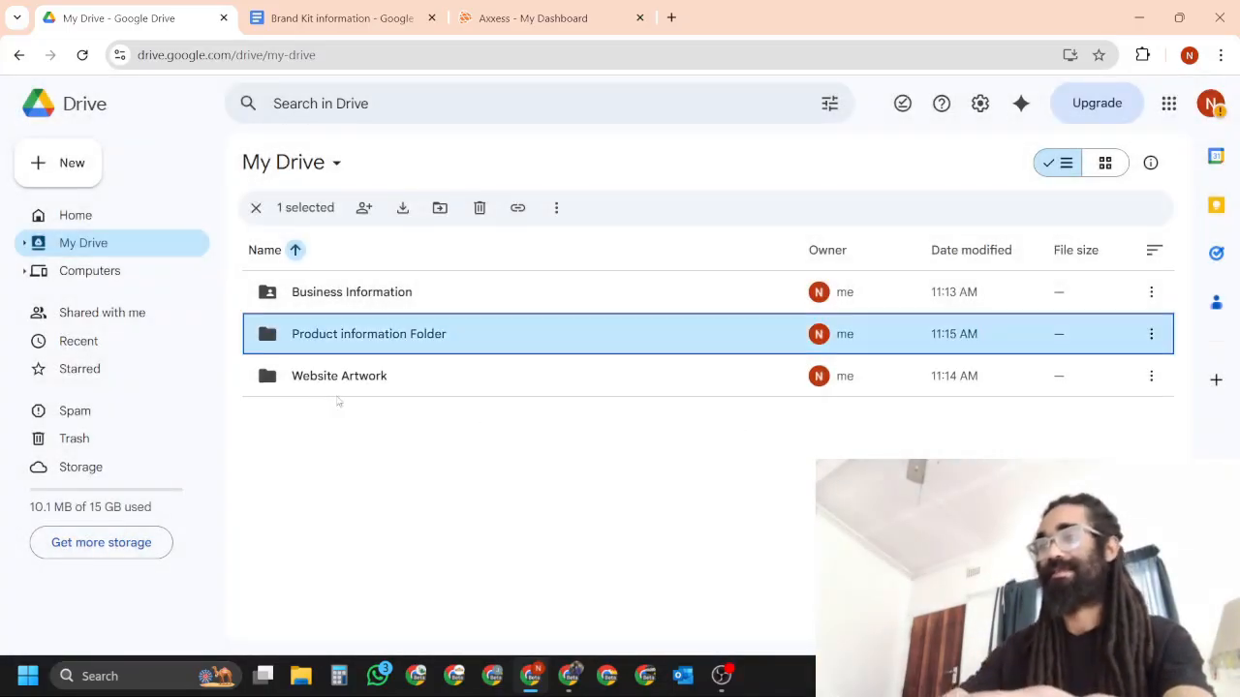
# Open the Product information Folder, create a subfolder named "client specific info" in it and deselect it
pyautogui.doubleClick(364, 336)
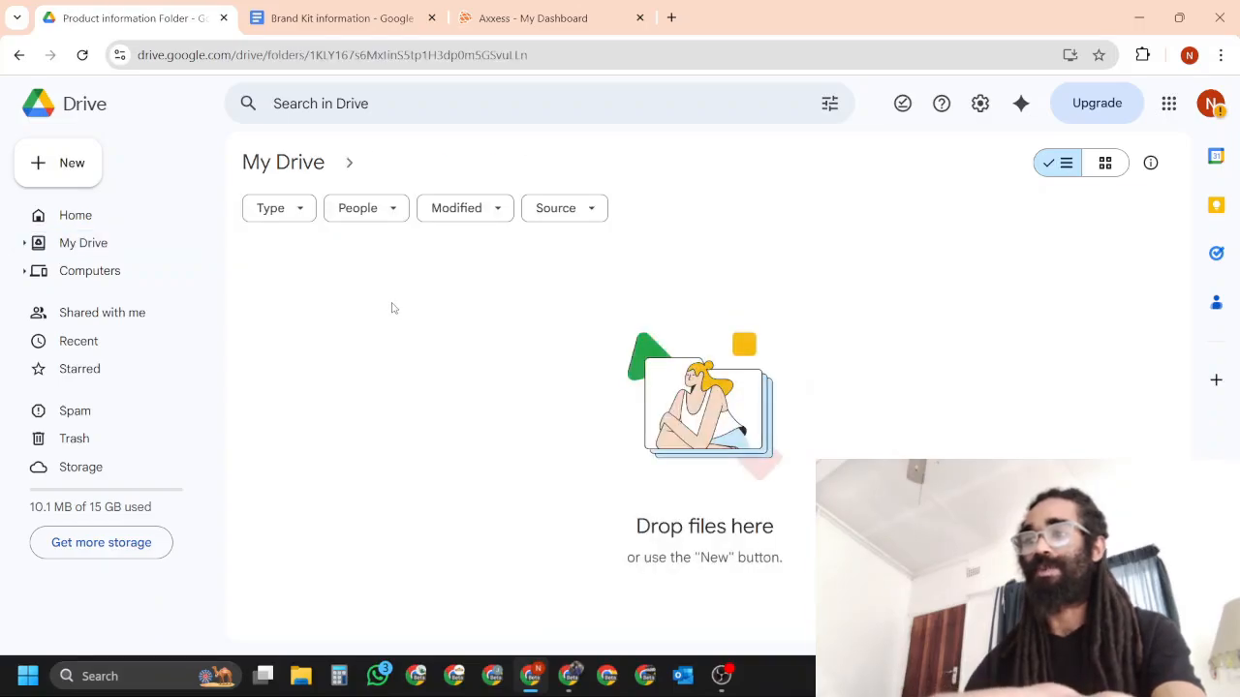
pyautogui.rightClick(393, 308)
pyautogui.click(589, 323)
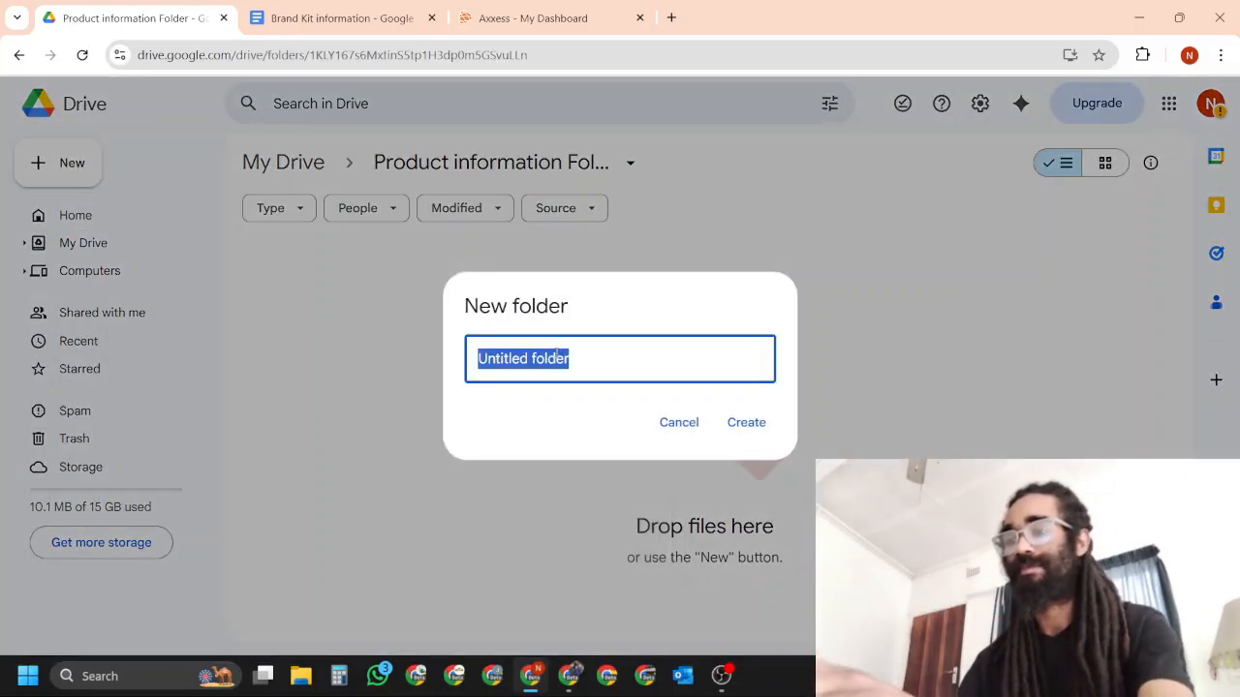
pyautogui.write('Client')
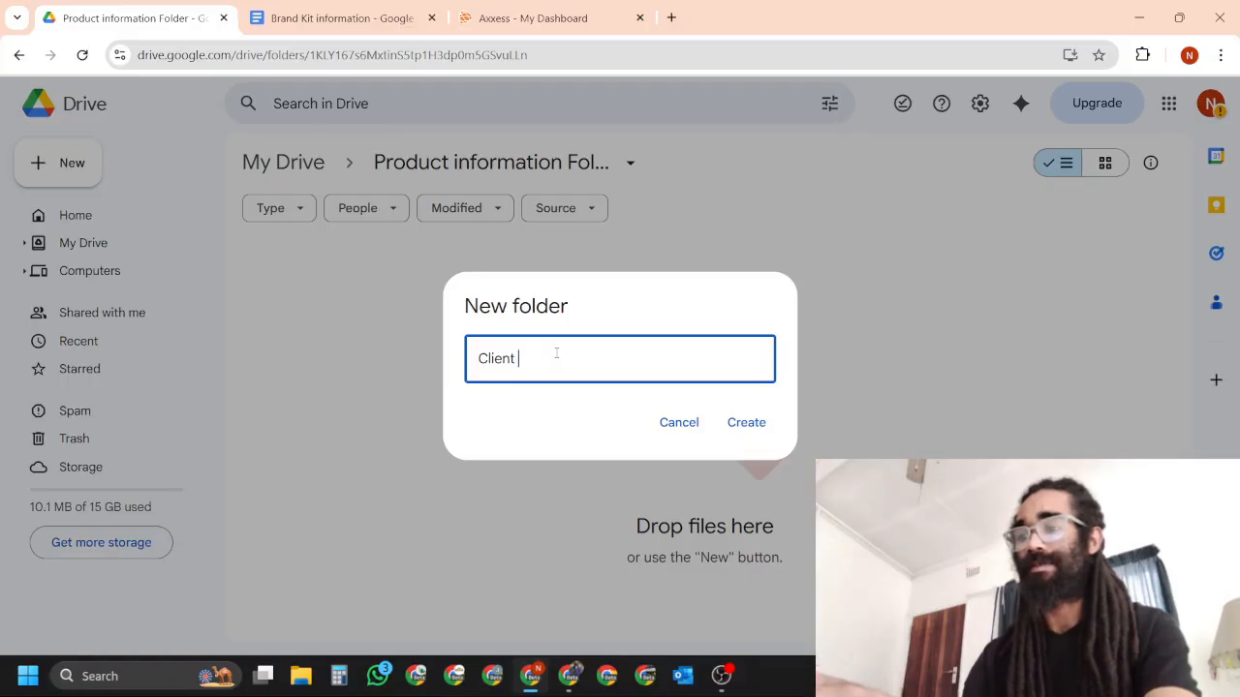
pyautogui.write(' Product')
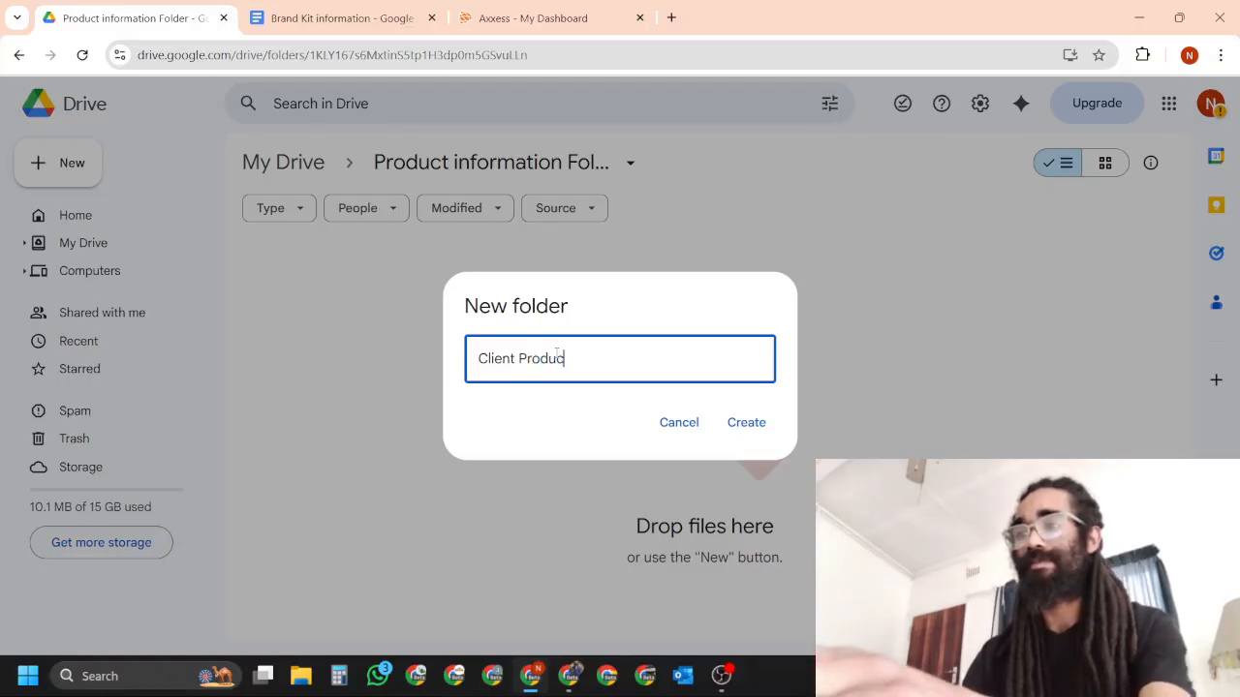
pyautogui.press('BackSpace')
pyautogui.press('BackSpace')
pyautogui.press('BackSpace')
pyautogui.press('BackSpace')
pyautogui.press('BackSpace')
pyautogui.press('BackSpace')
pyautogui.press('BackSpace')
pyautogui.press('BackSpace')
pyautogui.press('BackSpace')
pyautogui.press('BackSpace')
pyautogui.press('BackSpace')
pyautogui.press('BackSpace')
pyautogui.press('BackSpace')
pyautogui.press('BackSpace')
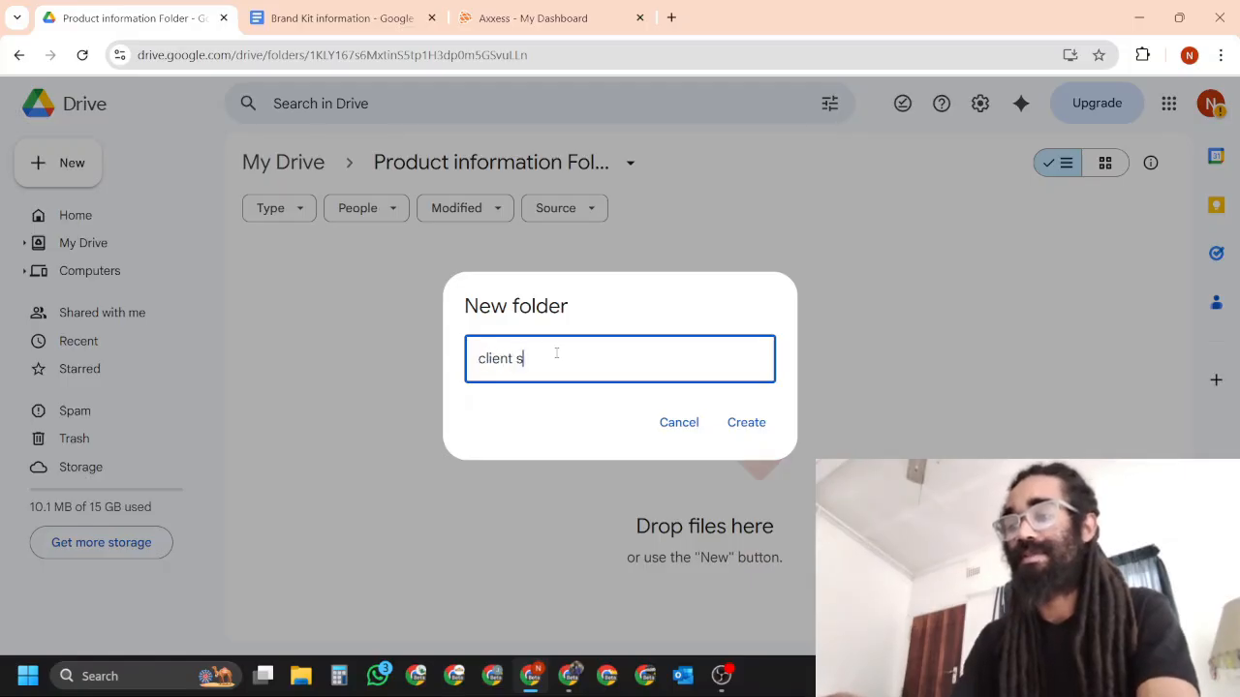
pyautogui.write('c infor')
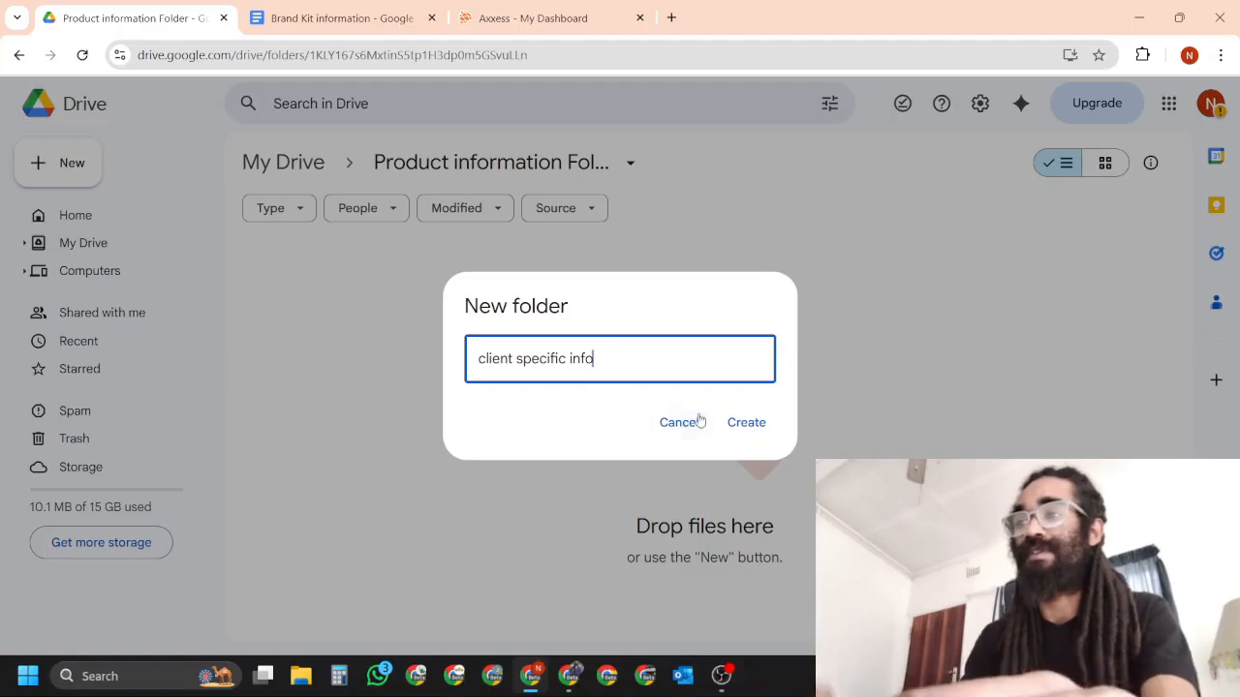
pyautogui.click(744, 423)
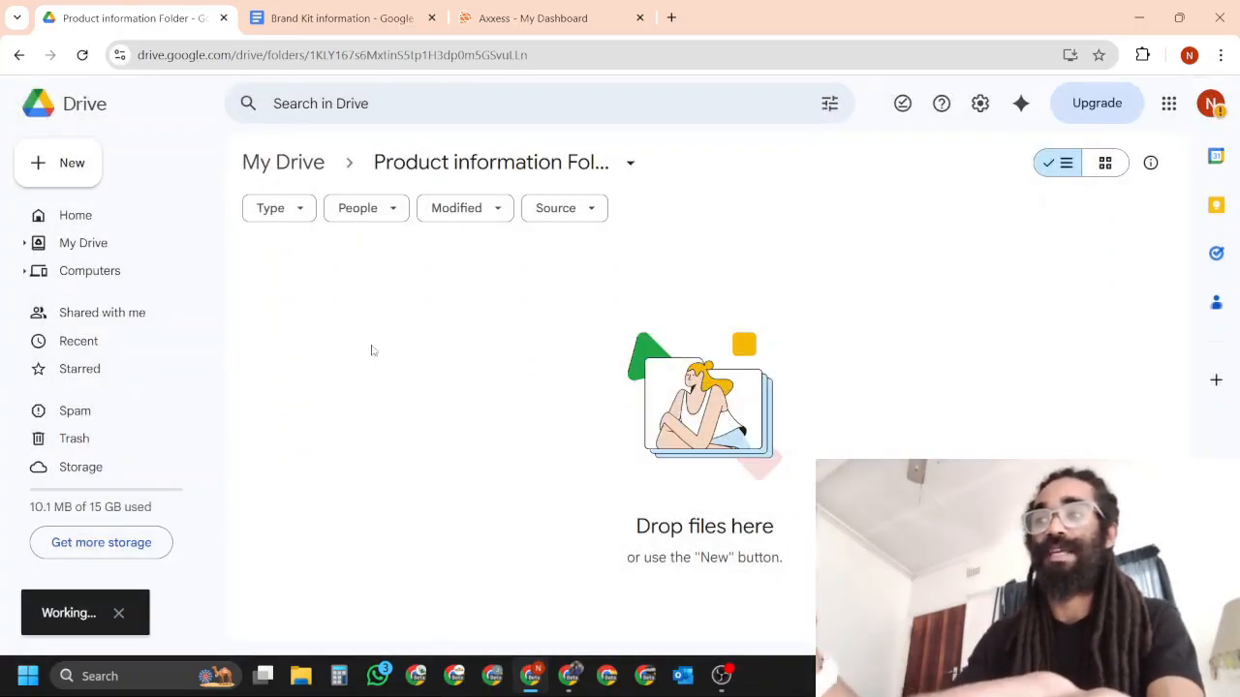
pyautogui.click(397, 346)
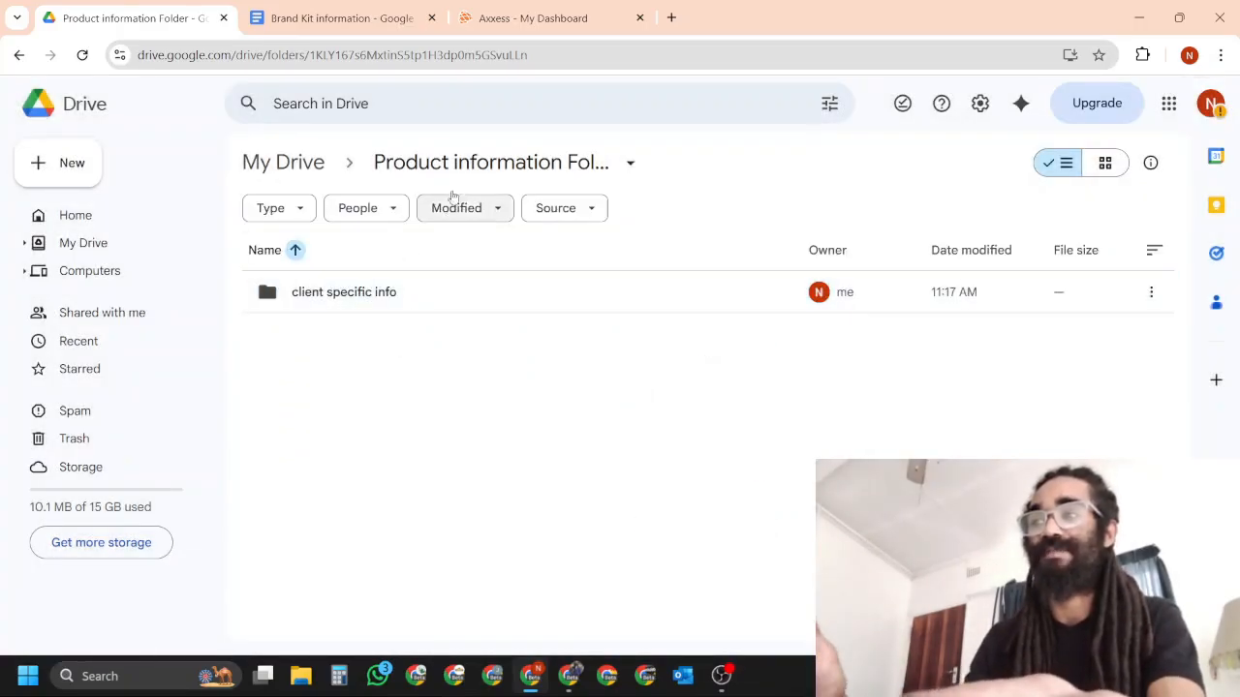
# Leave the Product information Folder and go back to the My Drive overview
pyautogui.click(471, 160)
pyautogui.click(296, 380)
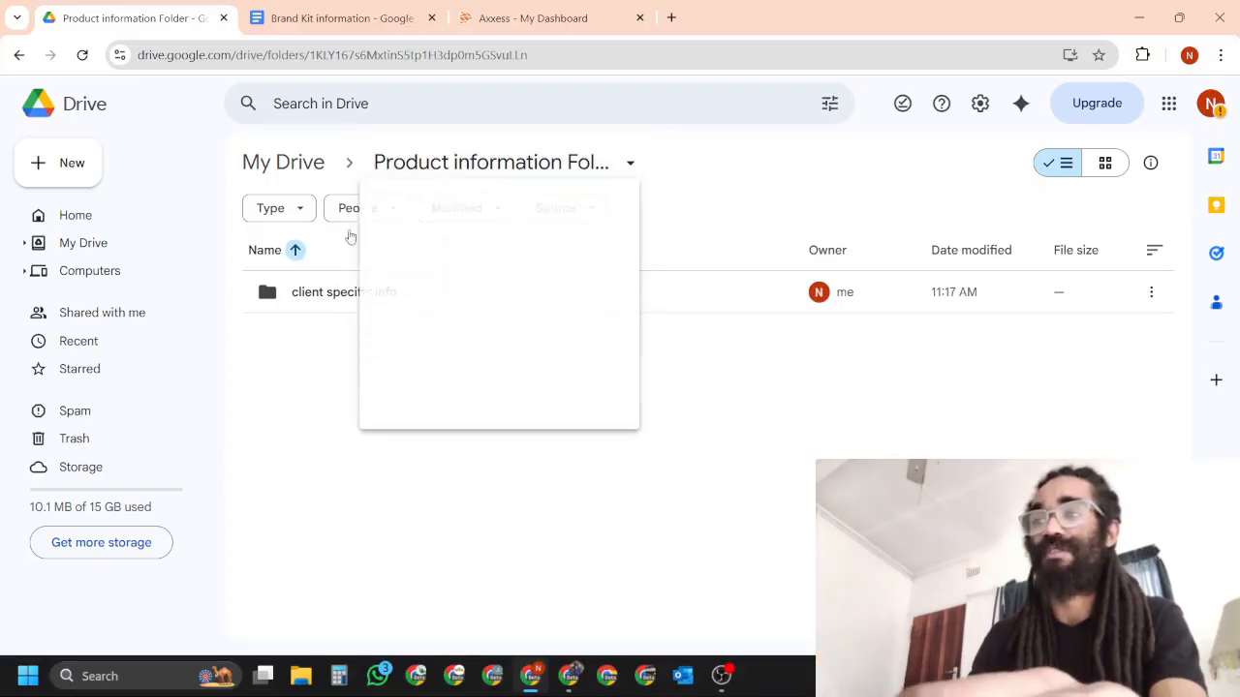
pyautogui.click(308, 164)
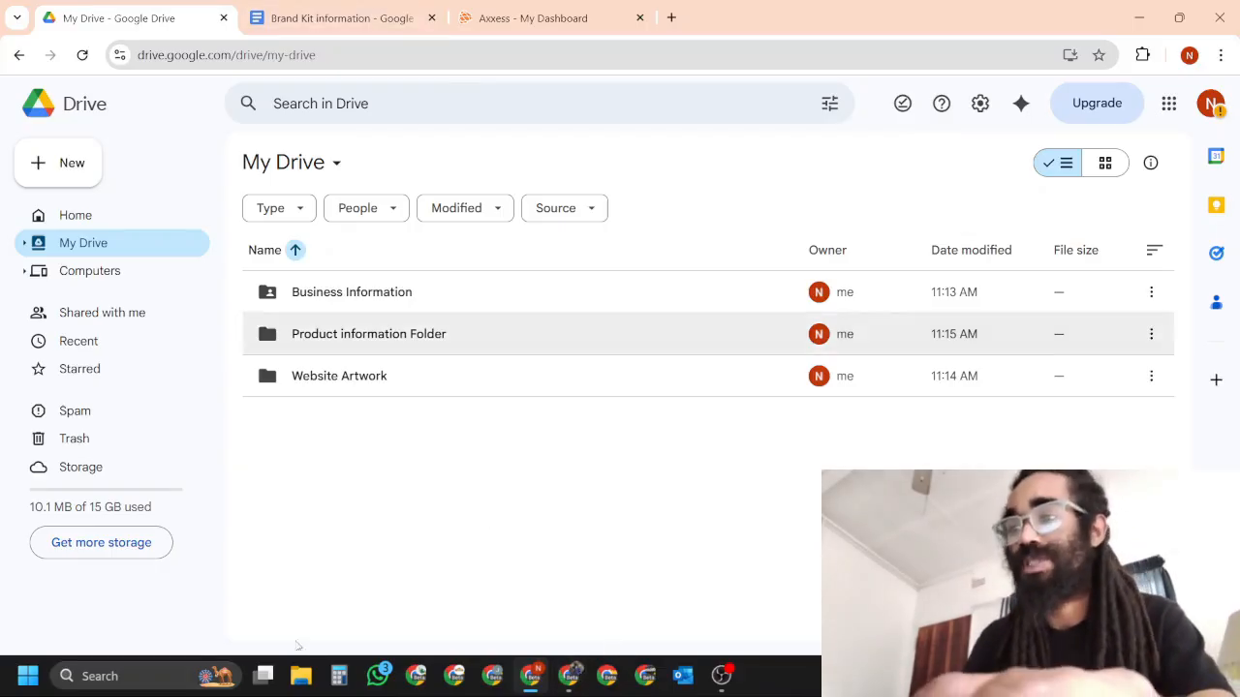
# Switch to the "video topics for lesson" whiteboard in Canva and strike through the topic "What is WordPress?"
pyautogui.click(571, 678)
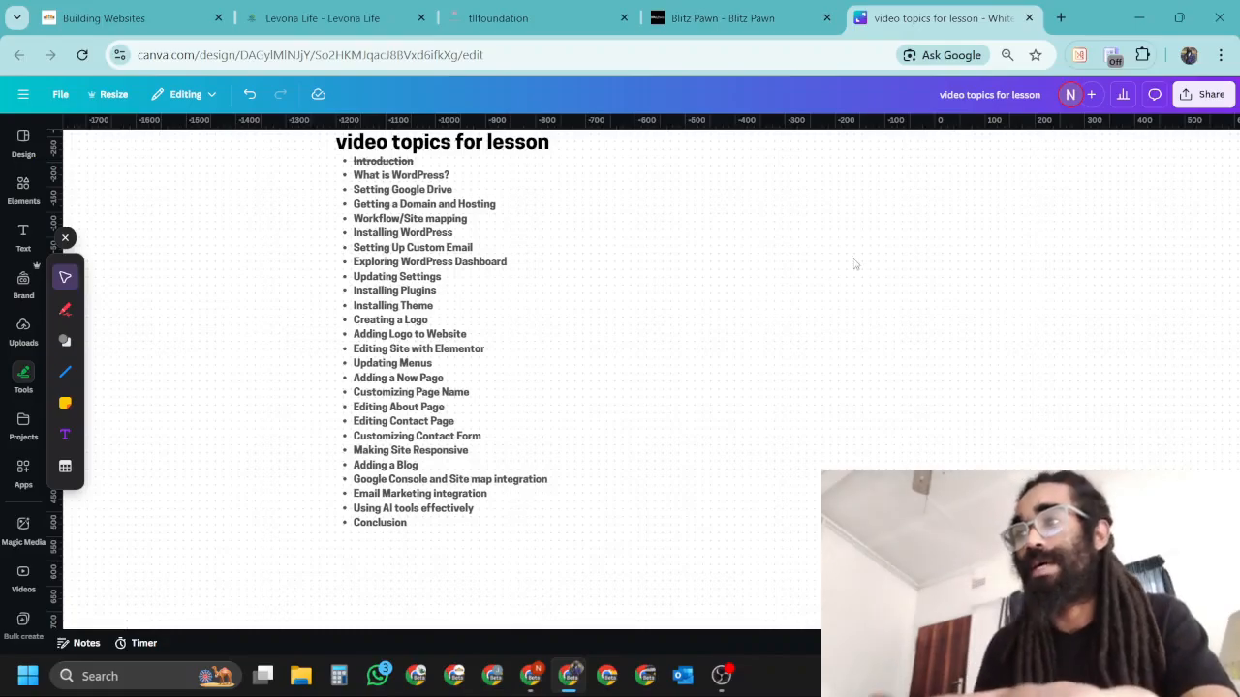
pyautogui.click(447, 178)
pyautogui.doubleClick(449, 178)
pyautogui.click(453, 176)
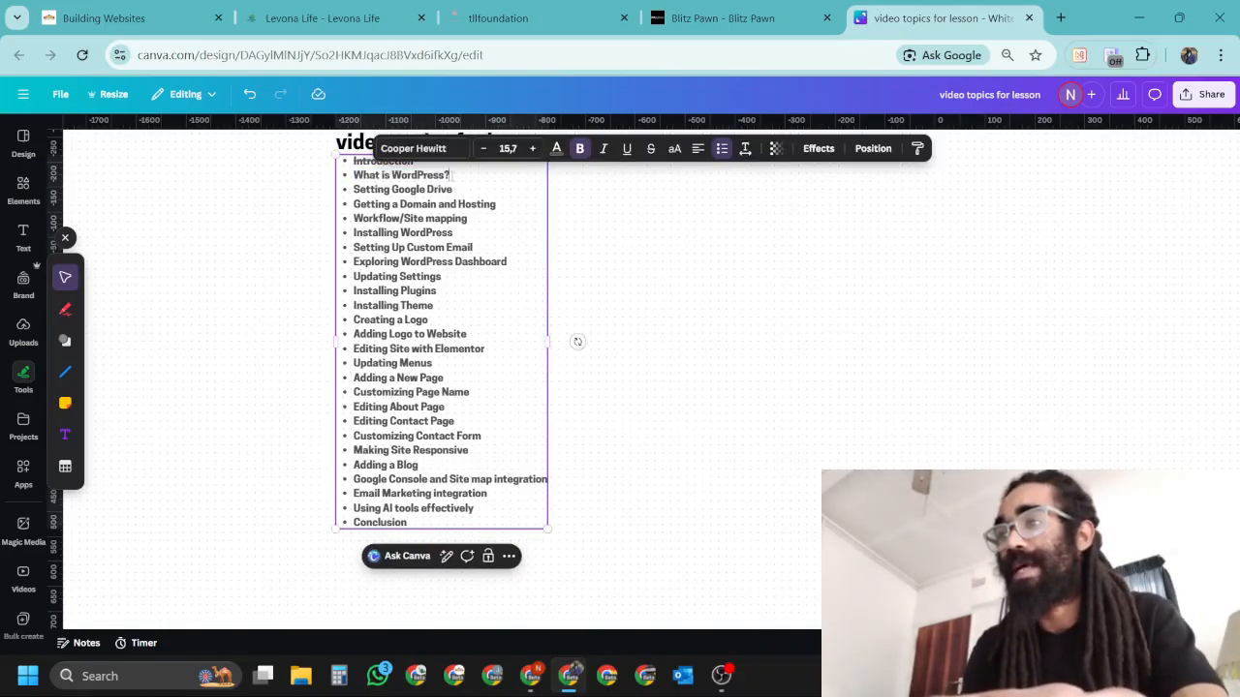
pyautogui.moveTo(447, 175); pyautogui.dragTo(348, 175)
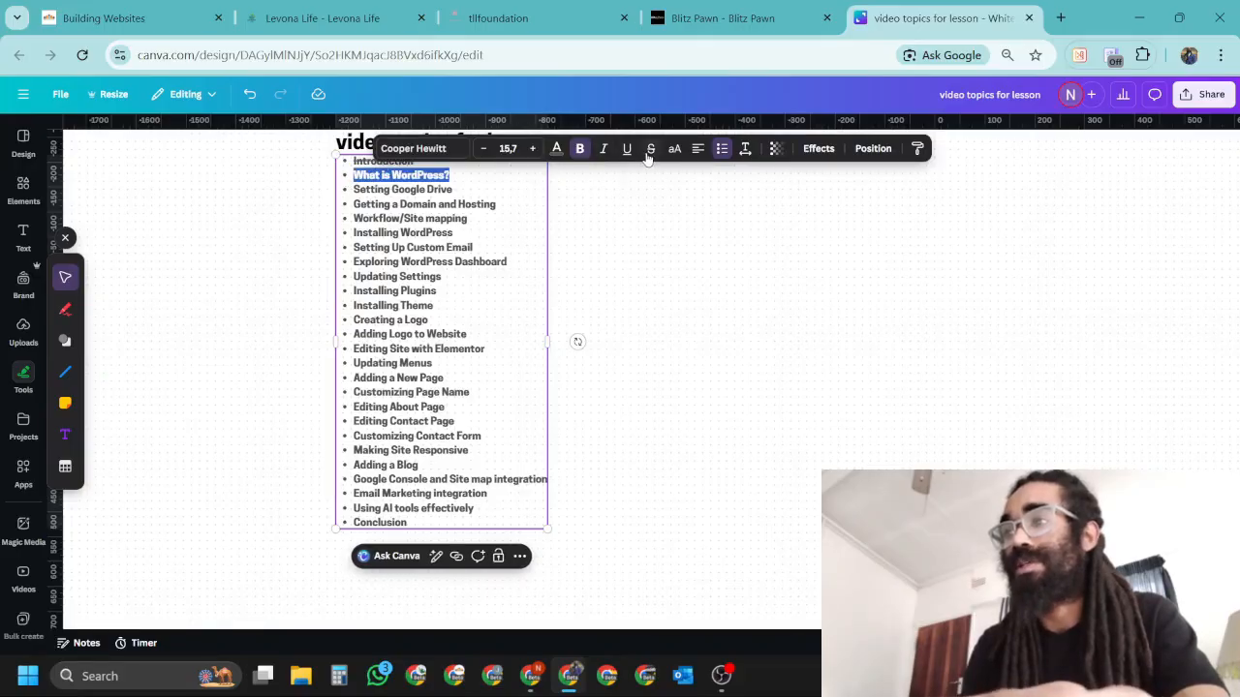
# Strike through the topics "Setting Google Drive" and "Getting a Domain and Hosting", then deselect the list
pyautogui.moveTo(453, 191); pyautogui.dragTo(351, 190)
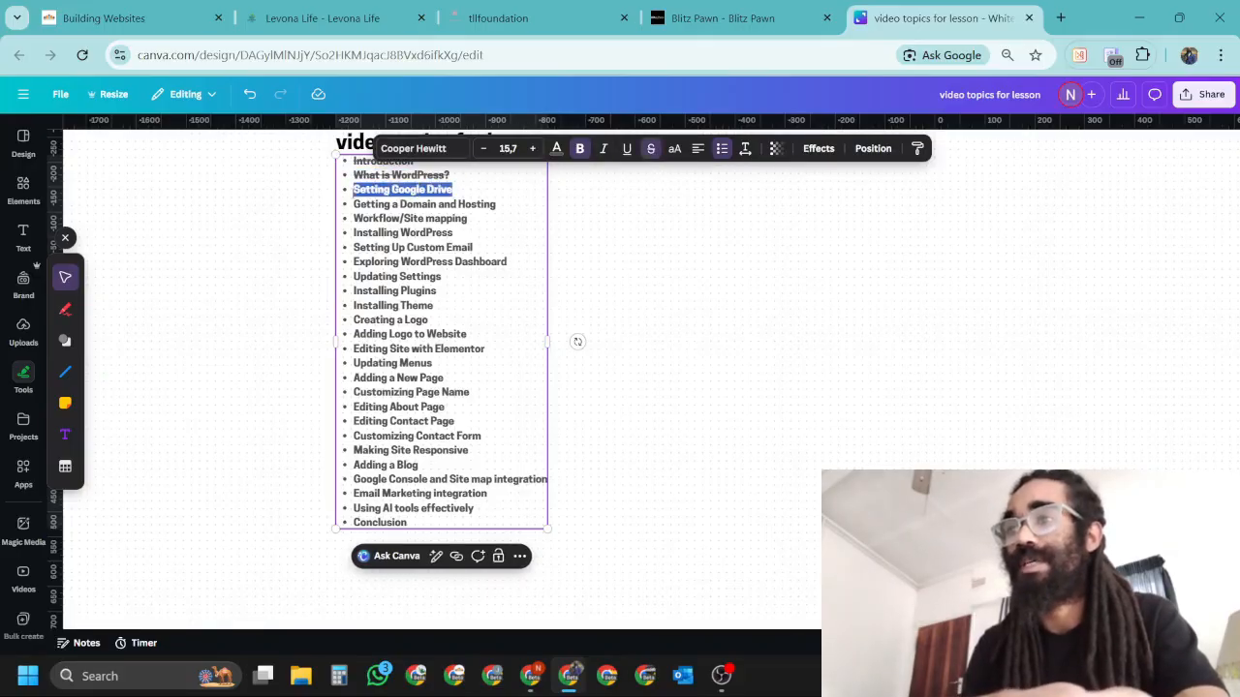
pyautogui.click(652, 150)
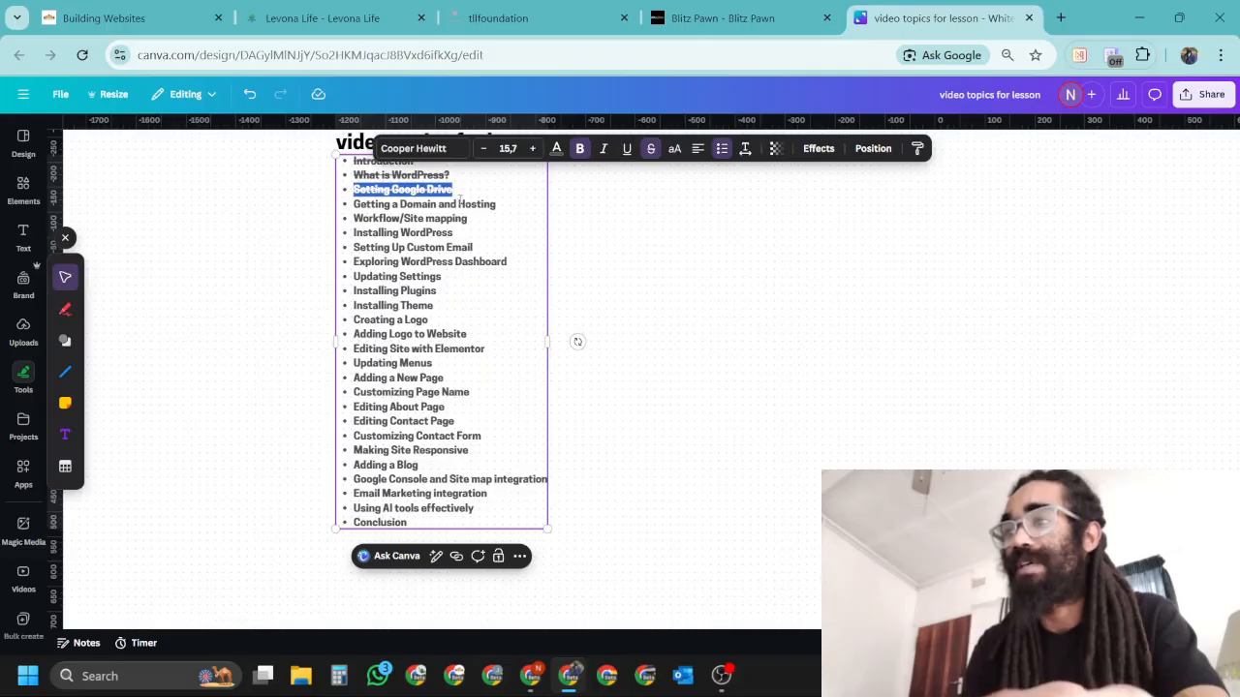
pyautogui.moveTo(497, 204); pyautogui.dragTo(378, 205)
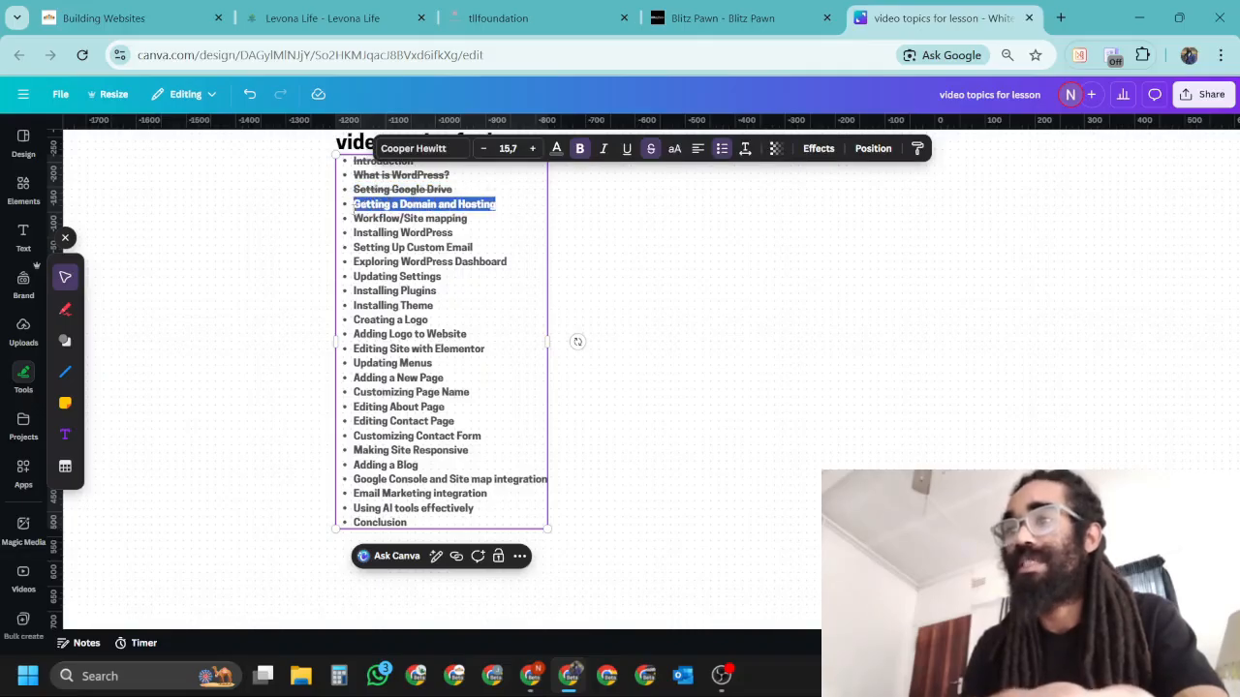
pyautogui.click(651, 150)
pyautogui.click(915, 256)
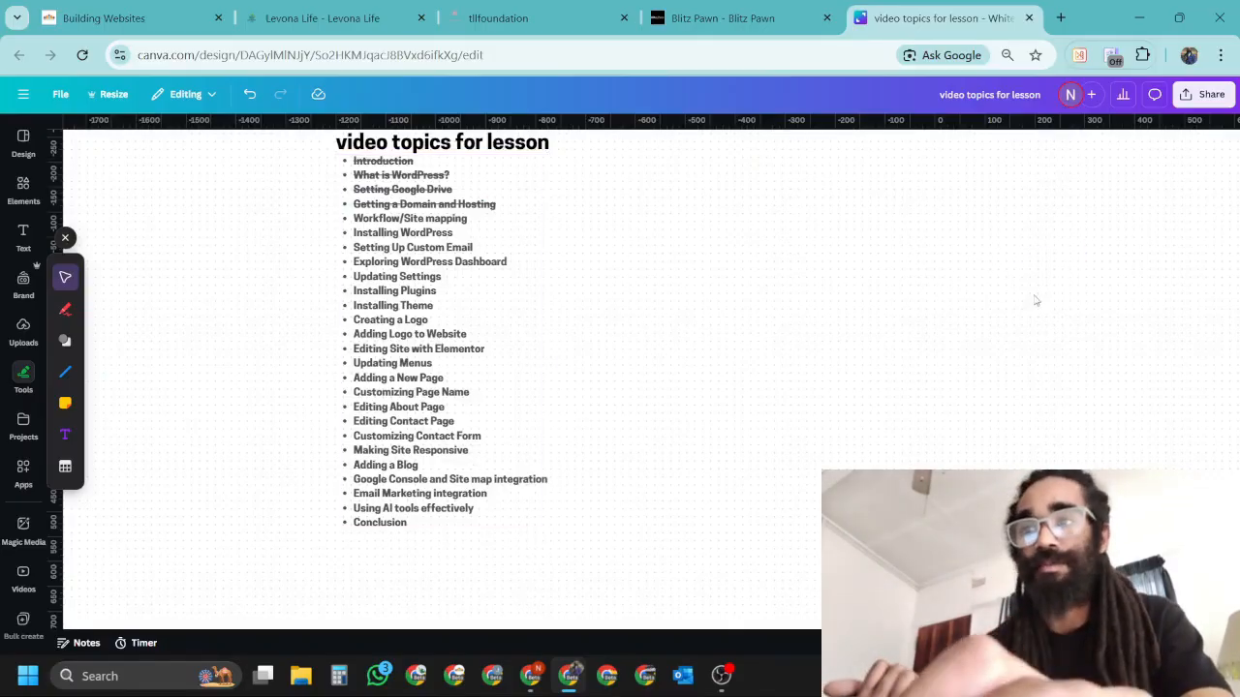
# Add a plain square shape to an empty area of the whiteboard beside the topic list and enlarge it into a big, nearly square block
pyautogui.hscroll(10, 529, 359)
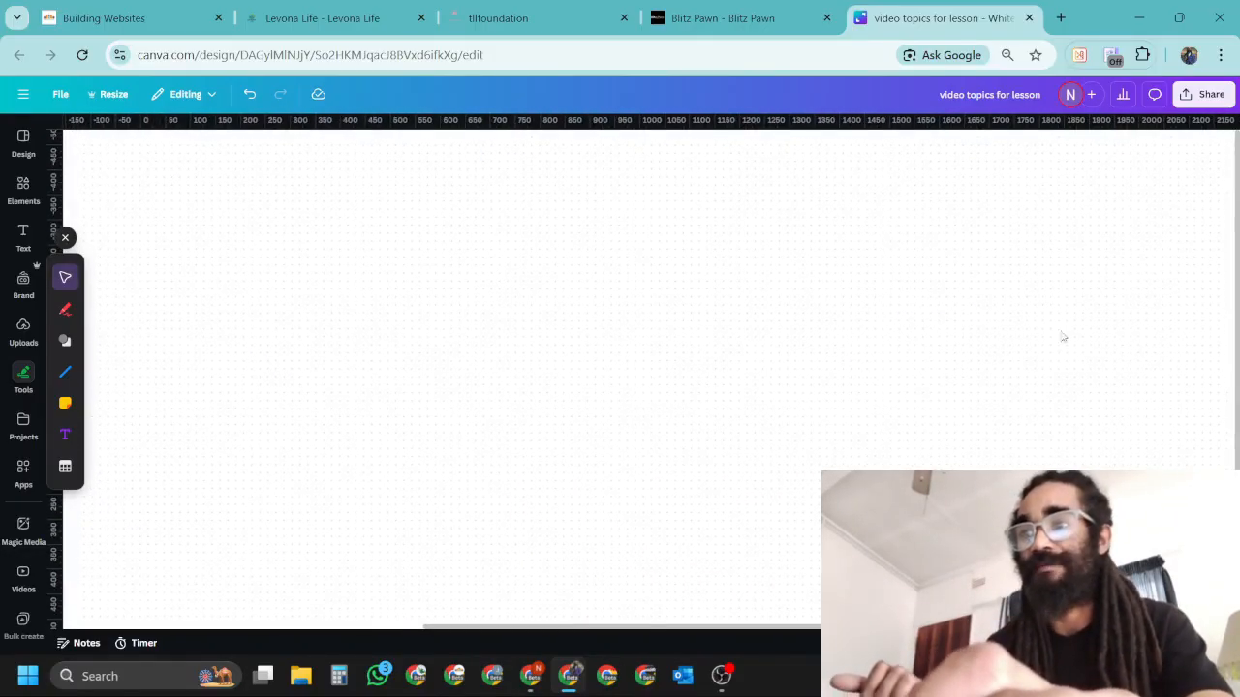
pyautogui.hscroll(4, 747, 358)
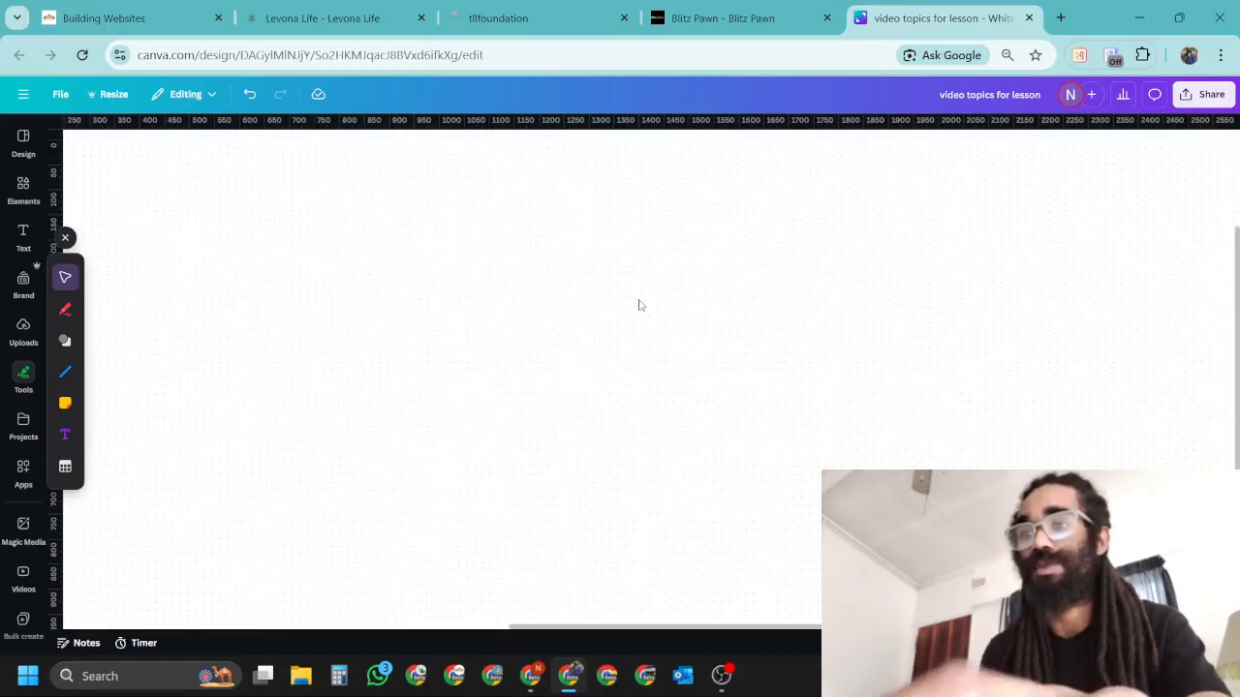
pyautogui.scroll(-5, 638, 305)
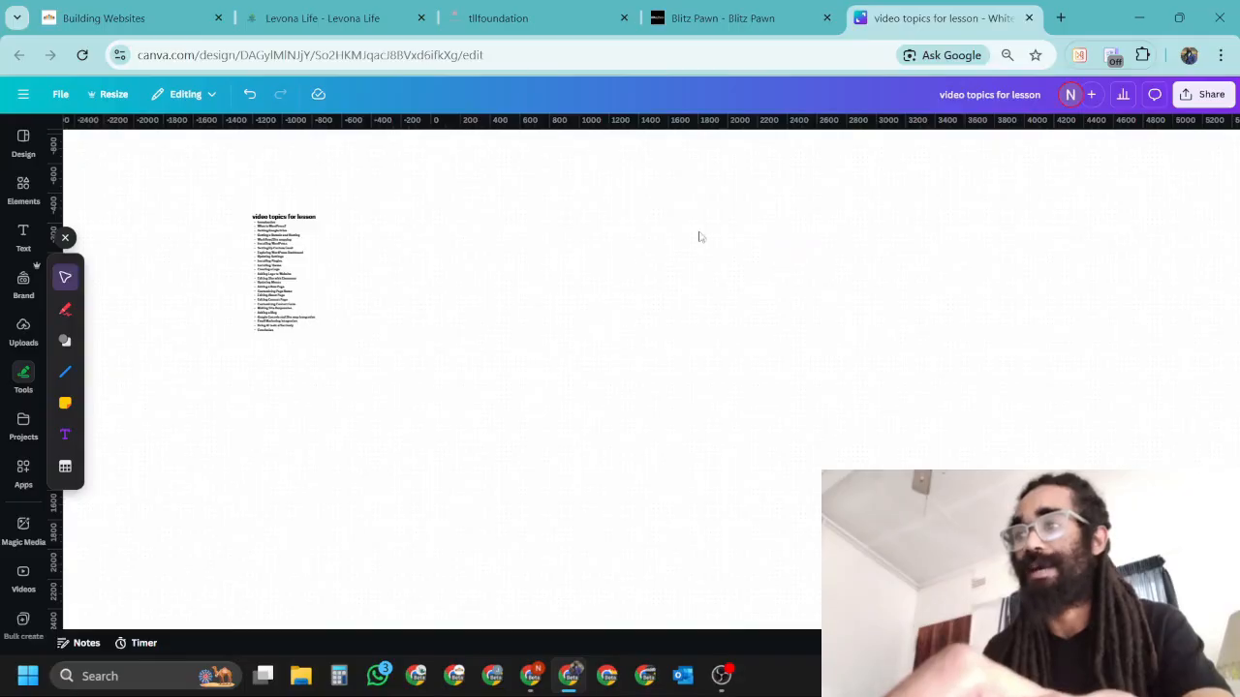
pyautogui.moveTo(703, 253); pyautogui.dragTo(581, 304)
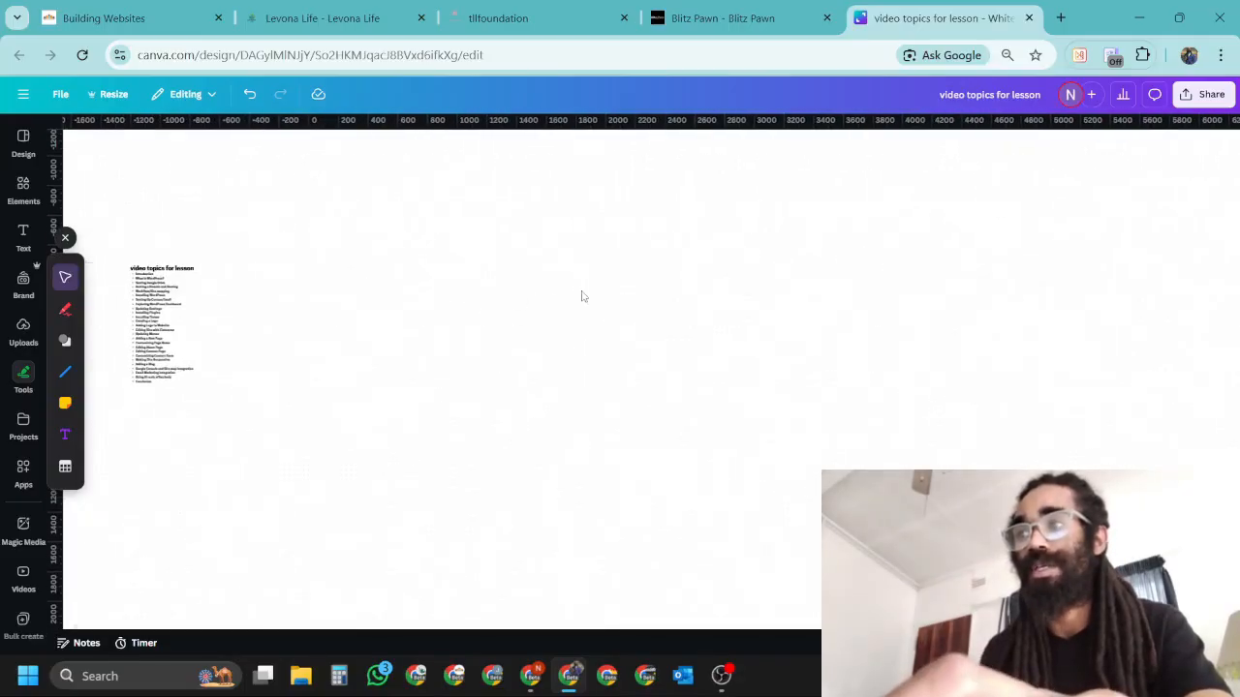
pyautogui.scroll(4, 485, 326)
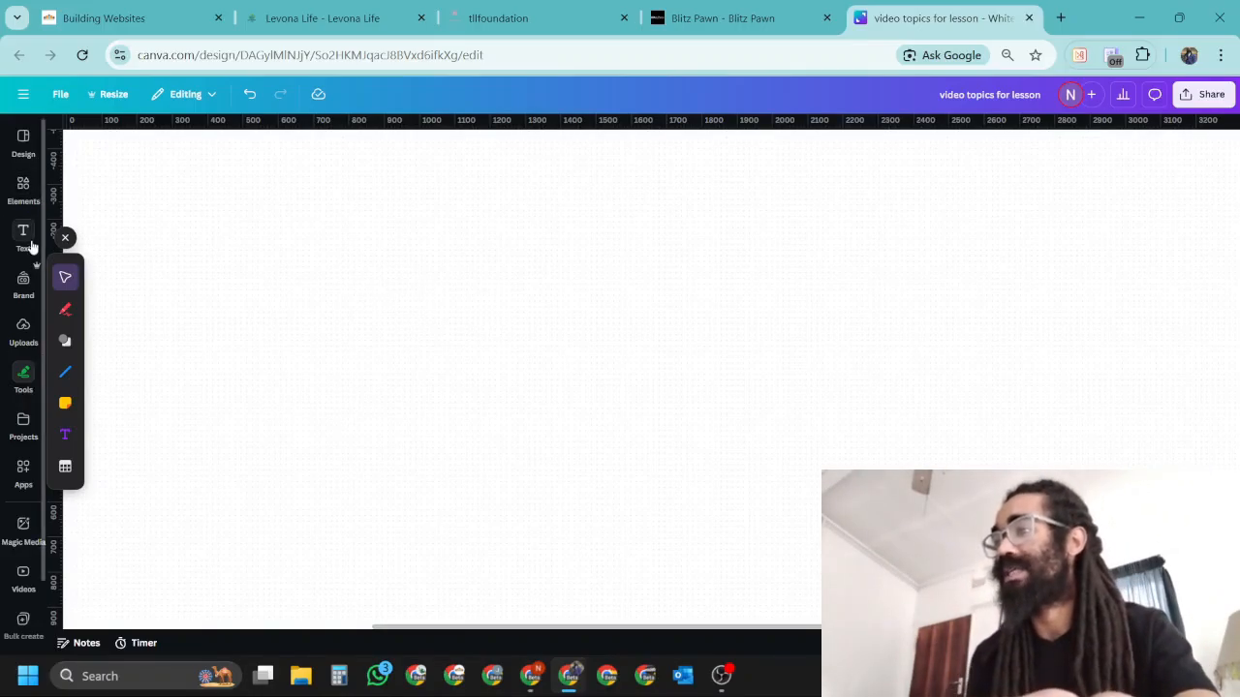
pyautogui.click(23, 189)
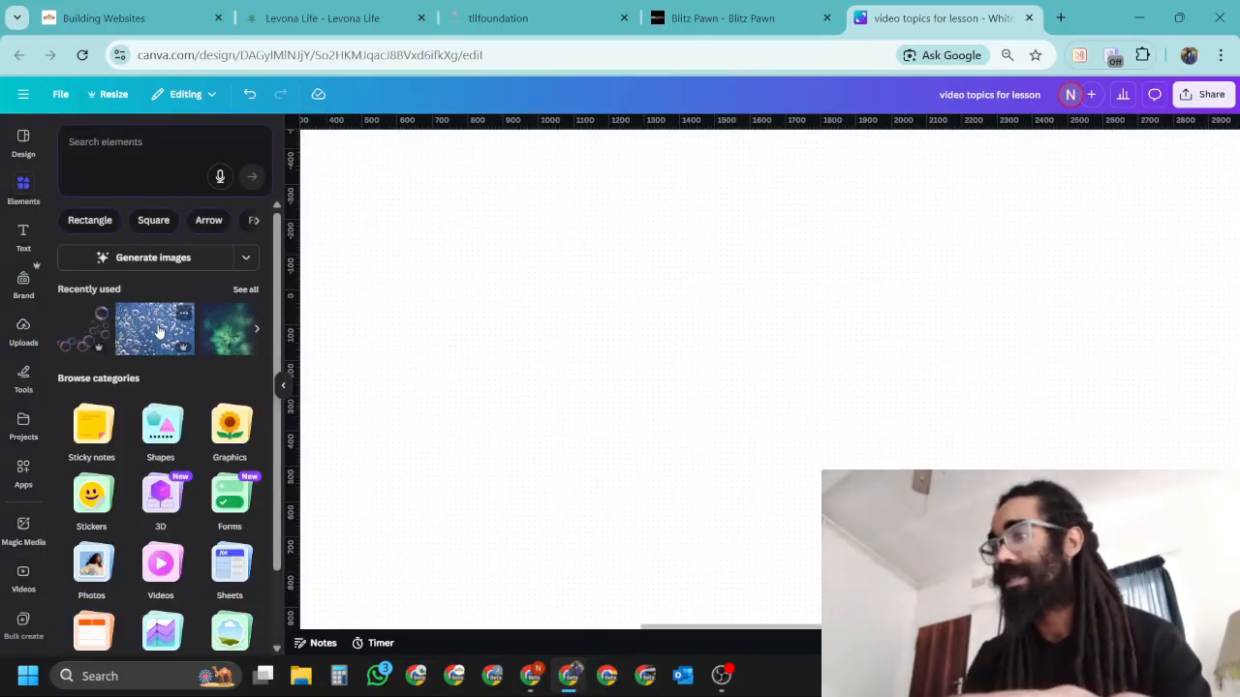
pyautogui.click(155, 220)
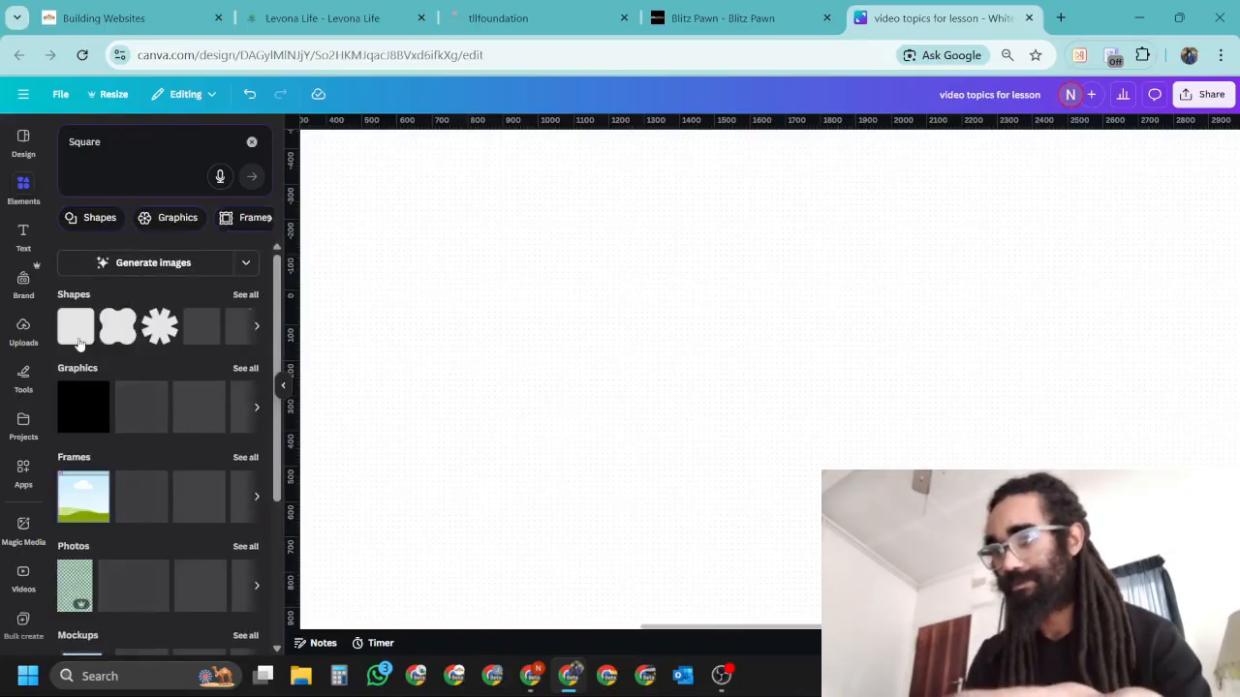
pyautogui.click(79, 338)
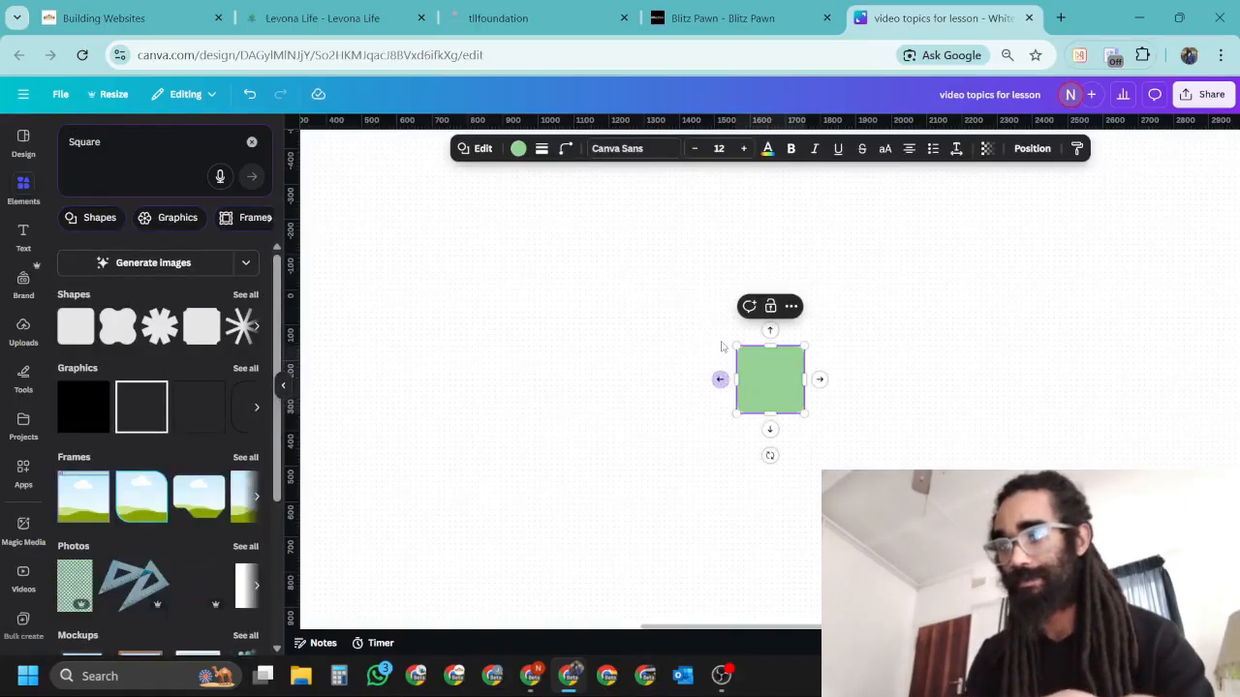
pyautogui.moveTo(734, 345); pyautogui.dragTo(529, 184)
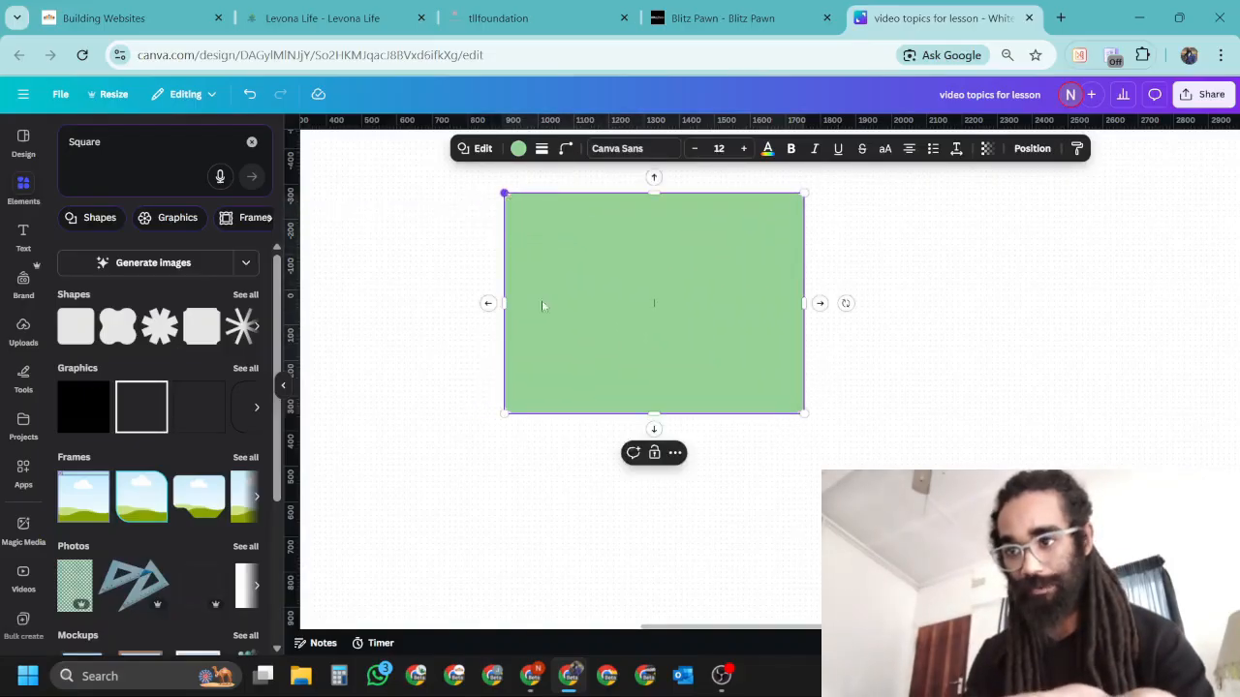
pyautogui.moveTo(803, 414); pyautogui.dragTo(839, 494)
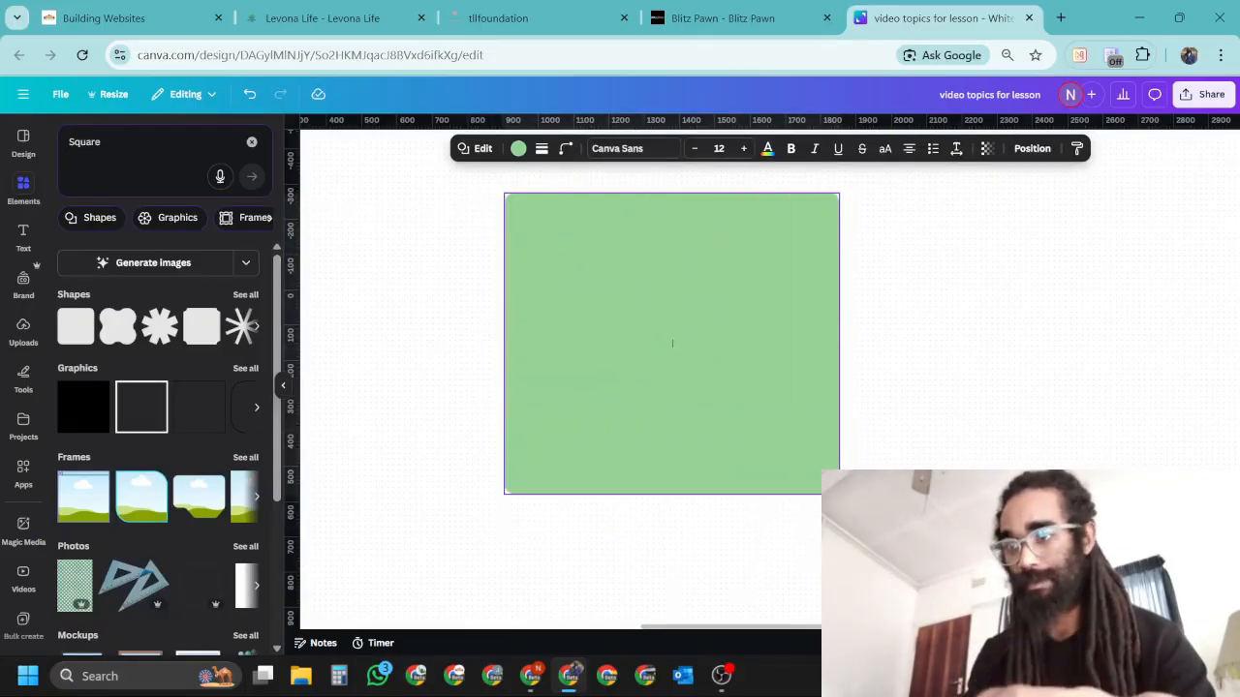
# Remove the green fill from the big square on the whiteboard by setting its color to transparent
pyautogui.click(518, 149)
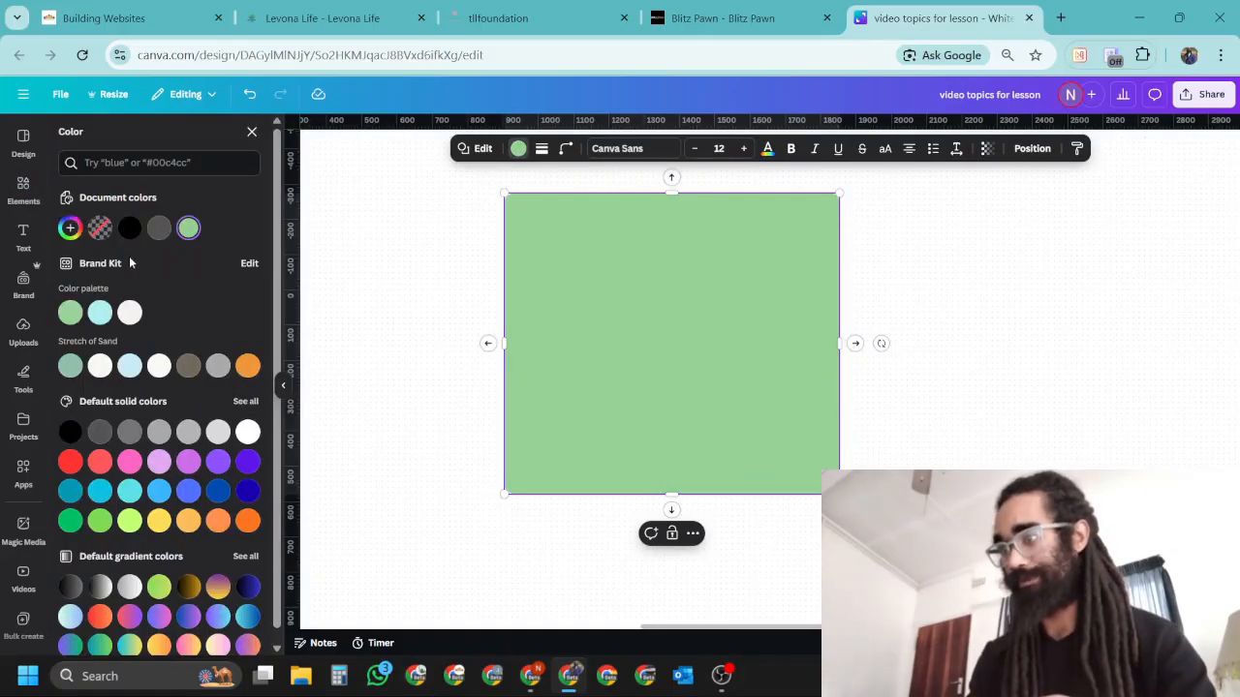
pyautogui.click(100, 228)
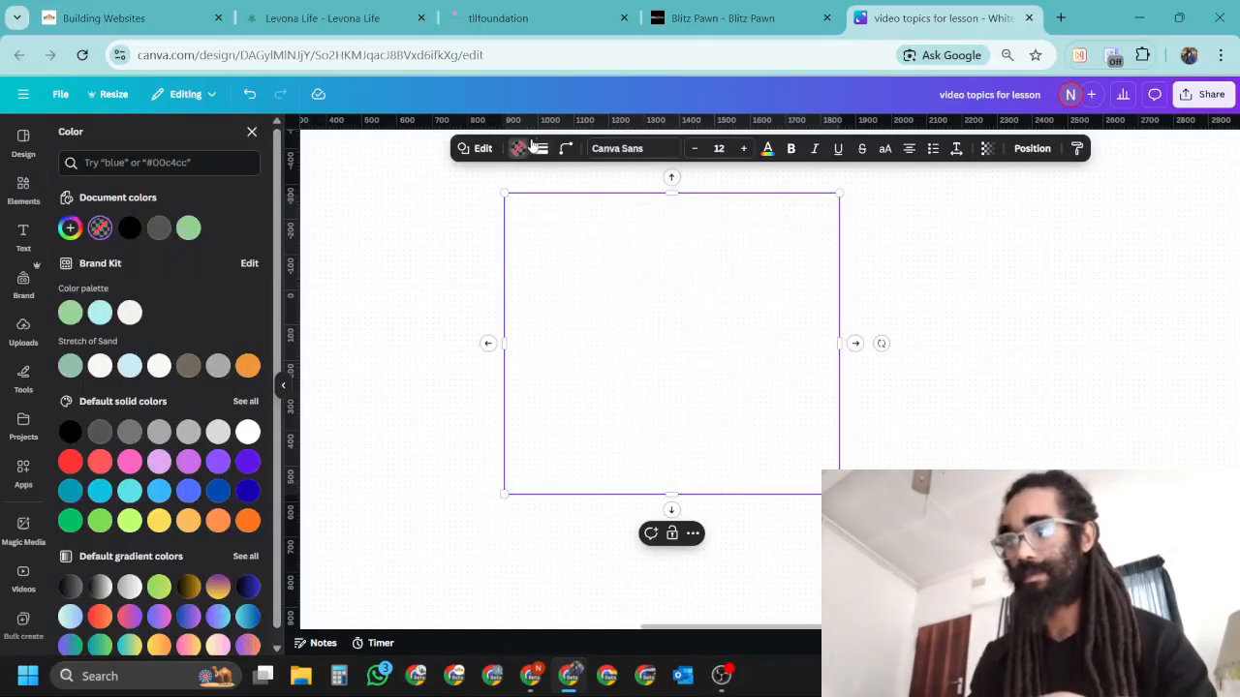
pyautogui.click(472, 151)
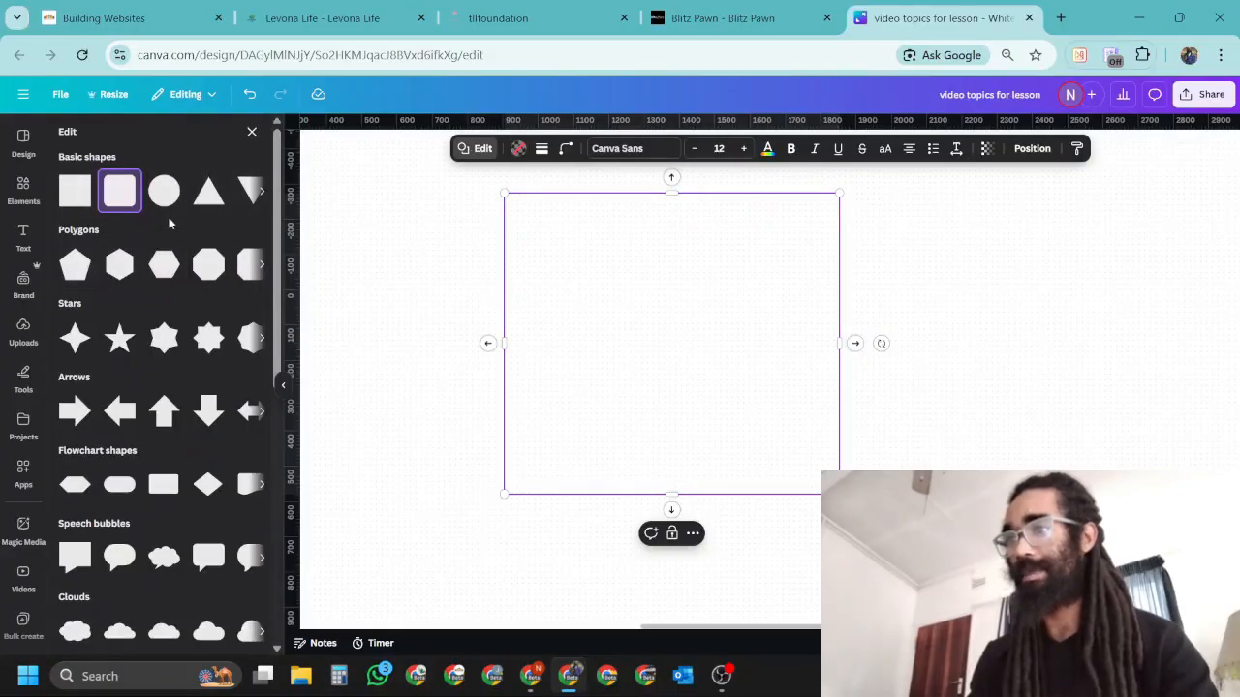
pyautogui.click(252, 131)
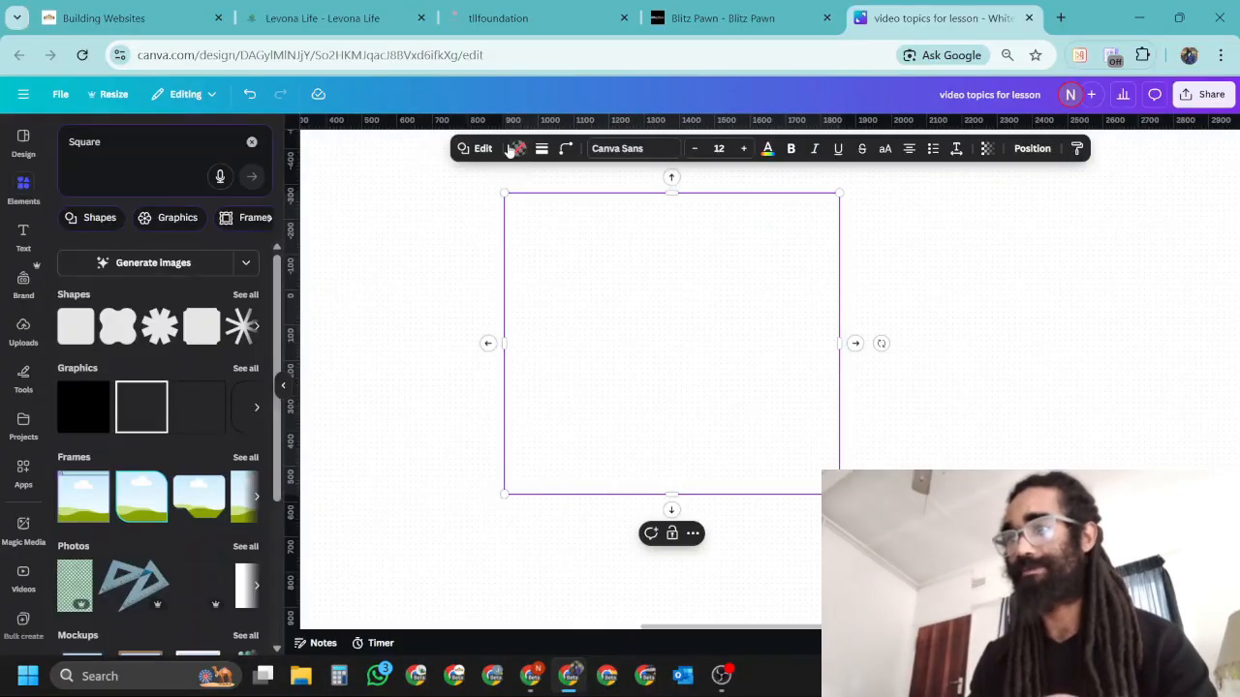
pyautogui.click(518, 150)
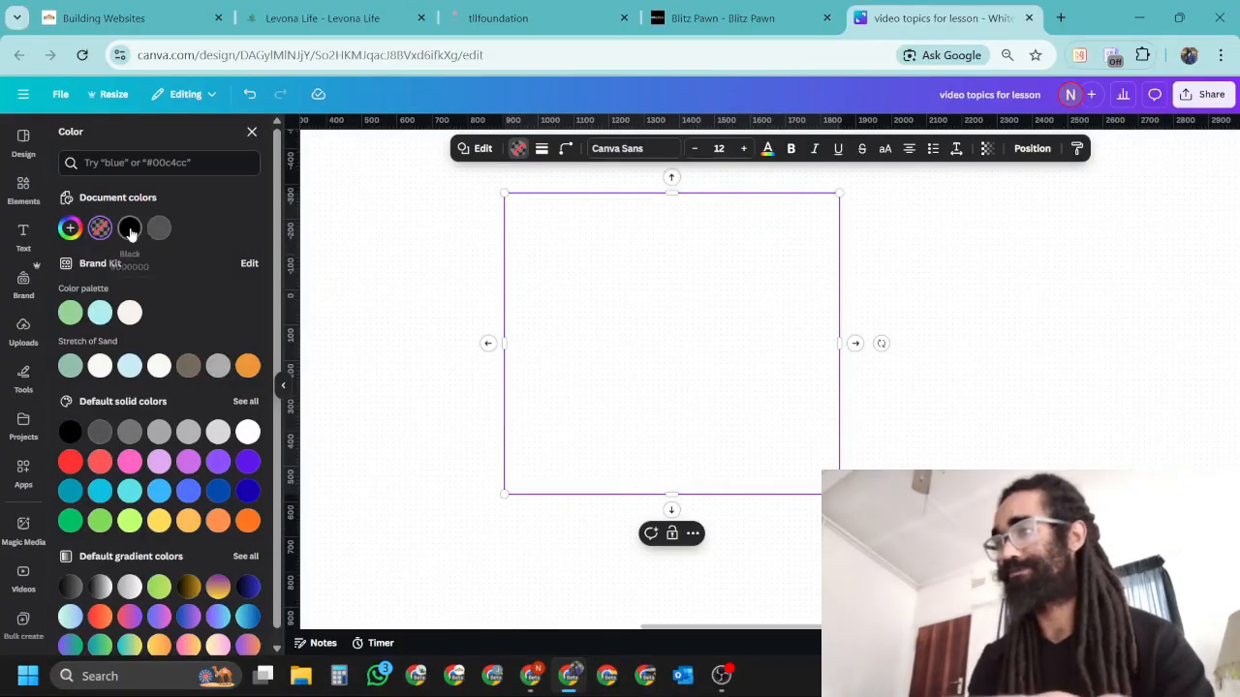
pyautogui.scroll(3, 578, 185)
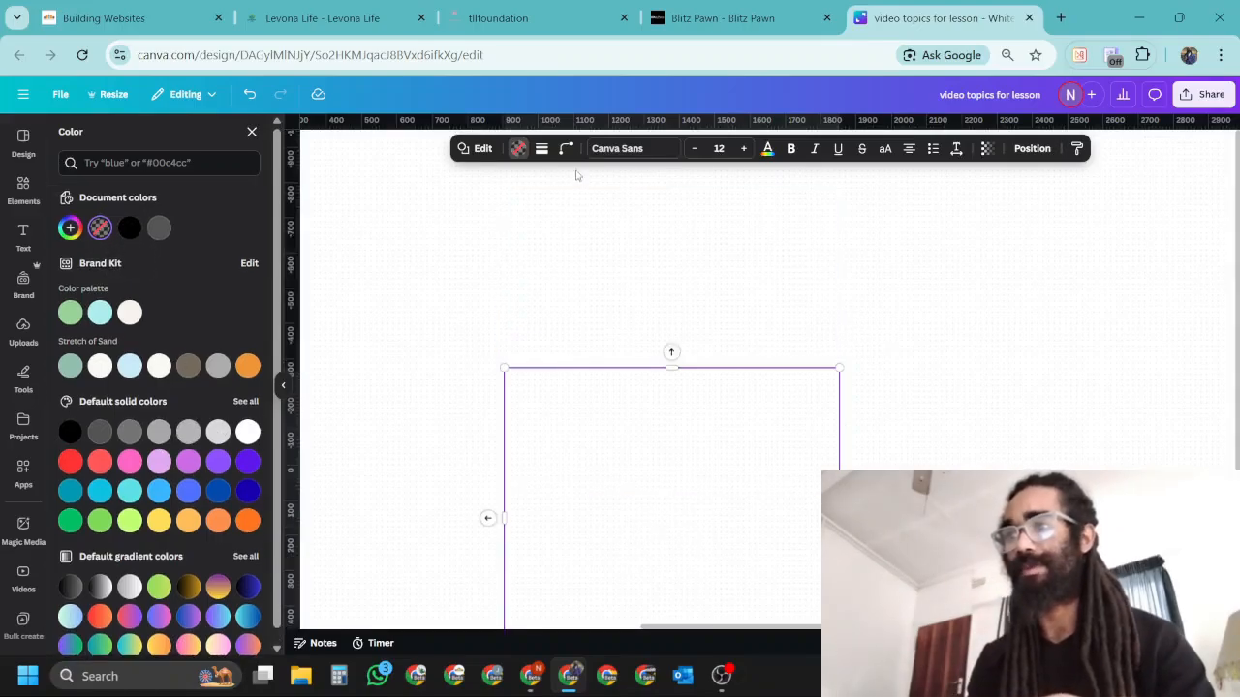
# Give the transparent square a solid outline, deselect it and collapse the element search to free up the whiteboard
pyautogui.click(542, 153)
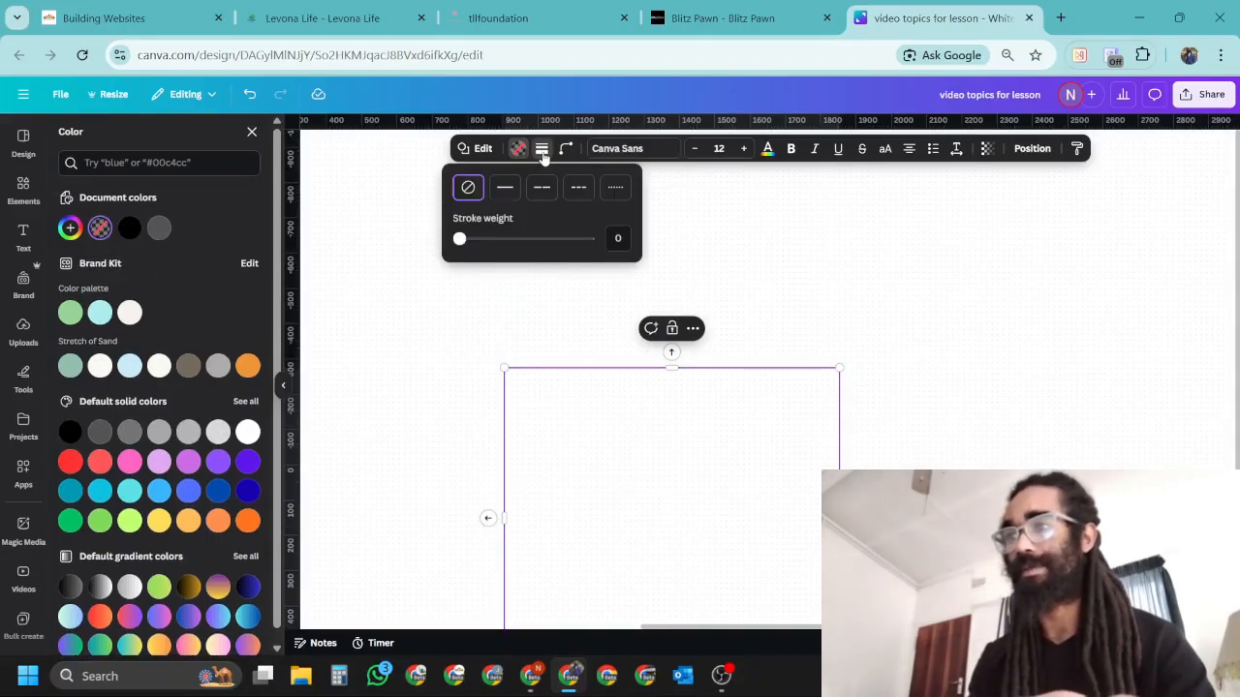
pyautogui.click(505, 191)
pyautogui.click(941, 363)
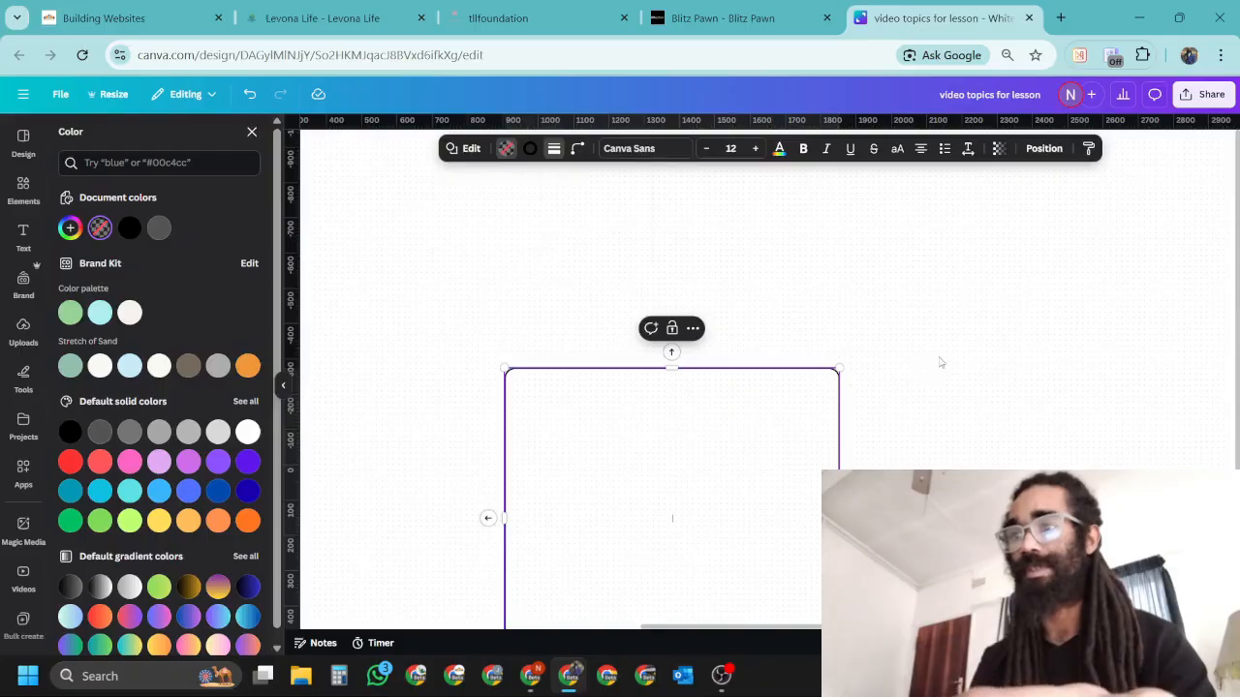
pyautogui.click(925, 396)
pyautogui.scroll(-5, 937, 398)
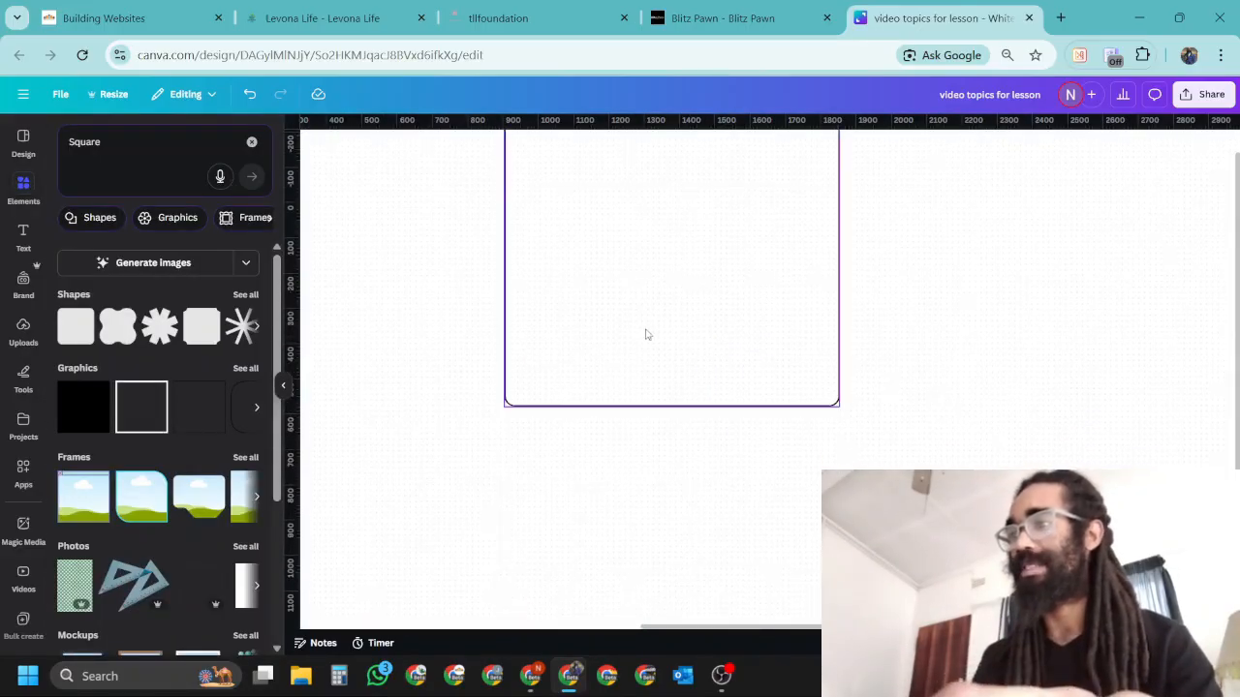
pyautogui.scroll(2, 752, 320)
pyautogui.click(286, 386)
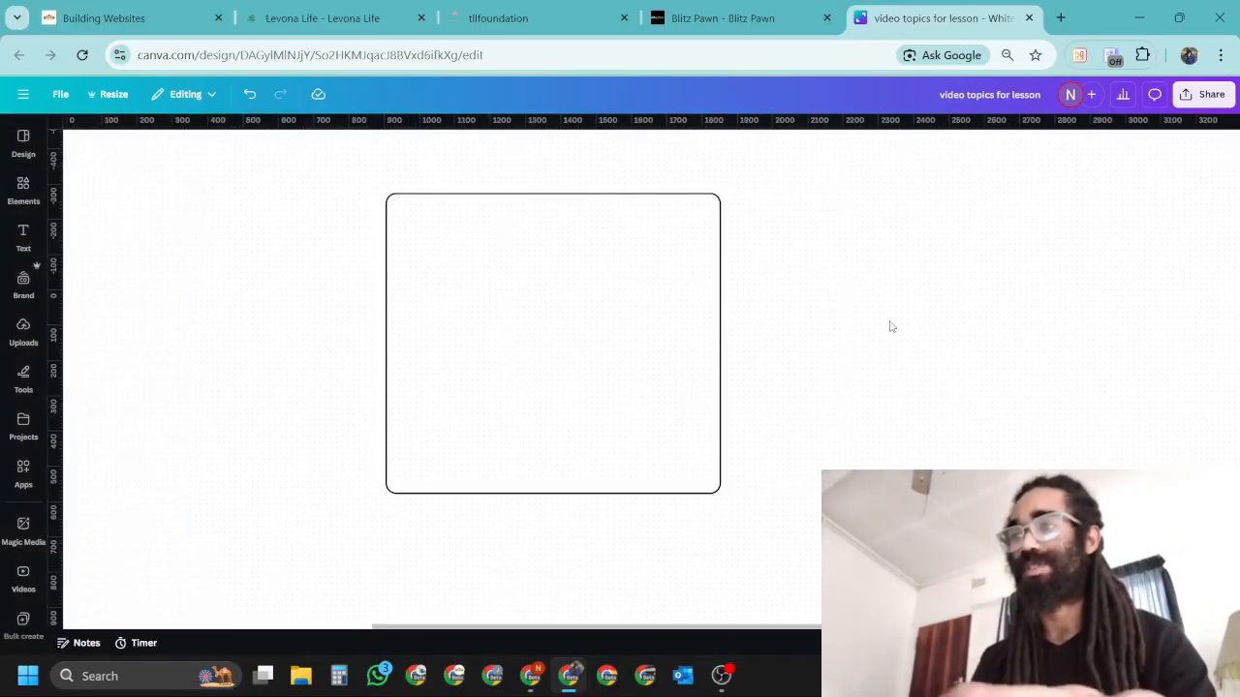
# Move the outlined square further left on the whiteboard and enlarge it from its lower-right corner into a wider rectangle
pyautogui.click(569, 324)
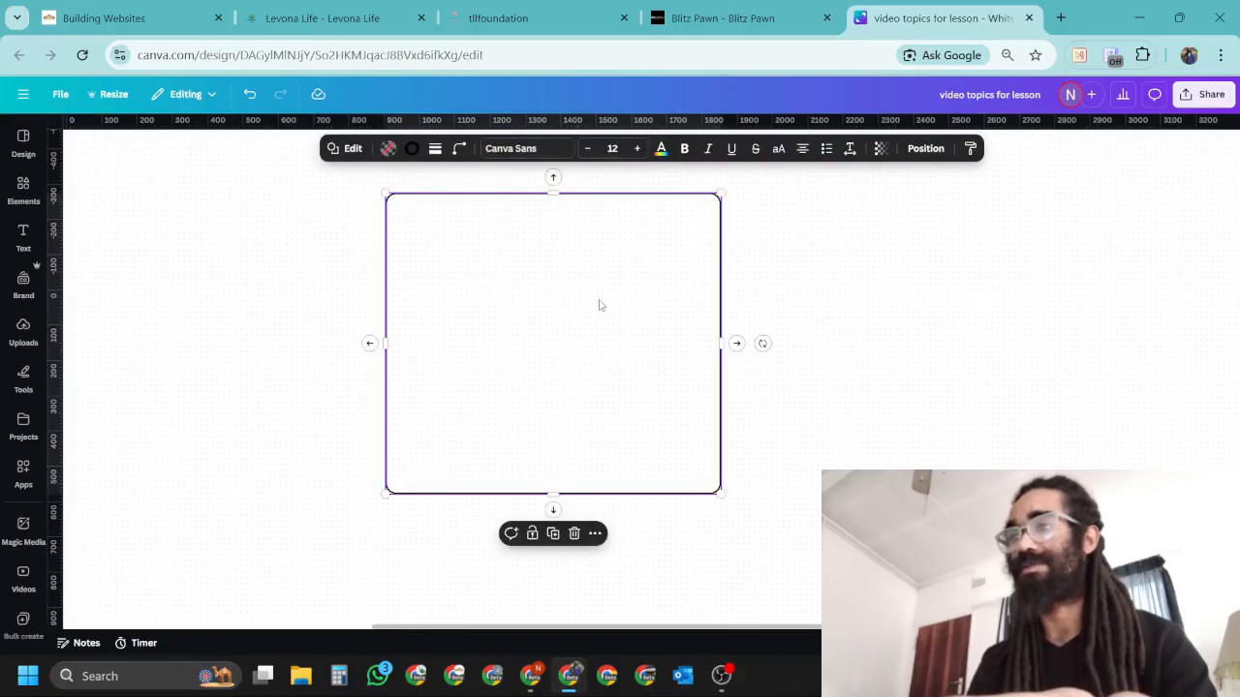
pyautogui.moveTo(599, 306); pyautogui.dragTo(456, 300)
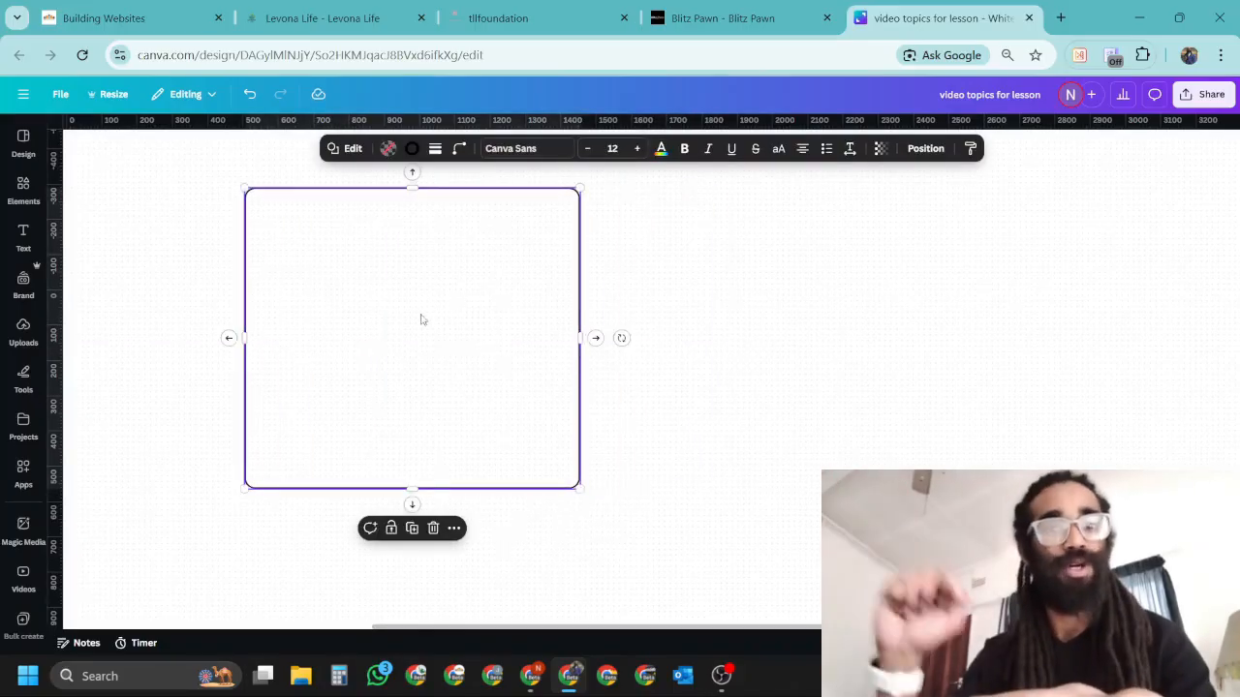
pyautogui.click(741, 297)
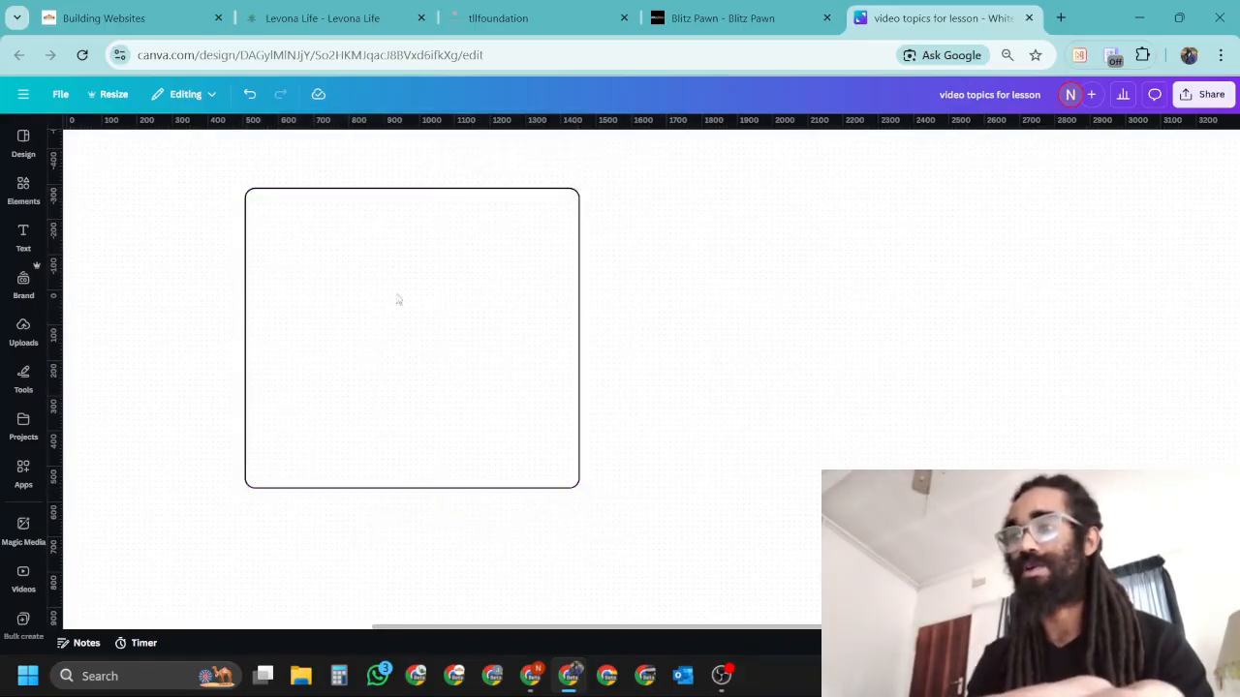
pyautogui.click(579, 489)
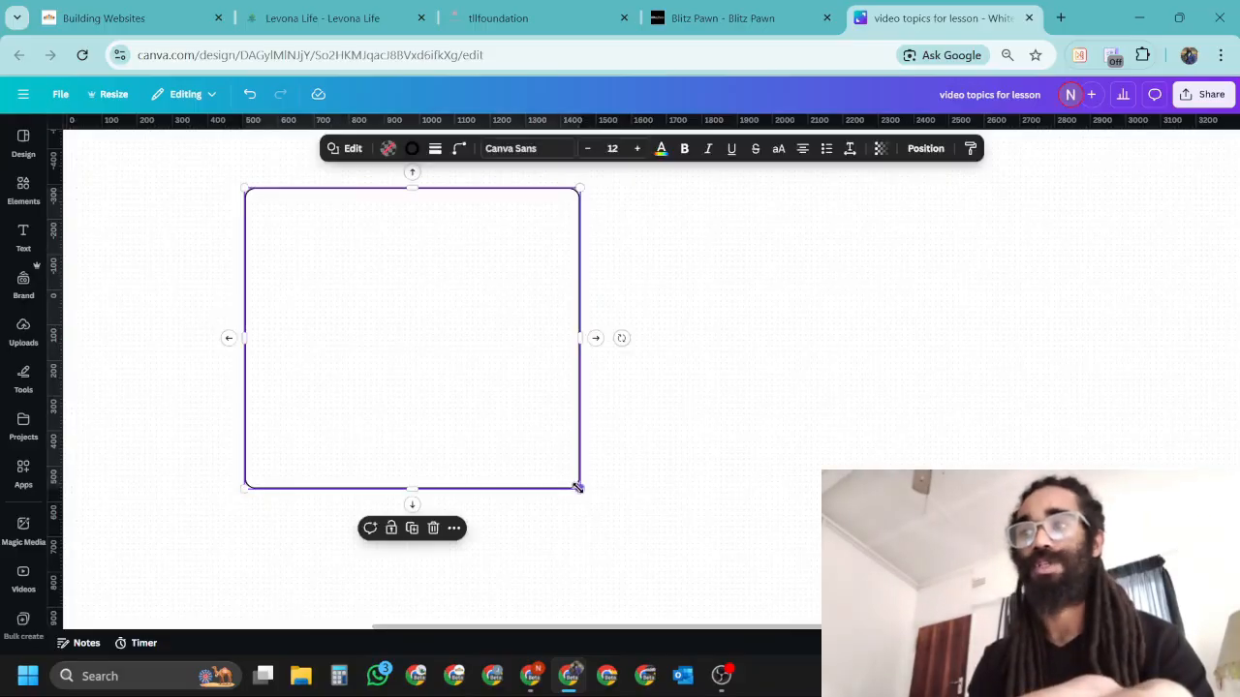
pyautogui.moveTo(579, 488); pyautogui.dragTo(641, 507)
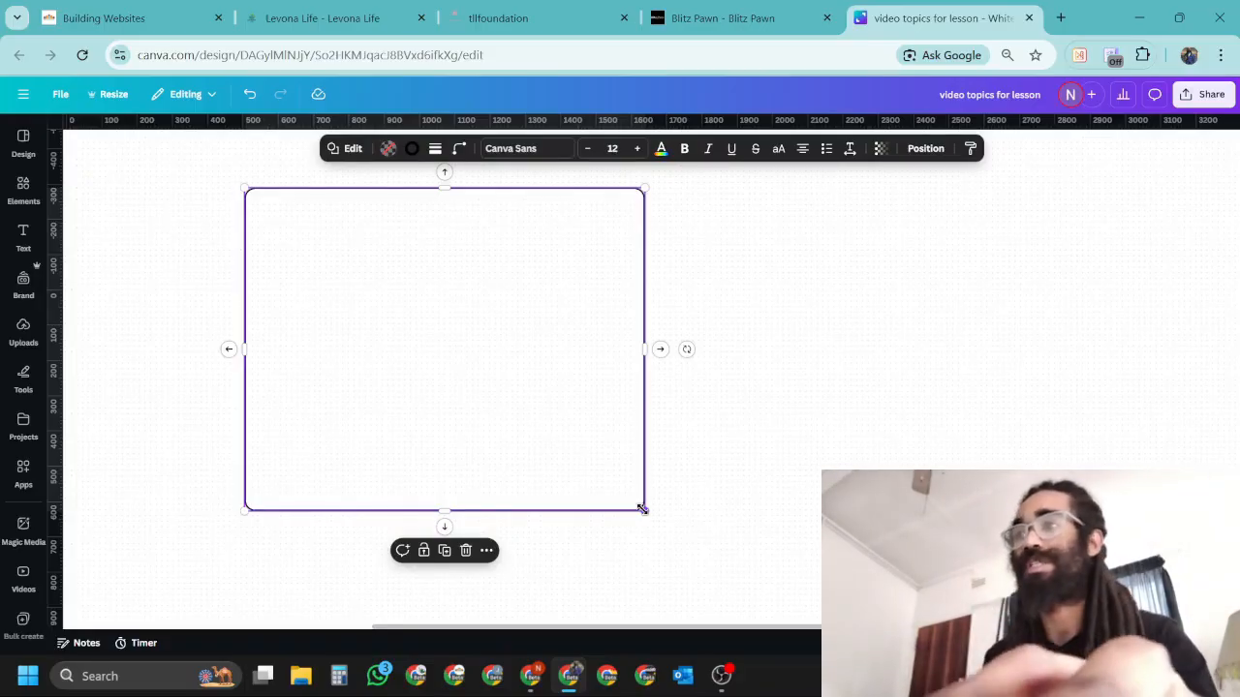
# Switch to the Building Websites home page and examine its layout, including the copyright line in the footer
pyautogui.click(106, 17)
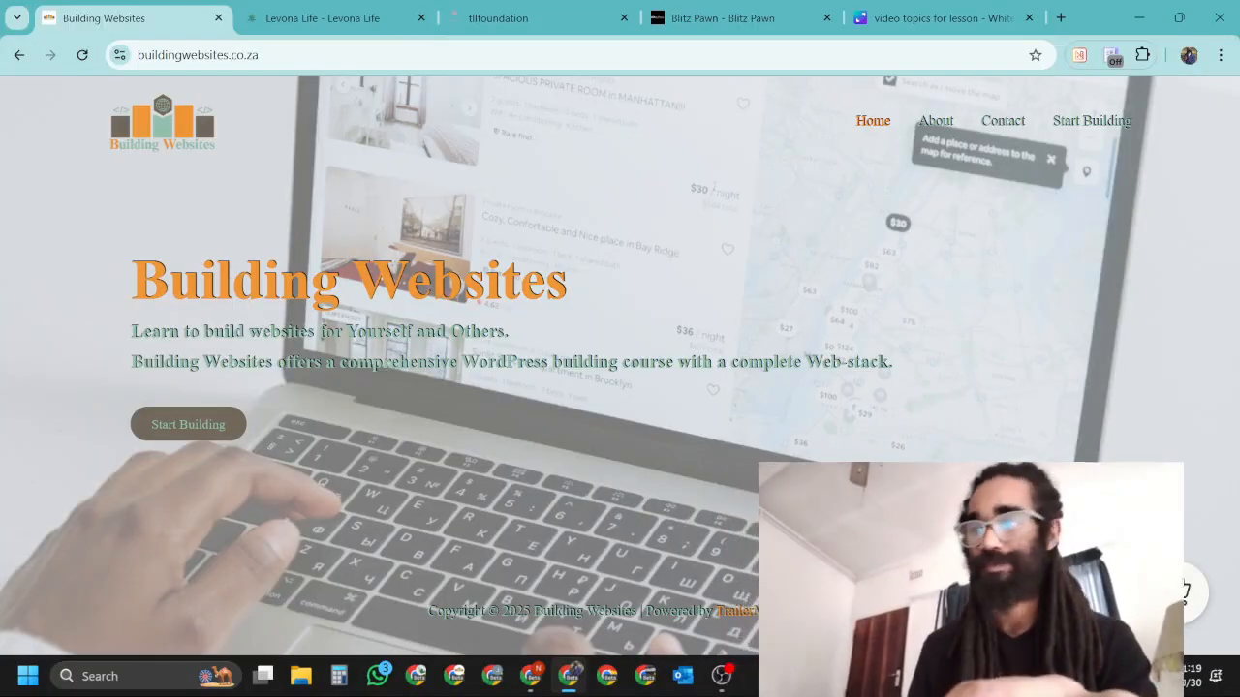
pyautogui.moveTo(388, 609); pyautogui.dragTo(819, 612)
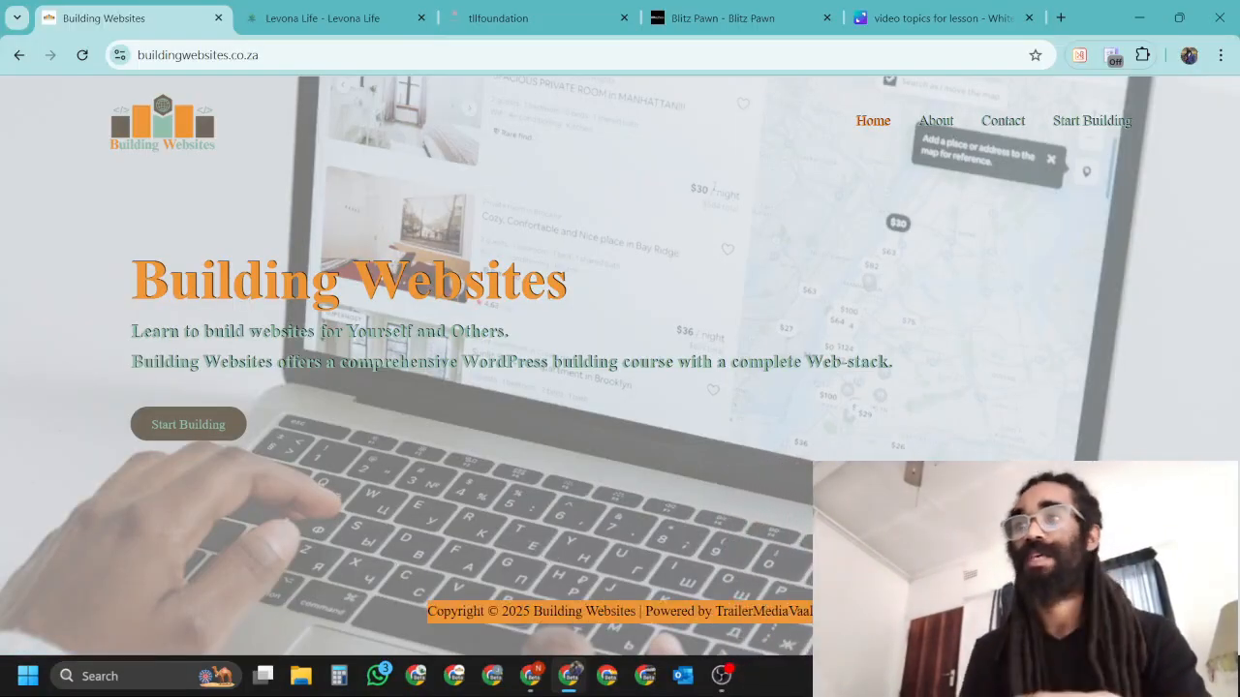
pyautogui.click(853, 608)
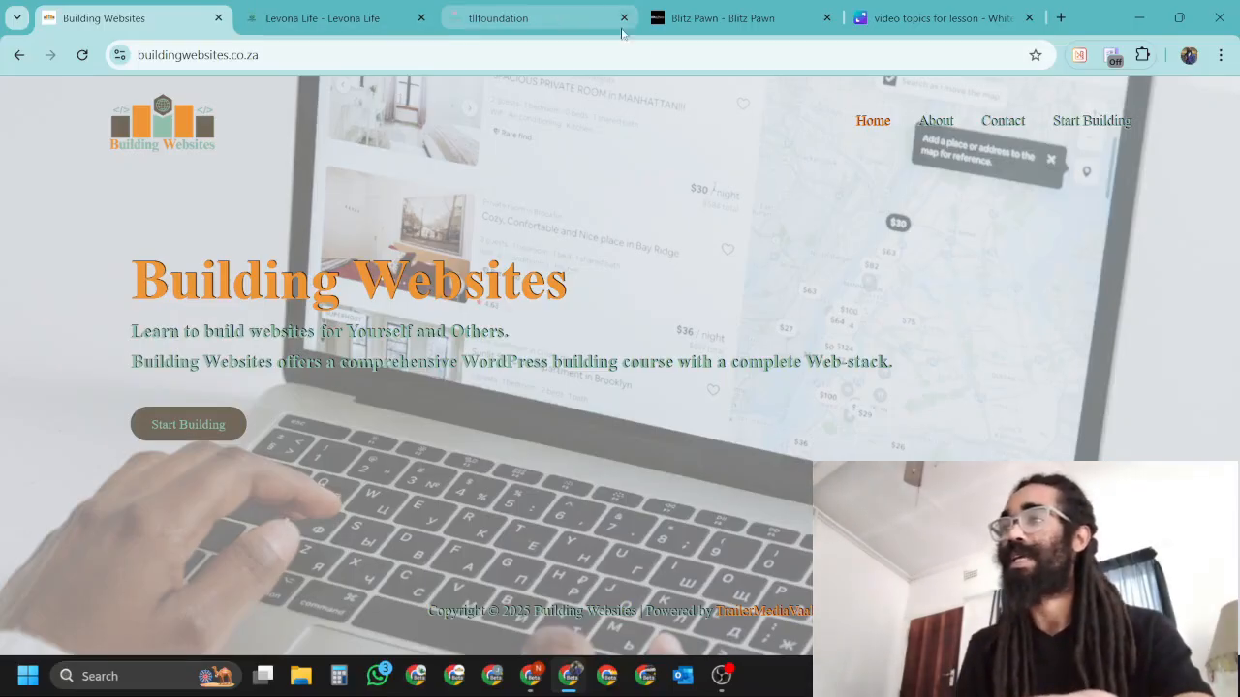
# Switch to the Levona Life home page and examine its menu, title and tagline as a layout example
pyautogui.click(324, 22)
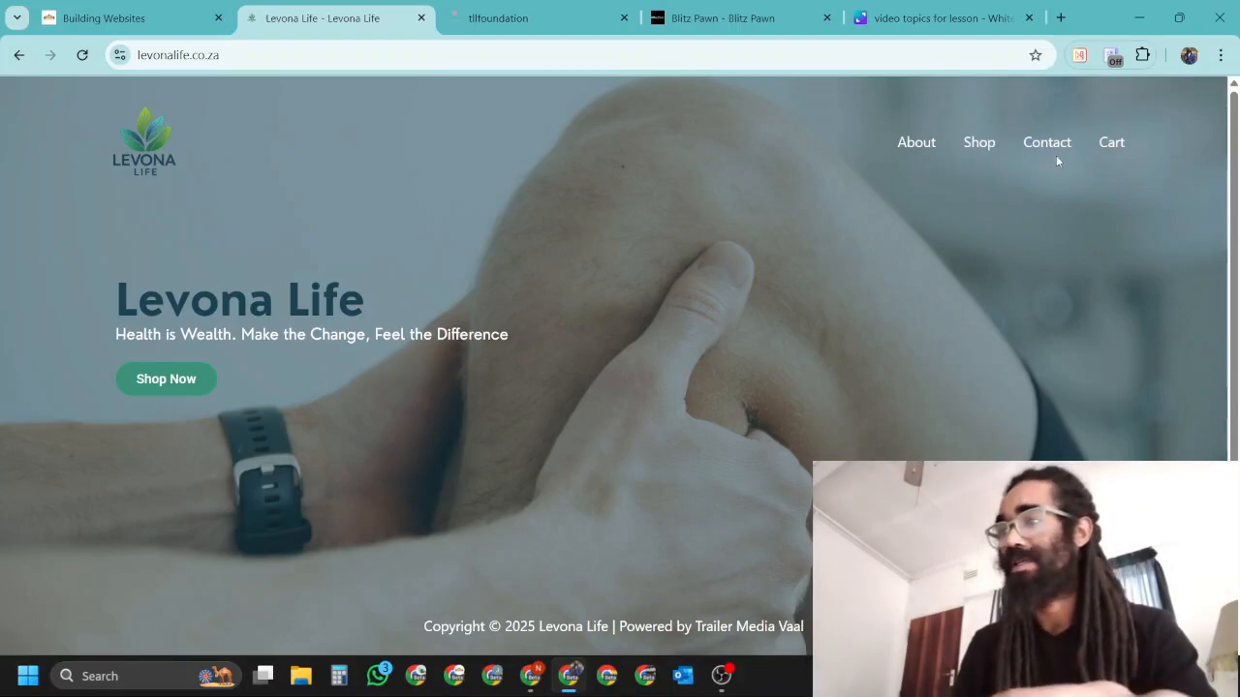
pyautogui.moveTo(114, 292)
pyautogui.mouseDown()
pyautogui.moveTo(449, 293)
pyautogui.moveTo(540, 326)
pyautogui.moveTo(109, 343)
pyautogui.mouseUp()
pyautogui.click(510, 337)
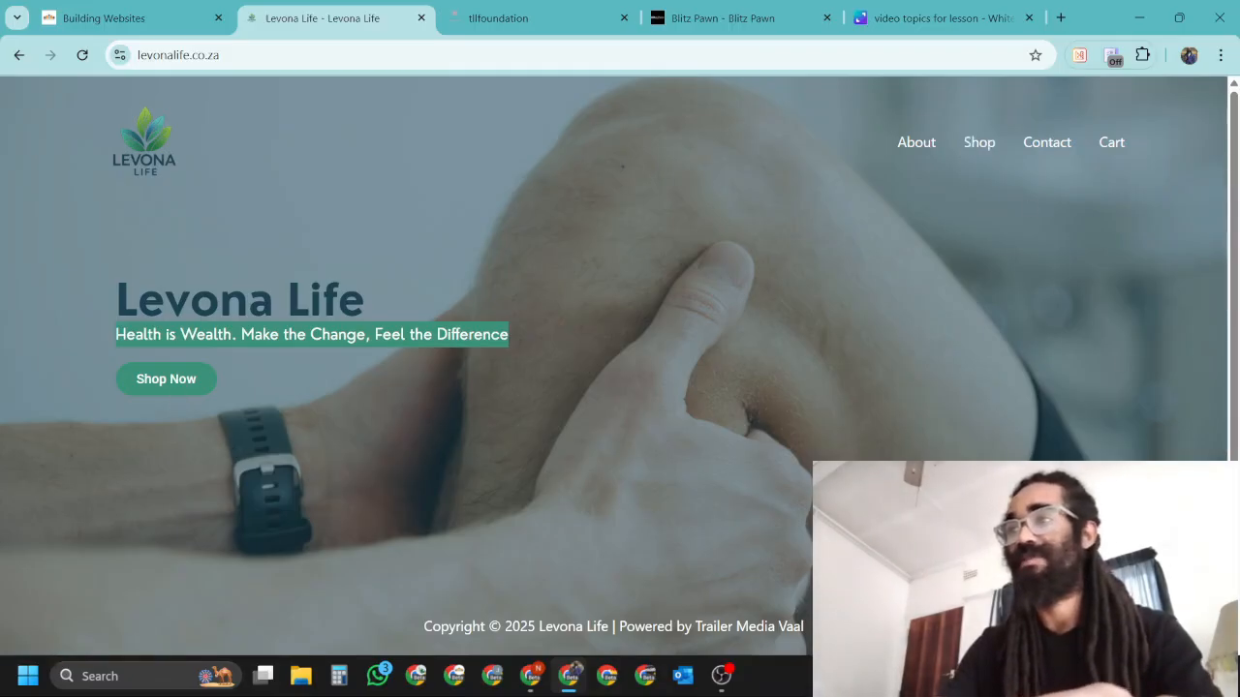
# Switch to the tllfoundation site and examine its home page sections from the header through to the supporters and footer
pyautogui.click(562, 18)
pyautogui.scroll(1, 614, 368)
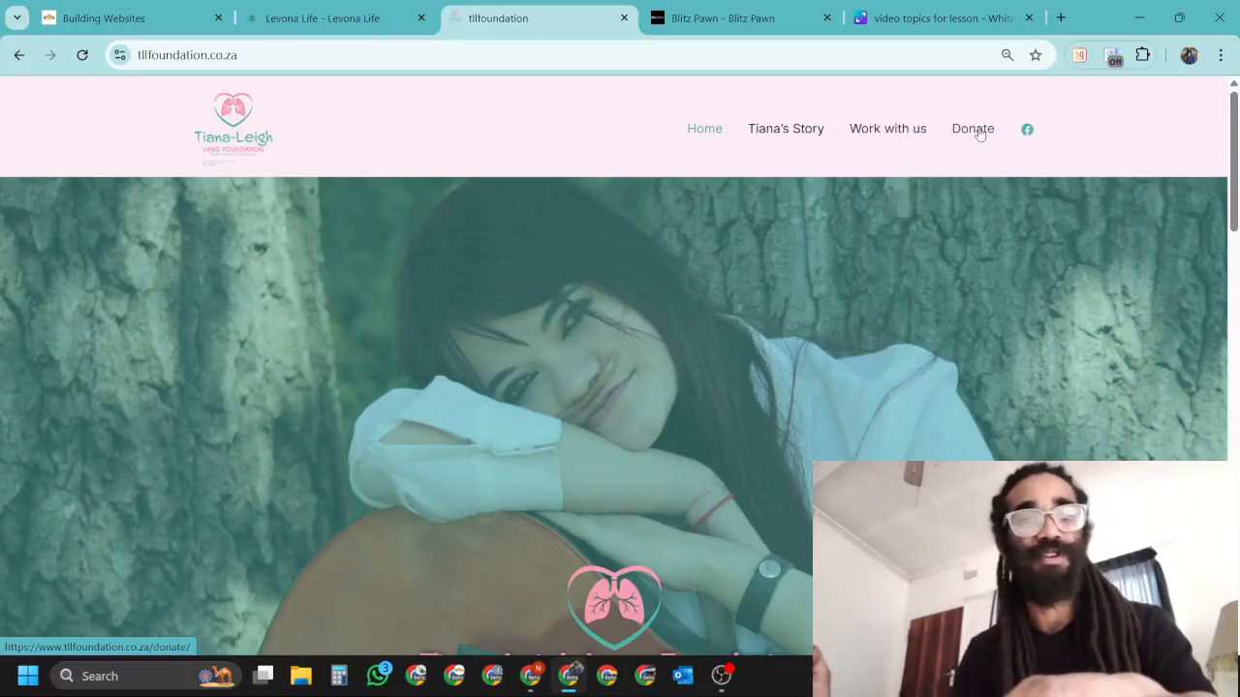
pyautogui.scroll(-2, 979, 132)
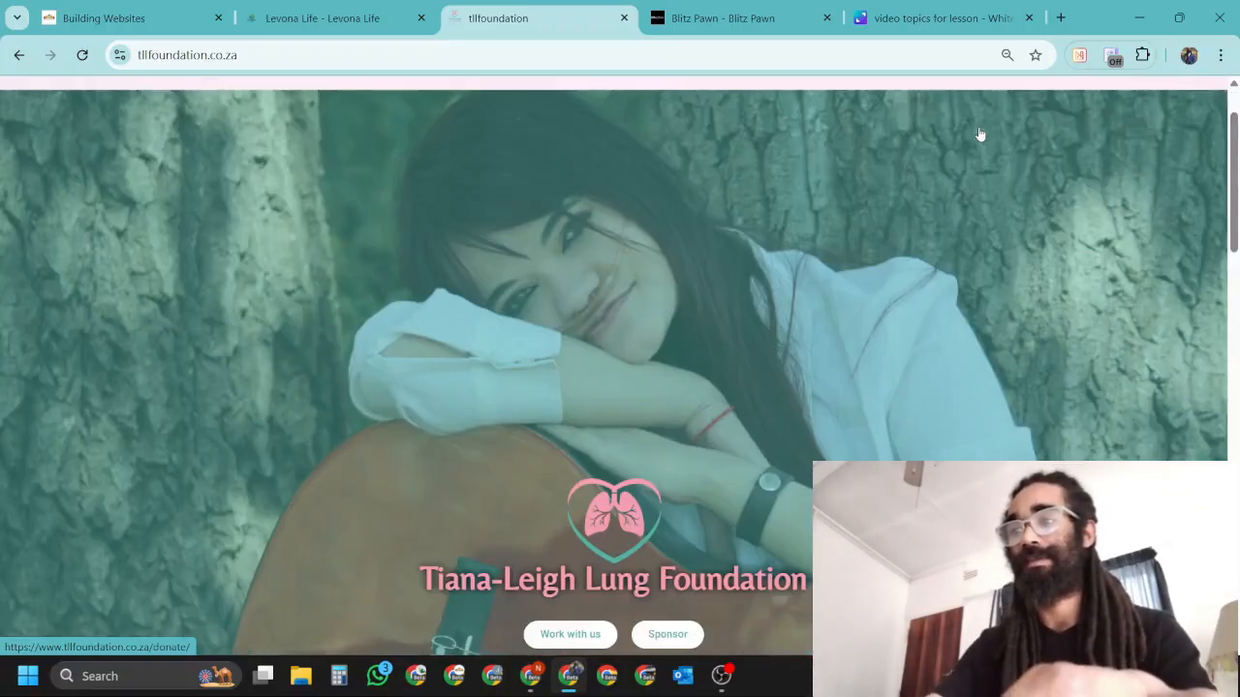
pyautogui.scroll(-5, 979, 133)
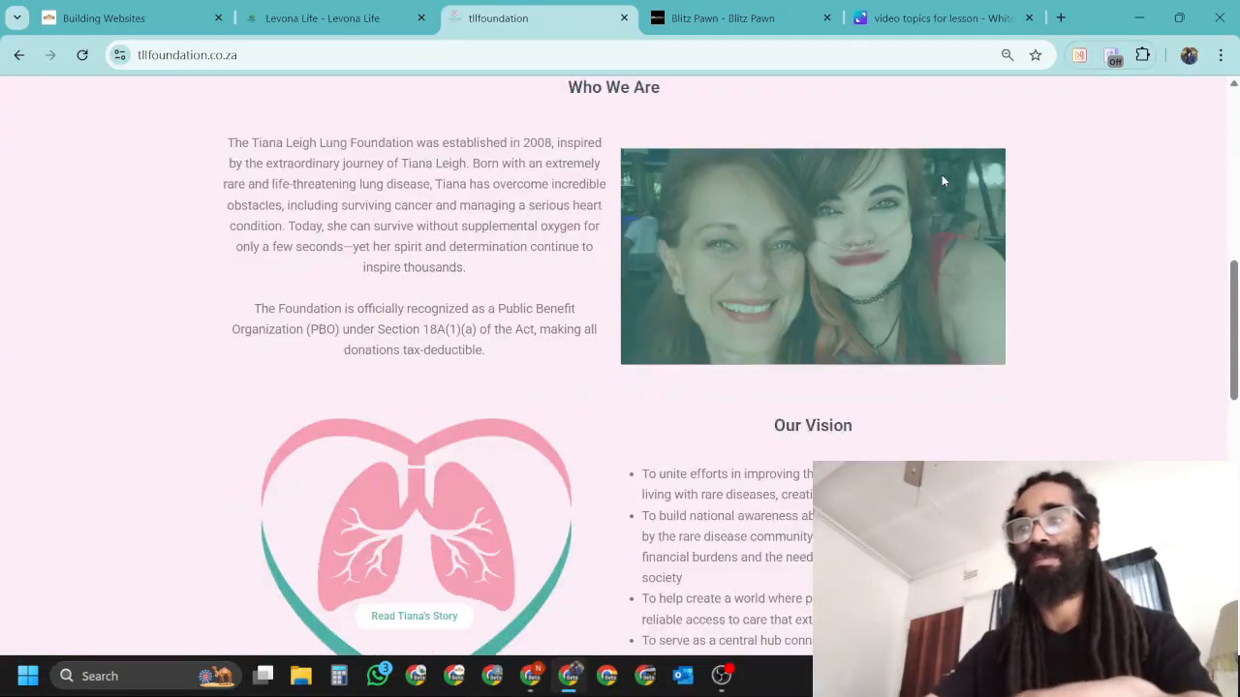
pyautogui.scroll(-5, 942, 175)
pyautogui.scroll(5, 948, 189)
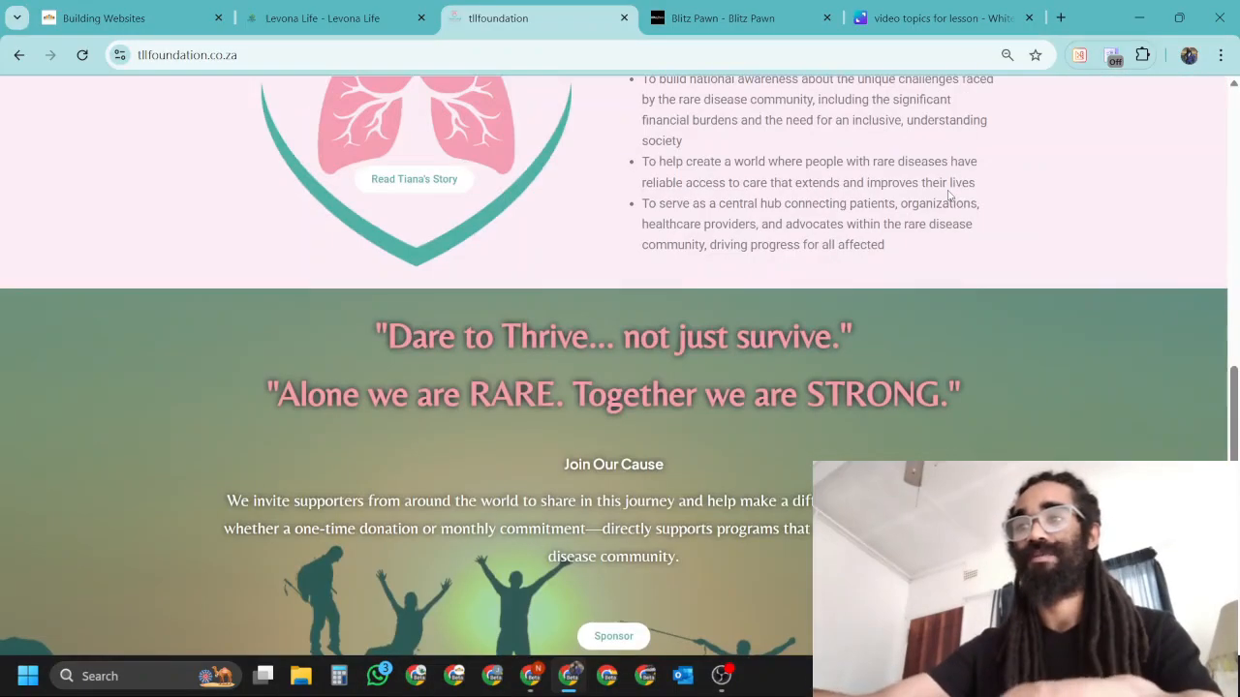
pyautogui.scroll(6, 947, 190)
pyautogui.scroll(-7, 947, 190)
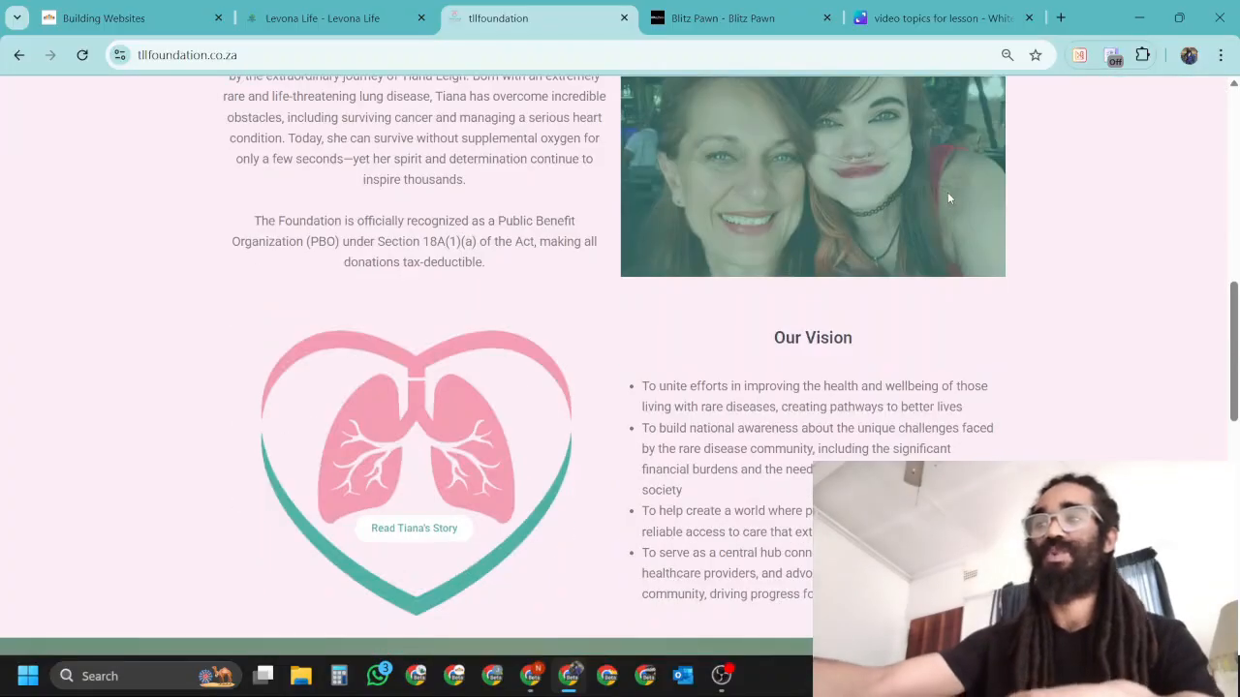
pyautogui.scroll(3, 944, 203)
pyautogui.scroll(-2, 920, 261)
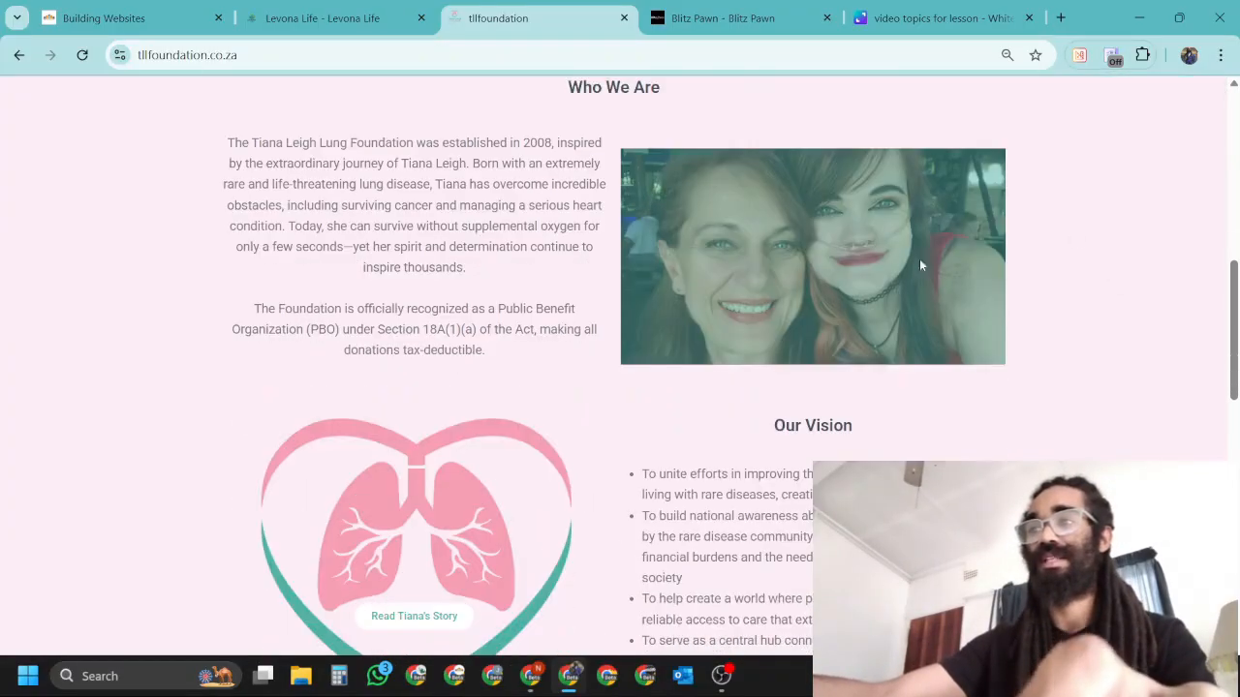
pyautogui.scroll(1, 1098, 335)
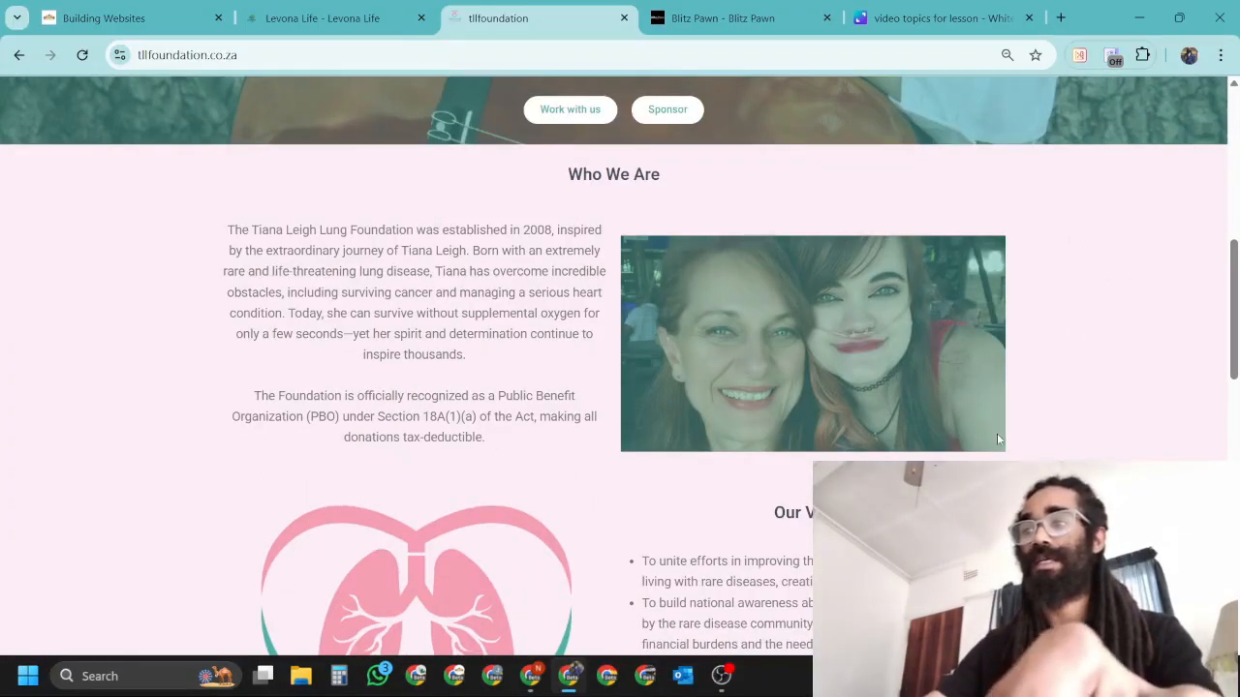
pyautogui.scroll(-9, 998, 439)
pyautogui.scroll(1, 1053, 203)
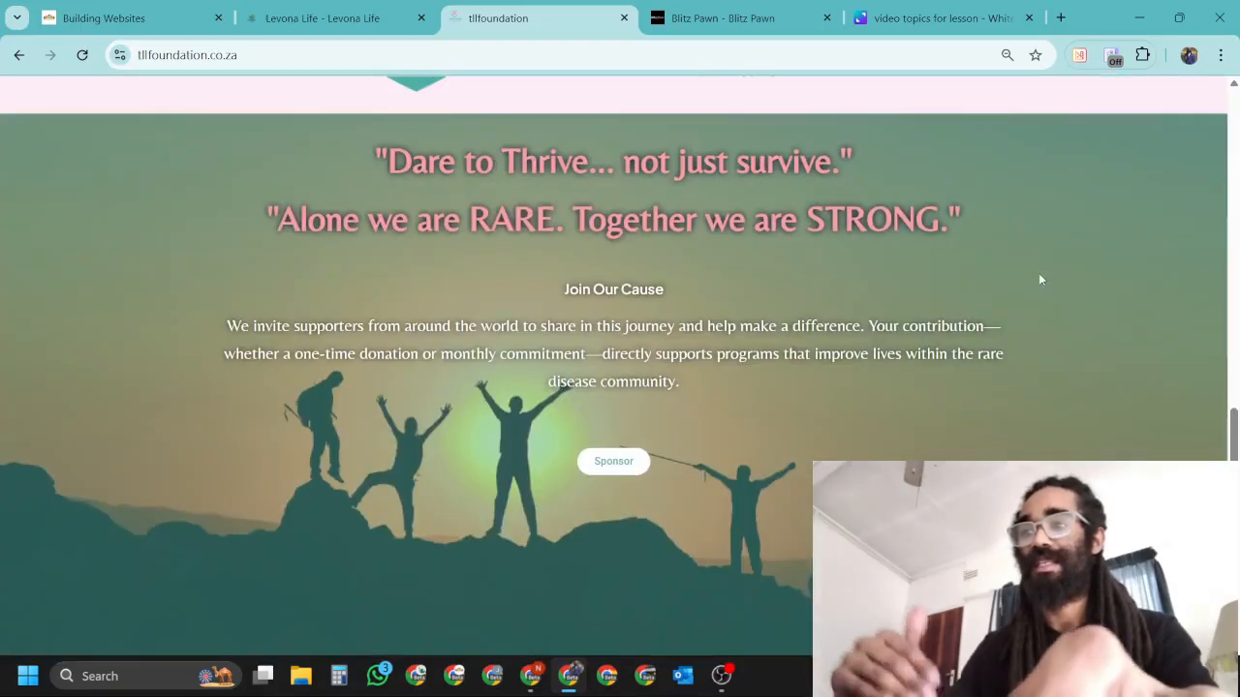
pyautogui.scroll(-4, 1041, 280)
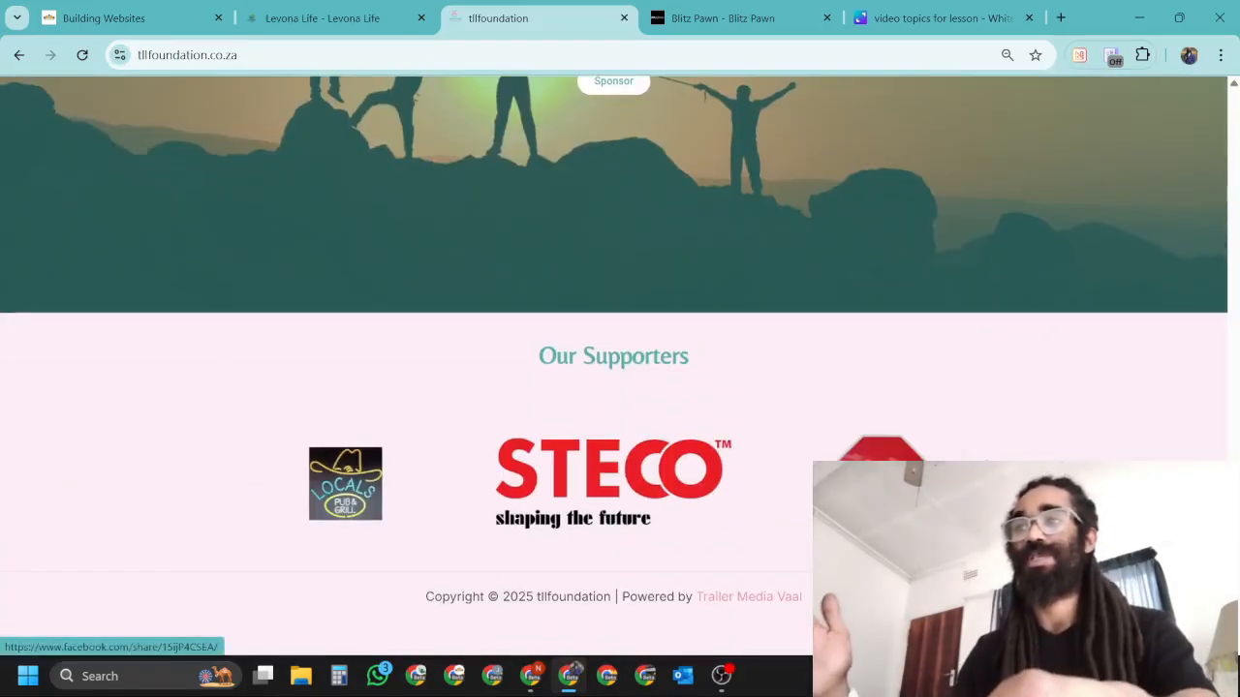
# Switch to the Blitz Pawn site and examine its home page, from the vehicle carousel and "How does it WORK?" section to the map and footer
pyautogui.click(746, 17)
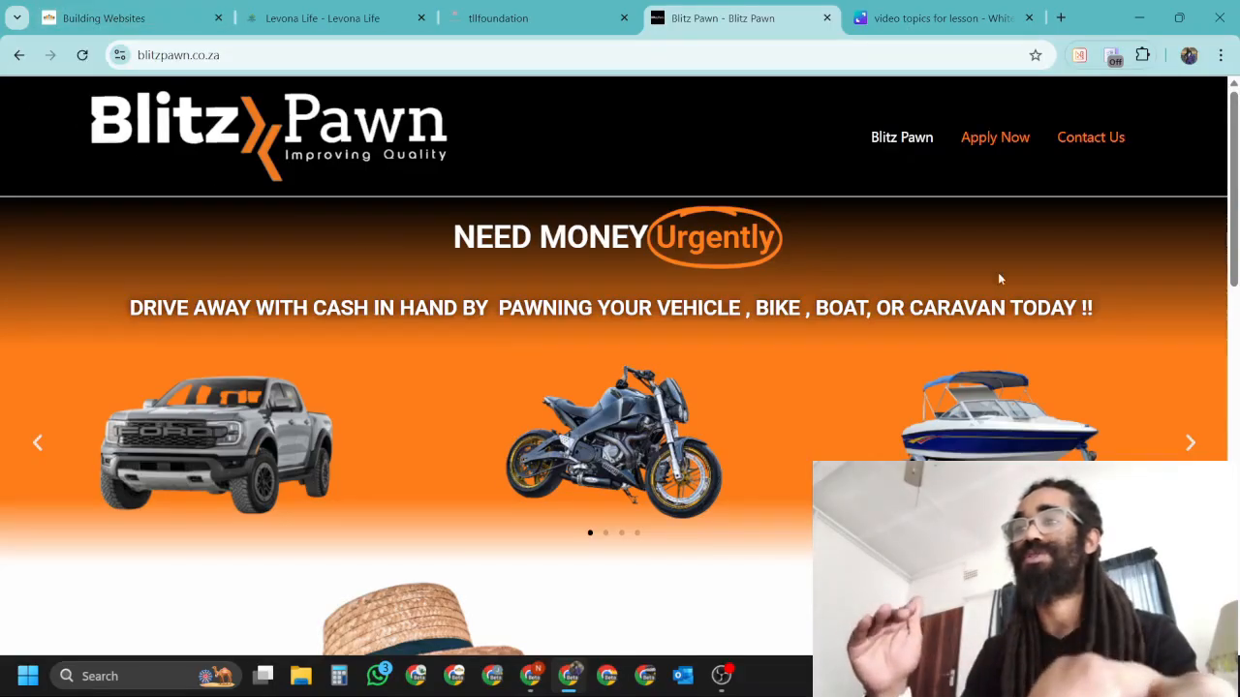
pyautogui.scroll(-2, 999, 279)
pyautogui.scroll(2, 1000, 279)
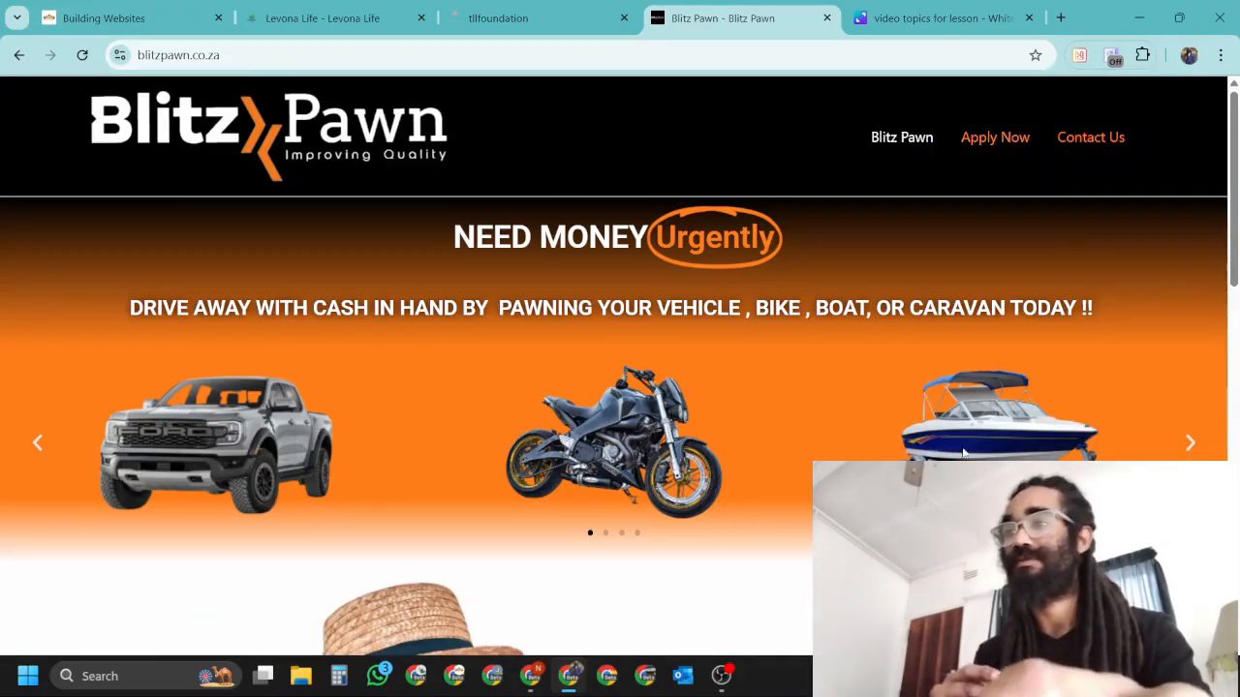
pyautogui.click(35, 443)
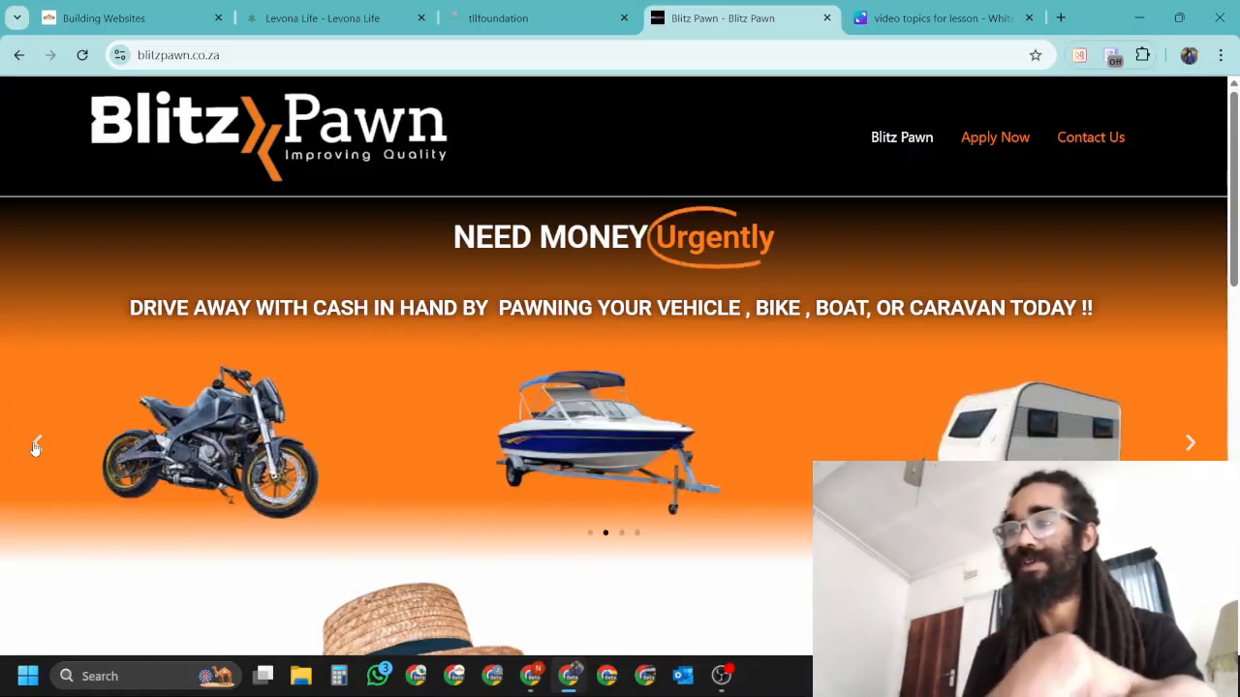
pyautogui.scroll(-5, 1027, 335)
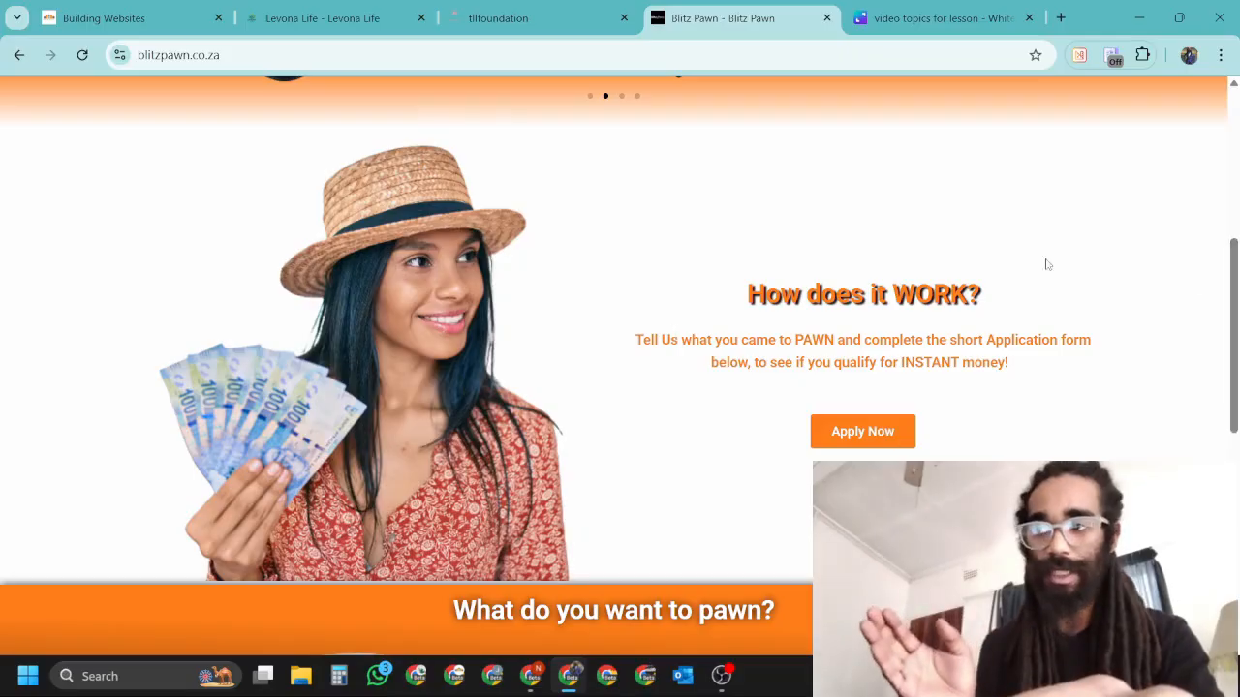
pyautogui.moveTo(741, 279); pyautogui.dragTo(1052, 382)
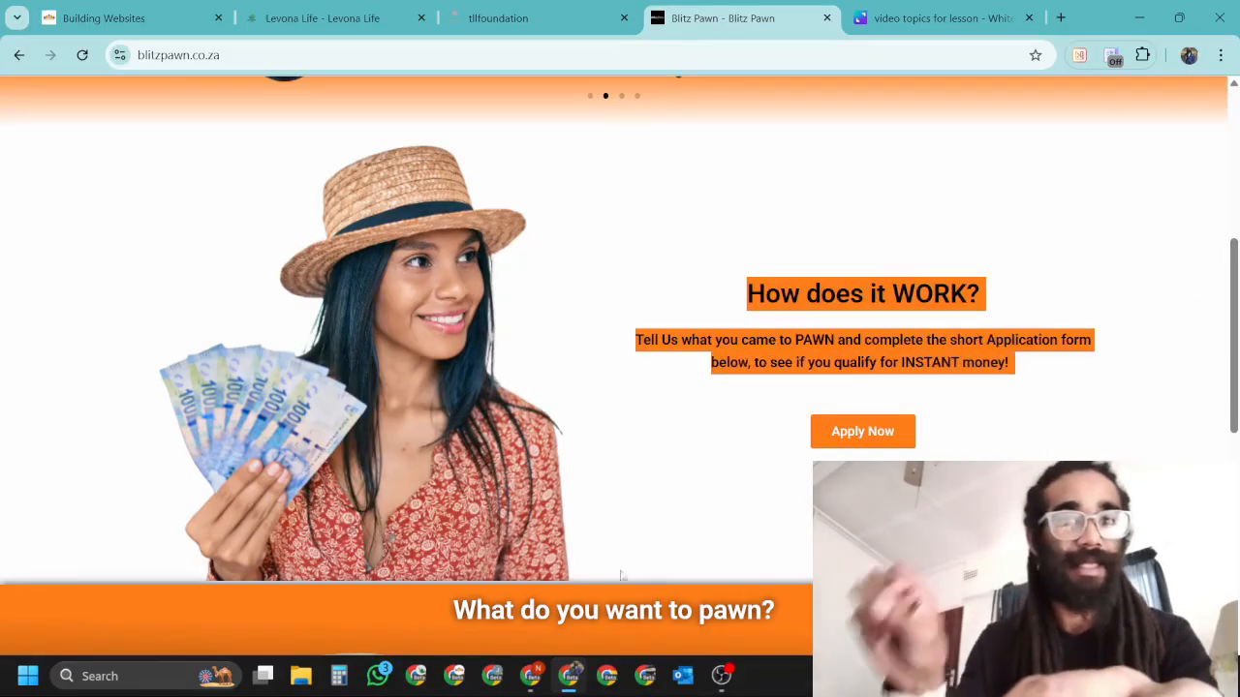
pyautogui.scroll(-7, 921, 457)
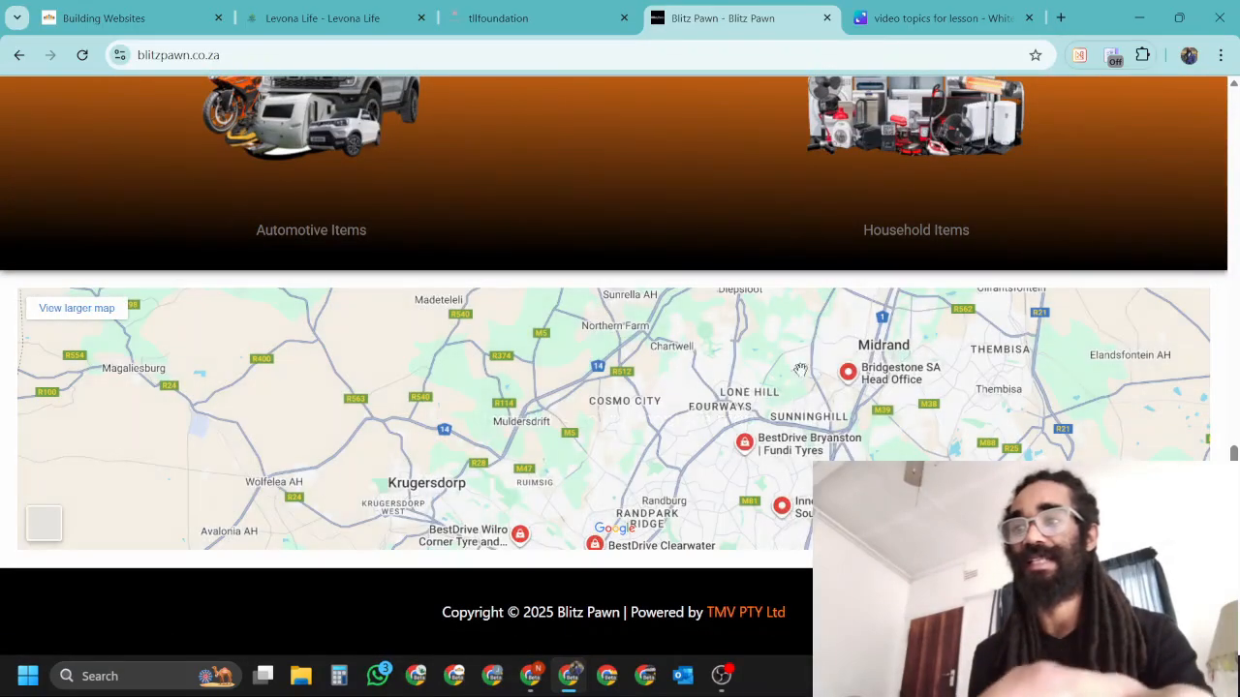
# Return from the Blitz Pawn home page to the Canva whiteboard and slightly shrink the rectangle that outlines the page
pyautogui.scroll(-2, 744, 460)
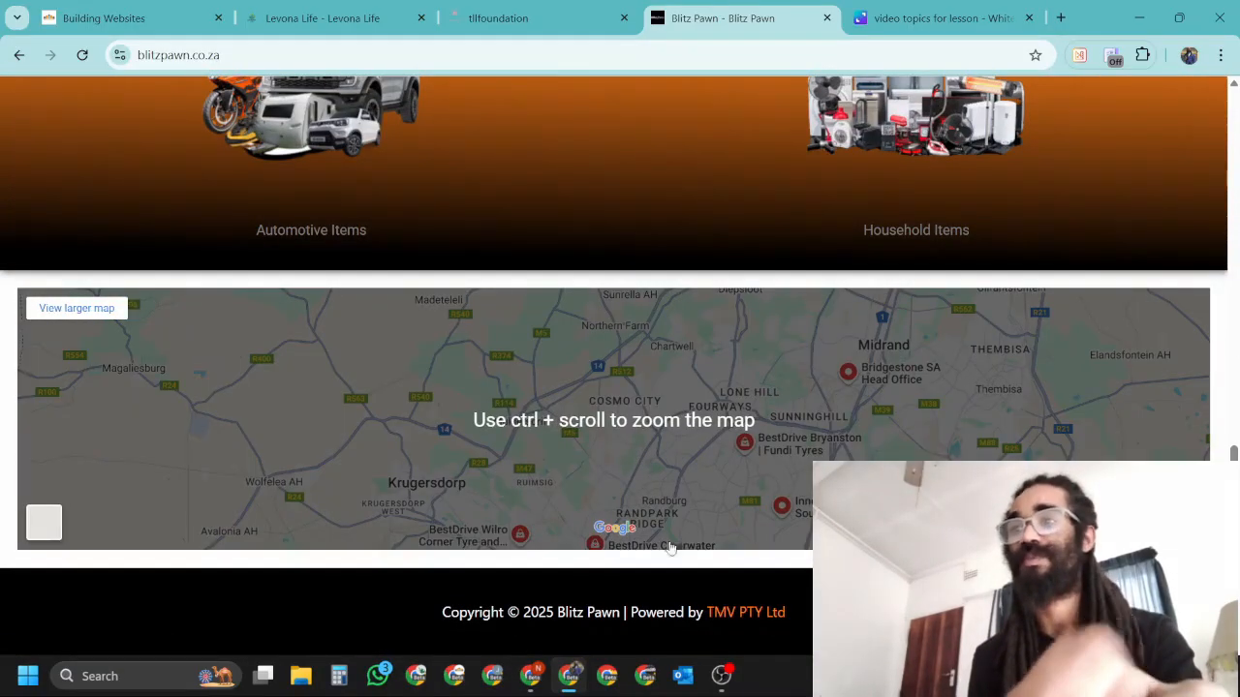
pyautogui.scroll(15, 1153, 283)
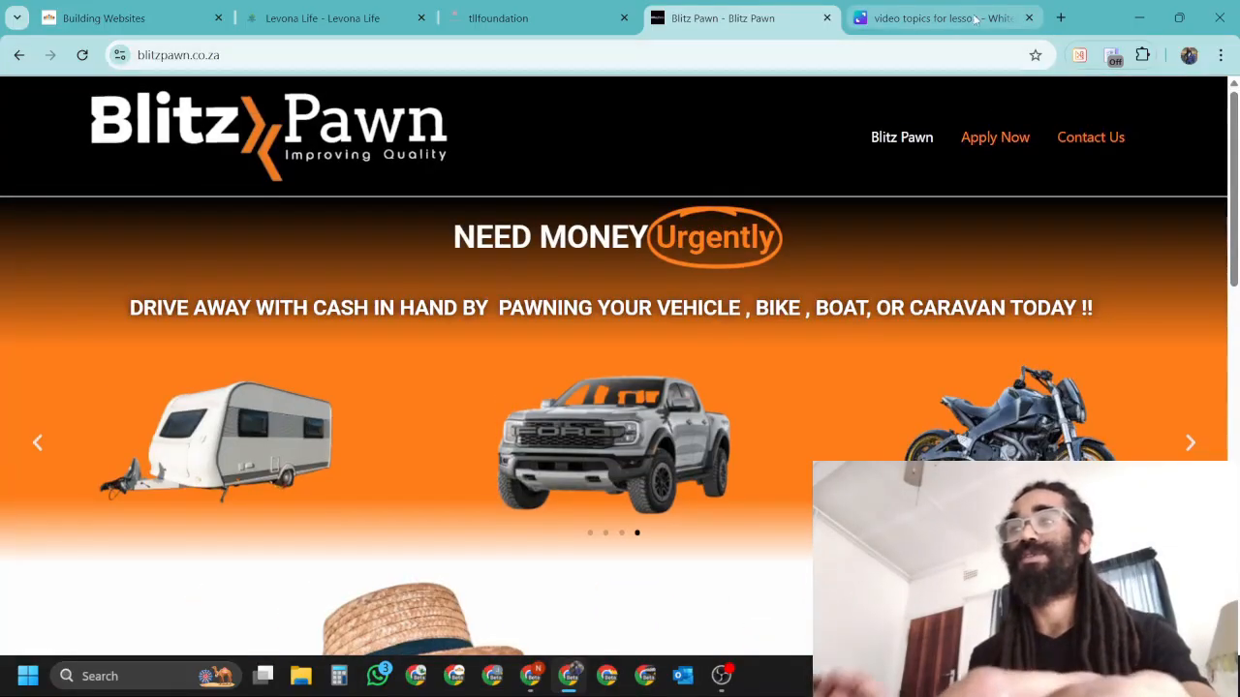
pyautogui.click(930, 18)
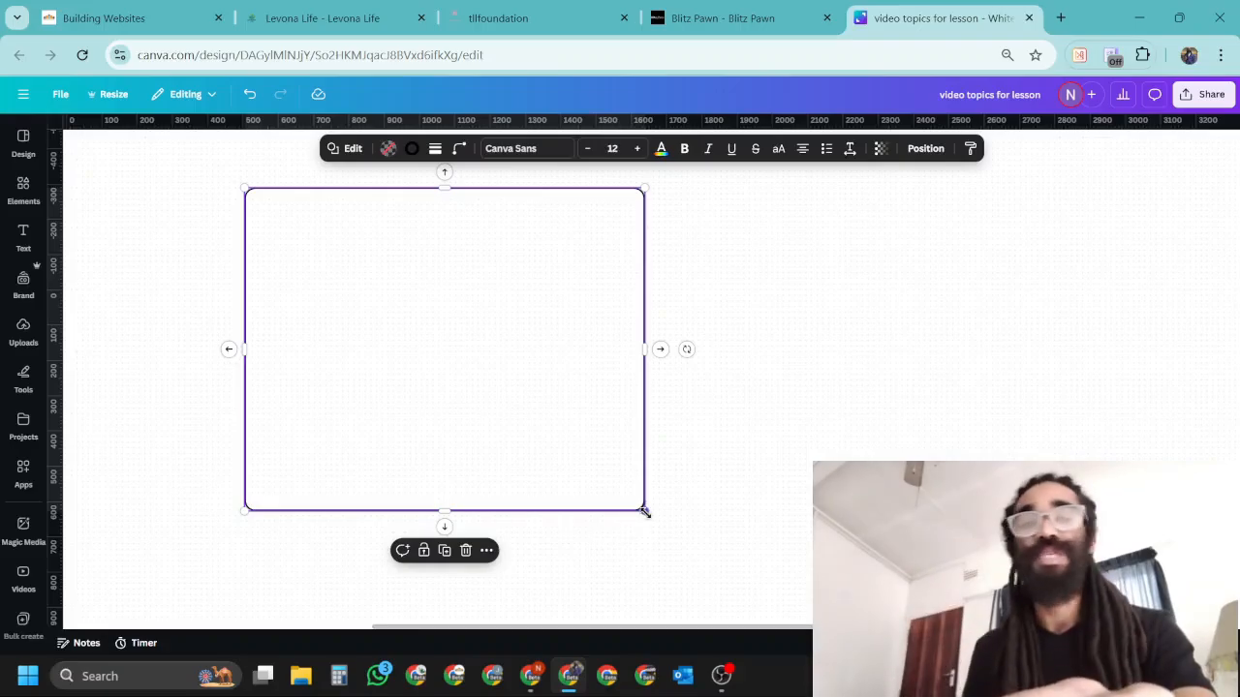
pyautogui.moveTo(645, 512); pyautogui.dragTo(626, 487)
# Close the tllfoundation and Blitz Pawn sites, keep Levona Life open, and return to the whiteboard
pyautogui.click(314, 22)
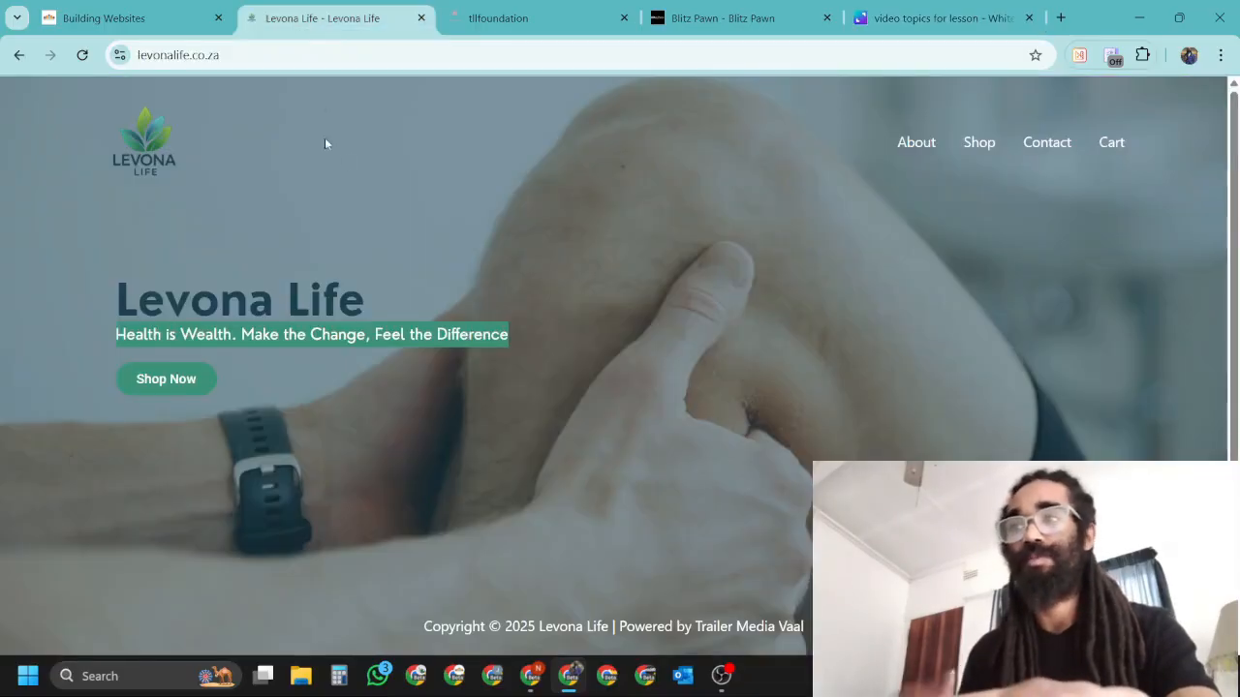
pyautogui.click(625, 18)
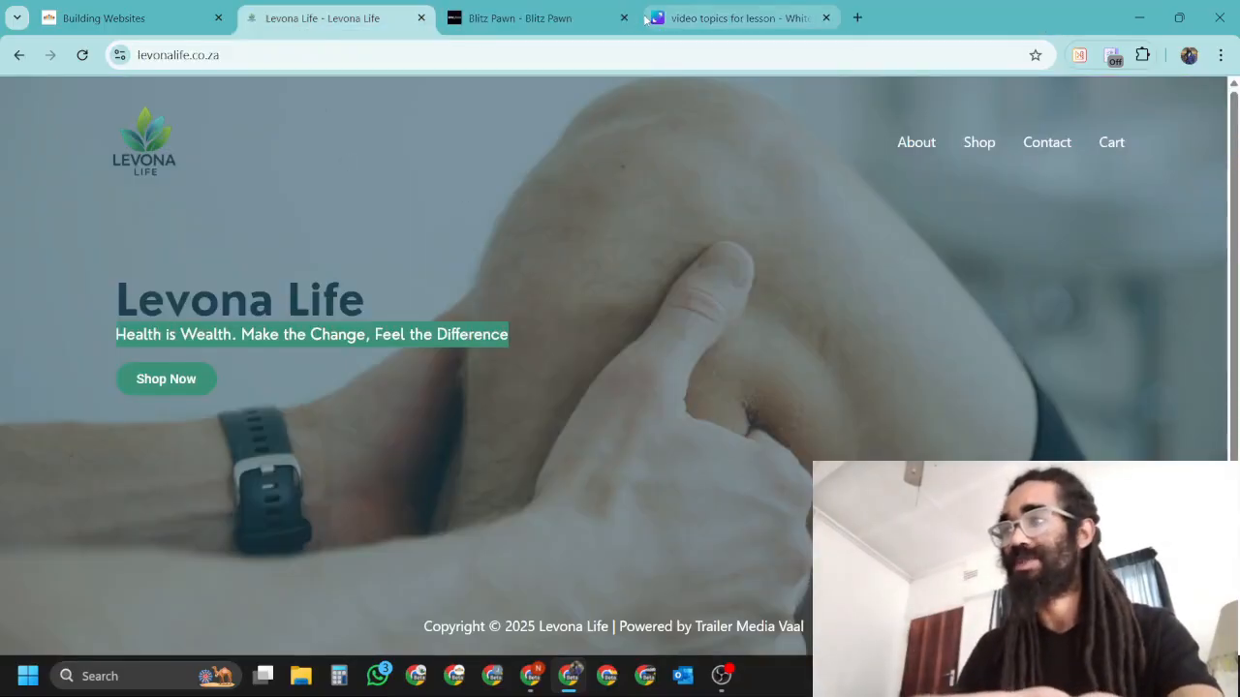
pyautogui.click(623, 18)
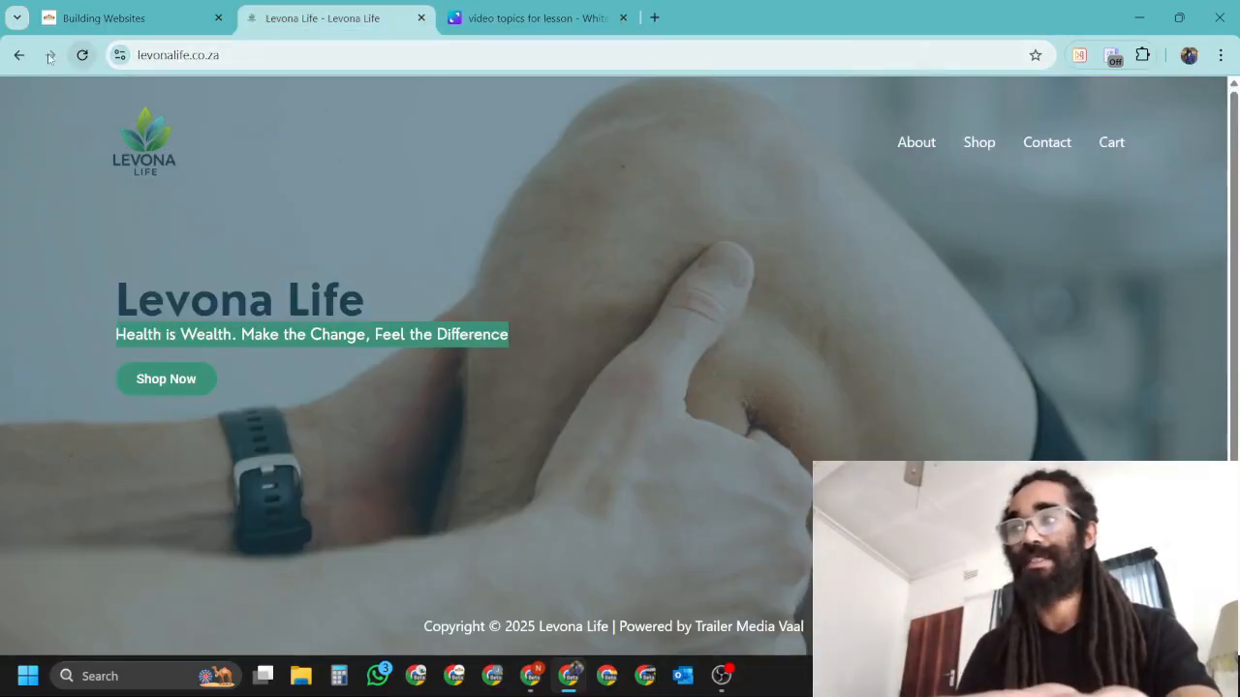
pyautogui.click(568, 22)
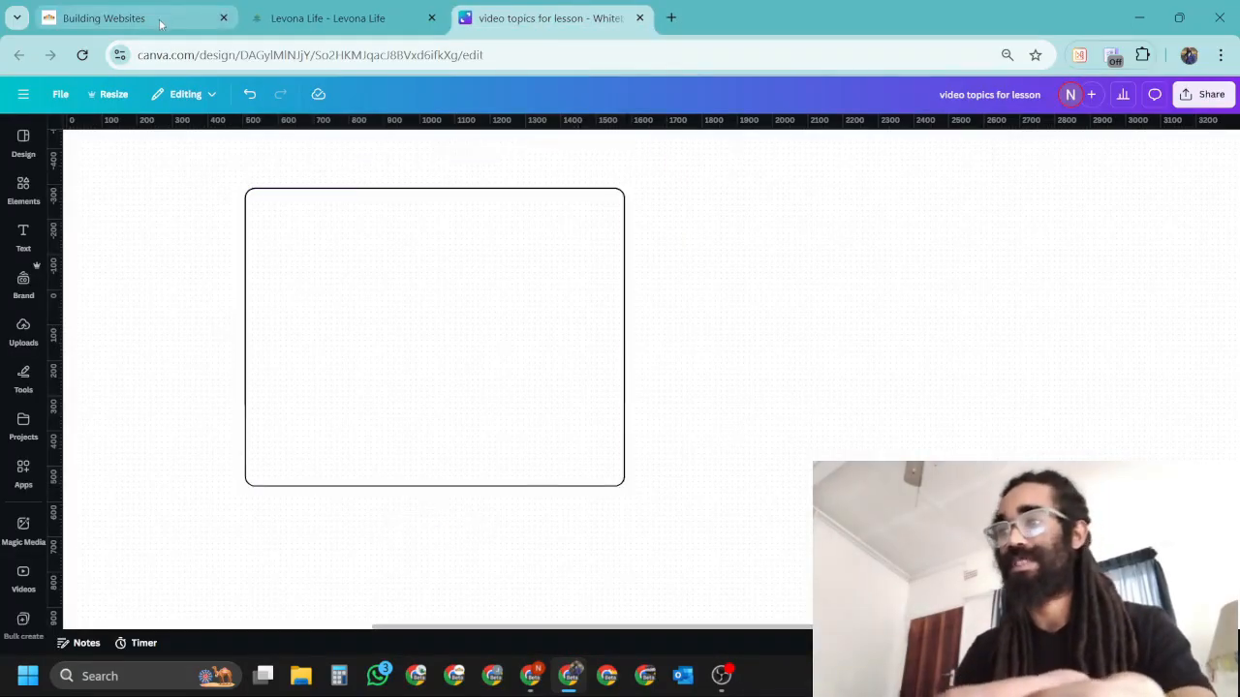
# Add a subheading text reading "Logo" in the upper-left area of the page rectangle
pyautogui.click(23, 192)
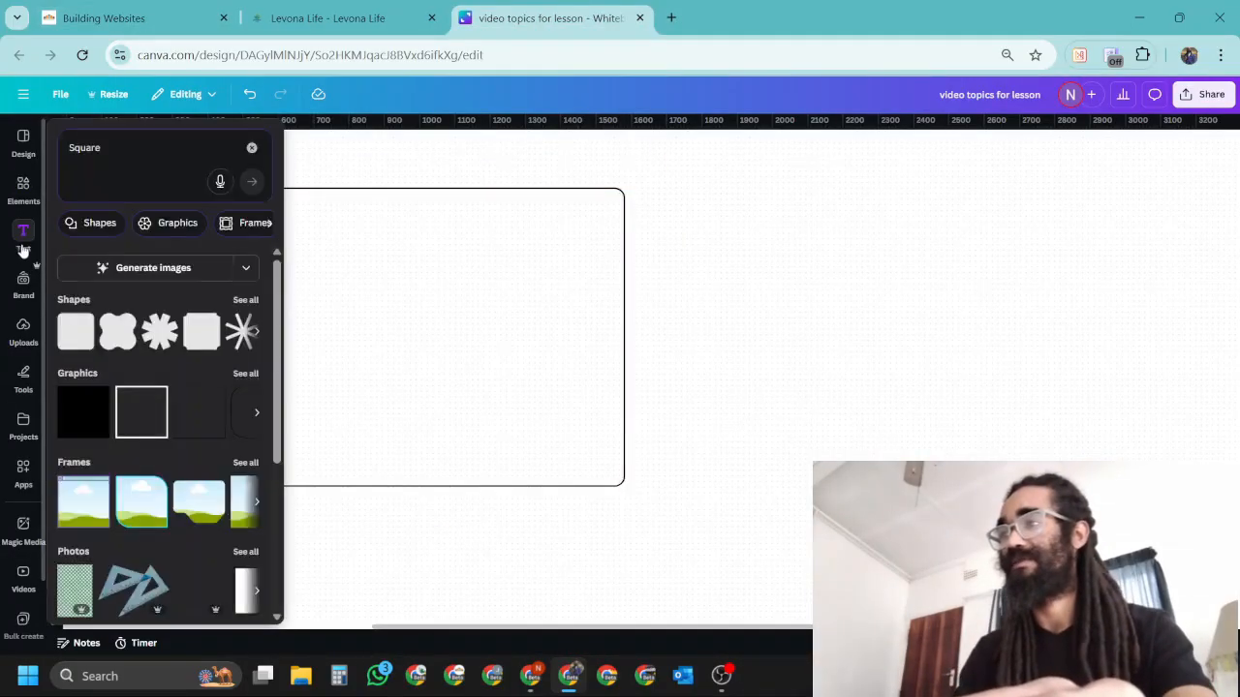
pyautogui.click(23, 243)
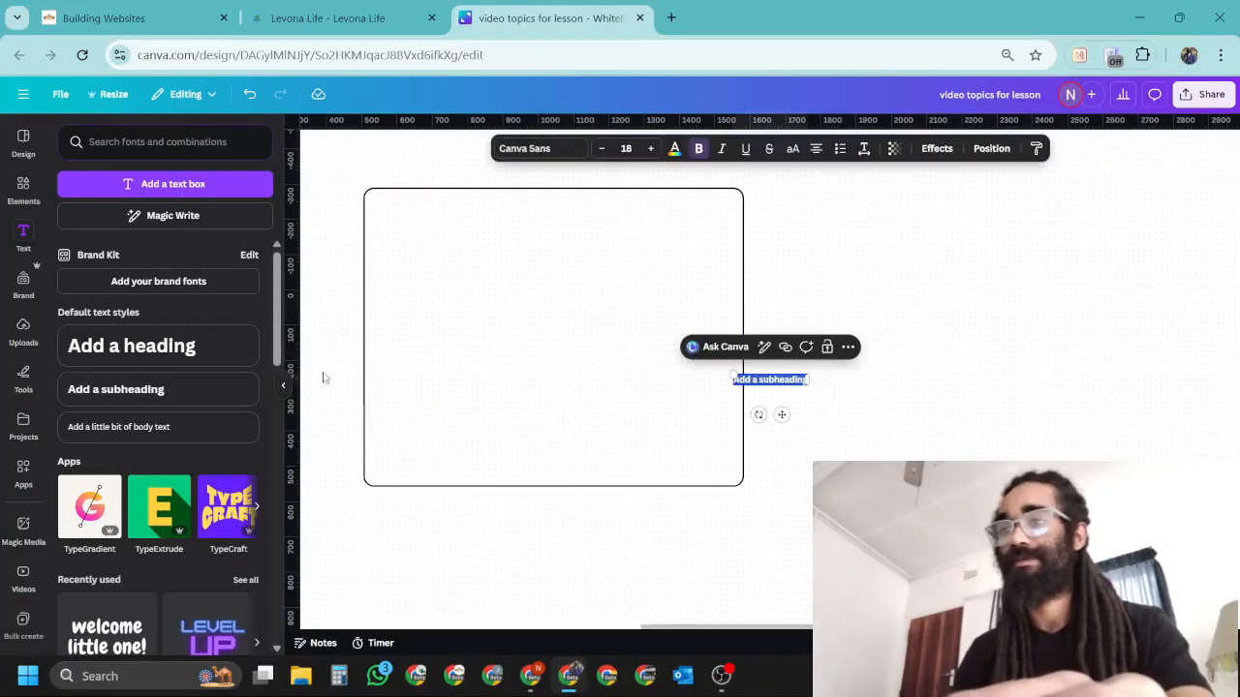
pyautogui.moveTo(782, 414); pyautogui.dragTo(433, 255)
pyautogui.write('Less')
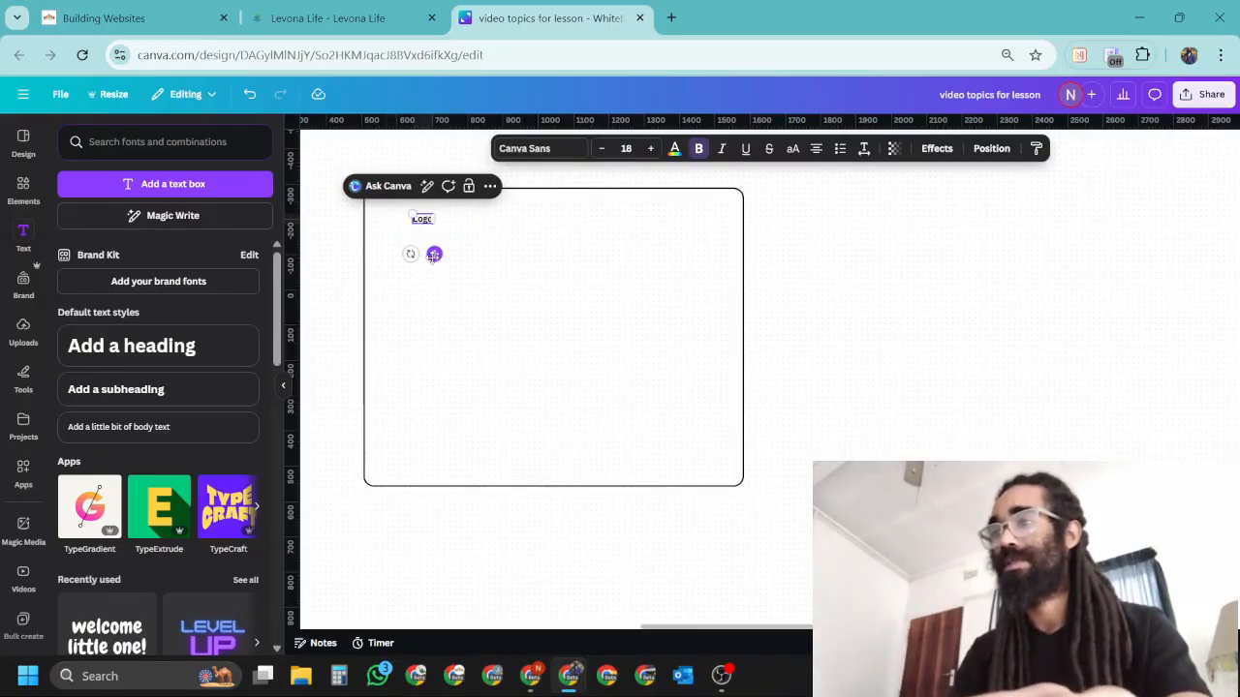
pyautogui.click(491, 289)
# Duplicate the "Logo" text, place the copy at the rectangle's upper right in line with it, and change it to "Menu options"
pyautogui.click(429, 223)
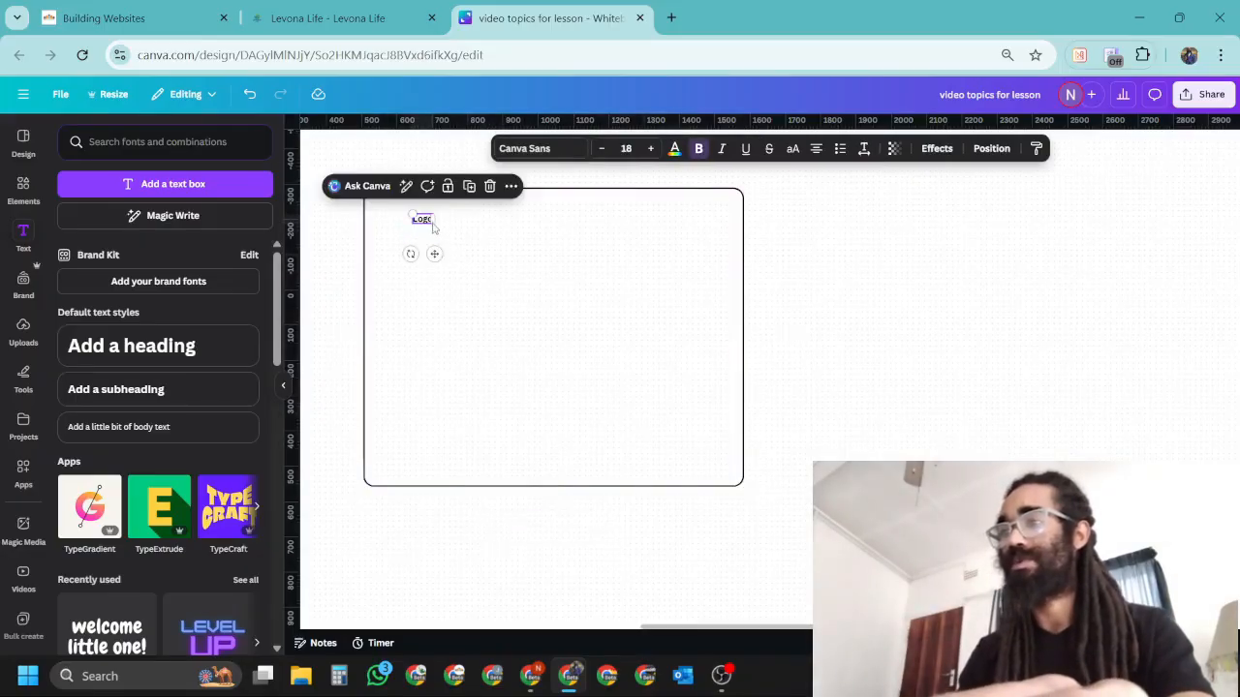
pyautogui.hotkey('ctrl', 'd')
pyautogui.moveTo(440, 260); pyautogui.dragTo(512, 321)
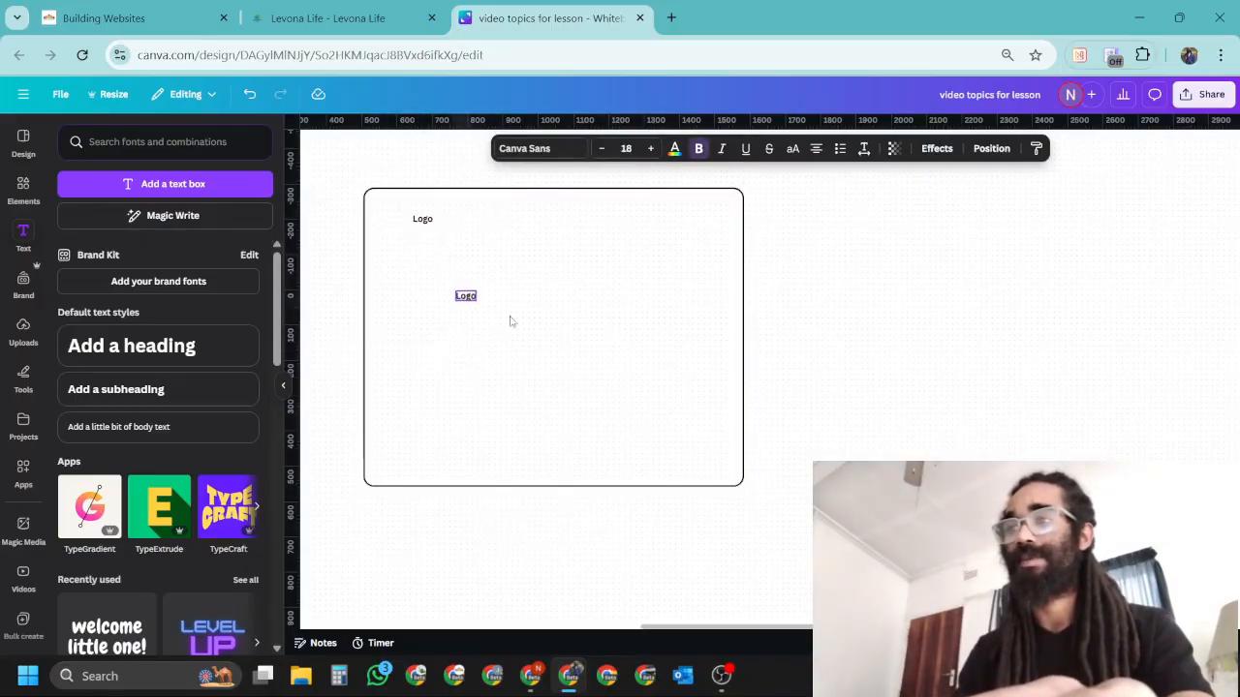
pyautogui.moveTo(660, 255); pyautogui.dragTo(661, 254)
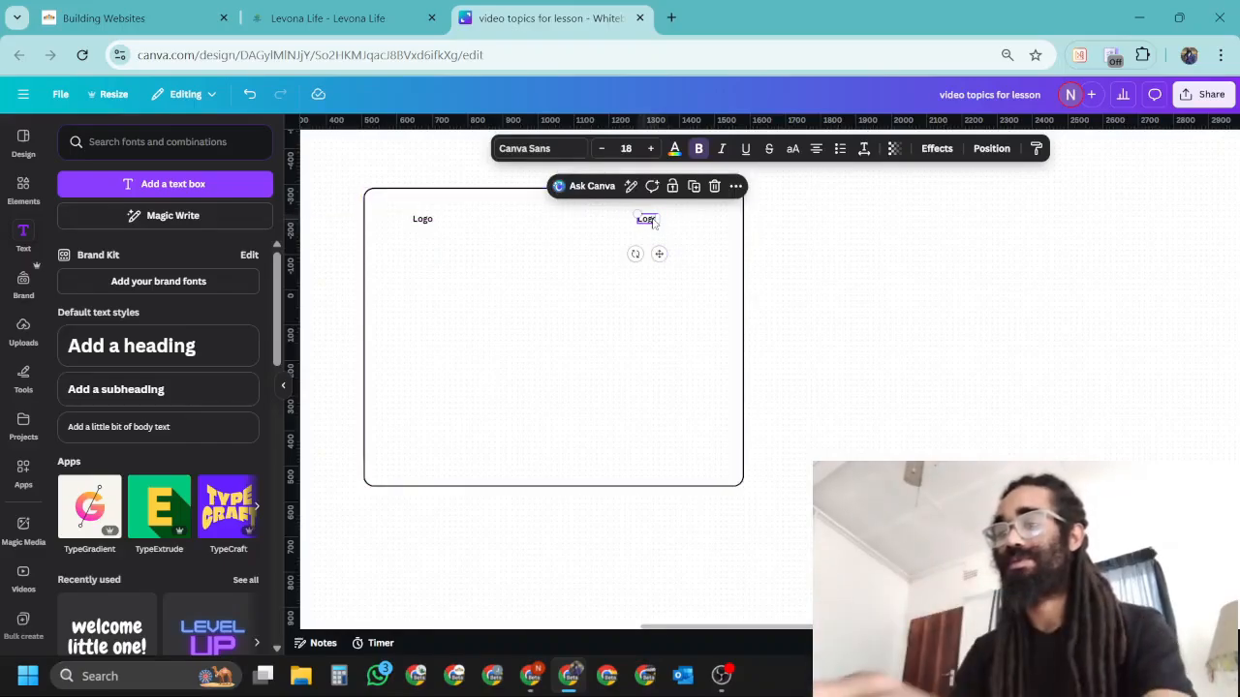
pyautogui.doubleClick(646, 218)
pyautogui.write('Menu (')
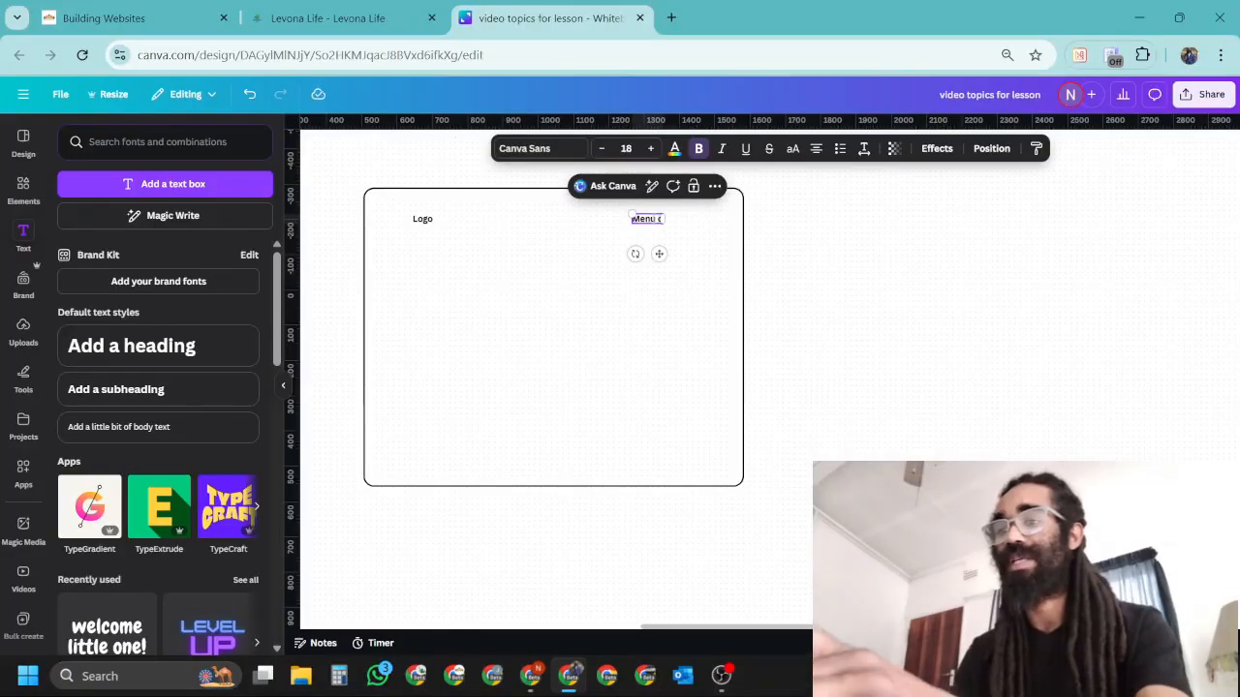
pyautogui.press('BackSpace')
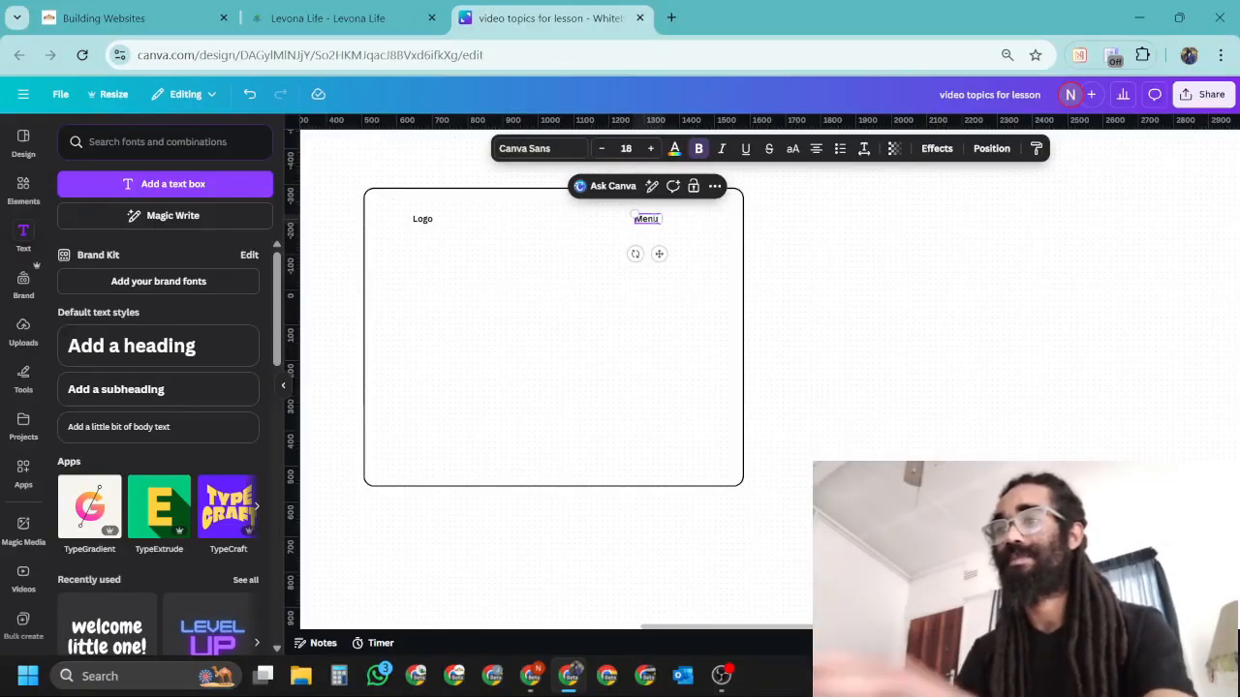
pyautogui.write('options')
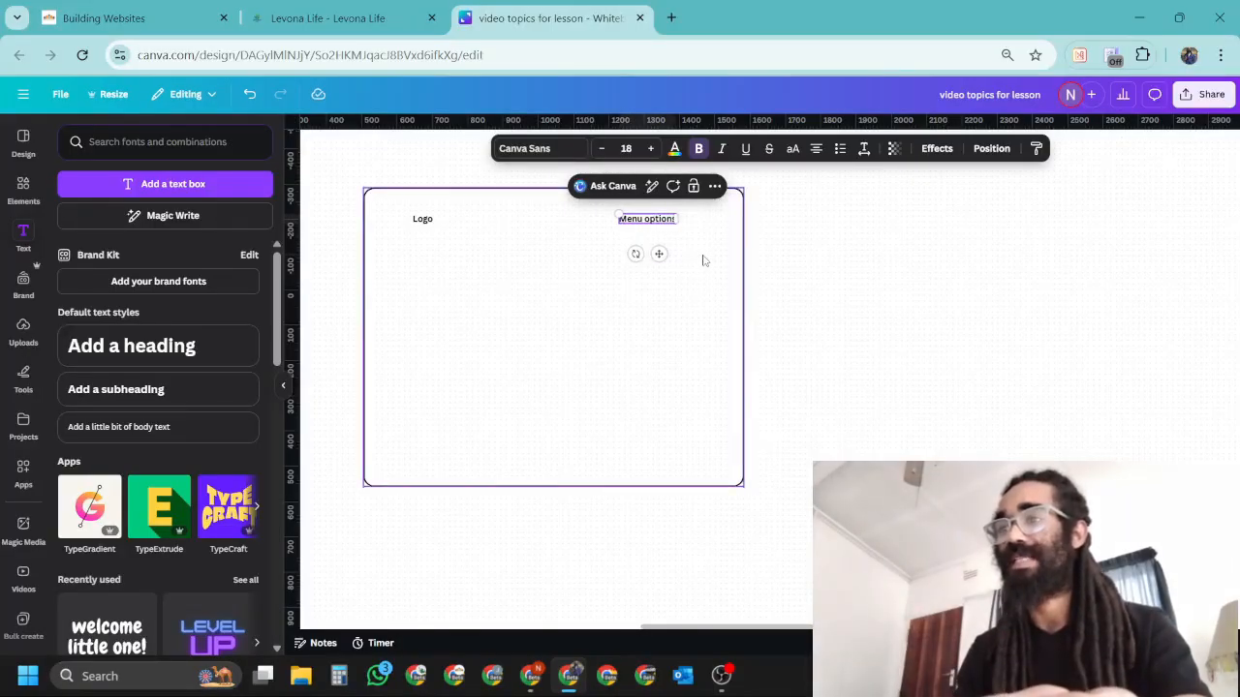
pyautogui.click(700, 258)
# Enlarge "Menu options" to about size 29.8 and "Logo" to about 49.1, and reposition both in the rectangle's header area
pyautogui.click(627, 223)
pyautogui.moveTo(616, 212); pyautogui.dragTo(580, 206)
pyautogui.click(434, 225)
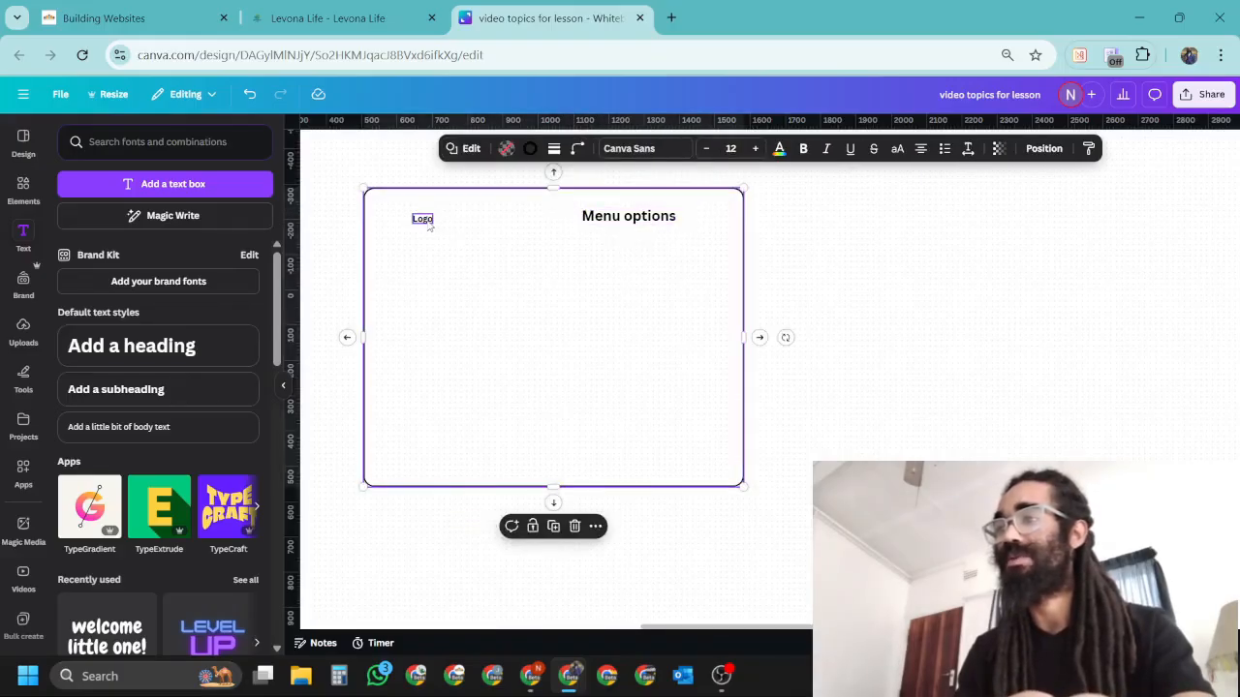
pyautogui.click(419, 219)
pyautogui.moveTo(411, 214); pyautogui.dragTo(377, 196)
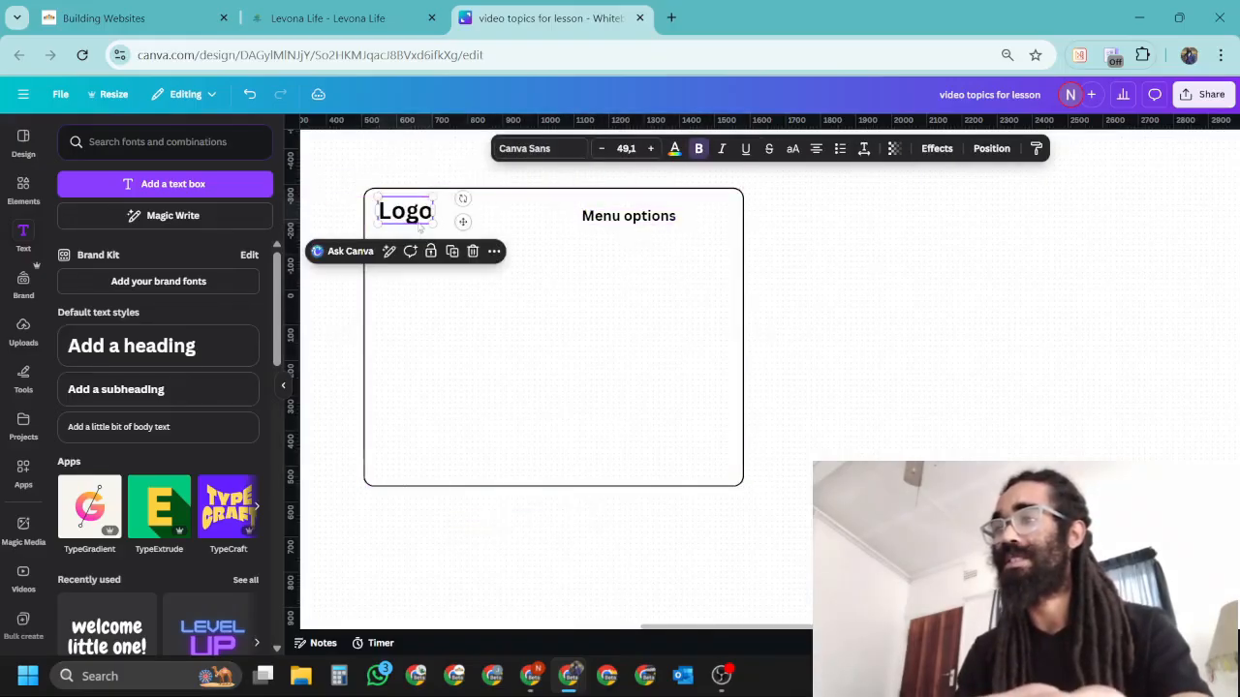
pyautogui.moveTo(463, 221)
pyautogui.mouseDown()
pyautogui.moveTo(485, 247)
pyautogui.moveTo(485, 229)
pyautogui.mouseUp()
pyautogui.click(629, 217)
pyautogui.moveTo(640, 252); pyautogui.dragTo(677, 269)
# Copy "Menu options" above the rectangle, change the copy to "Homepage", enlarge it to about size 60.7 and centre it over the outline
pyautogui.scroll(2, 507, 372)
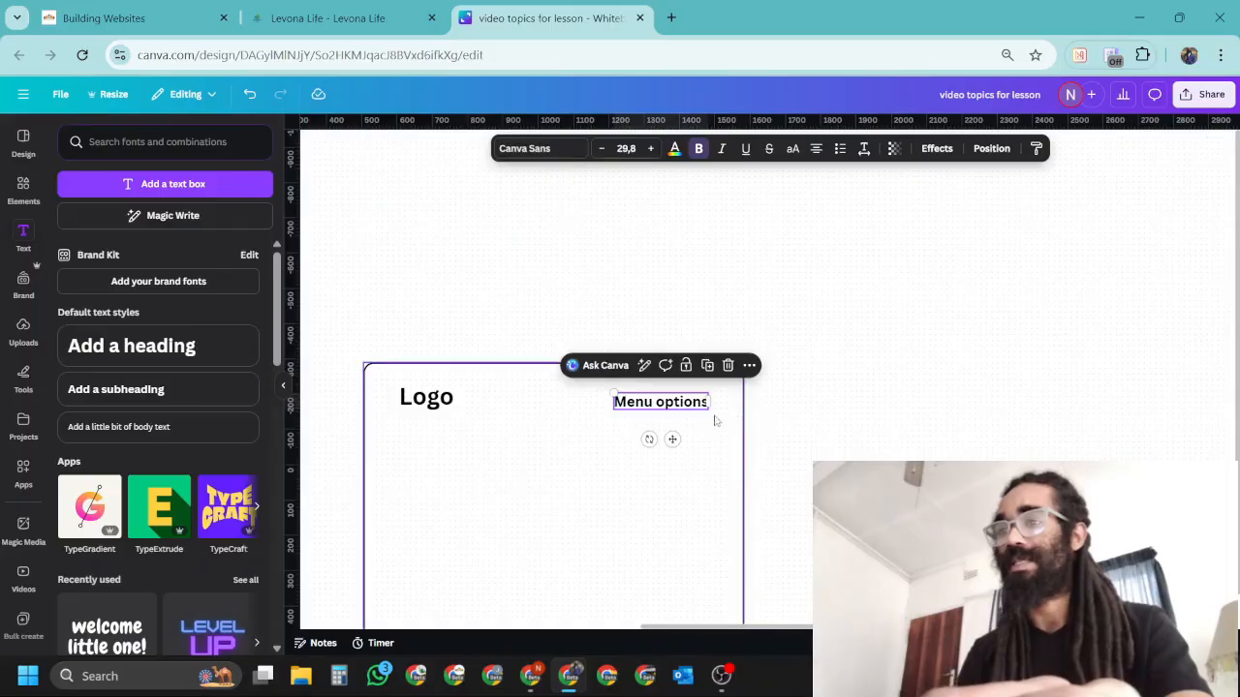
pyautogui.keyDown('alt'); pyautogui.moveTo(672, 439); pyautogui.dragTo(555, 363); pyautogui.keyUp('alt')
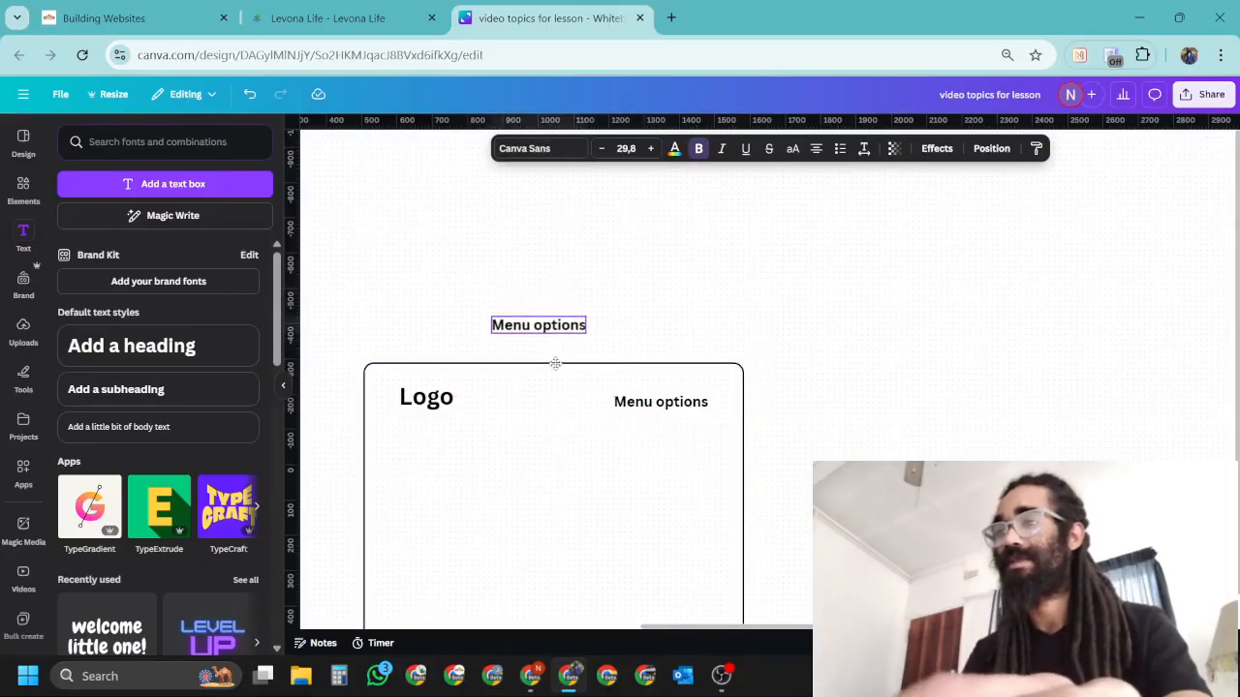
pyautogui.doubleClick(569, 327)
pyautogui.write('Homepage')
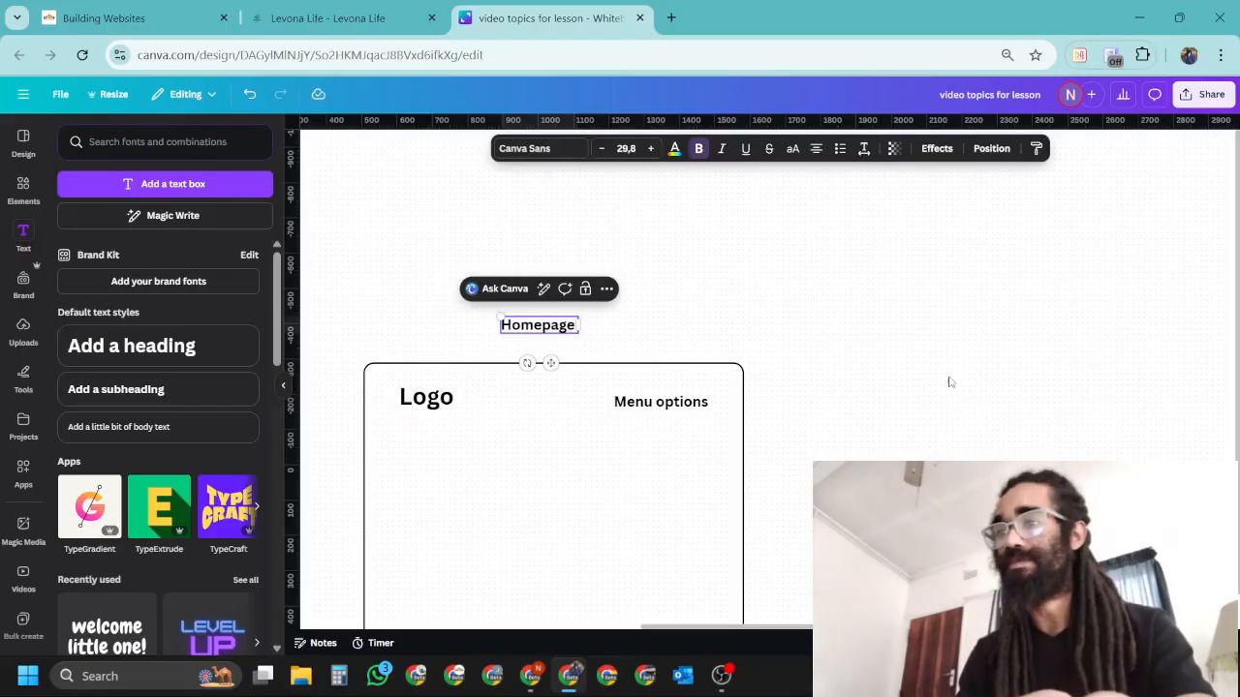
pyautogui.press('Escape')
pyautogui.moveTo(496, 312); pyautogui.dragTo(418, 297)
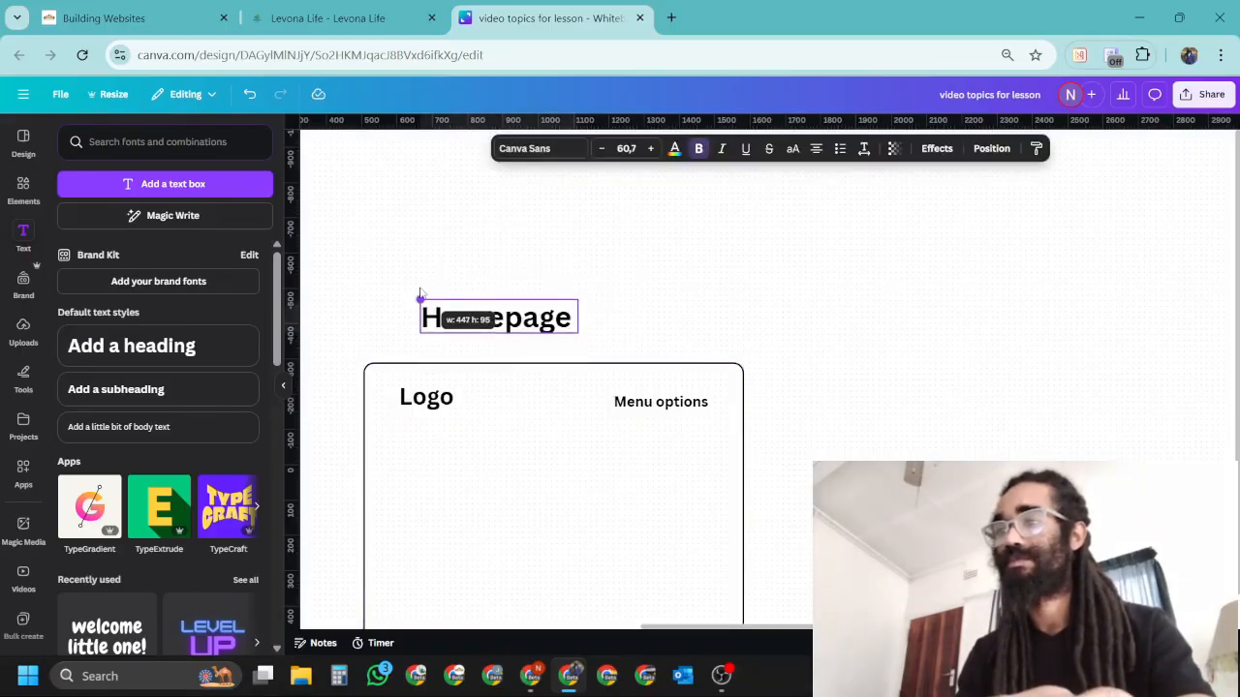
pyautogui.moveTo(511, 363); pyautogui.dragTo(570, 384)
# Place a copy of "Menu options" below the logo inside the rectangle and change its text to "Title"
pyautogui.scroll(-4, 849, 383)
pyautogui.scroll(2, 775, 378)
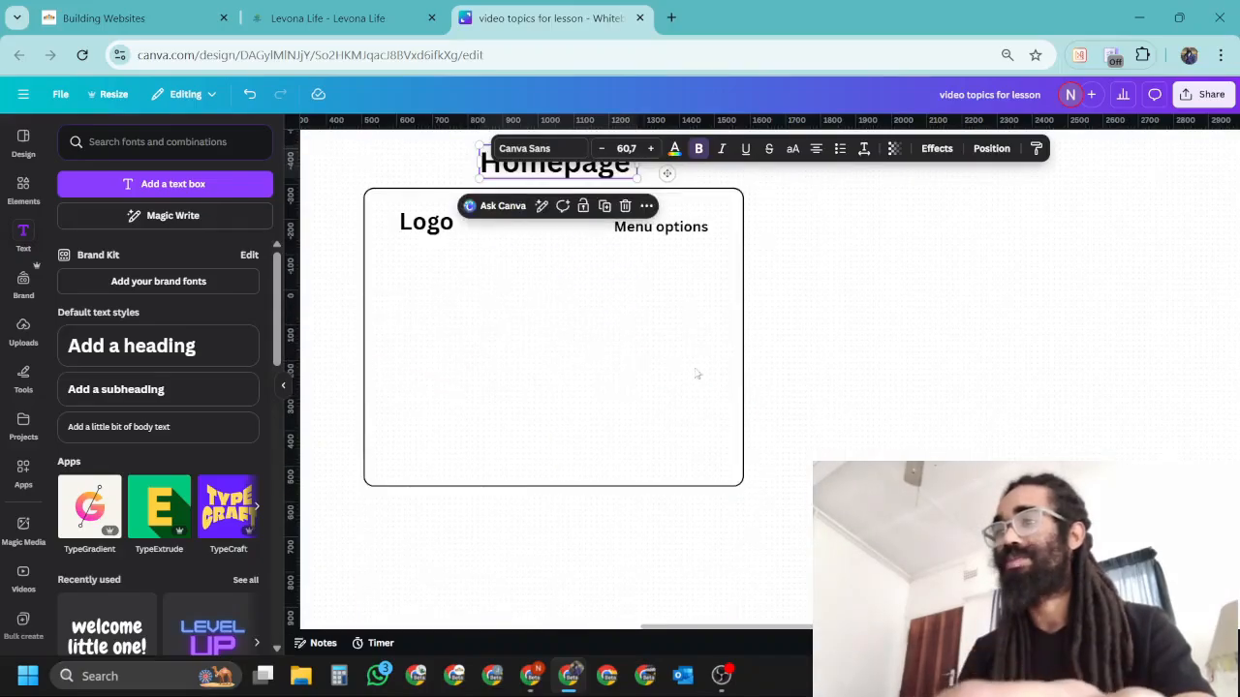
pyautogui.scroll(2, 880, 434)
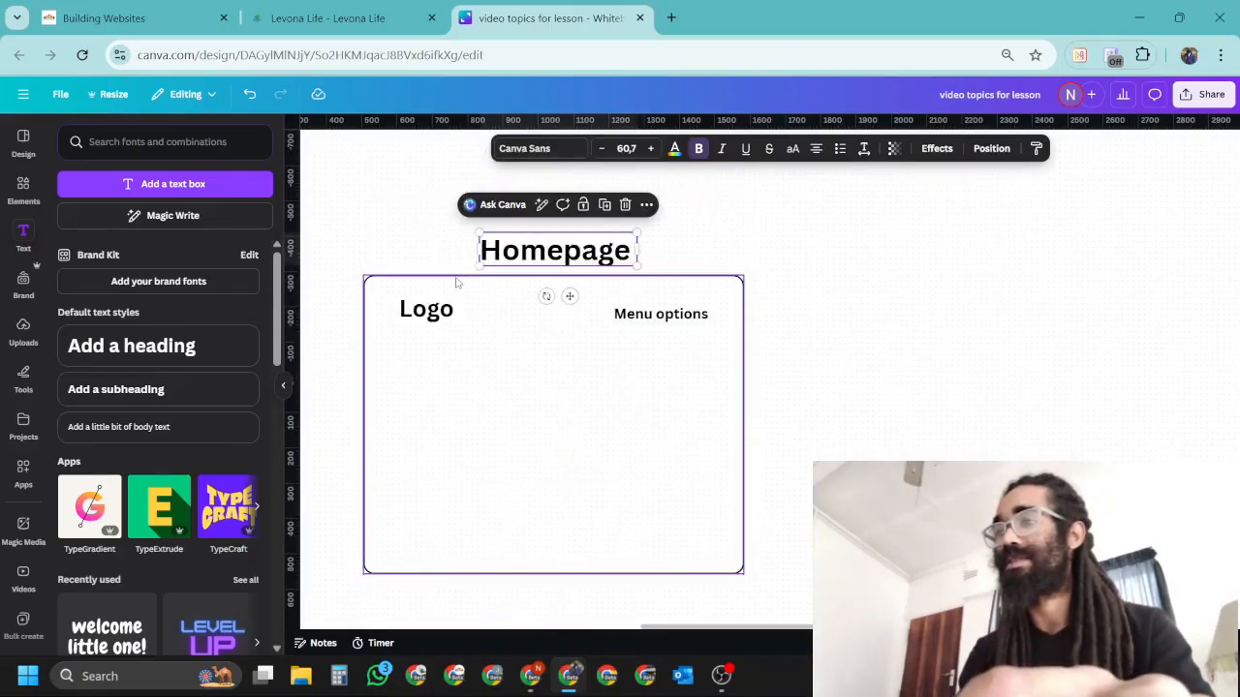
pyautogui.click(535, 357)
pyautogui.click(670, 323)
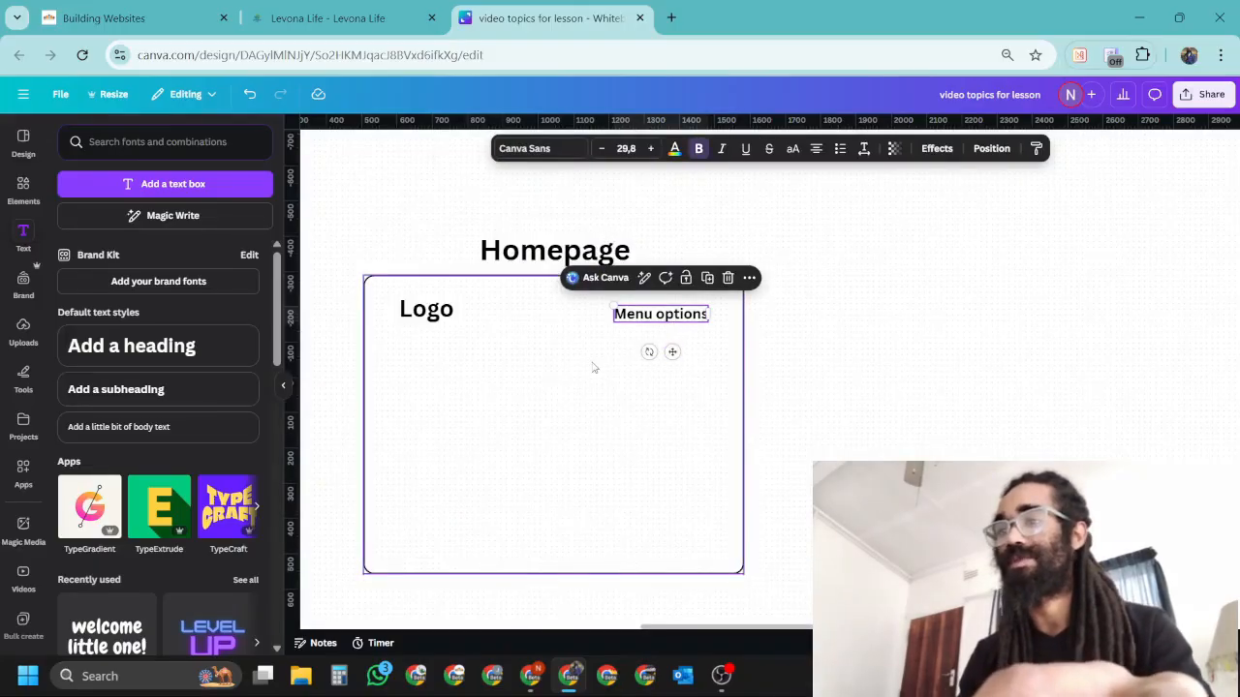
pyautogui.moveTo(672, 352); pyautogui.dragTo(474, 401)
pyautogui.click(474, 402)
pyautogui.write('Title')
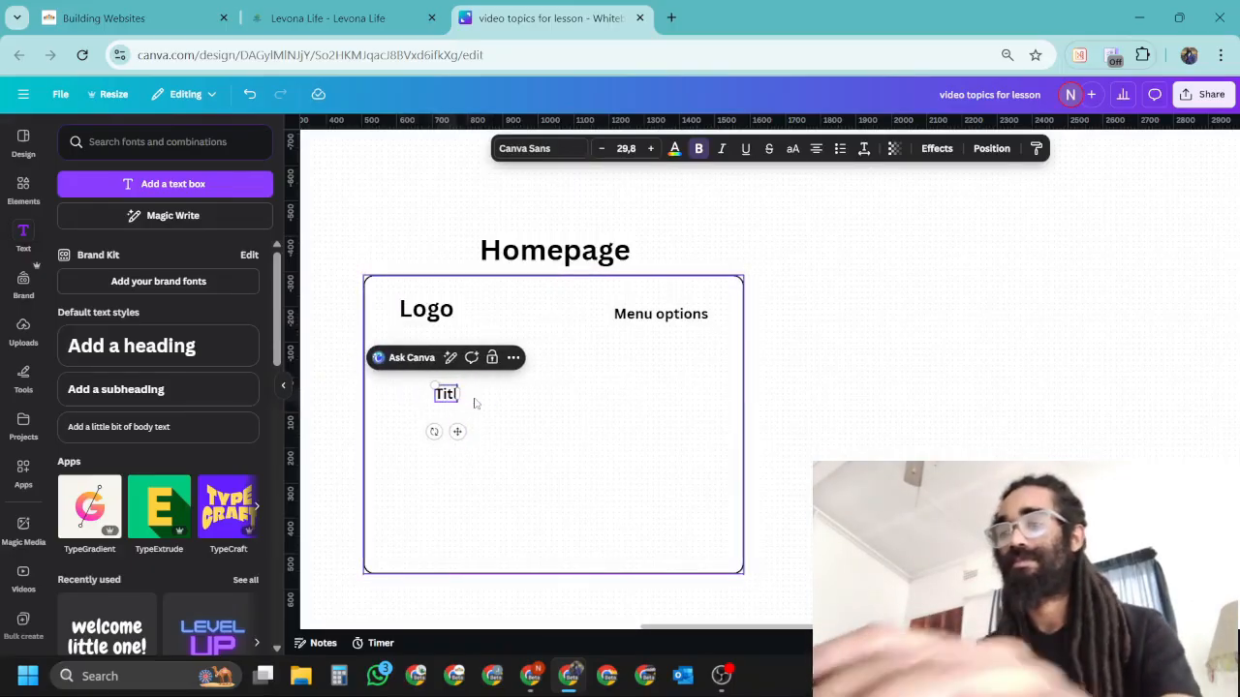
pyautogui.click(508, 422)
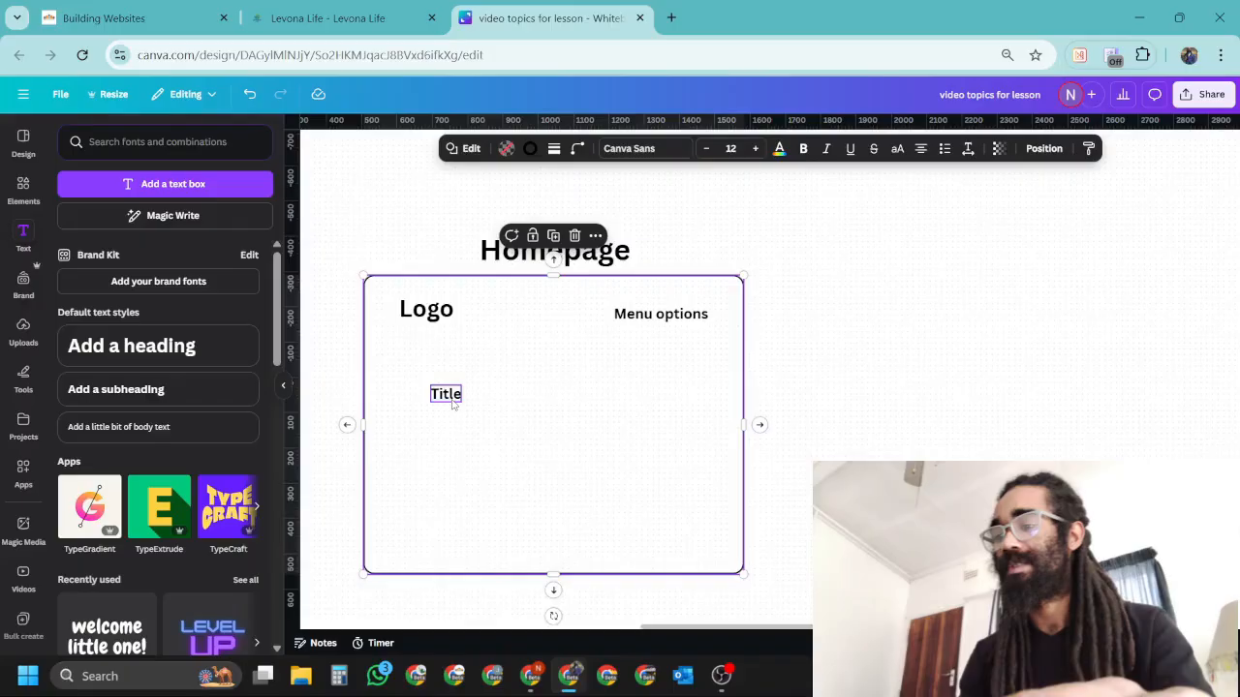
# Enlarge the "Title" text to about size 72.7 and align its left edge with "Logo"
pyautogui.click(453, 404)
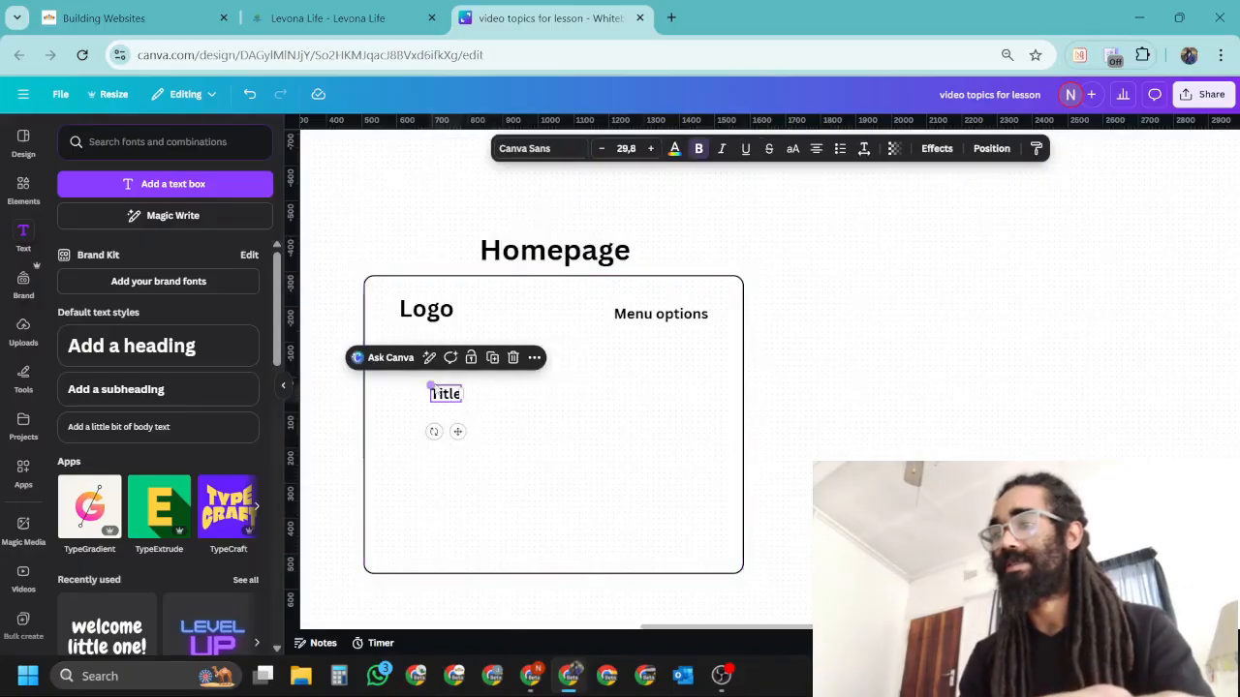
pyautogui.moveTo(429, 386); pyautogui.dragTo(386, 363)
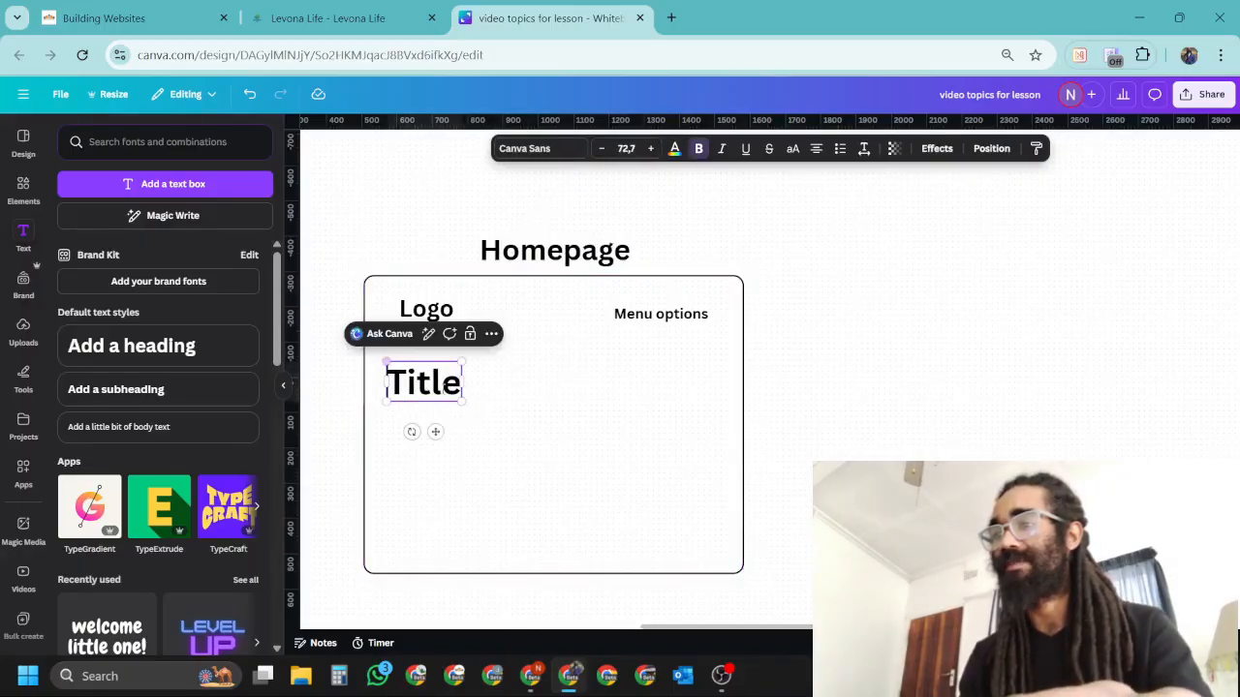
pyautogui.moveTo(437, 431); pyautogui.dragTo(457, 465)
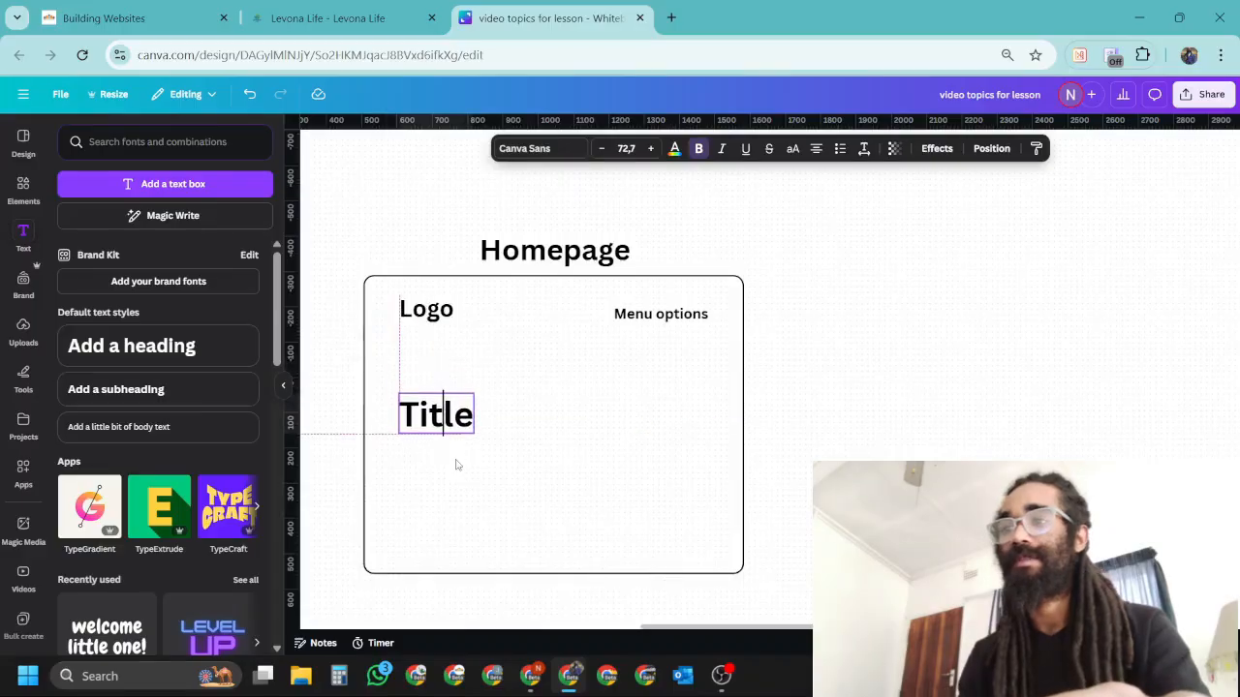
# Duplicate "Title" below the original, reduce the copy to about size 36.4 and change its text to "Sub text"
pyautogui.click(661, 313)
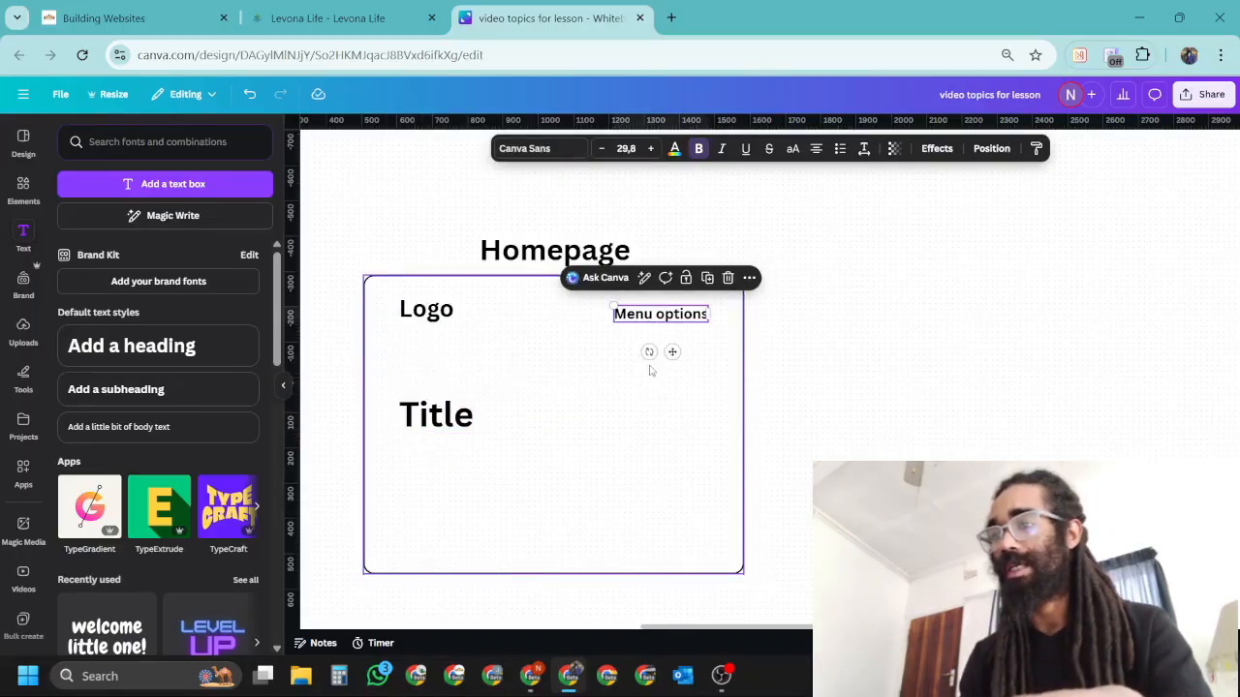
pyautogui.click(459, 414)
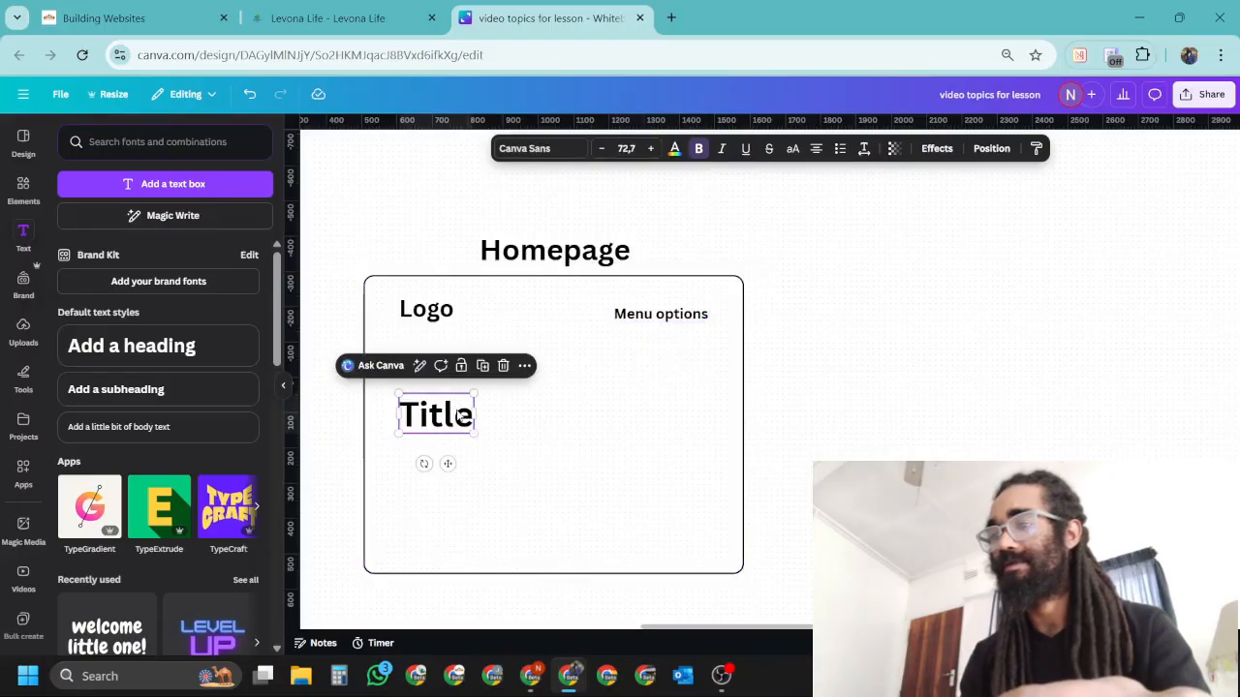
pyautogui.hotkey('ctrl', 'd')
pyautogui.moveTo(454, 469); pyautogui.dragTo(485, 516)
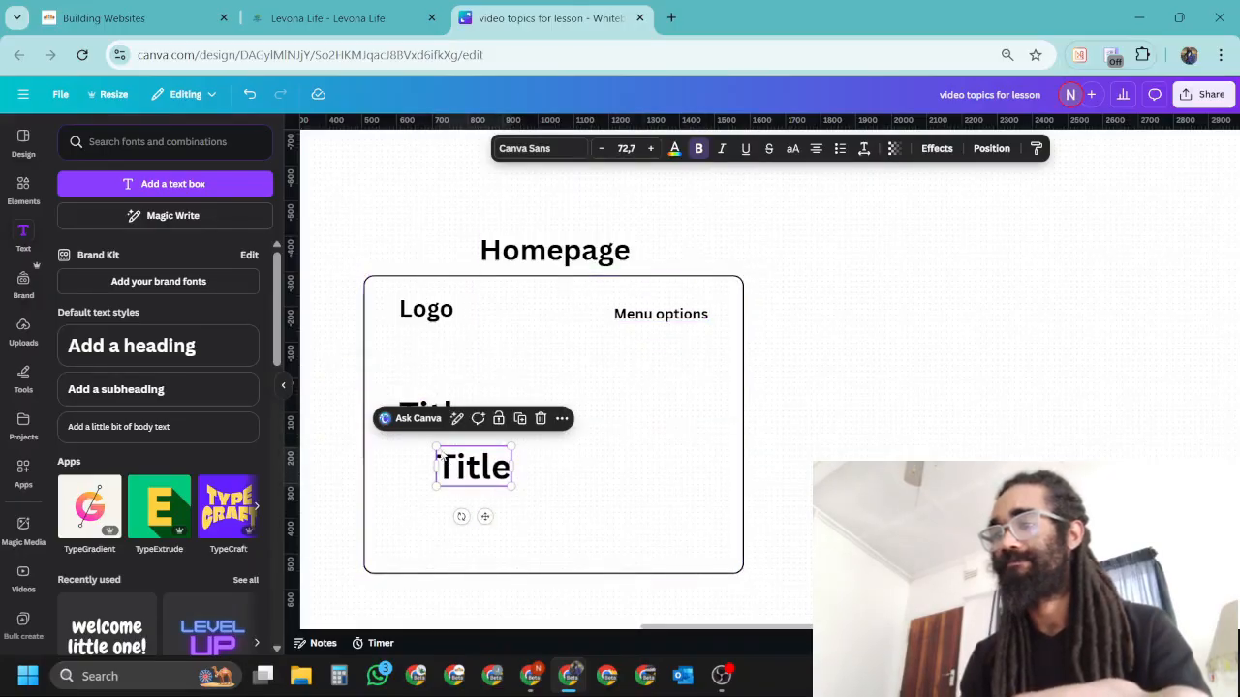
pyautogui.moveTo(436, 446); pyautogui.dragTo(475, 469)
pyautogui.doubleClick(494, 476)
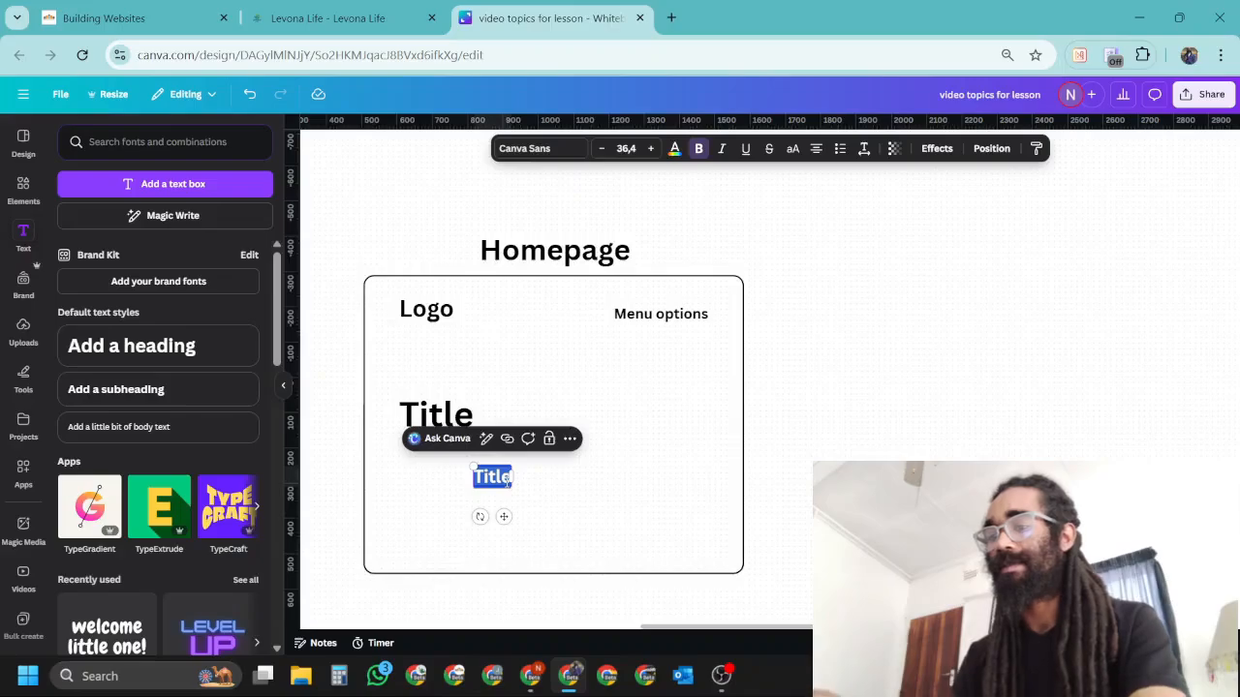
pyautogui.write('Sub text')
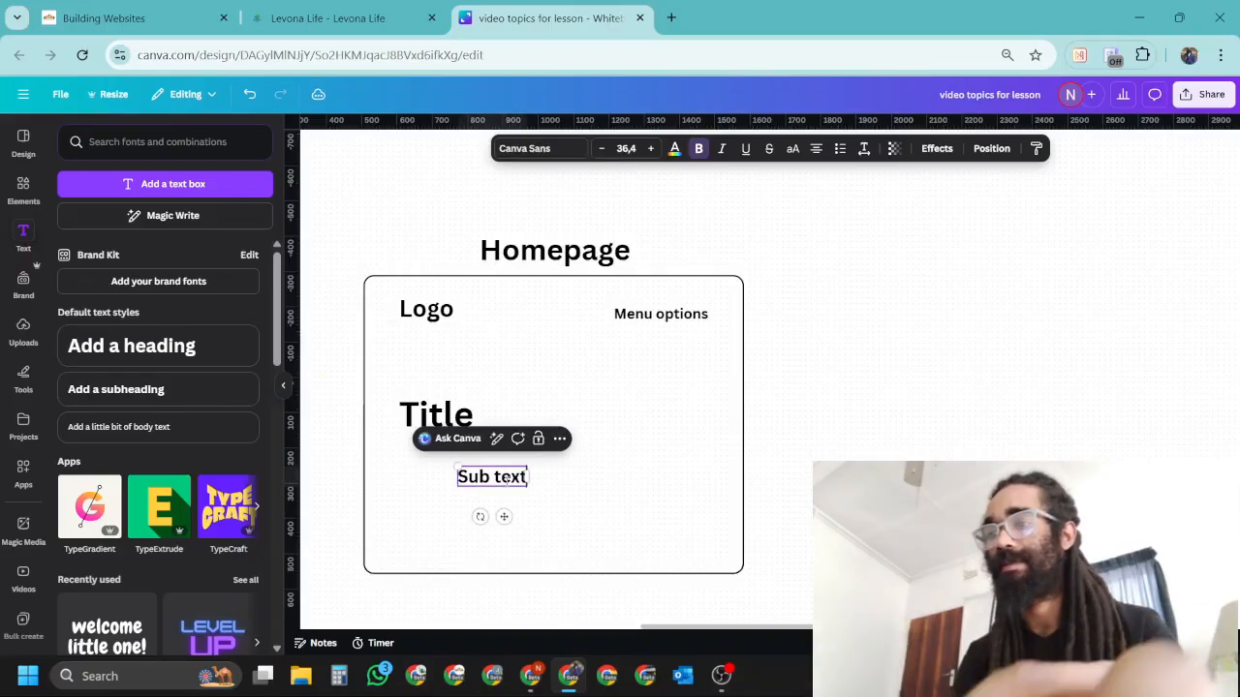
# Move "Sub text" up so it sits directly beneath "Title"
pyautogui.moveTo(513, 517); pyautogui.dragTo(455, 483)
pyautogui.click(510, 479)
pyautogui.click(466, 507)
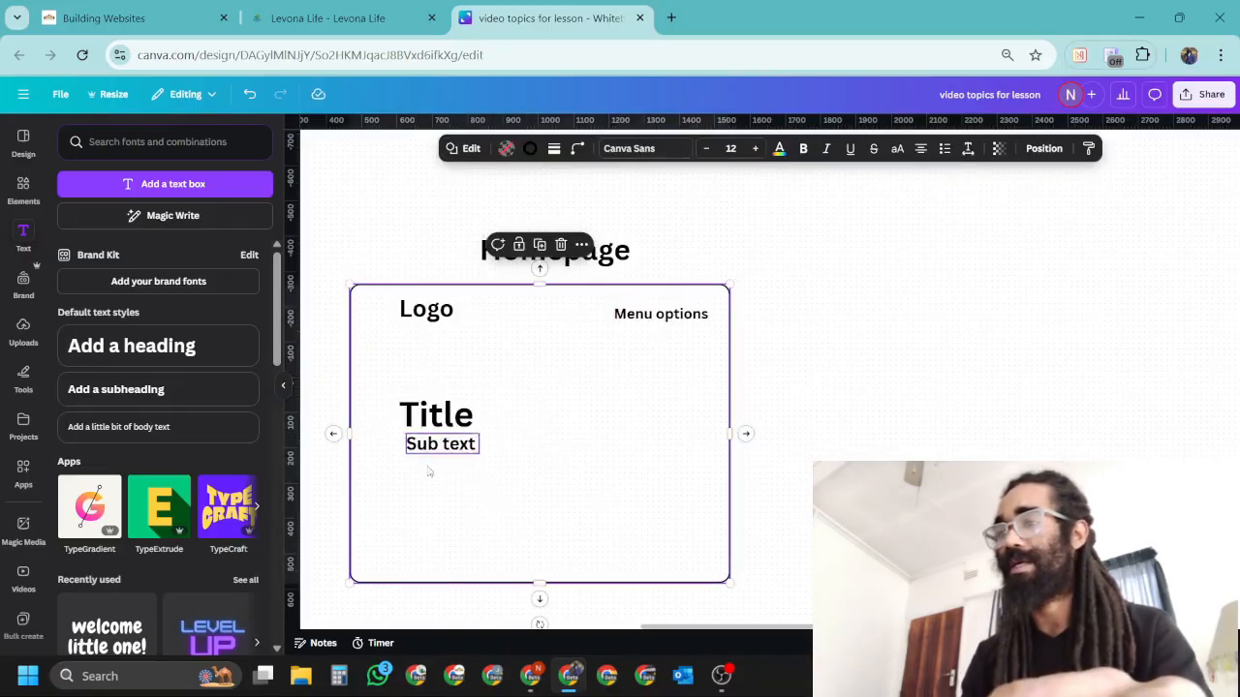
# Duplicate "Sub text", change the copy's text to "Button" and place it just below "Sub text", aligned to its left edge
pyautogui.click(455, 452)
pyautogui.hotkey('ctrl', 'd')
pyautogui.moveTo(462, 492); pyautogui.dragTo(448, 543)
pyautogui.doubleClick(452, 523)
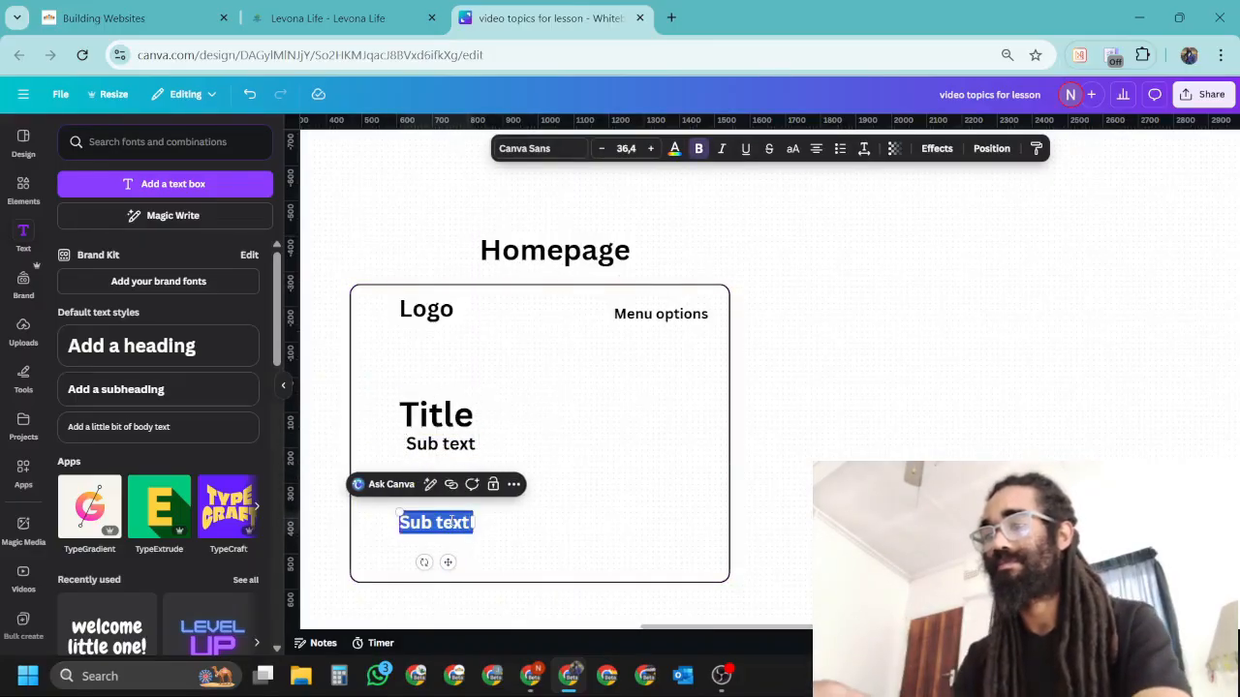
pyautogui.write('Button')
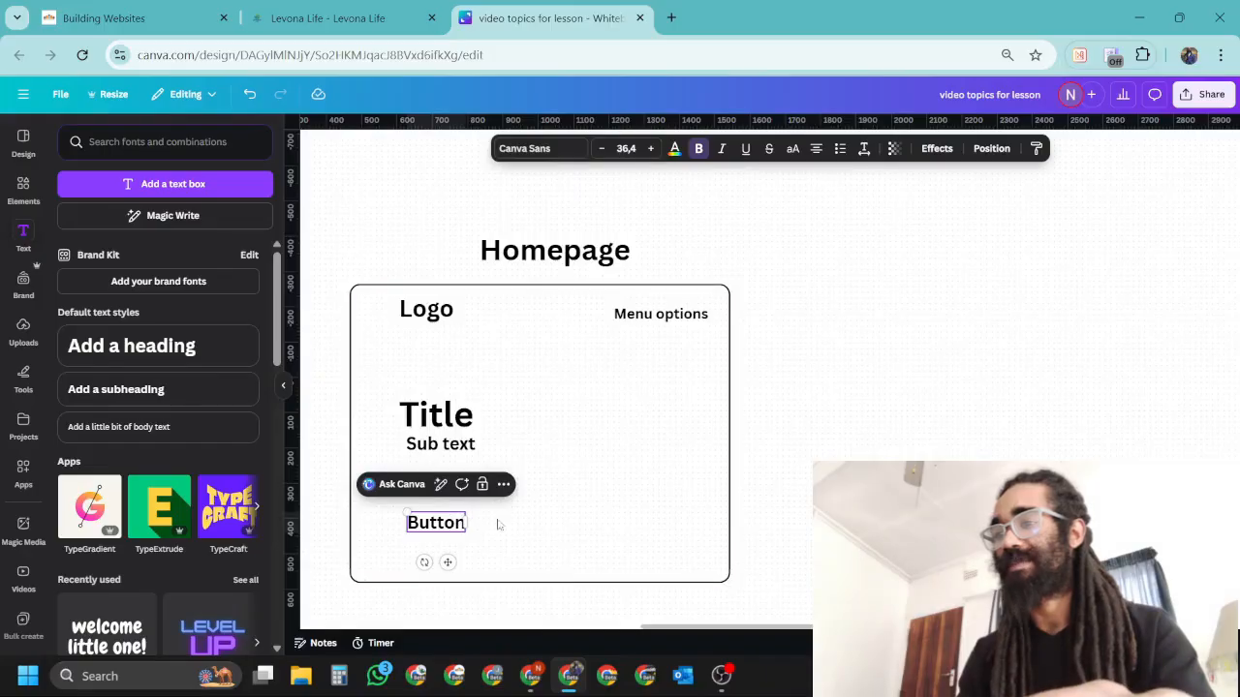
pyautogui.click(463, 540)
pyautogui.click(442, 530)
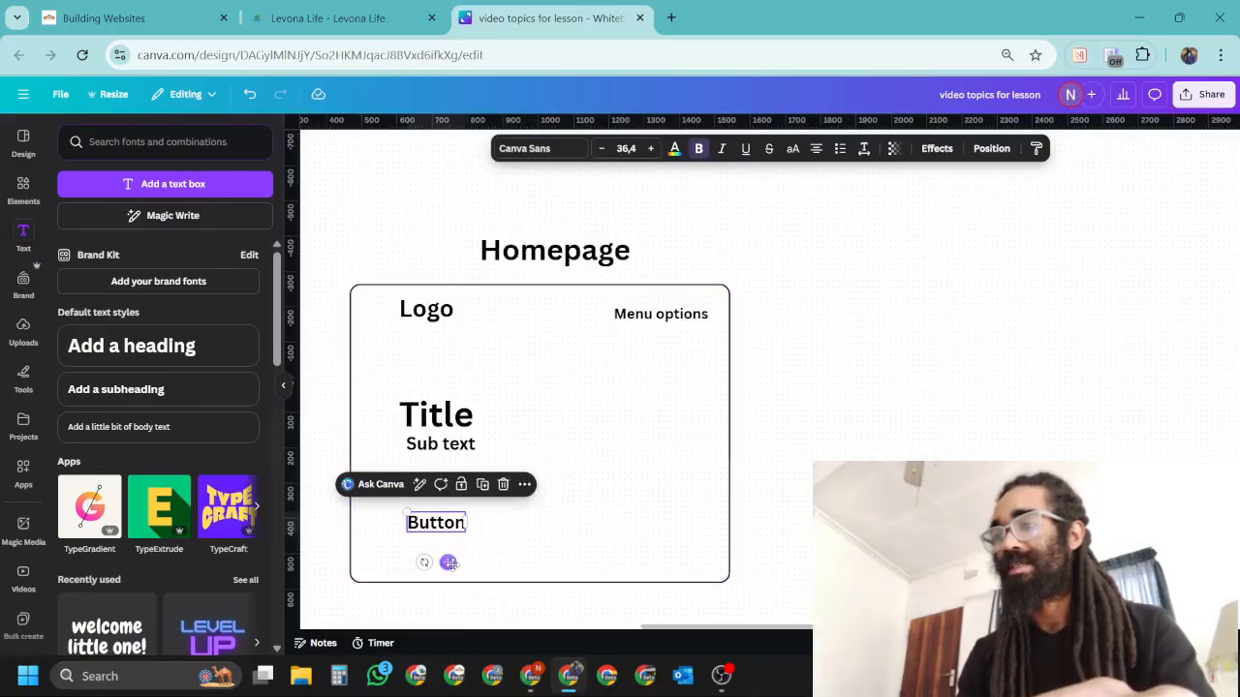
pyautogui.moveTo(448, 561); pyautogui.dragTo(449, 526)
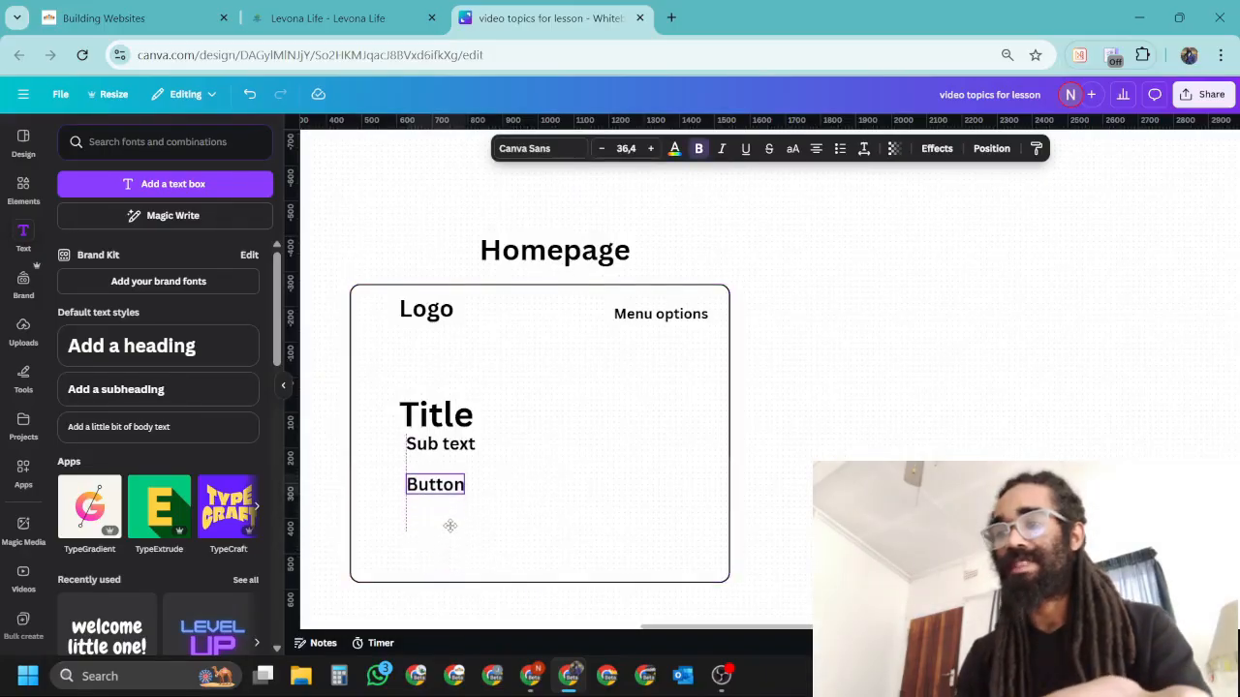
pyautogui.click(852, 444)
# Place a copy of "Menu options" in the right half of the homepage outline and change its text to "Needs a static background"
pyautogui.click(639, 418)
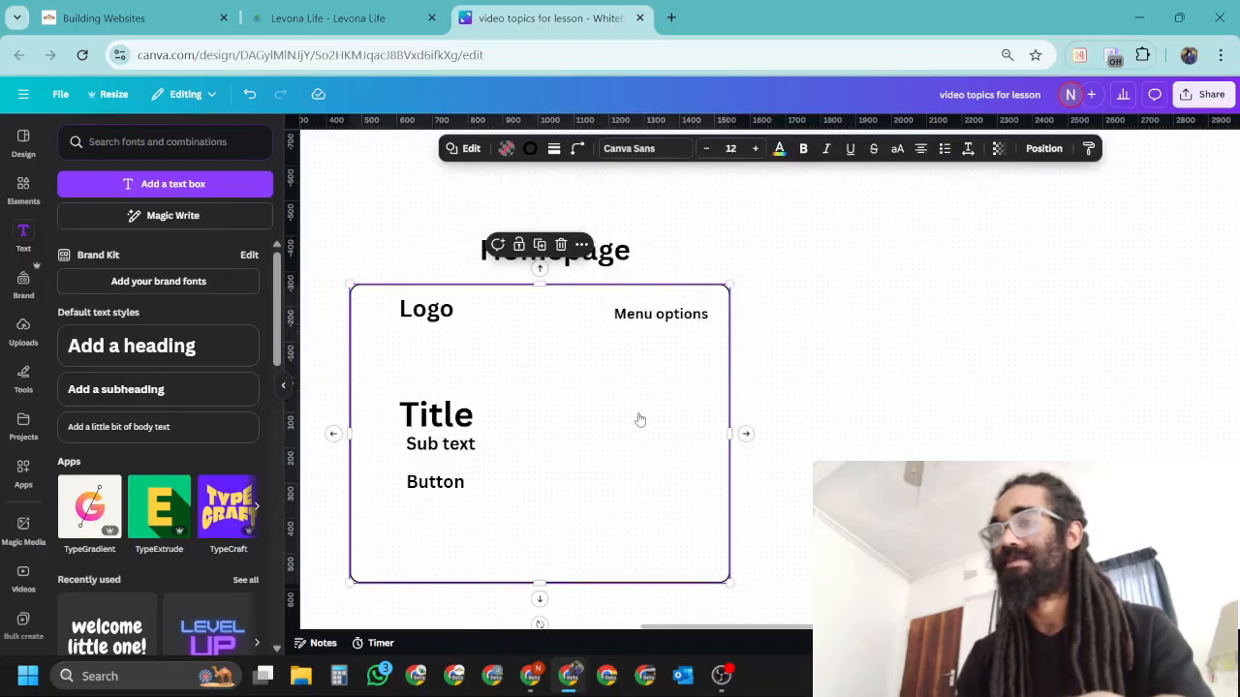
pyautogui.rightClick(639, 419)
pyautogui.click(627, 341)
pyautogui.click(631, 319)
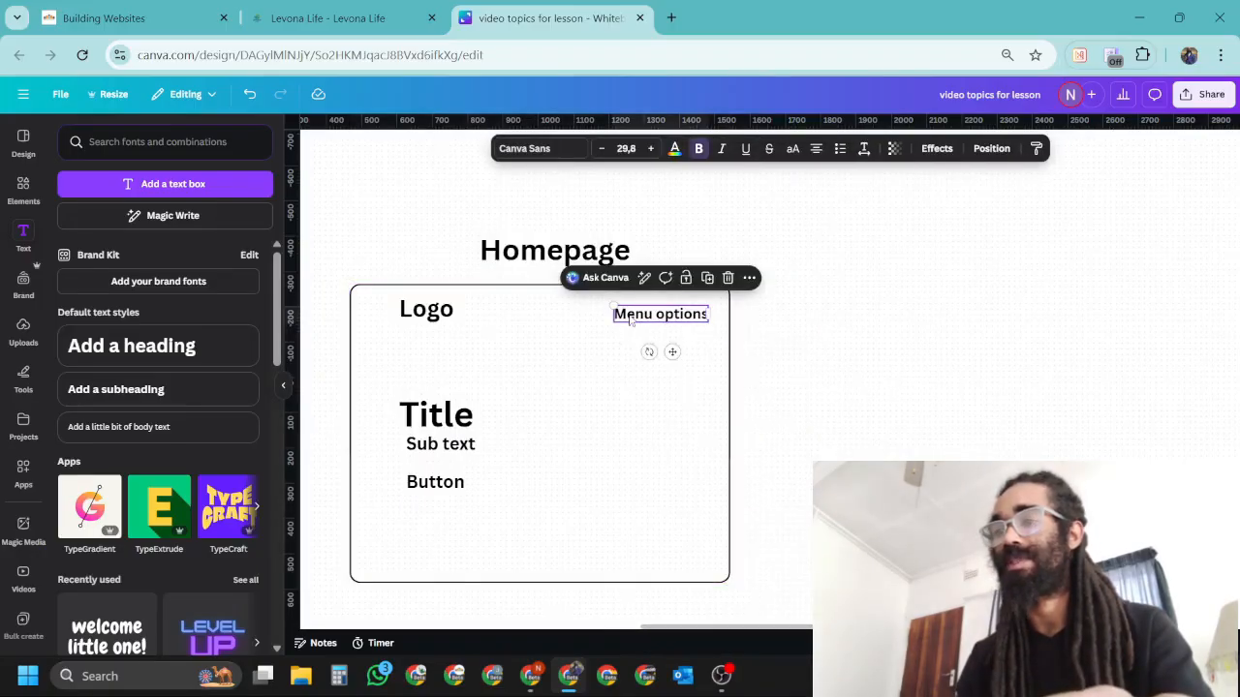
pyautogui.moveTo(671, 351); pyautogui.dragTo(656, 481)
pyautogui.doubleClick(655, 443)
pyautogui.write('Needs')
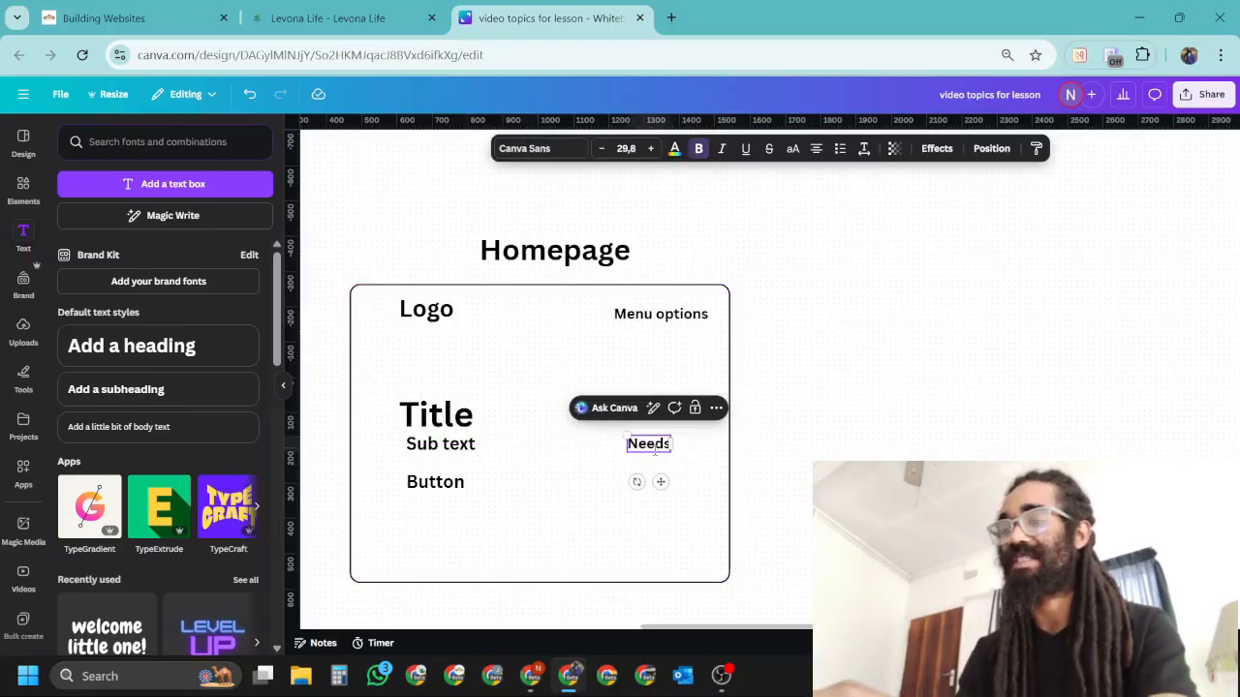
pyautogui.write(' a static')
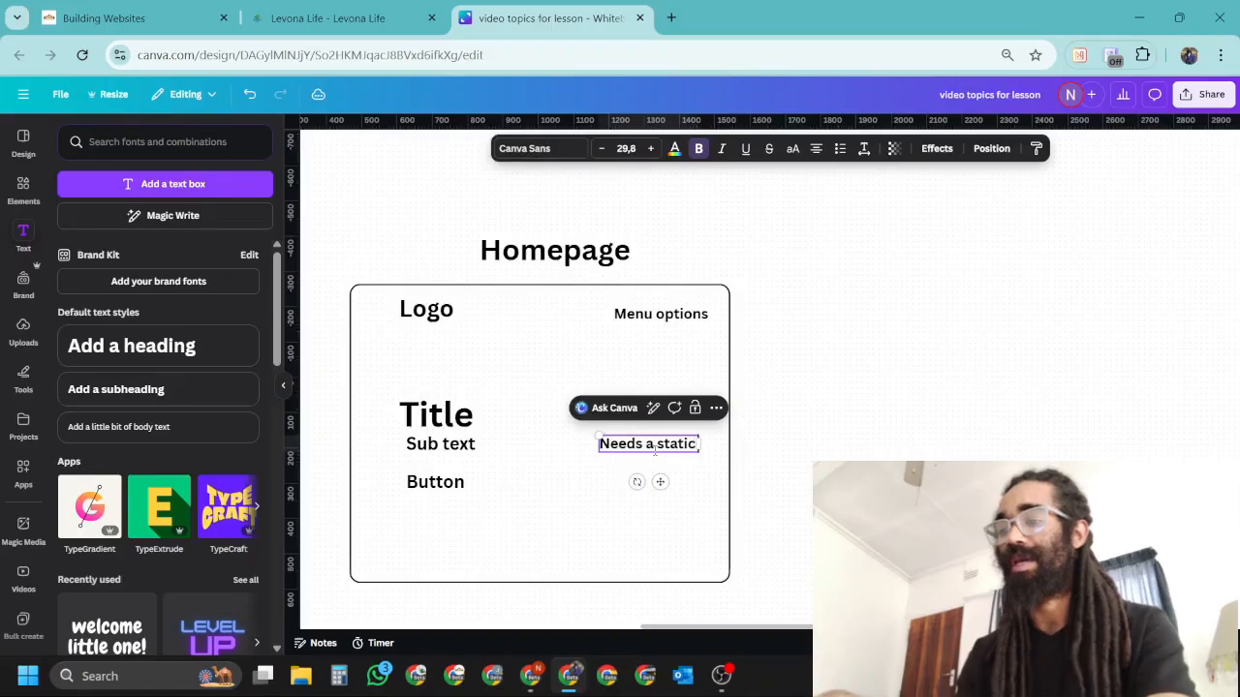
pyautogui.write(' background')
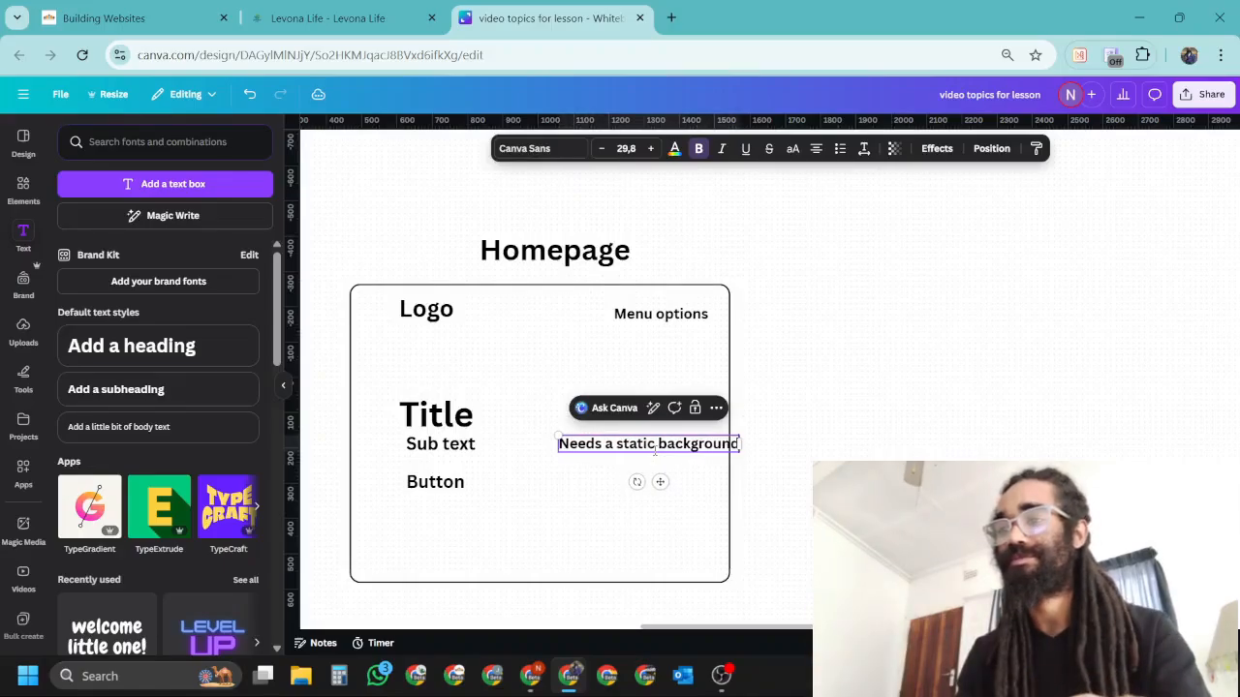
pyautogui.click(439, 379)
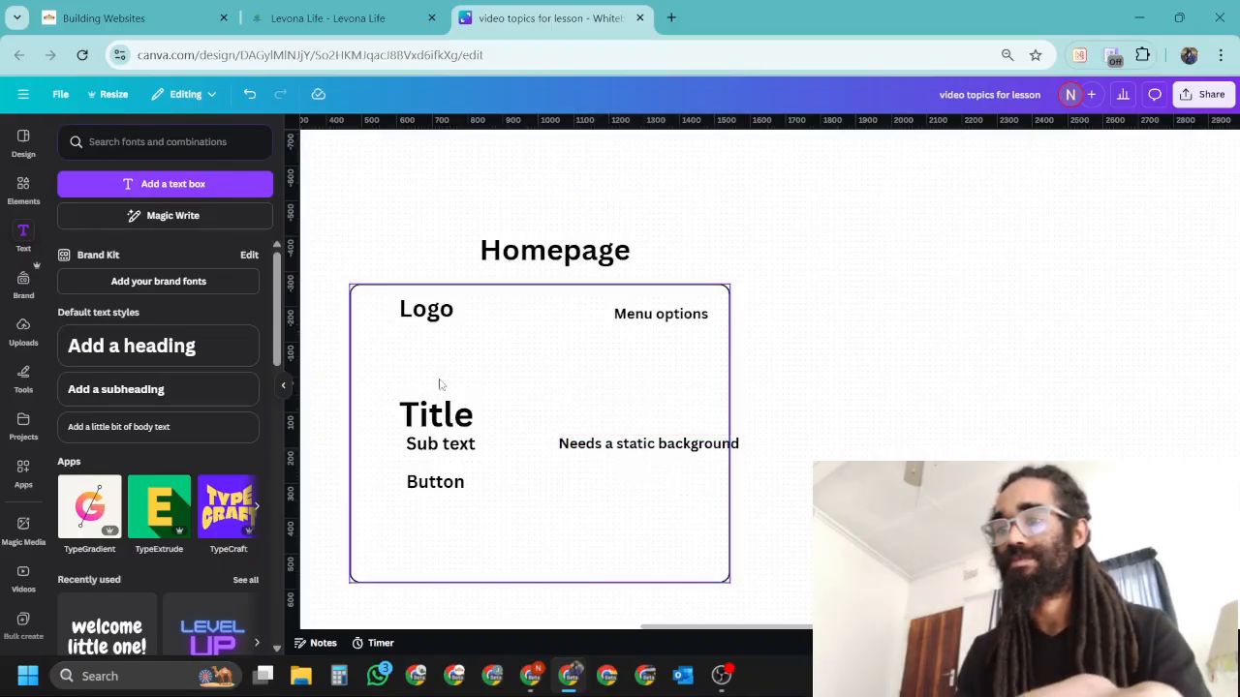
# Move the "Needs a static background" note to the lower-left corner of the homepage outline
pyautogui.click(664, 443)
pyautogui.moveTo(660, 481); pyautogui.dragTo(474, 596)
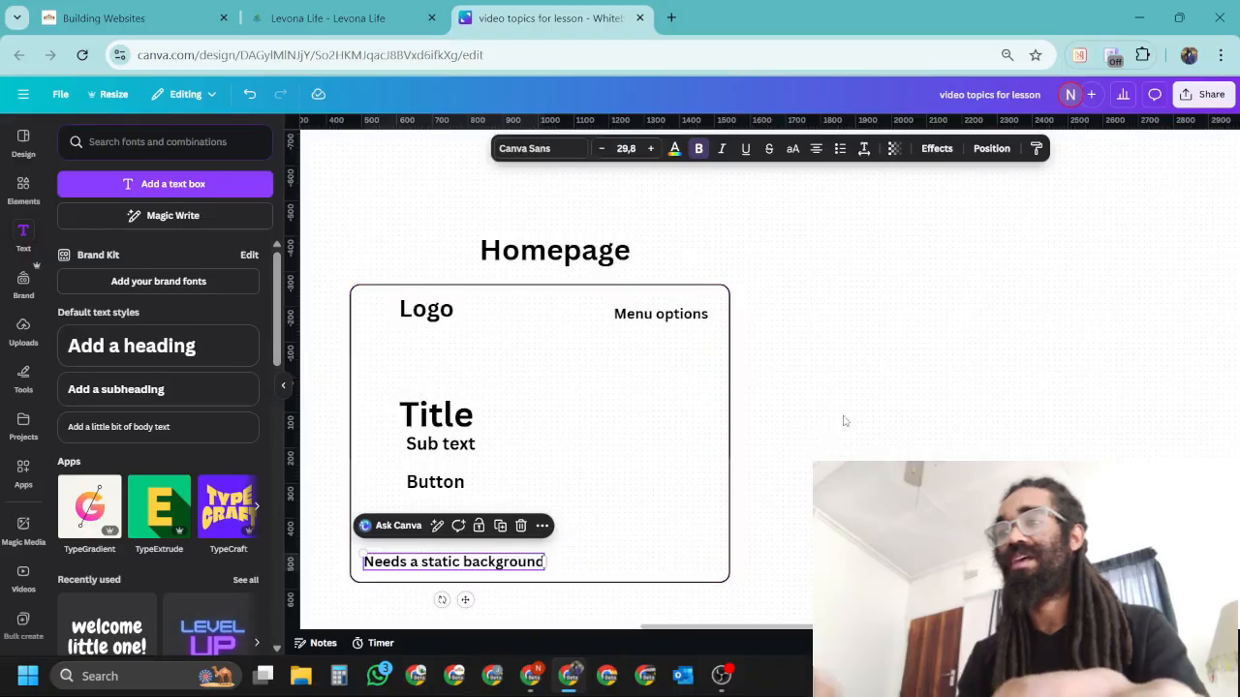
pyautogui.click(843, 421)
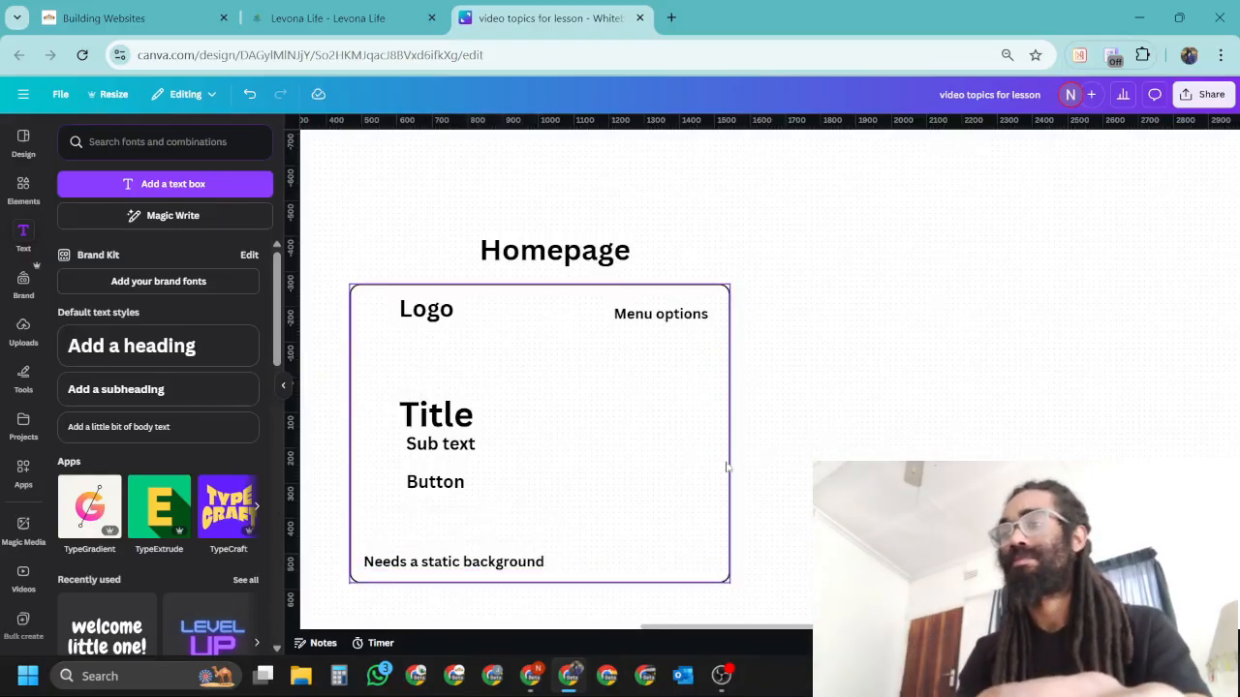
# Check the Levona Life homepage for elements to include in the sketch, and return to the whiteboard
pyautogui.click(664, 315)
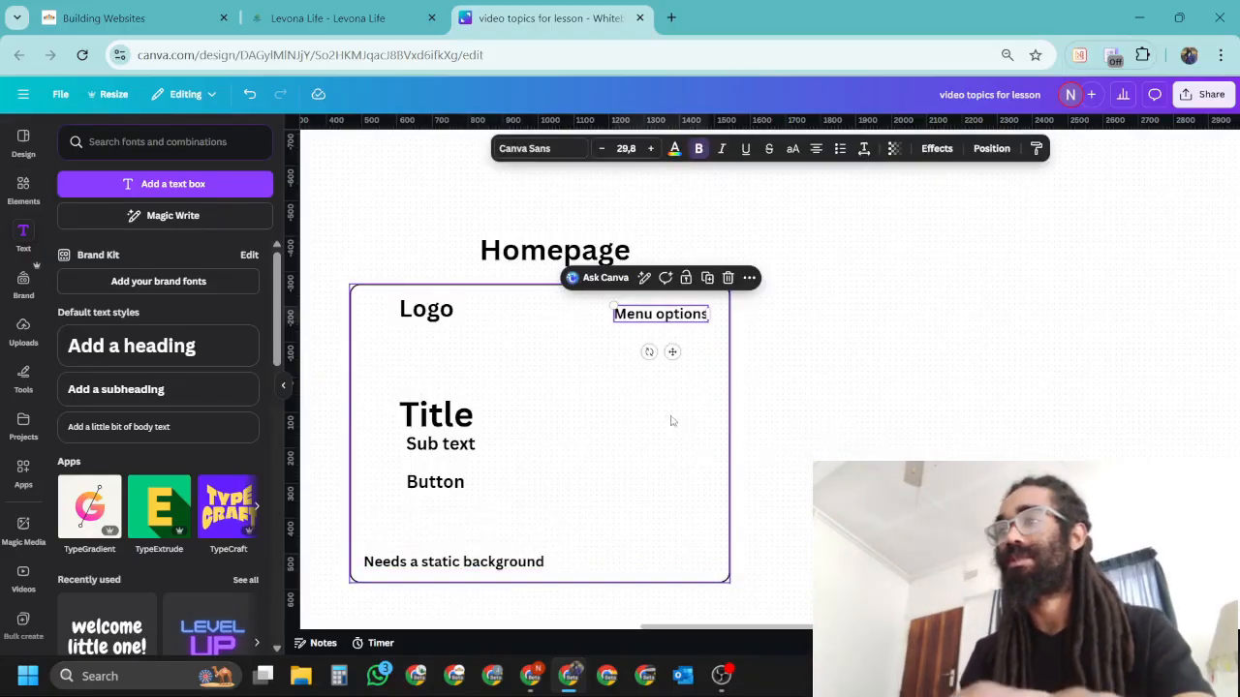
pyautogui.click(329, 18)
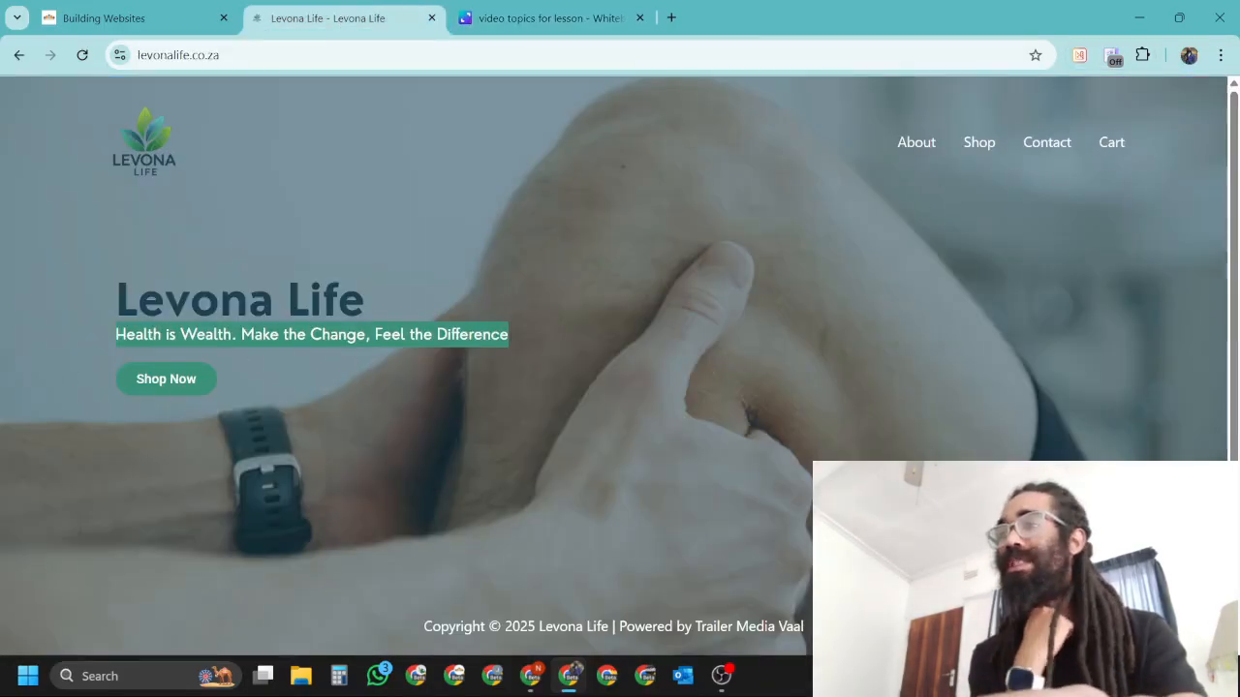
pyautogui.click(547, 18)
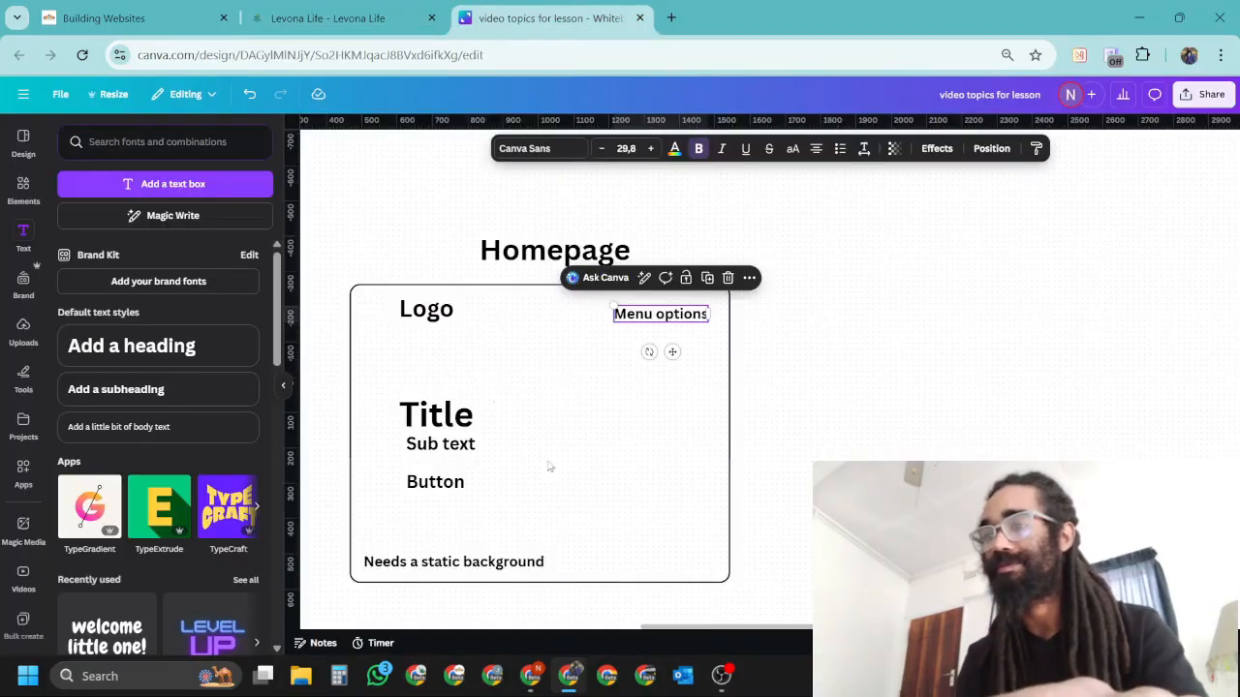
pyautogui.click(543, 405)
# Duplicate "Menu options" into the lower-right corner of the homepage outline and change the copy's text to "Cart option"
pyautogui.click(639, 319)
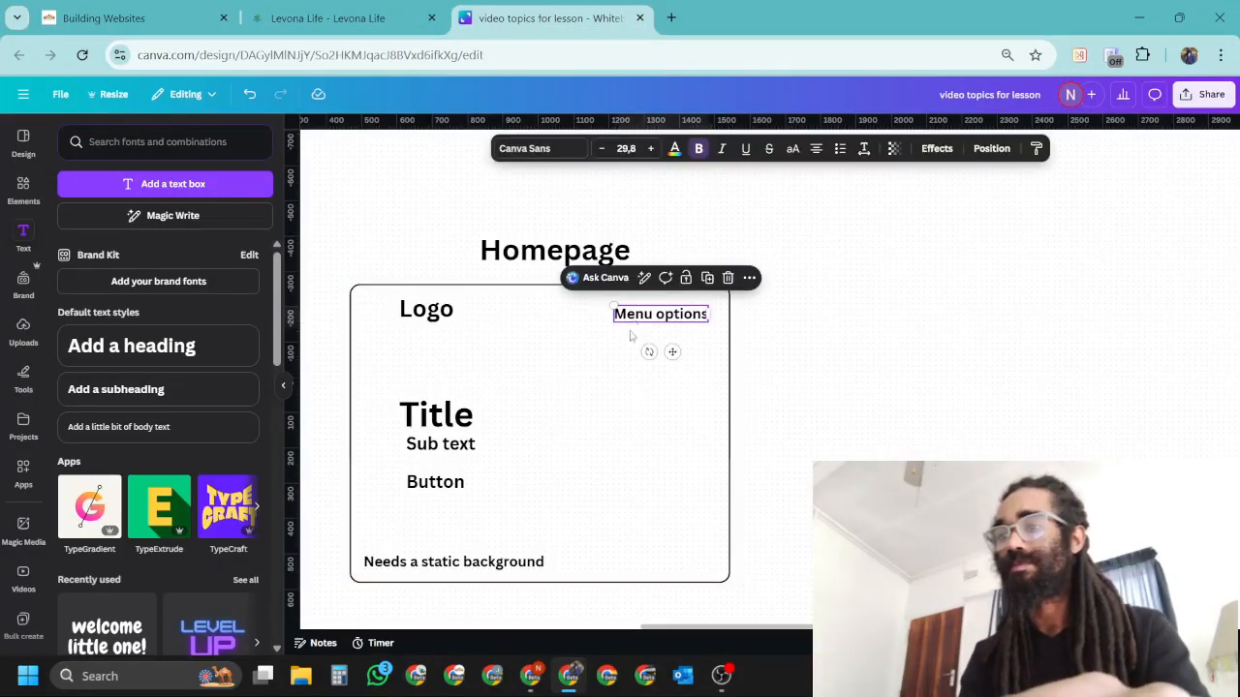
pyautogui.hotkey('ctrl', 'd')
pyautogui.moveTo(678, 359); pyautogui.dragTo(672, 583)
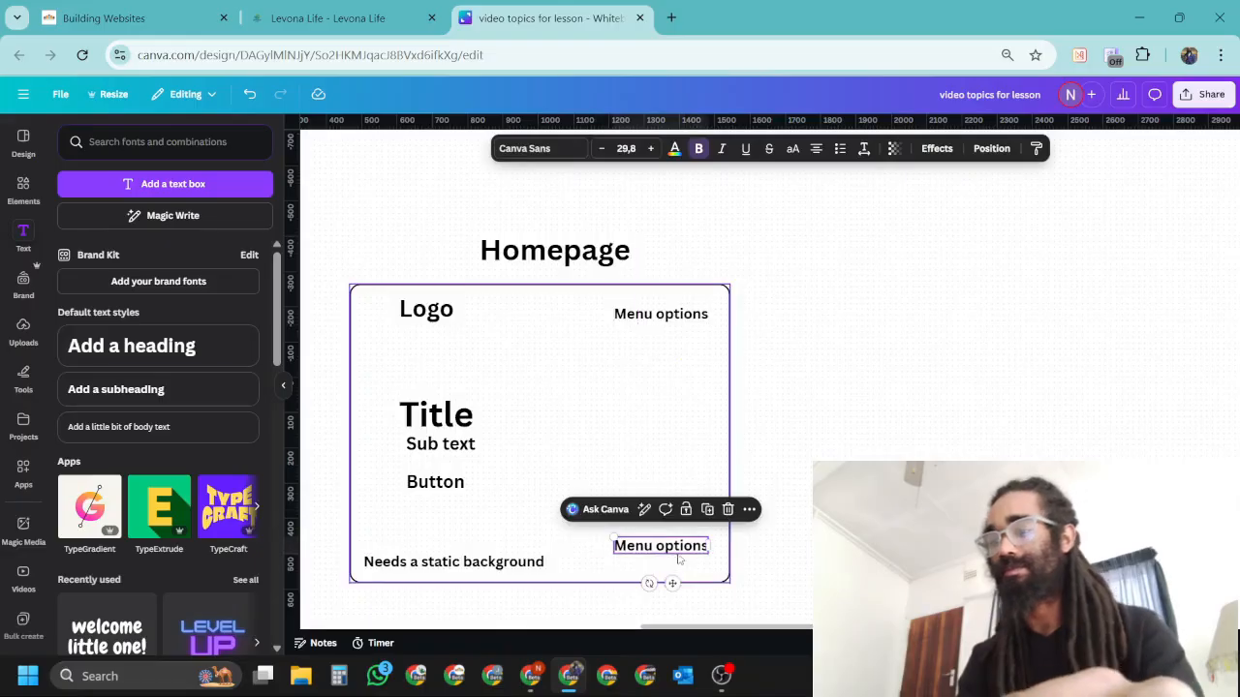
pyautogui.doubleClick(678, 545)
pyautogui.write('Cart')
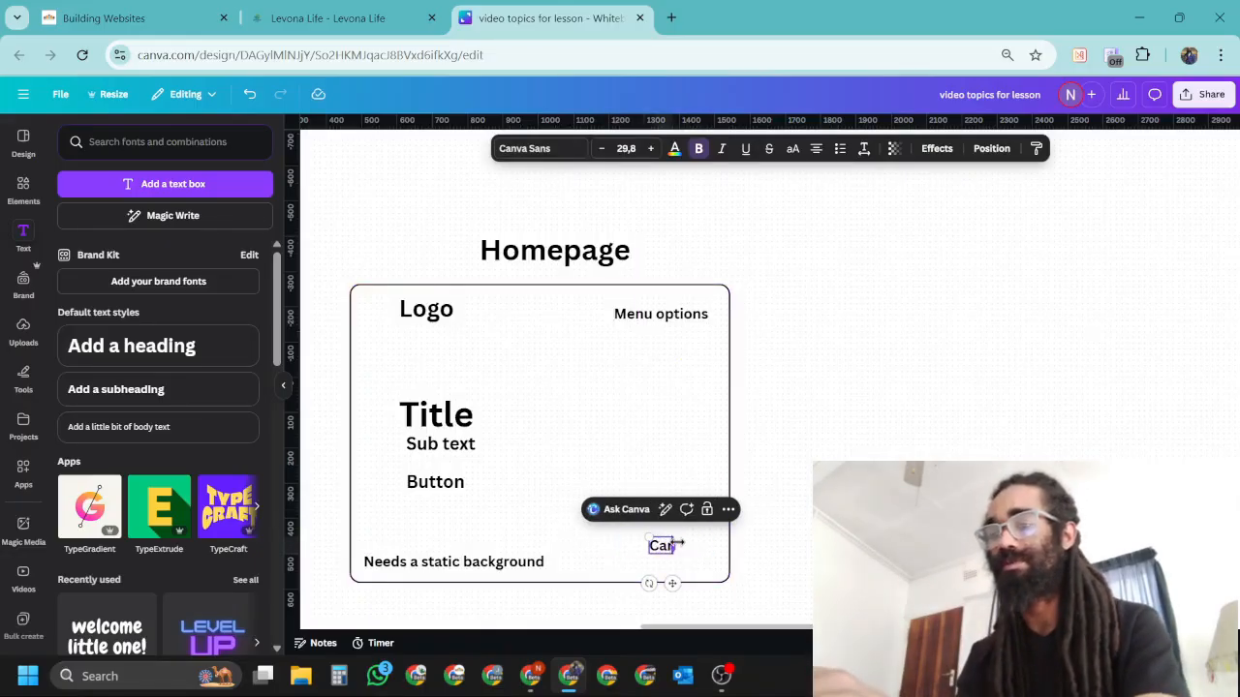
pyautogui.write(' c')
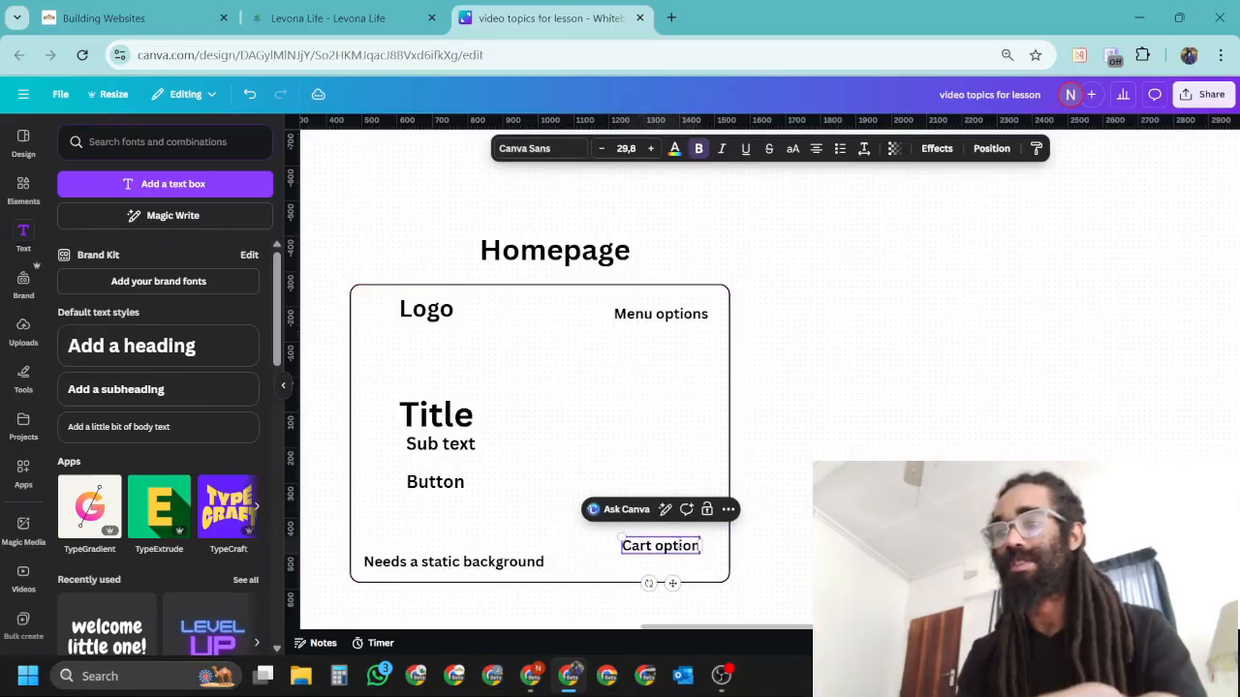
pyautogui.click(775, 398)
pyautogui.click(683, 547)
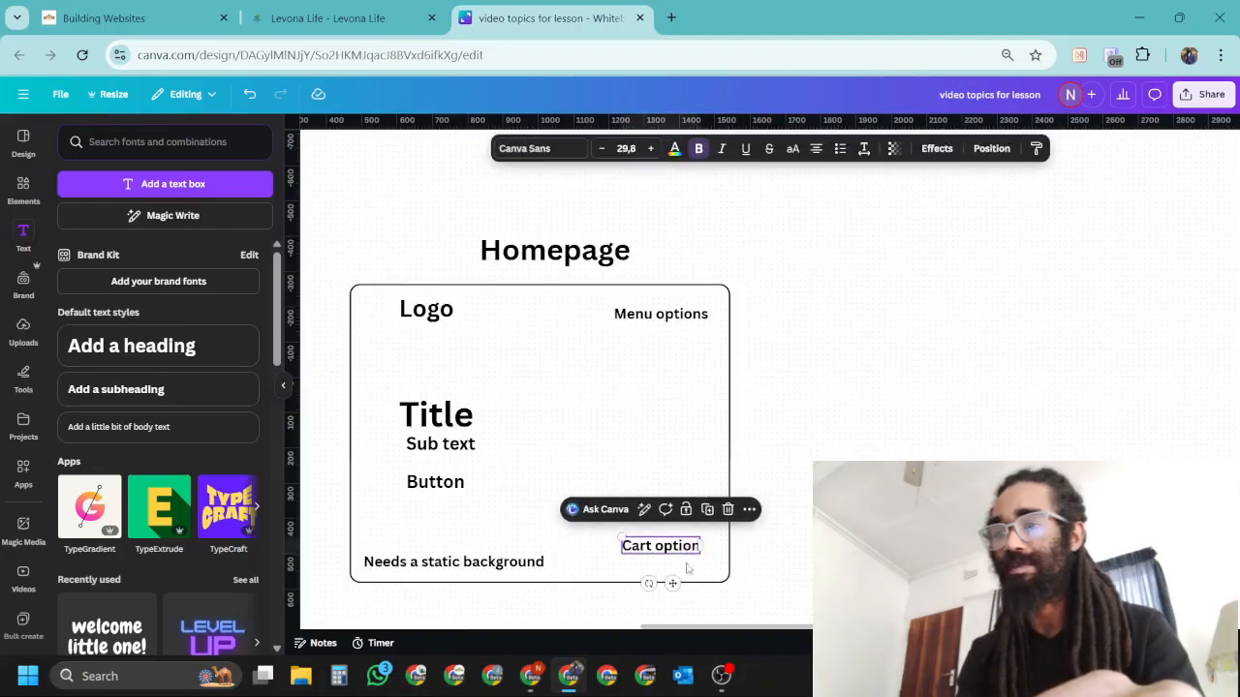
pyautogui.moveTo(674, 584); pyautogui.dragTo(668, 567)
pyautogui.click(911, 379)
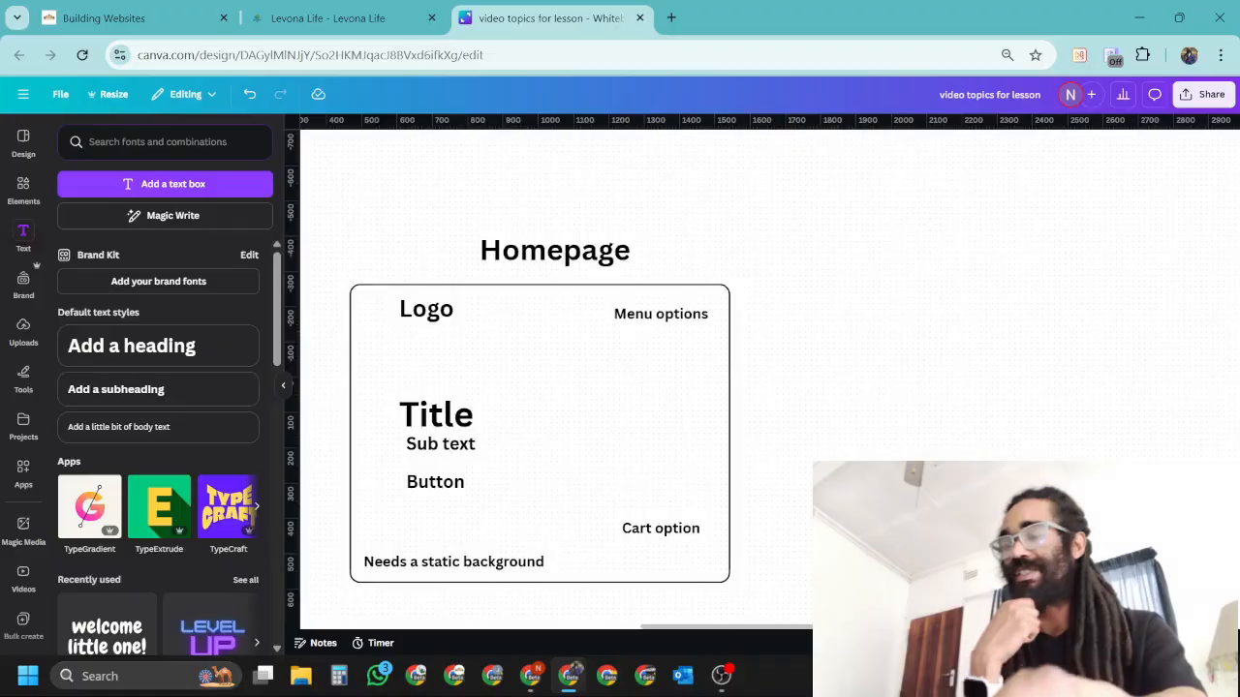
pyautogui.scroll(-1, 911, 379)
pyautogui.scroll(1, 944, 371)
pyautogui.scroll(-1, 853, 367)
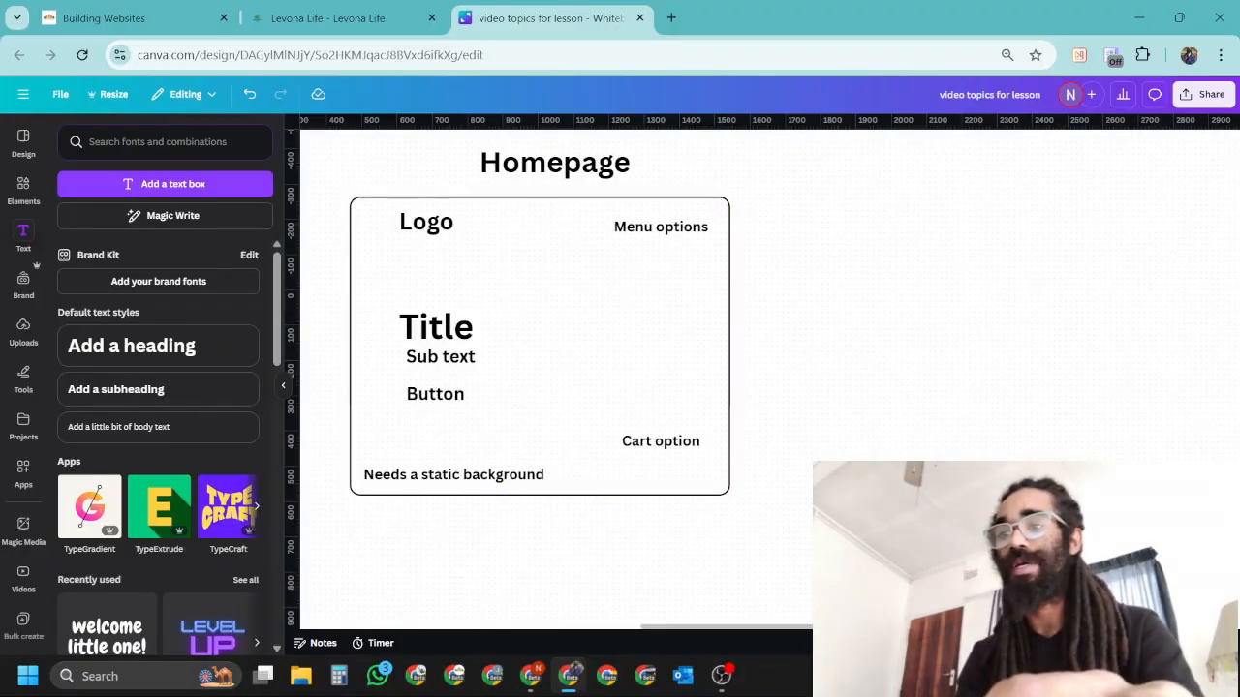
pyautogui.scroll(1, 540, 388)
pyautogui.hscroll(2, 770, 378)
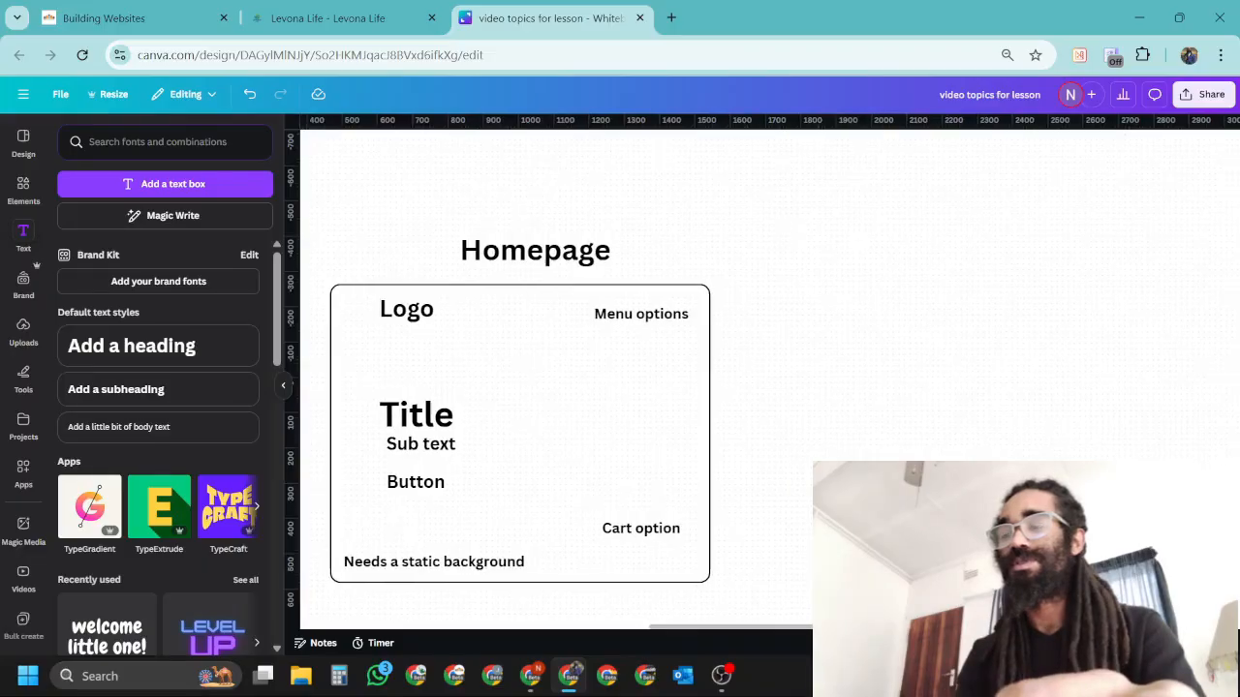
pyautogui.hscroll(-1, 770, 378)
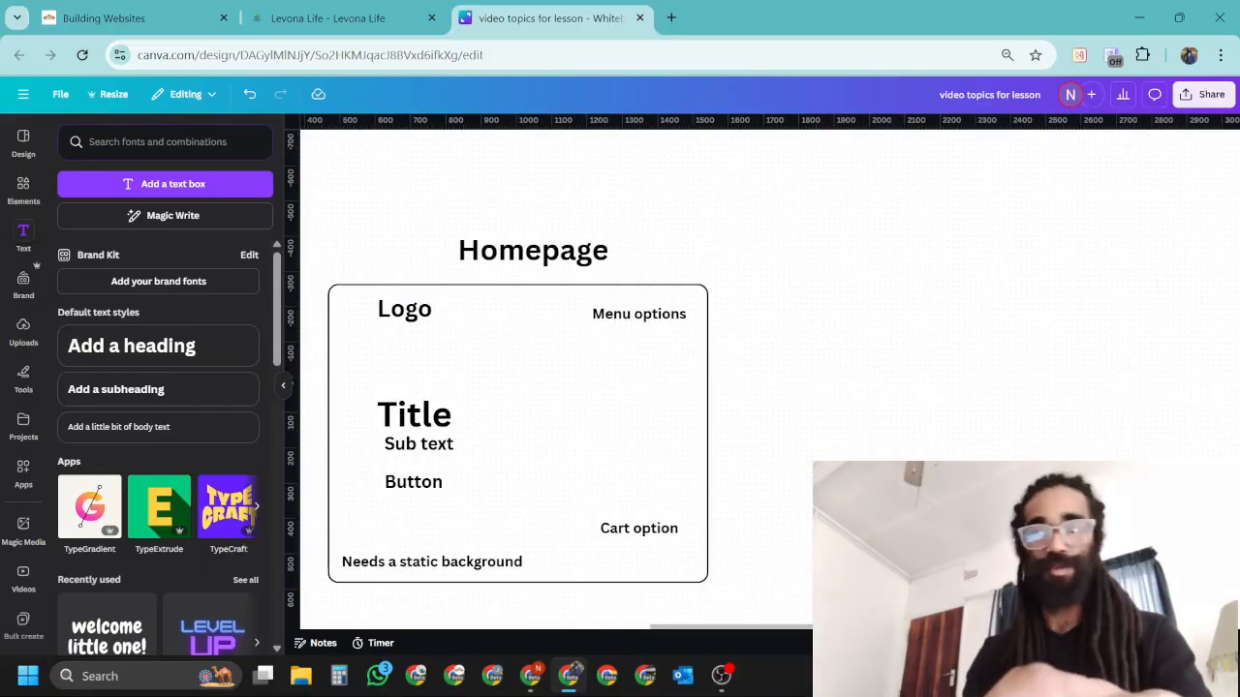
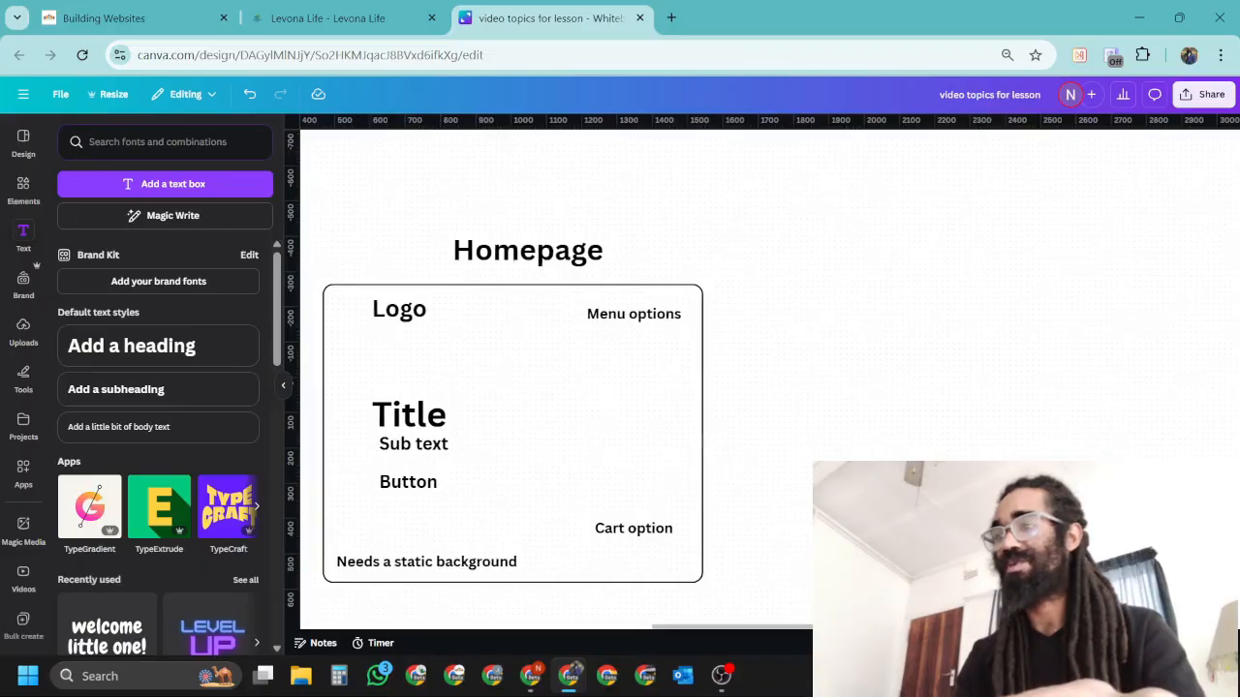
pyautogui.hscroll(1, 770, 378)
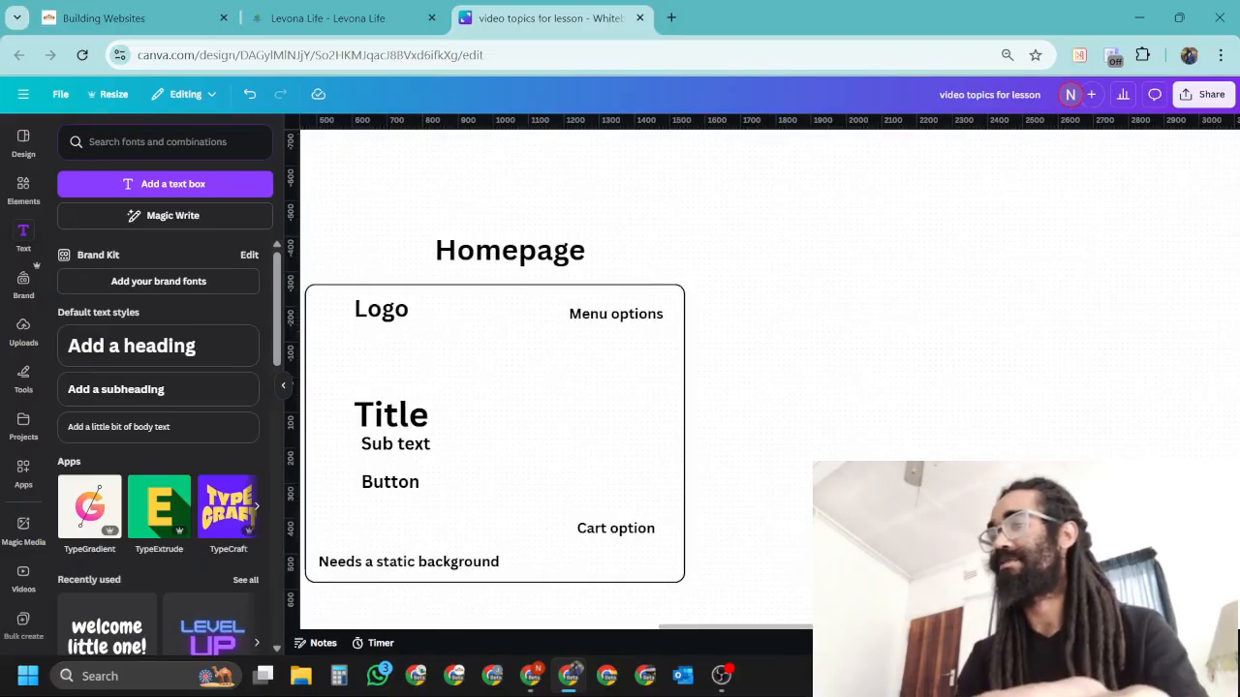
# Duplicate the homepage outline rectangle and place the empty copy beside it on the right
pyautogui.click(683, 379)
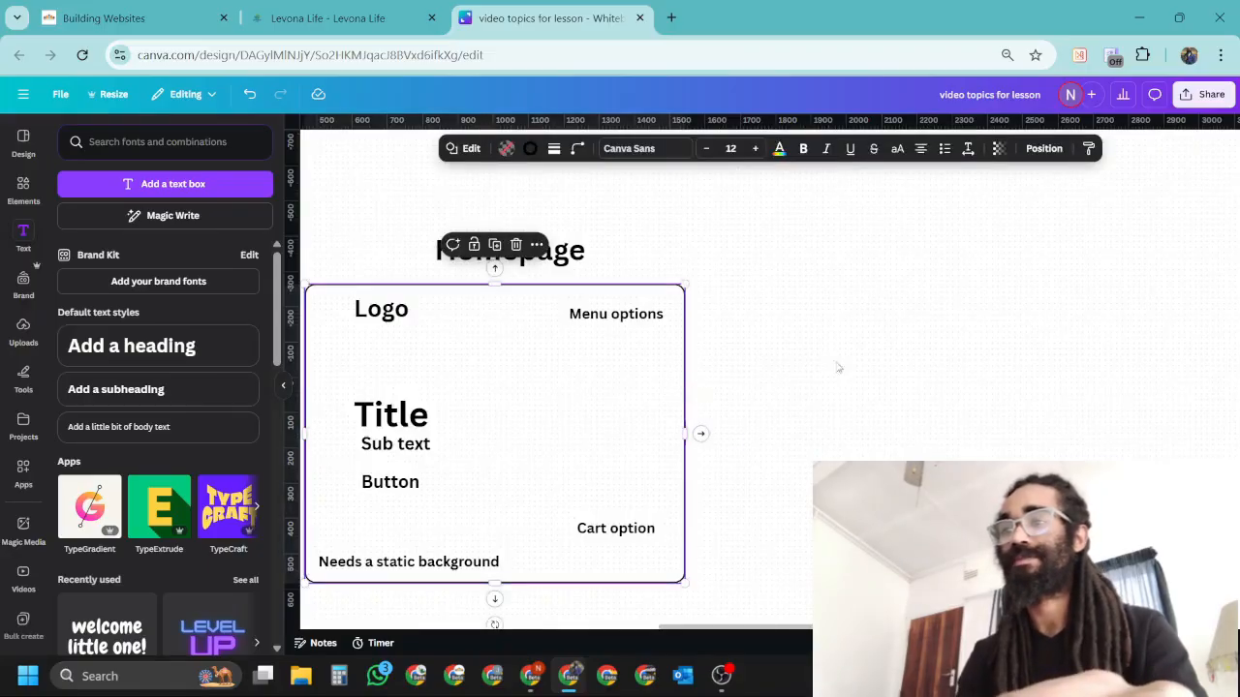
pyautogui.hotkey('ctrl', 'd')
pyautogui.moveTo(613, 436); pyautogui.dragTo(1091, 426)
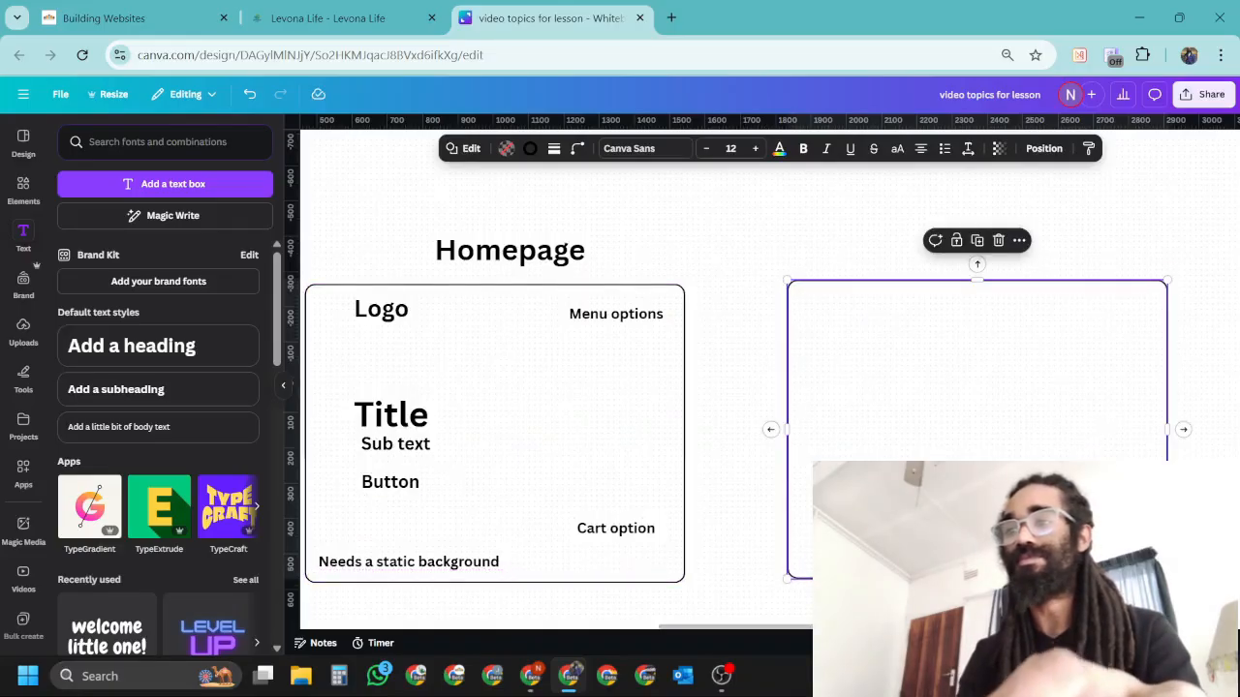
# Duplicate the empty rectangle to add a third outline further right in the same row
pyautogui.keyDown('ctrl'); pyautogui.scroll(-2, 771, 492); pyautogui.keyUp('ctrl')
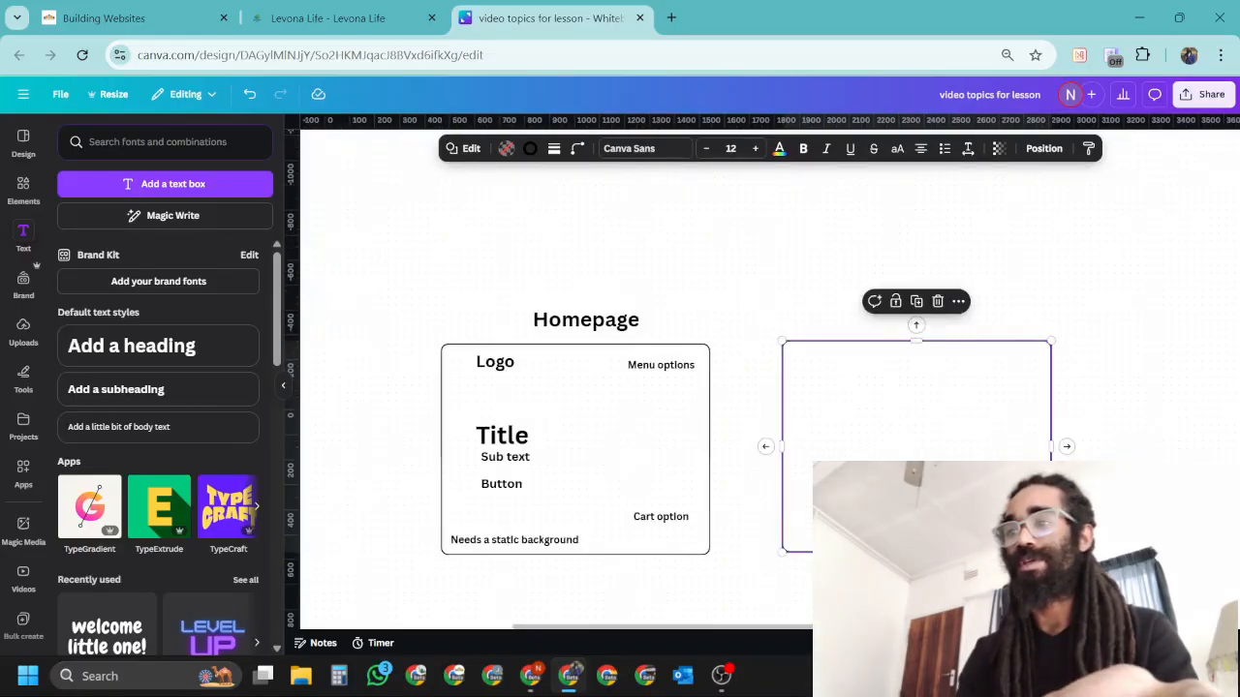
pyautogui.hscroll(5, 684, 495)
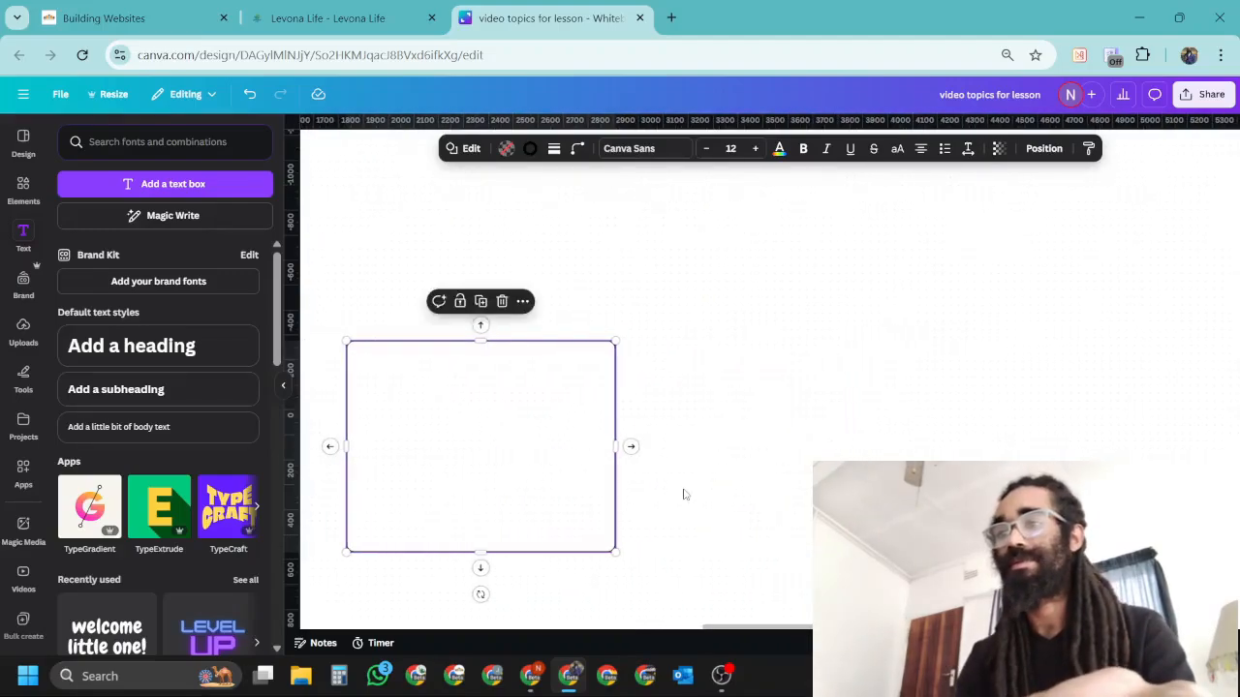
pyautogui.hotkey('ctrl', 'd')
pyautogui.click(1087, 357)
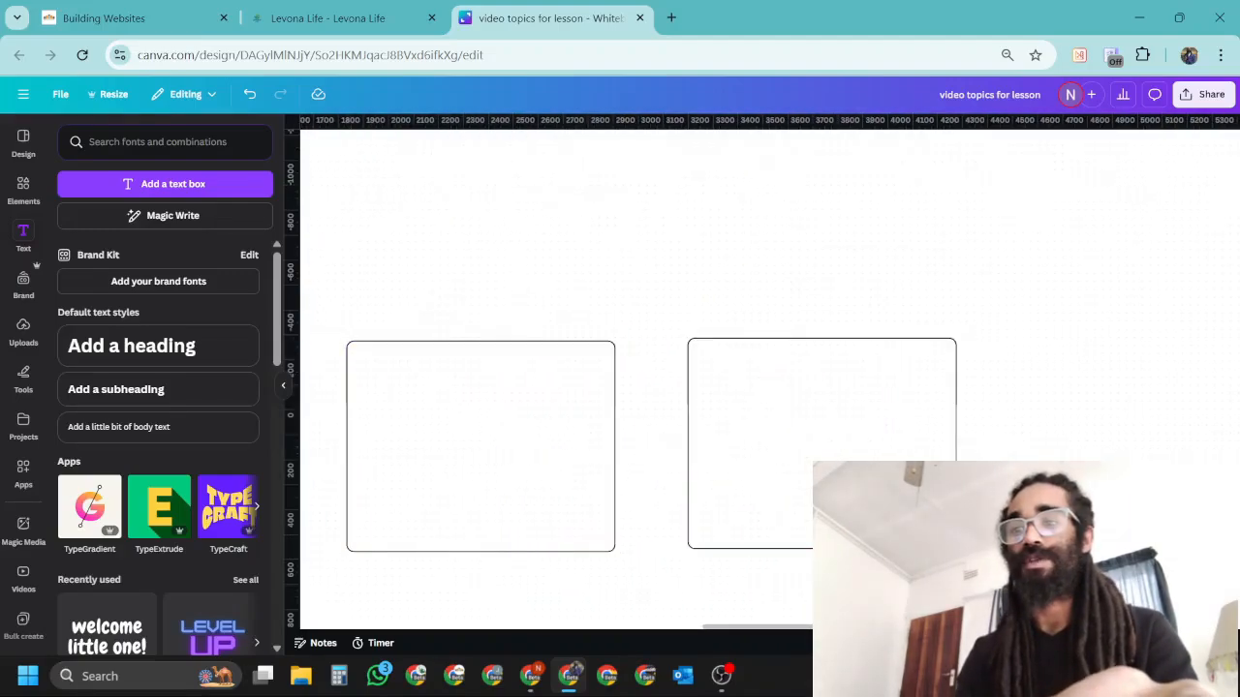
# Move the third rectangle beneath the homepage outline, roughly aligned with its left edge
pyautogui.hscroll(-5, 678, 387)
pyautogui.scroll(-3, 678, 388)
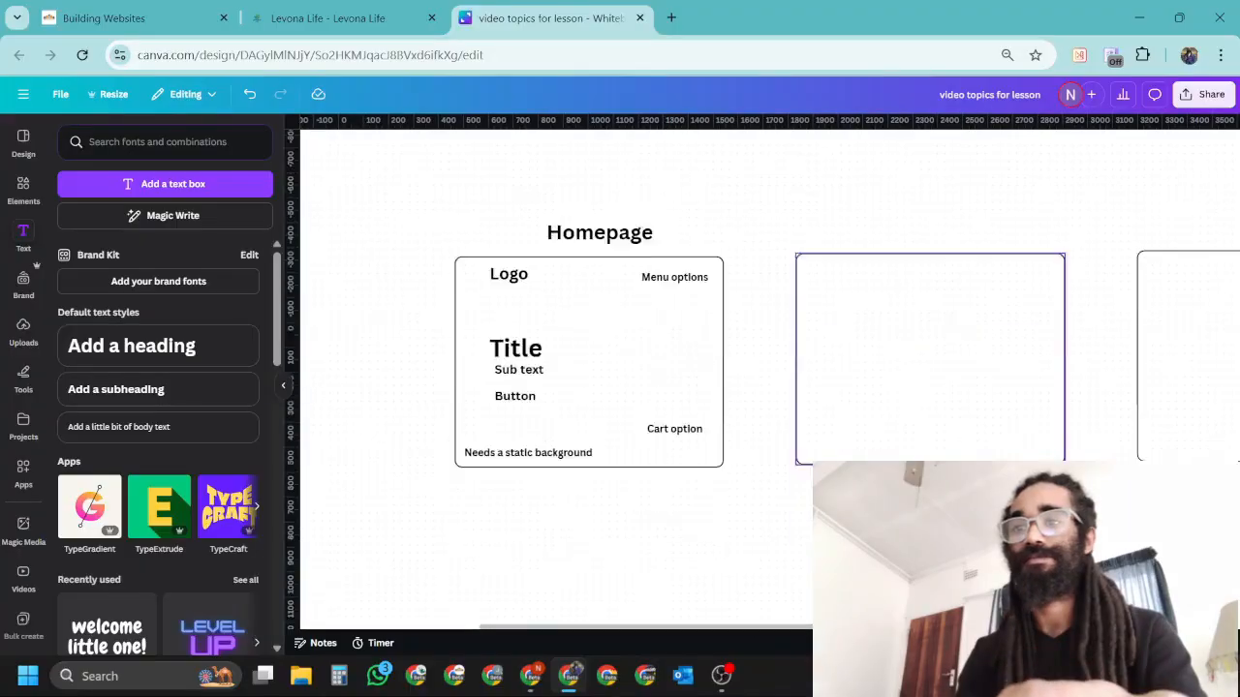
pyautogui.moveTo(1200, 211); pyautogui.dragTo(526, 413)
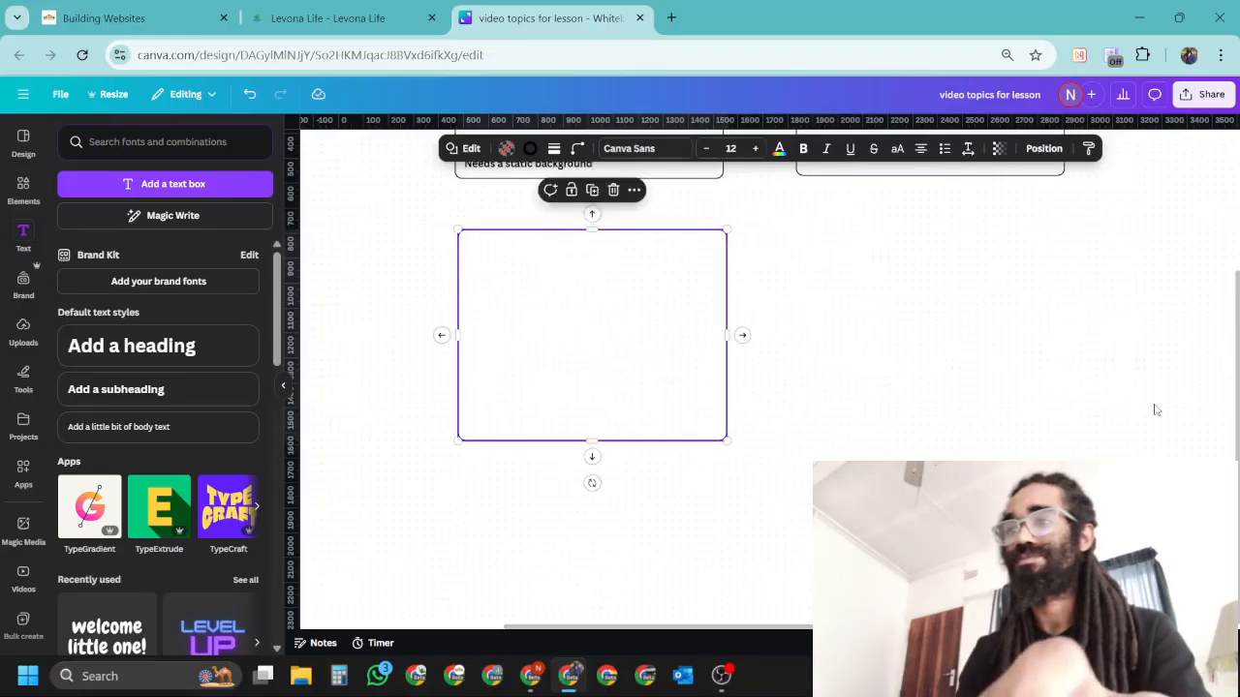
pyautogui.click(1154, 409)
pyautogui.scroll(3, 1032, 417)
pyautogui.scroll(-3, 946, 428)
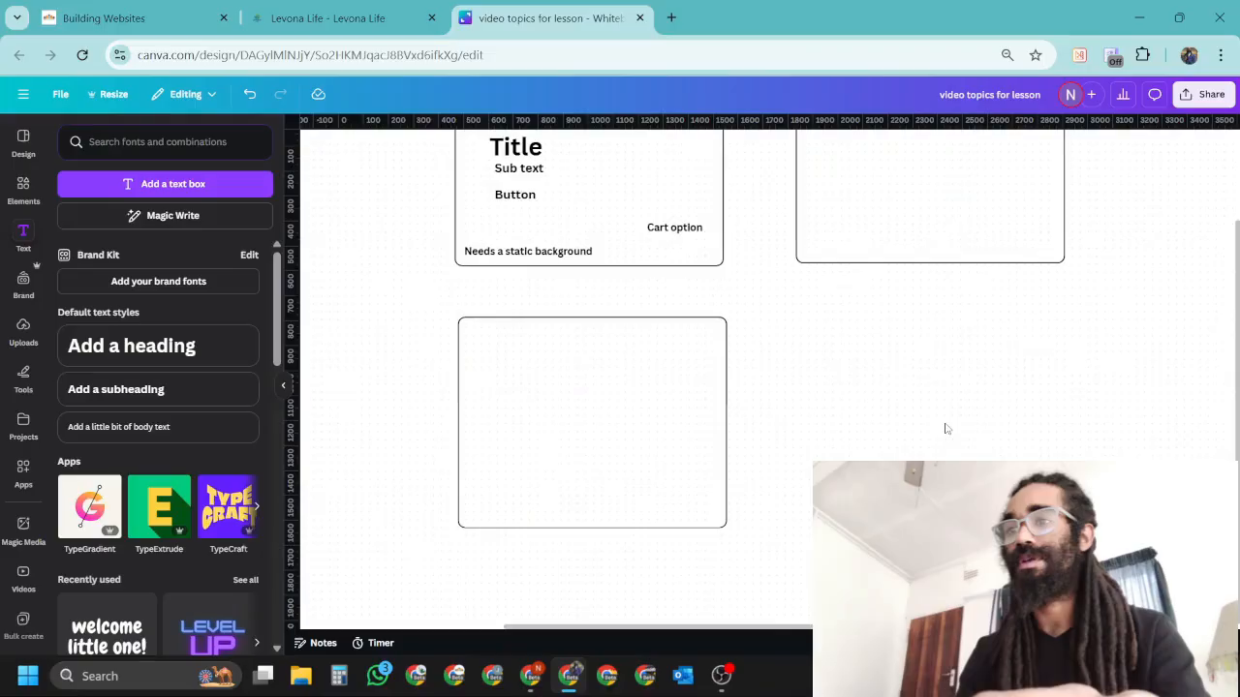
# Move the lower rectangle right so it sits between the two upper outlines, and place a duplicate further right in the same row
pyautogui.moveTo(633, 451); pyautogui.dragTo(820, 453)
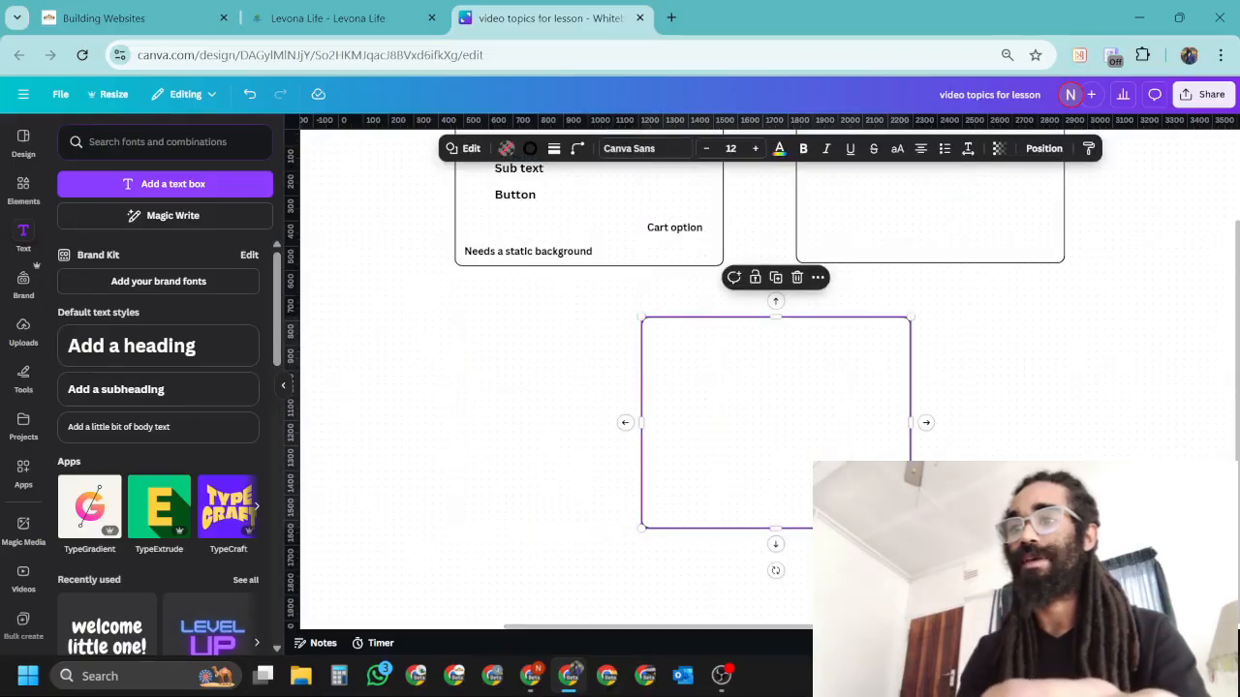
pyautogui.click(998, 475)
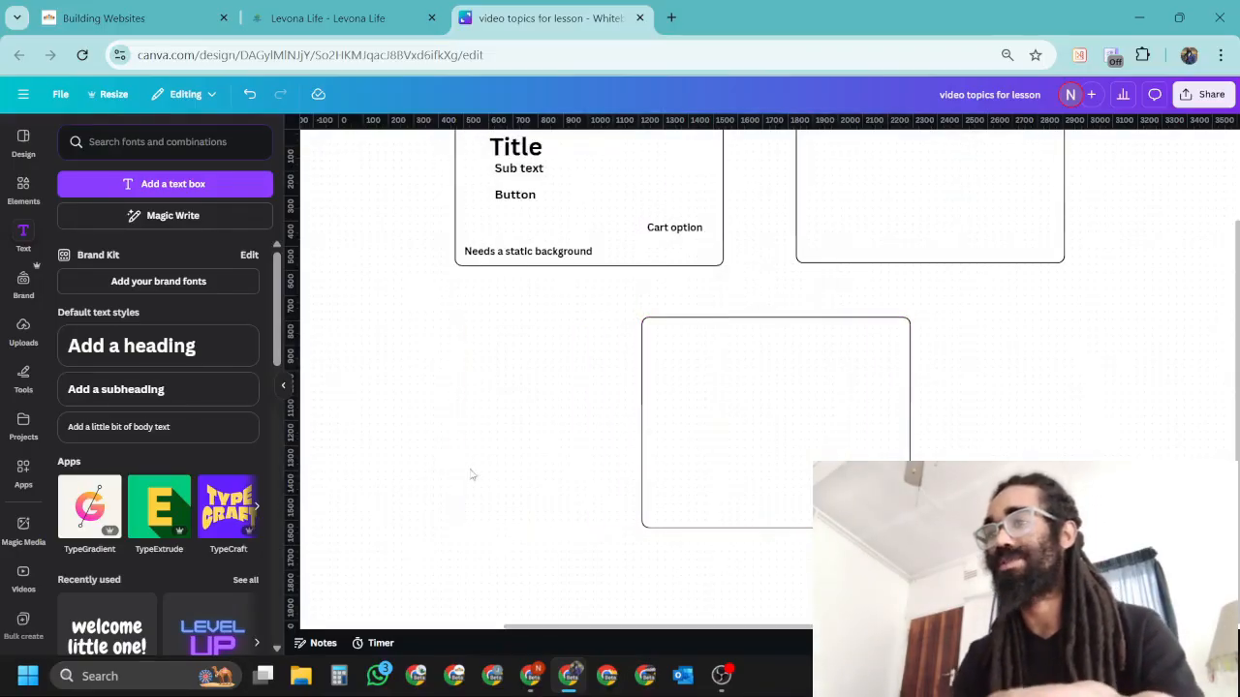
pyautogui.click(766, 417)
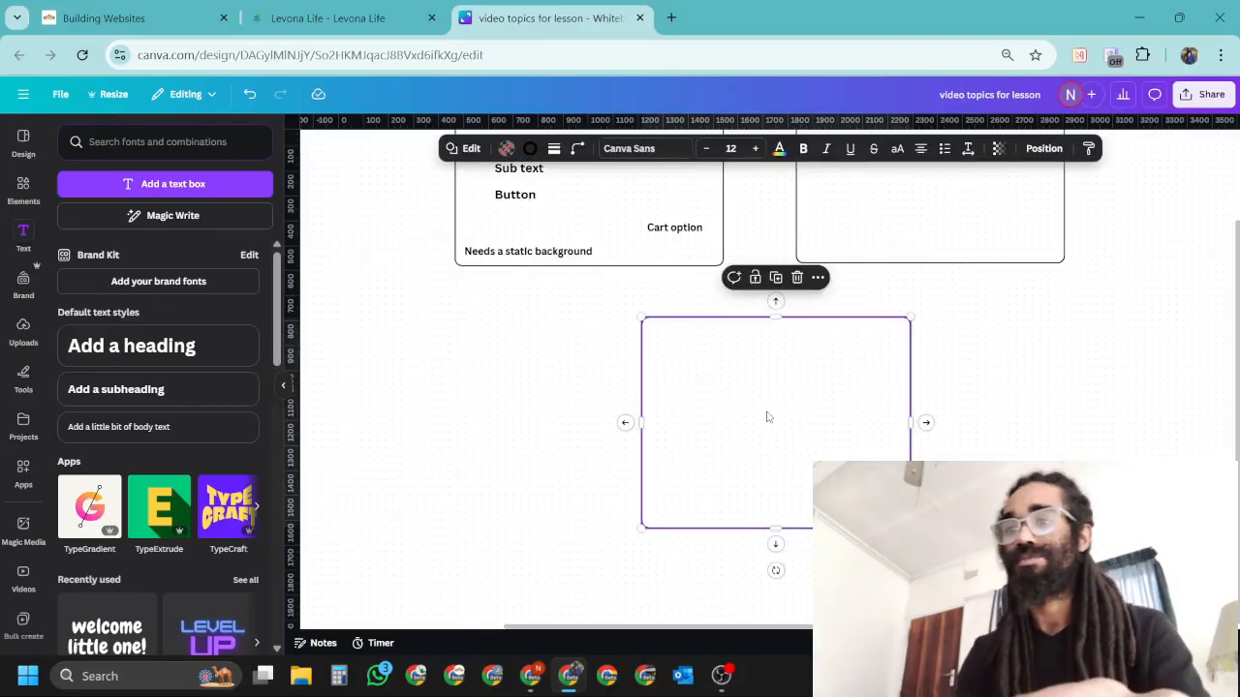
pyautogui.hotkey('ctrl', 'd')
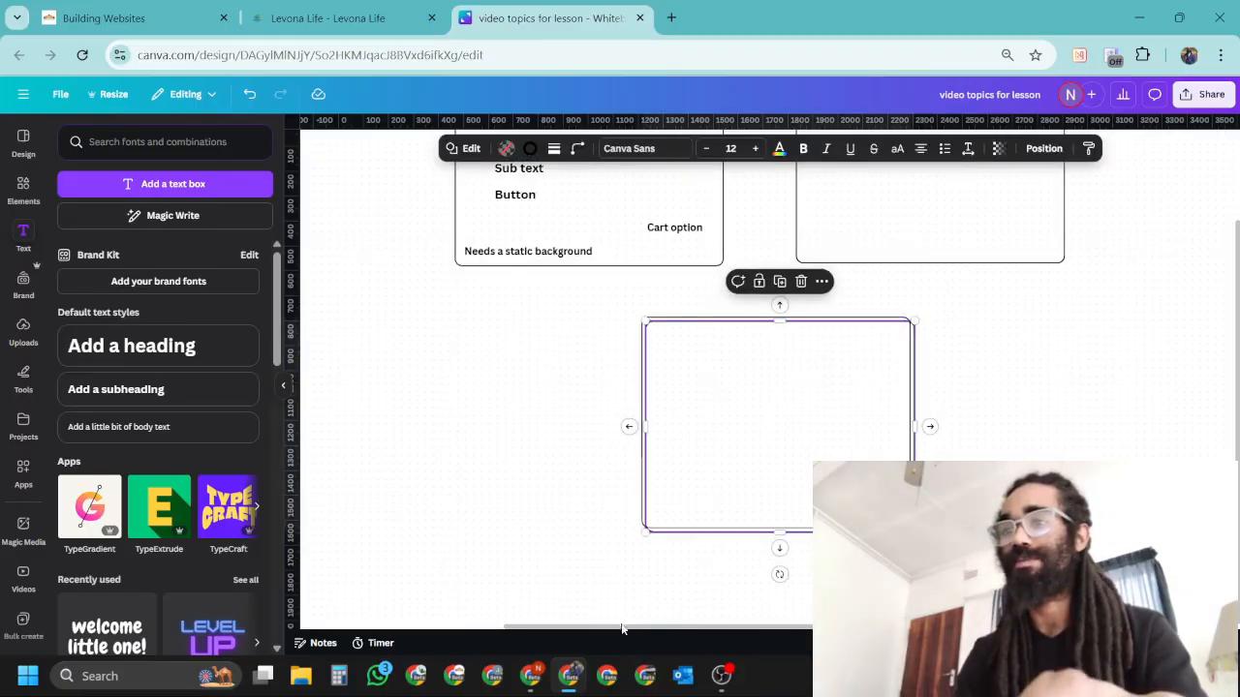
pyautogui.scroll(2, 996, 364)
pyautogui.scroll(-1, 1082, 350)
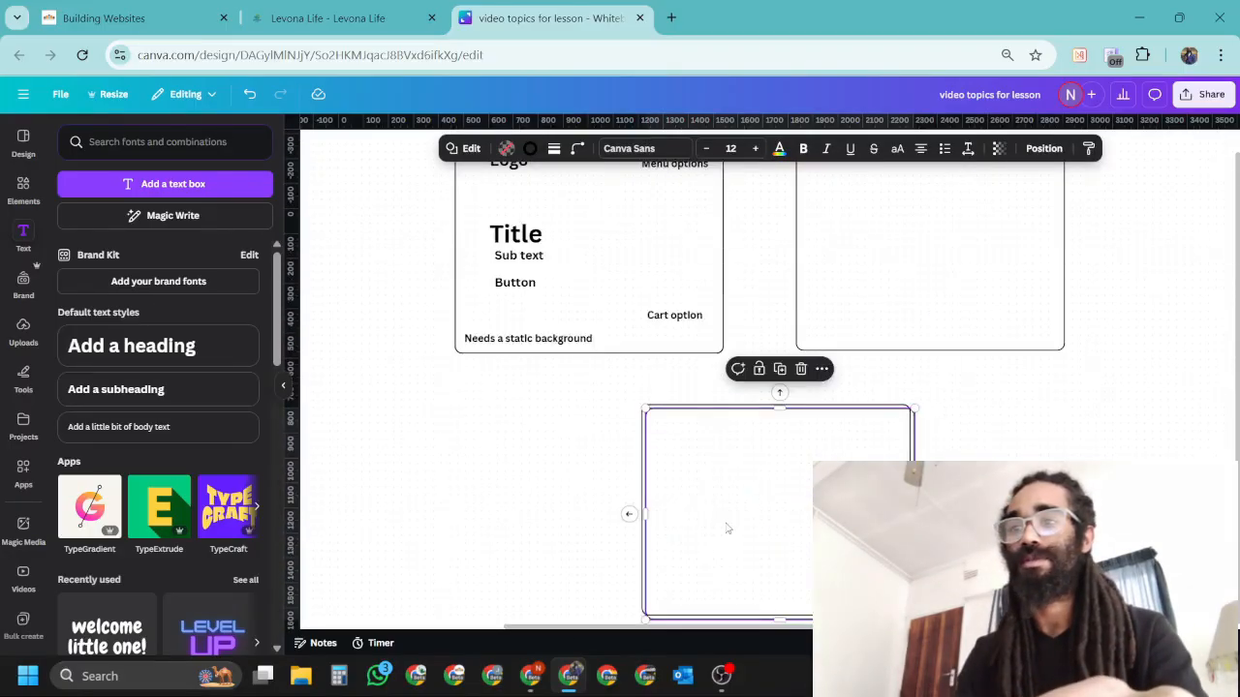
pyautogui.moveTo(728, 528); pyautogui.dragTo(1110, 526)
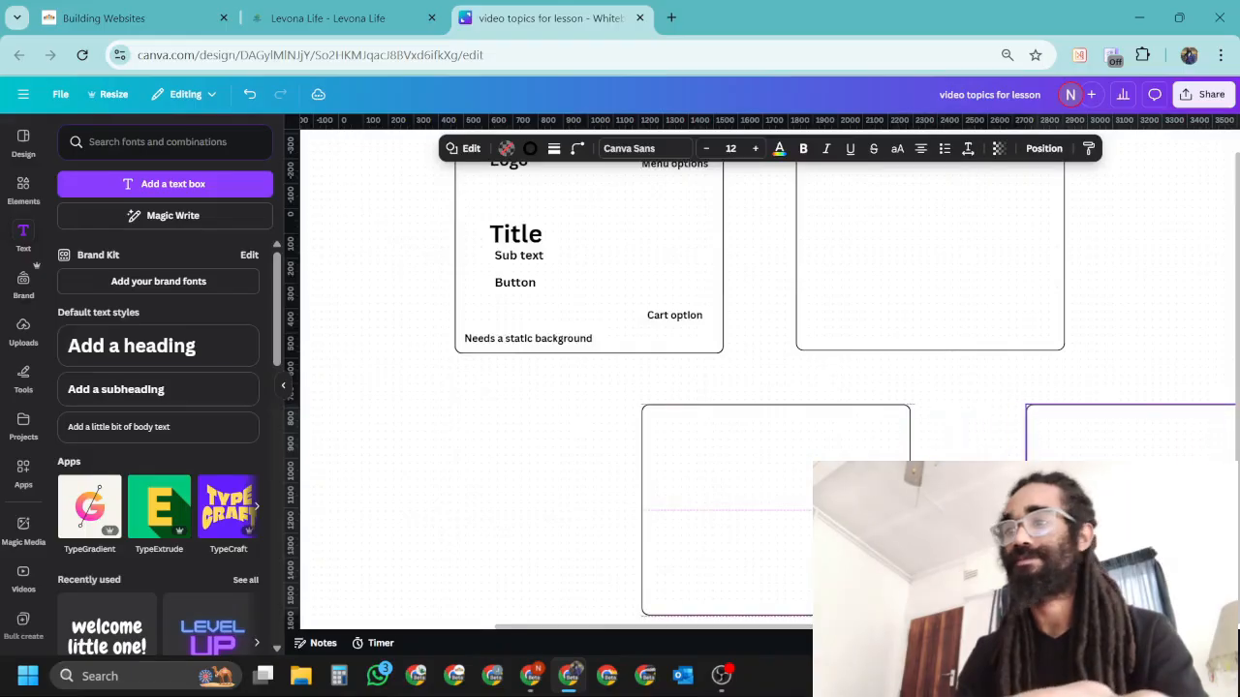
pyautogui.click(402, 485)
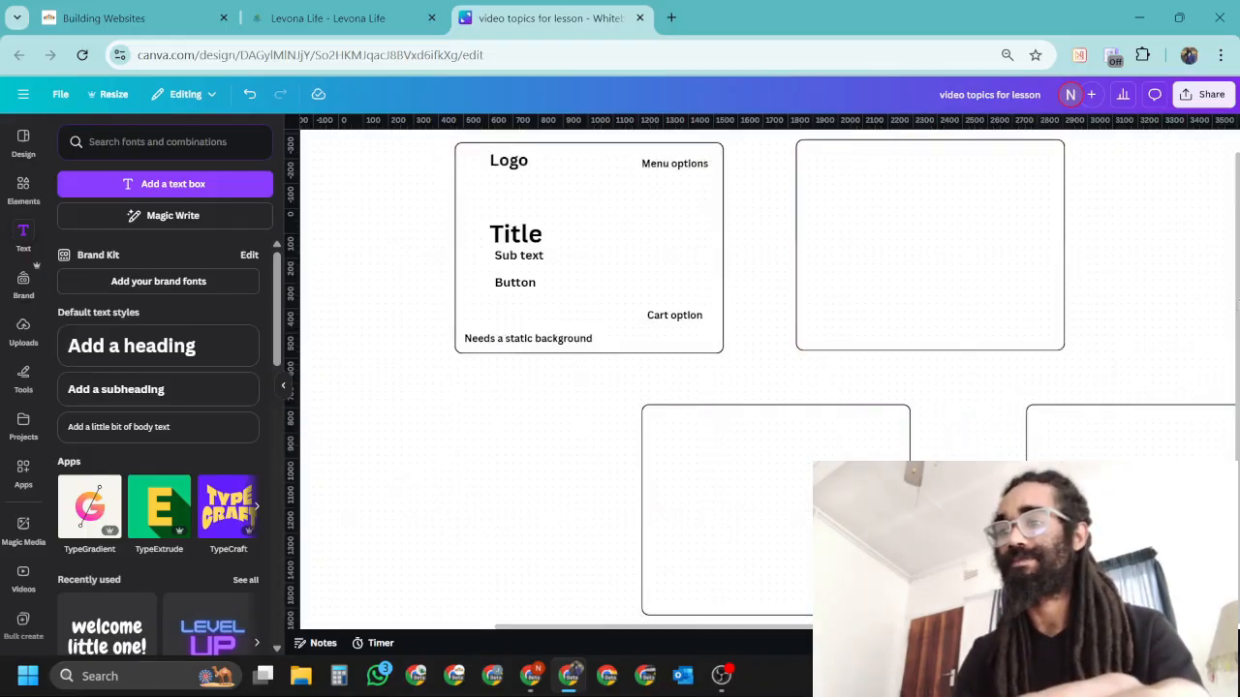
# Duplicate the "Homepage" heading above the upper-right empty rectangle and change the copy's text to "Store"
pyautogui.moveTo(678, 628); pyautogui.dragTo(758, 638)
pyautogui.scroll(1, 529, 294)
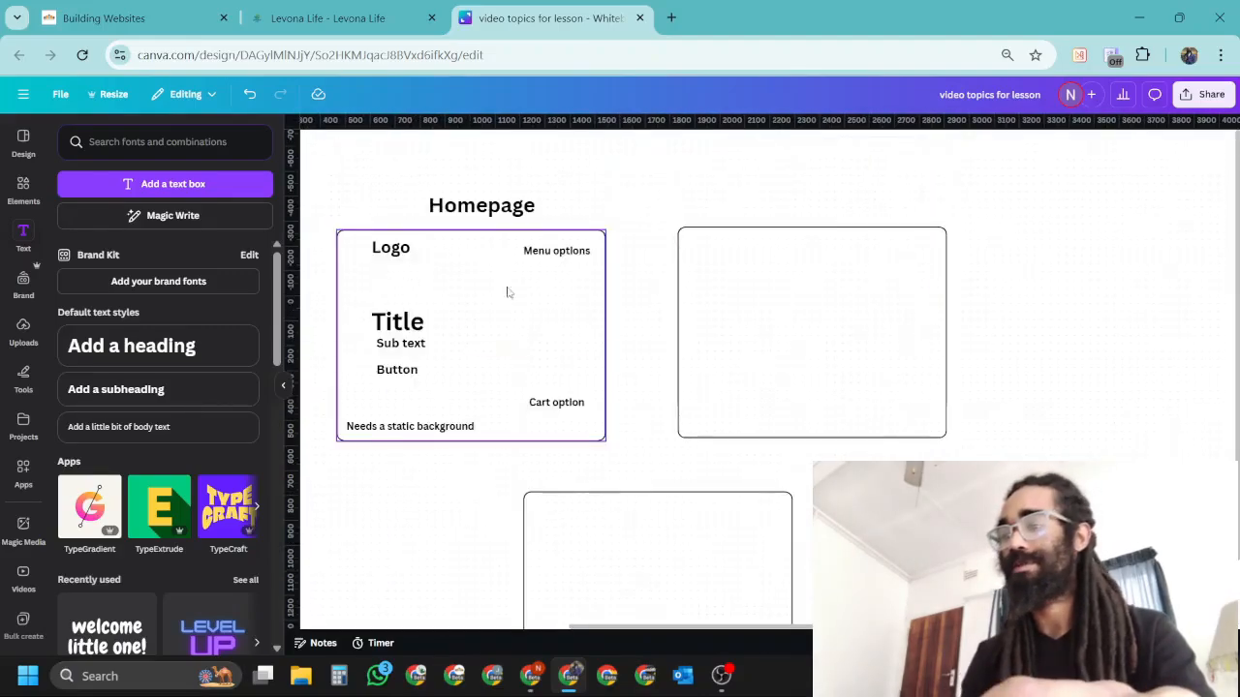
pyautogui.click(493, 206)
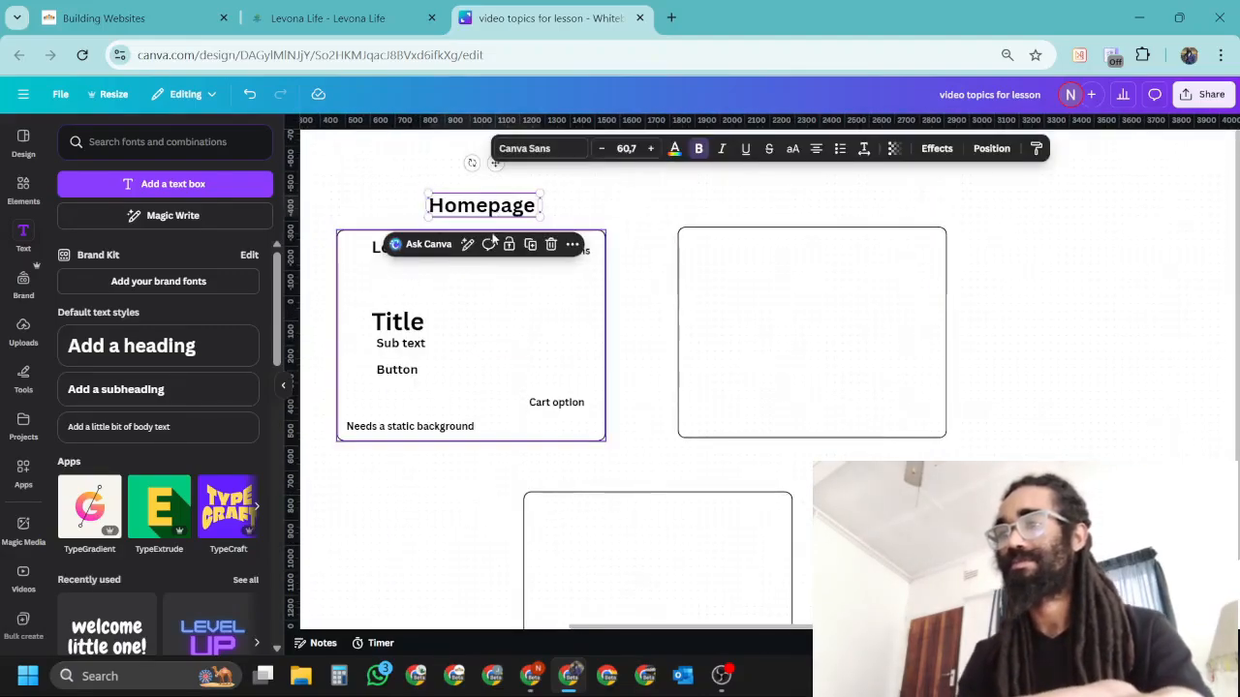
pyautogui.click(529, 244)
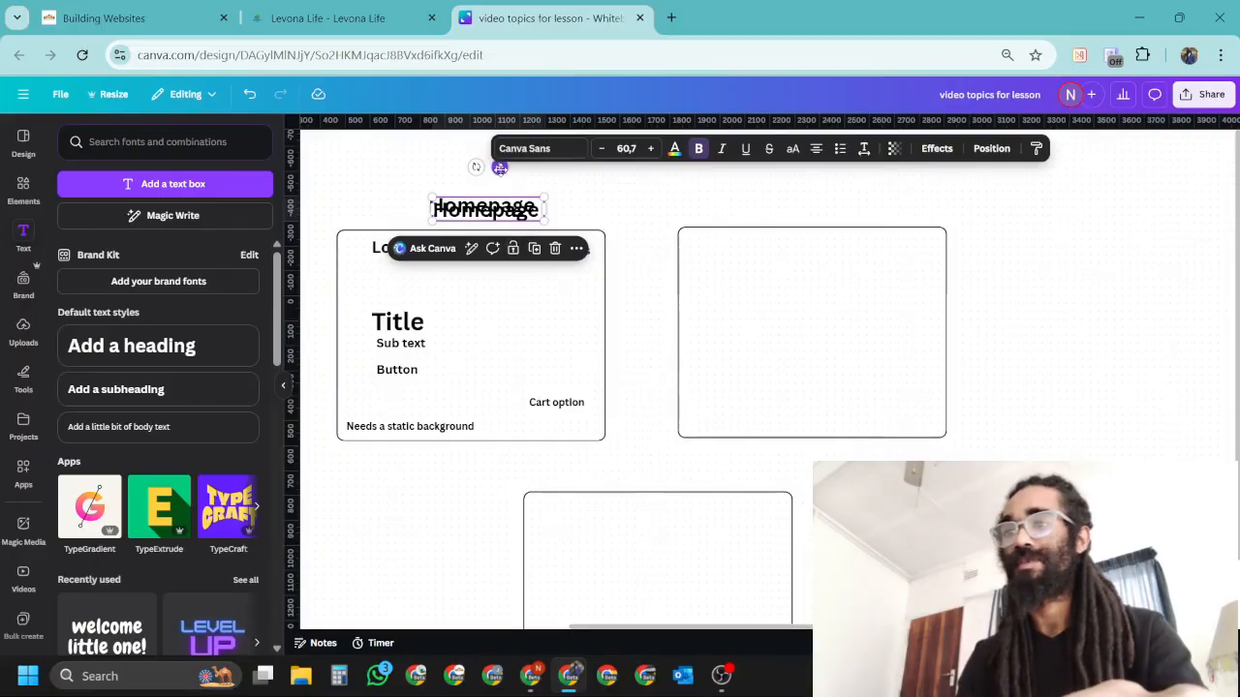
pyautogui.moveTo(500, 168); pyautogui.dragTo(836, 164)
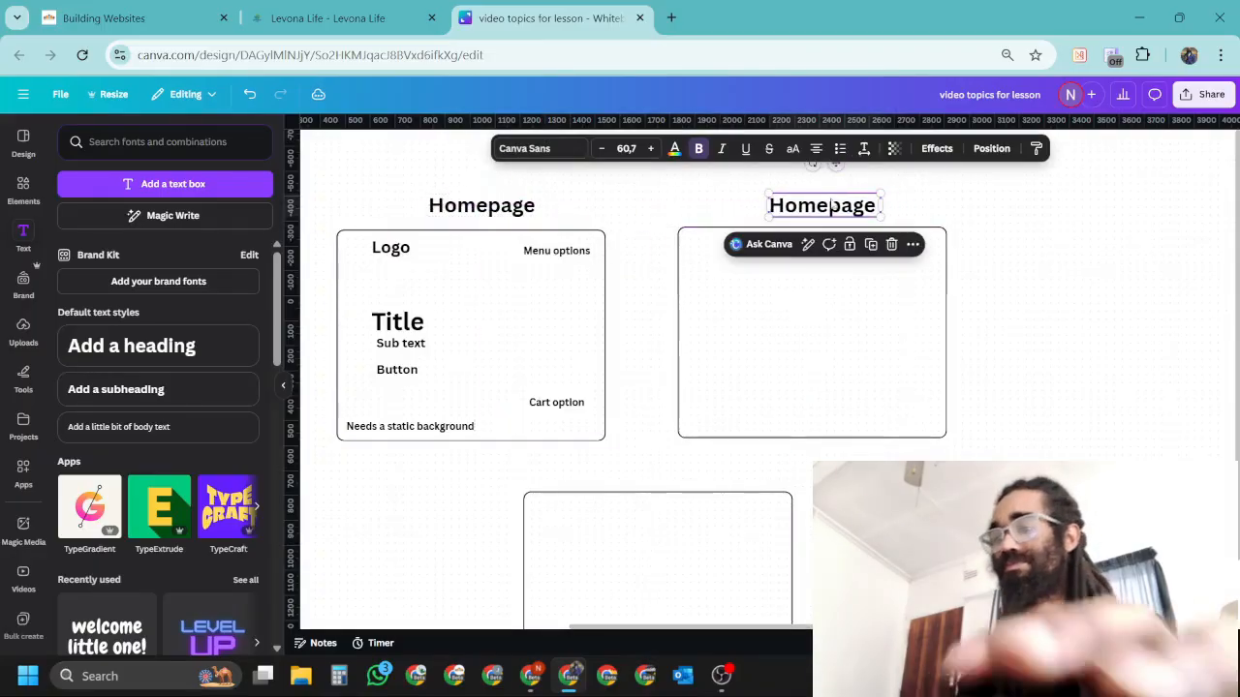
pyautogui.doubleClick(831, 206)
pyautogui.write('Store')
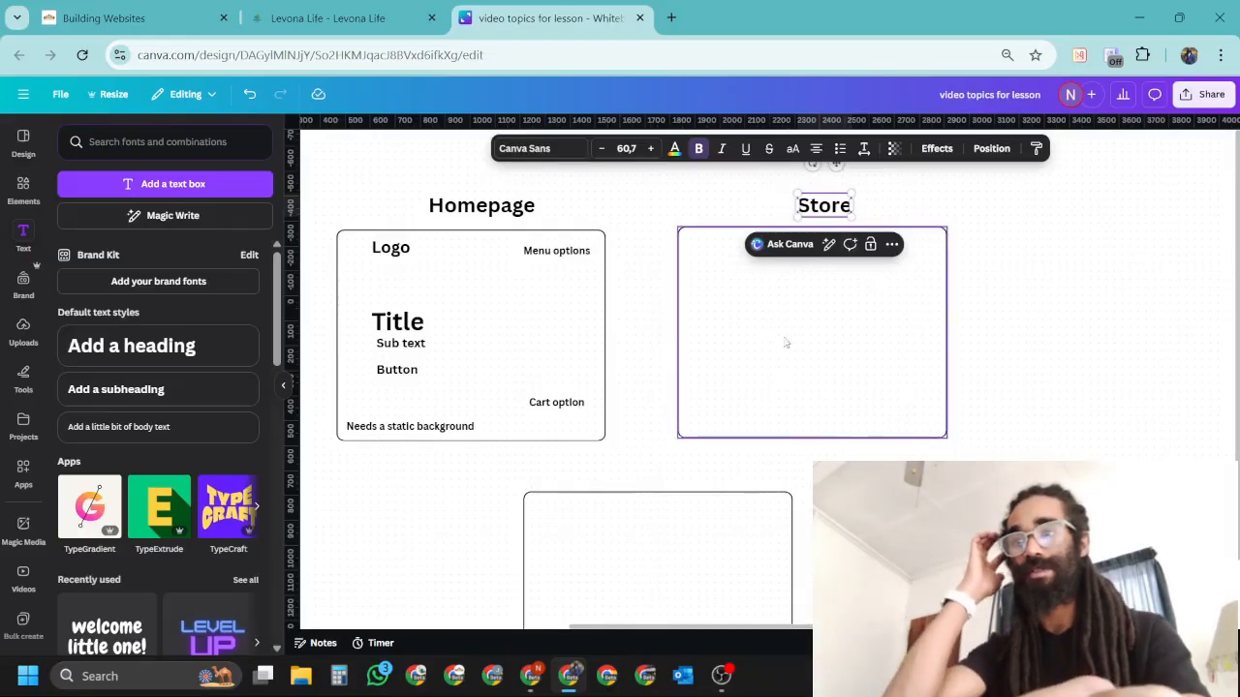
pyautogui.click(1071, 255)
# Duplicate the "Store" heading above the first rectangle of the lower row and change the copy's text to "Contact"
pyautogui.click(838, 212)
pyautogui.hotkey('ctrl', 'd')
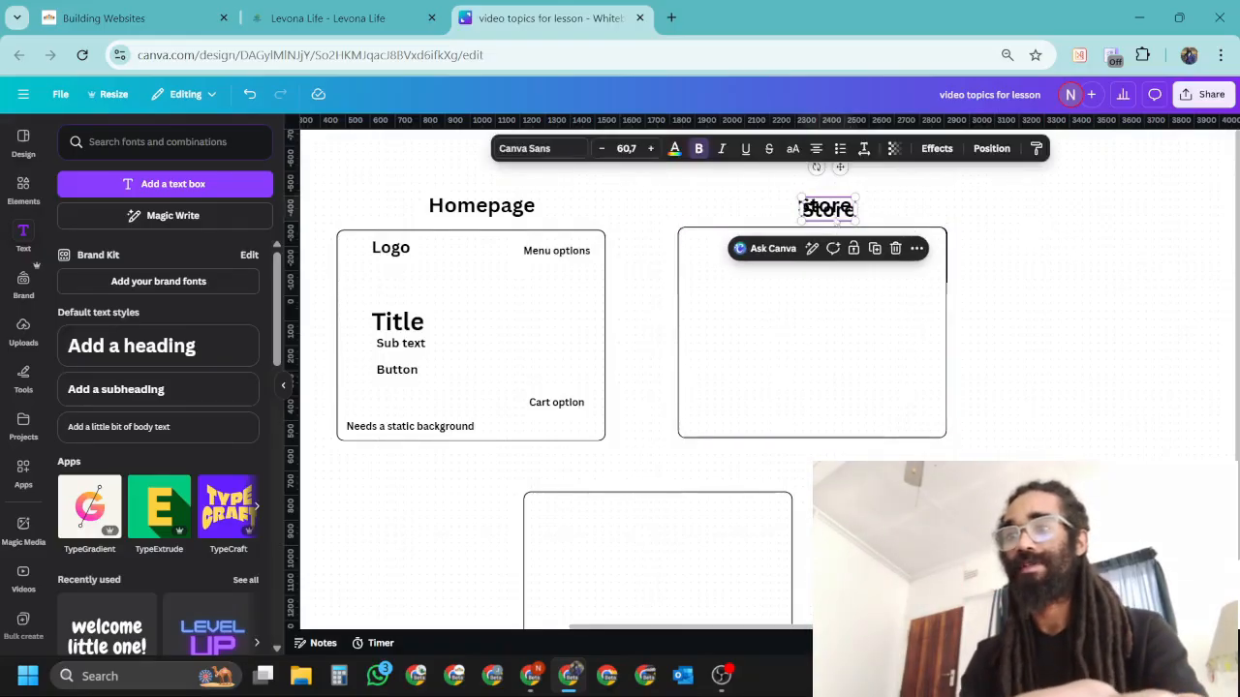
pyautogui.moveTo(839, 168); pyautogui.dragTo(654, 429)
pyautogui.doubleClick(653, 471)
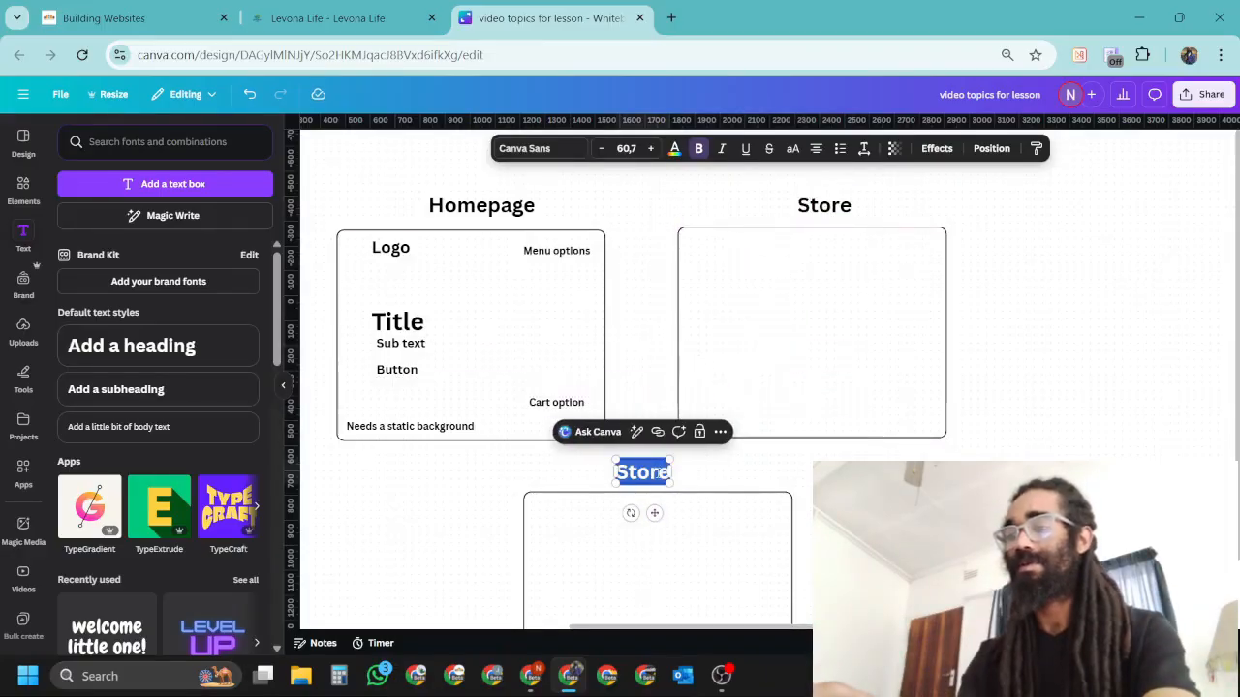
pyautogui.write('Contact')
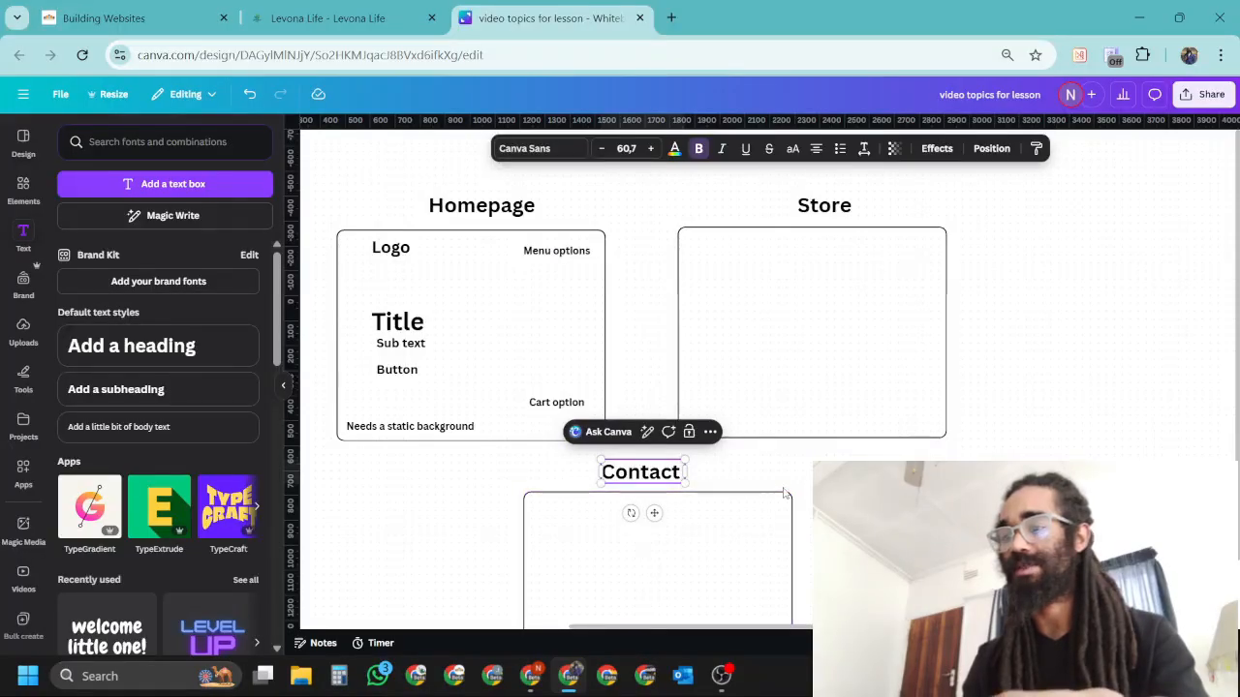
pyautogui.click(756, 469)
# Duplicate the "Contact" heading above the second rectangle of the lower row and change the copy's text to "About"
pyautogui.click(674, 473)
pyautogui.hotkey('ctrl', 'd')
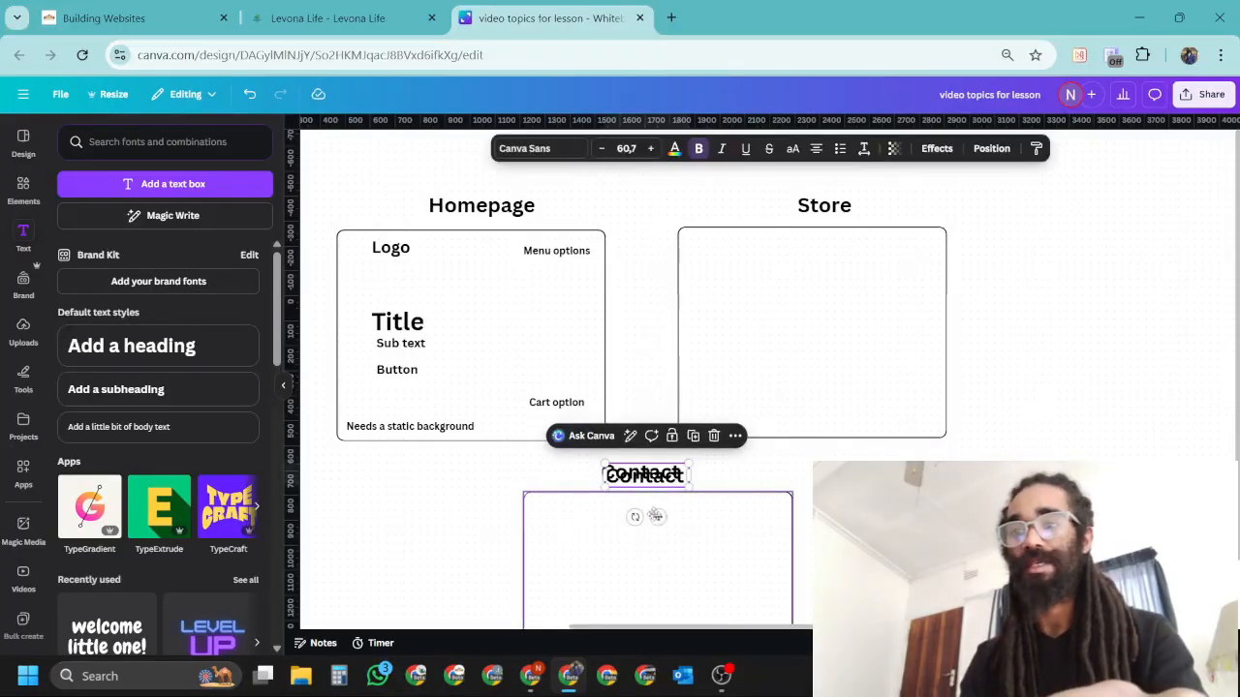
pyautogui.moveTo(669, 475); pyautogui.dragTo(1060, 468)
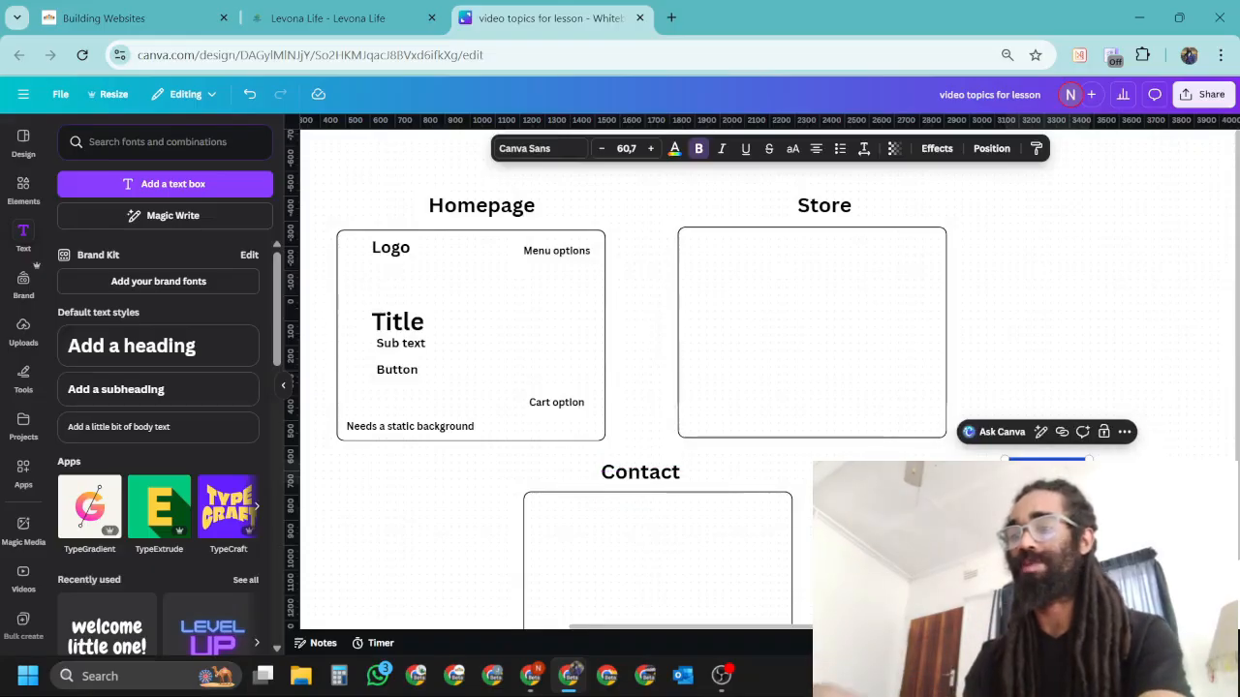
pyautogui.write('About')
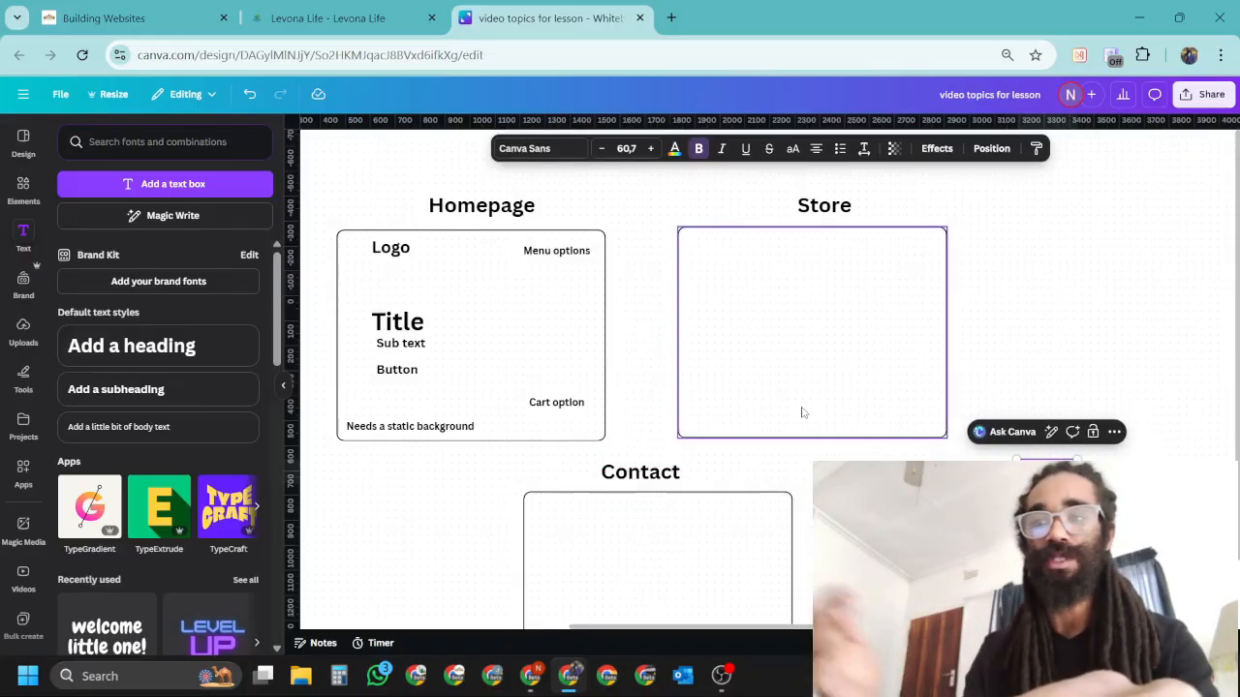
pyautogui.click(779, 464)
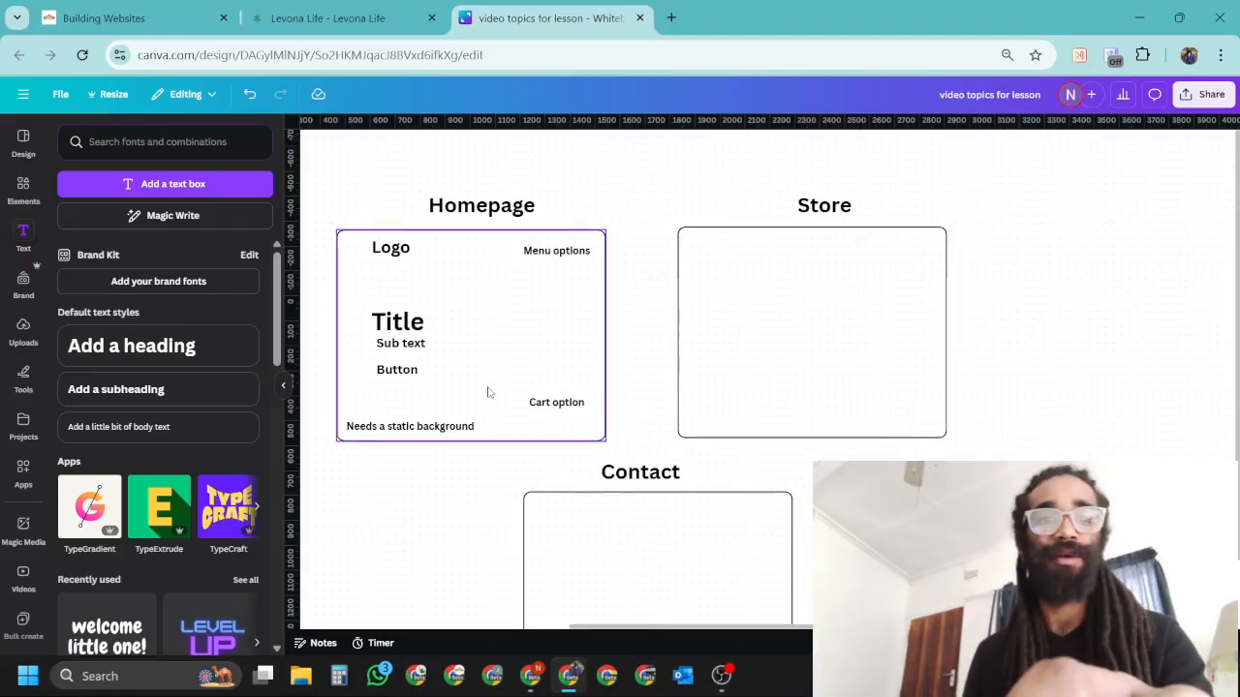
pyautogui.scroll(-2, 797, 520)
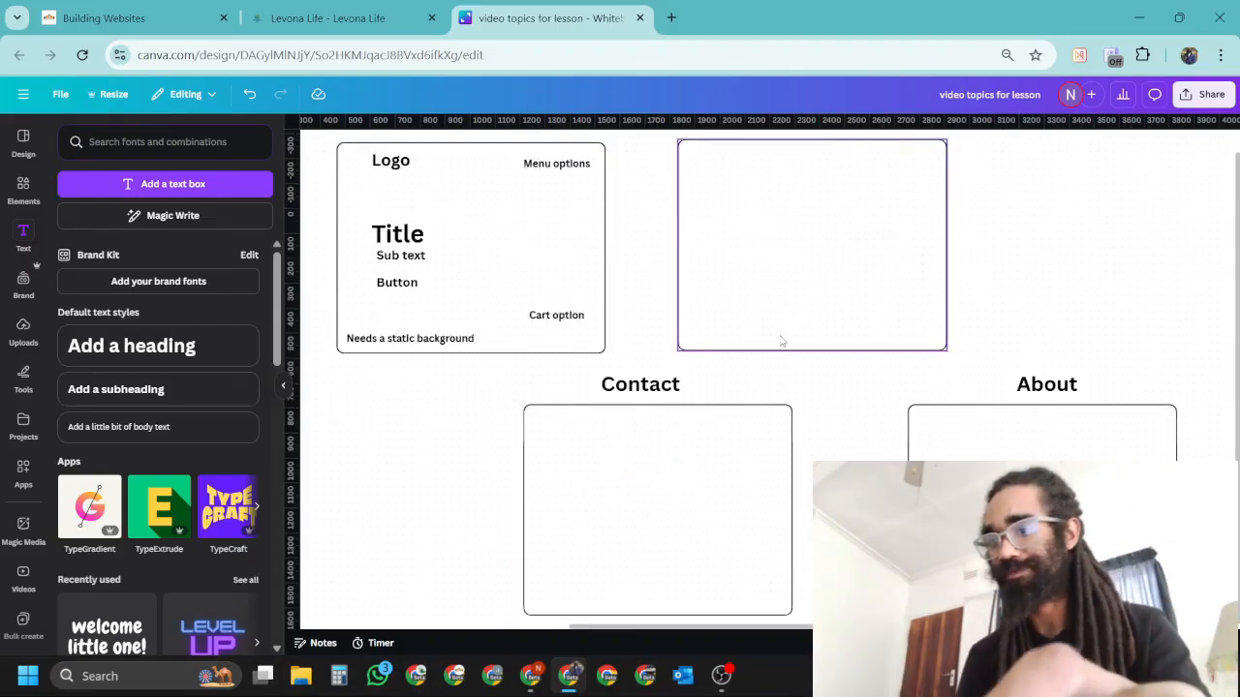
pyautogui.scroll(2, 708, 576)
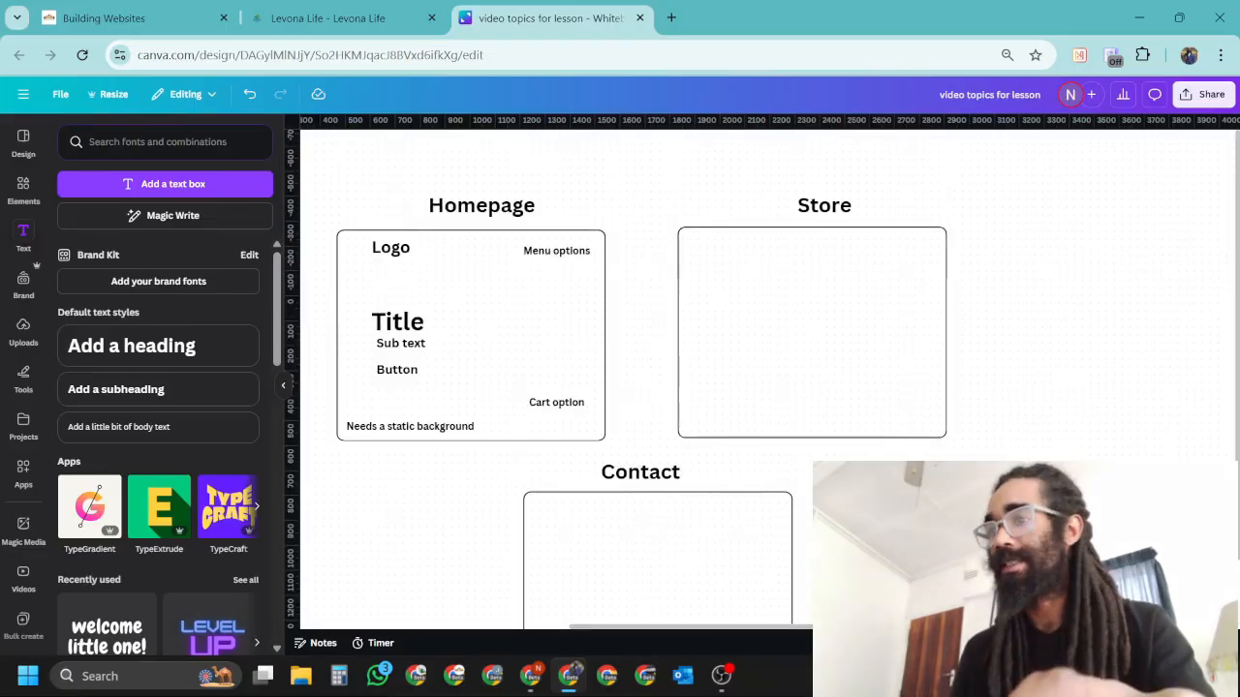
pyautogui.scroll(-2, 1001, 395)
pyautogui.scroll(2, 1013, 384)
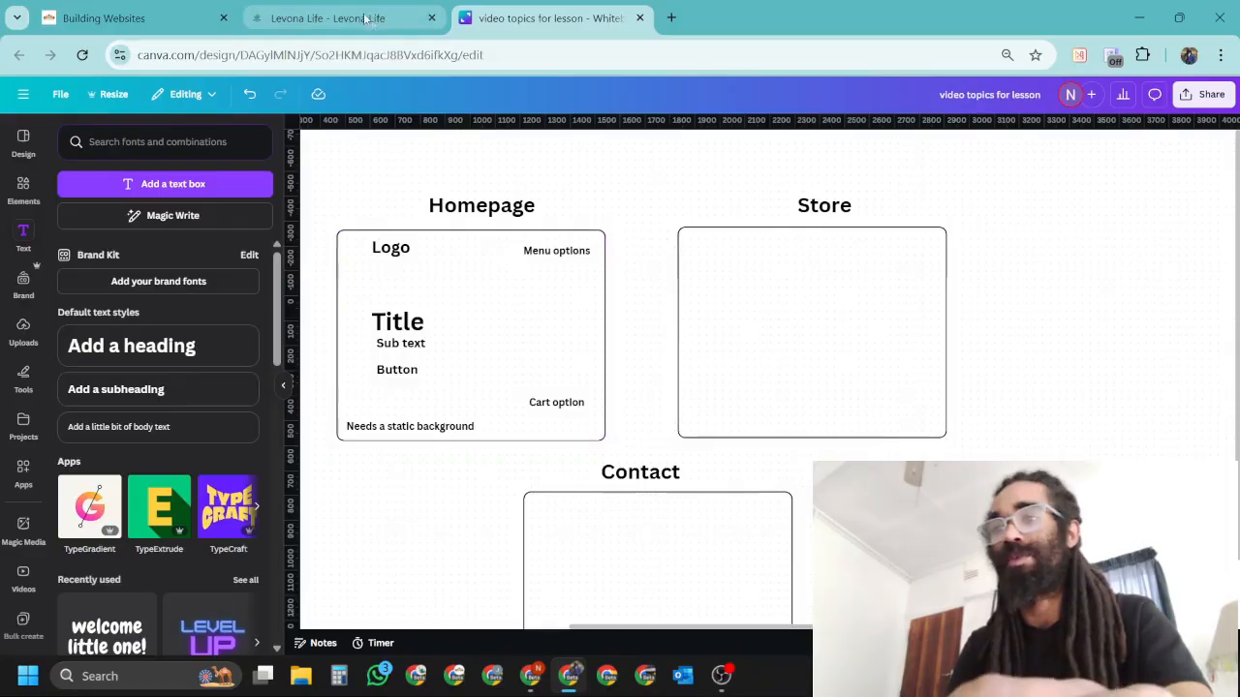
pyautogui.click(393, 373)
pyautogui.click(659, 198)
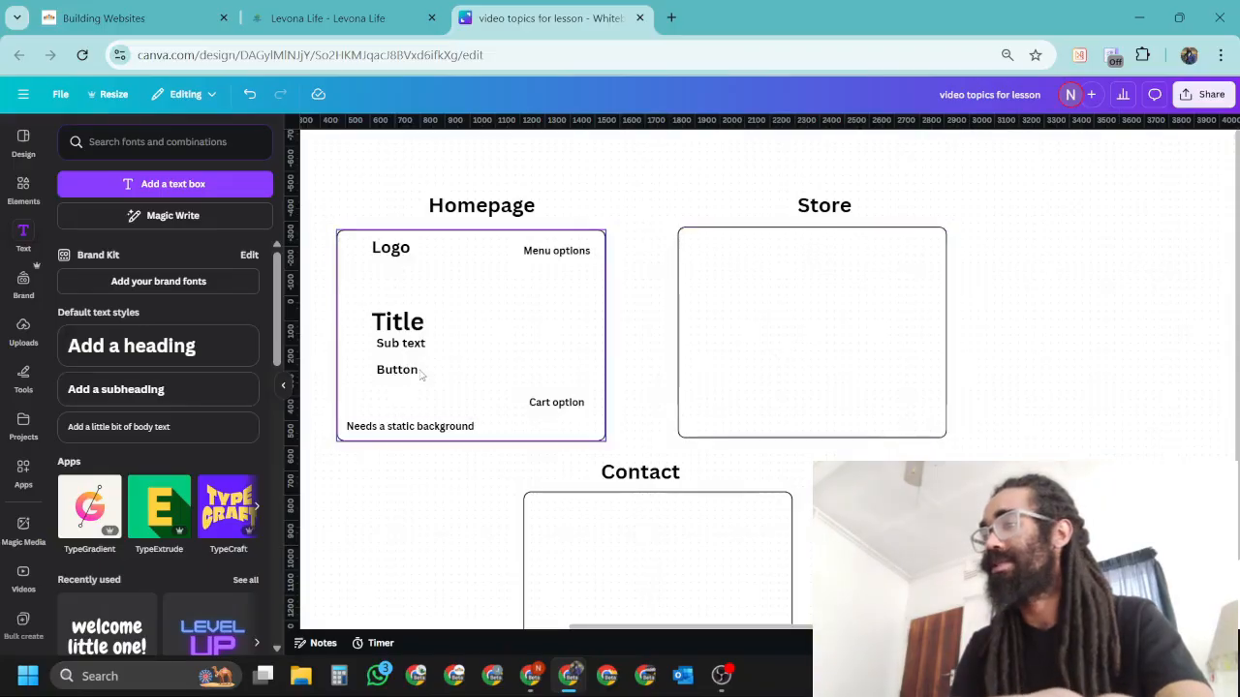
# Replace the previous elements search with "arrow" and show all matching shapes
pyautogui.click(24, 189)
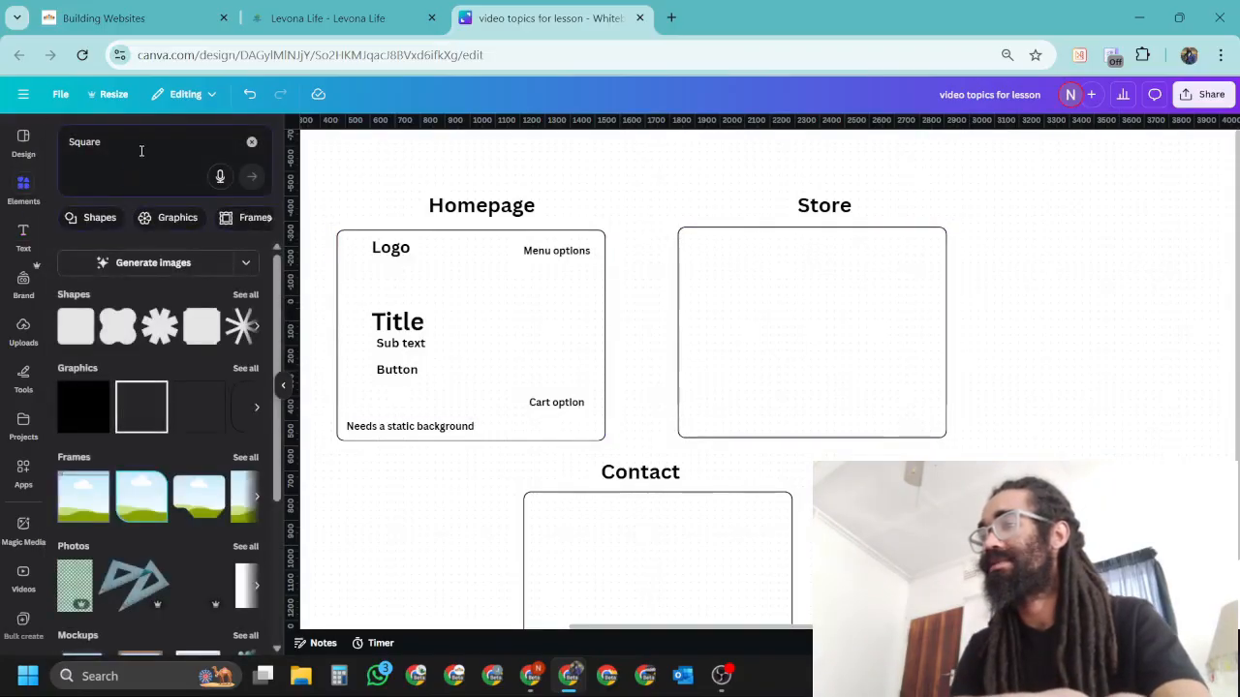
pyautogui.click(253, 143)
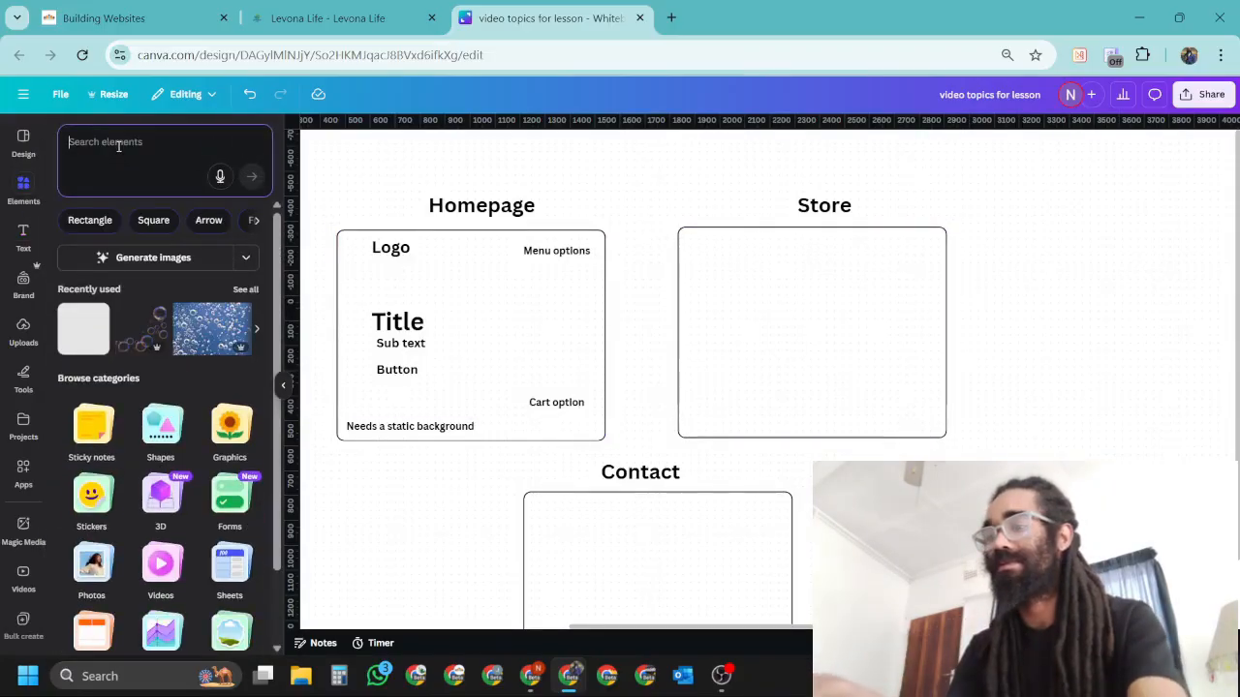
pyautogui.click(118, 146)
pyautogui.write('arro')
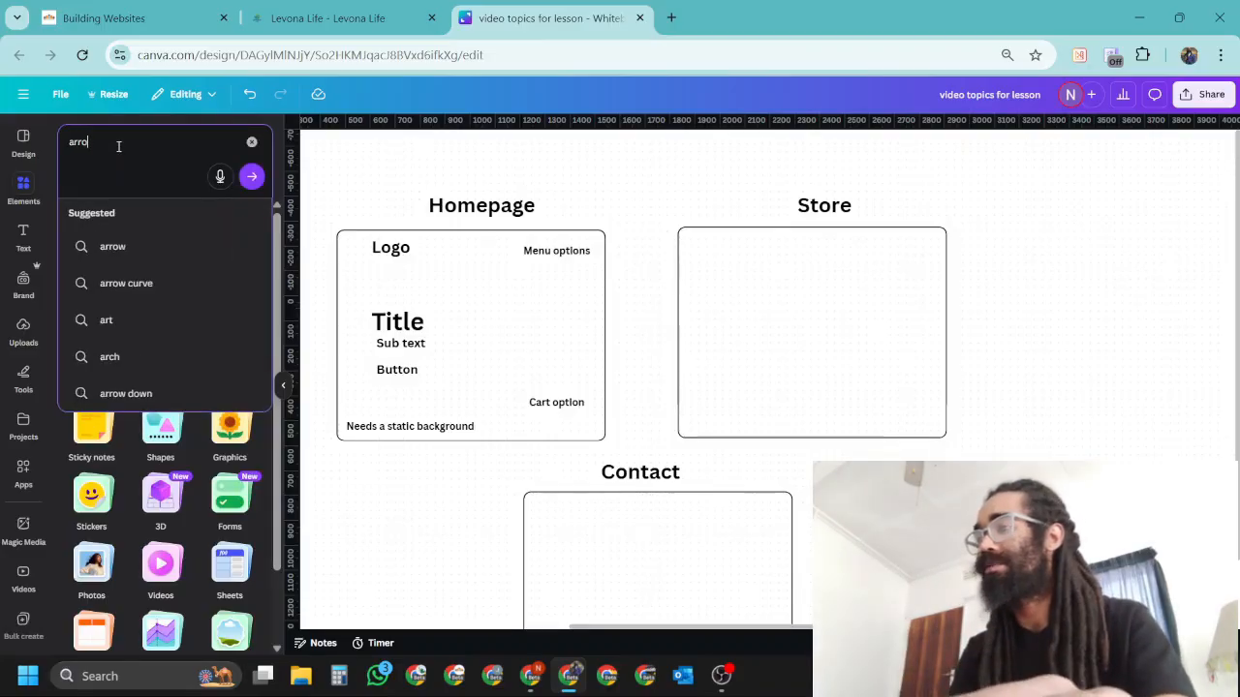
pyautogui.click(124, 246)
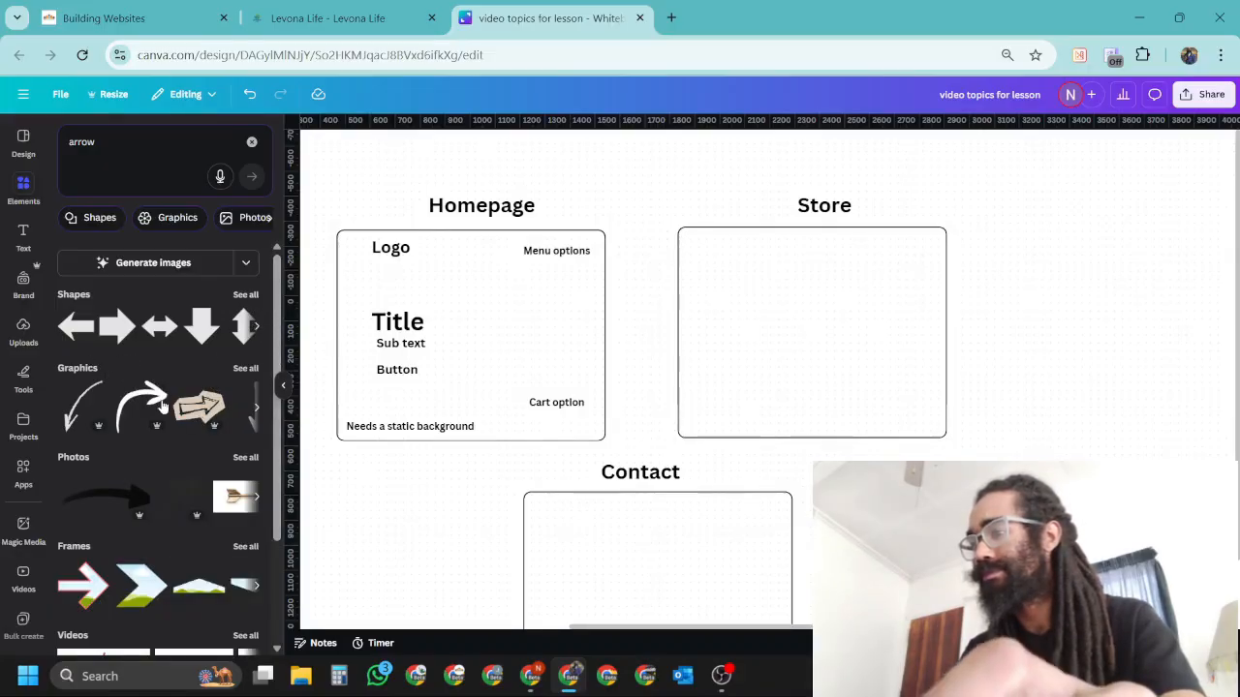
pyautogui.scroll(-3, 162, 403)
pyautogui.scroll(3, 161, 403)
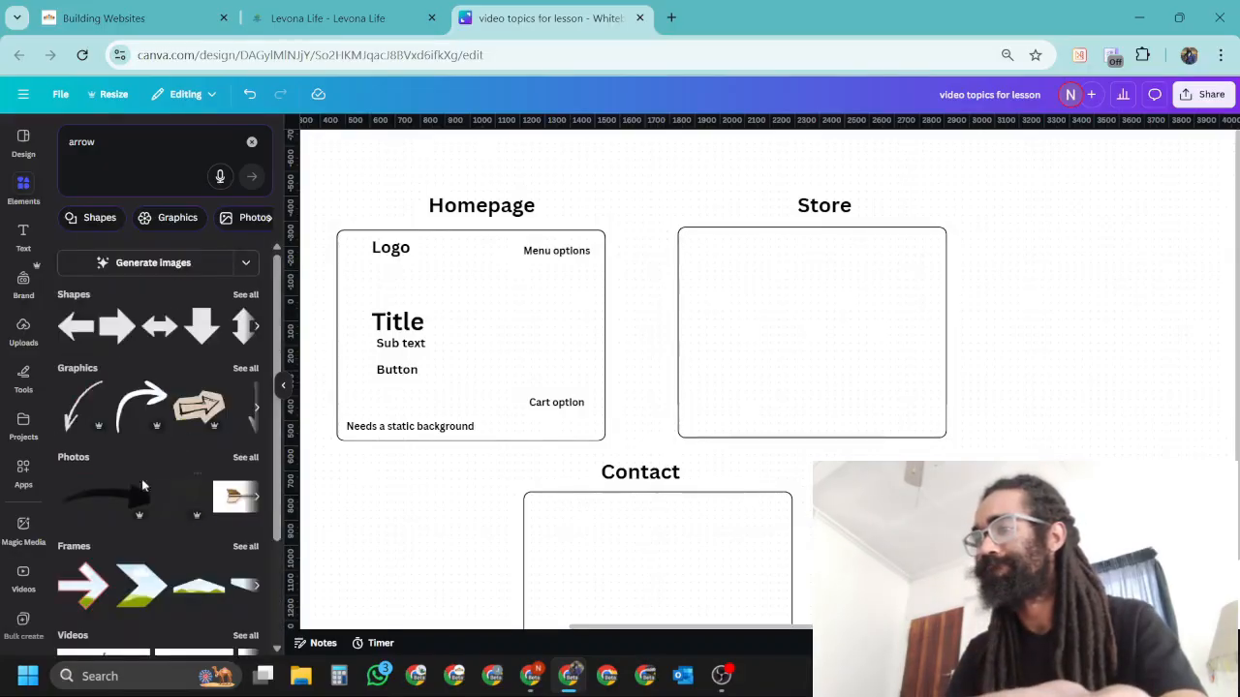
pyautogui.click(248, 294)
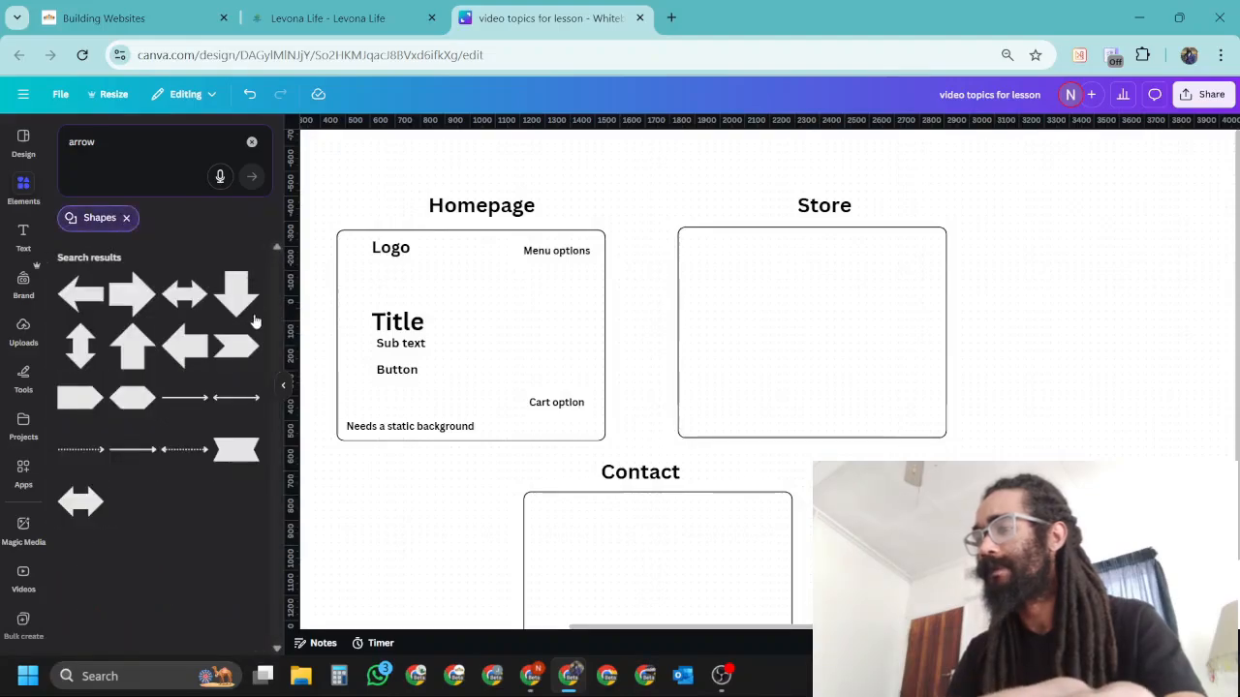
# Add a thin line arrow about 989 units long, running from the homepage's "Button" text up towards the Store outline's left edge
pyautogui.press('l')
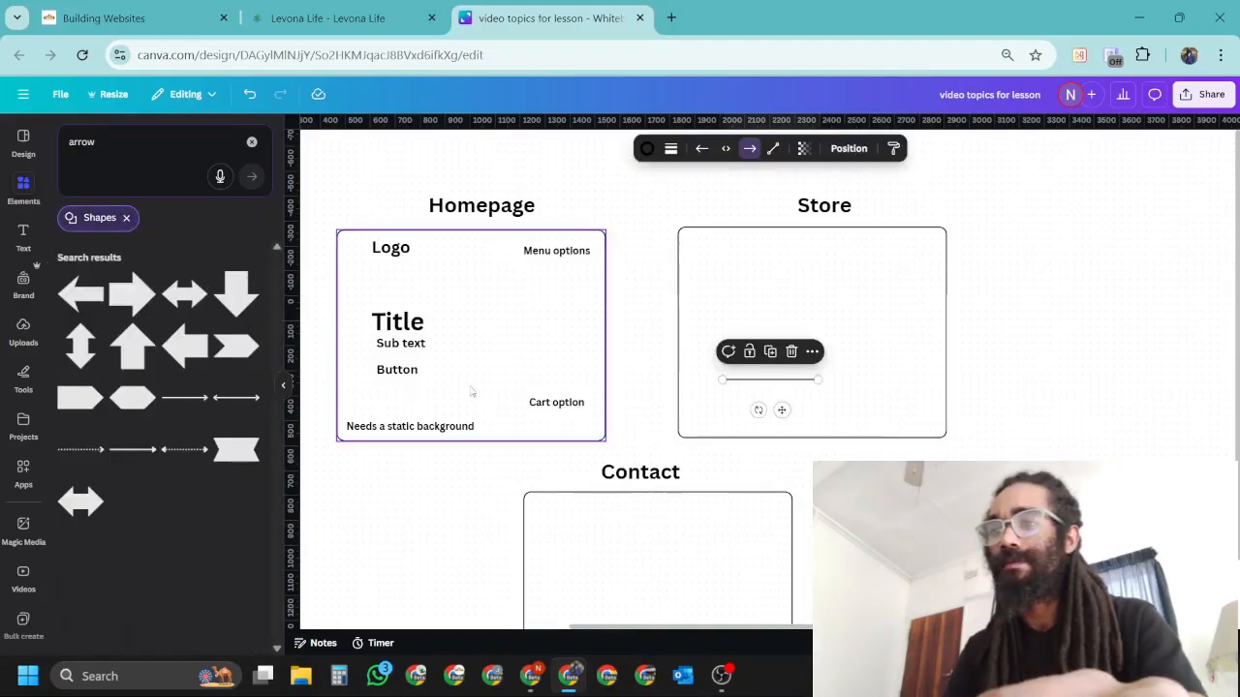
pyautogui.moveTo(782, 409); pyautogui.dragTo(659, 293)
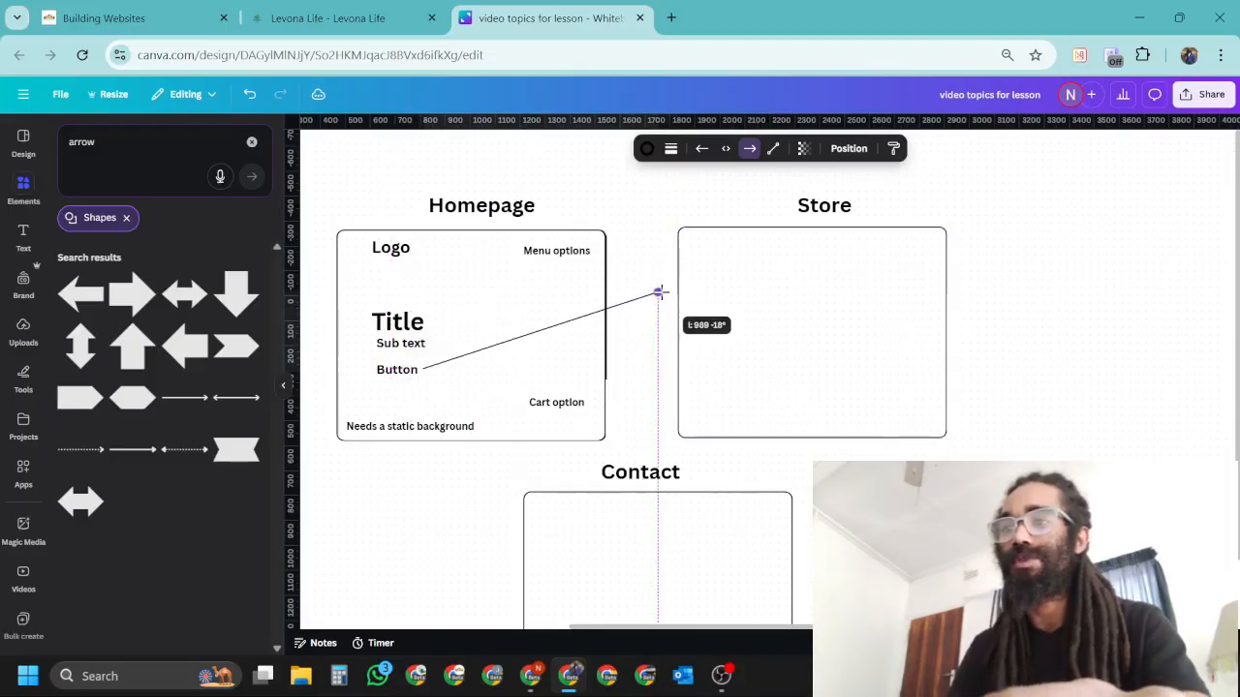
pyautogui.click(1024, 263)
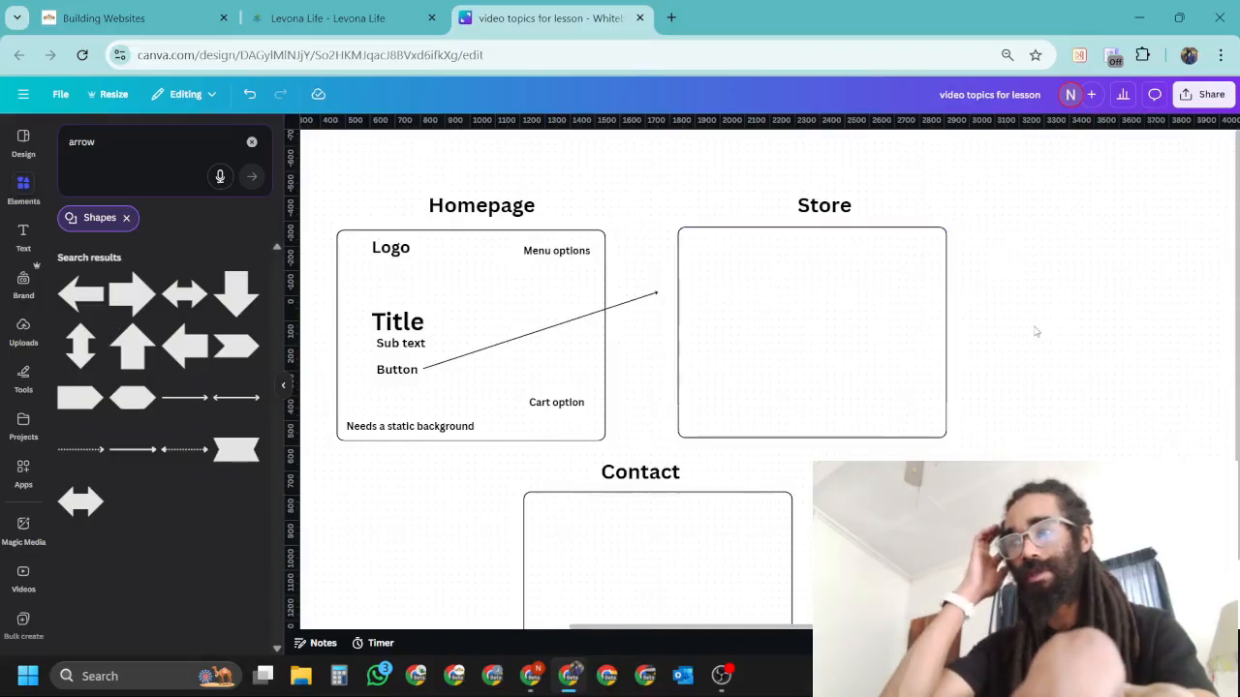
pyautogui.scroll(-2, 1035, 332)
pyautogui.scroll(-2, 1035, 332)
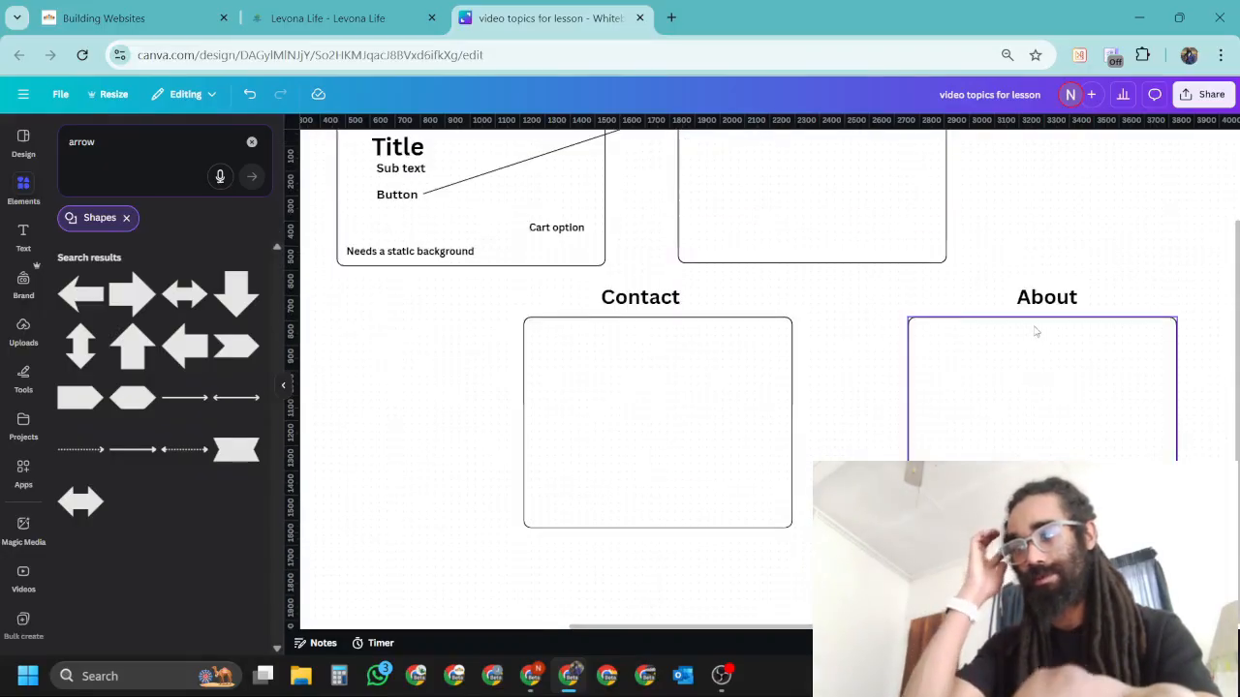
pyautogui.scroll(4, 1036, 332)
pyautogui.scroll(-2, 1023, 329)
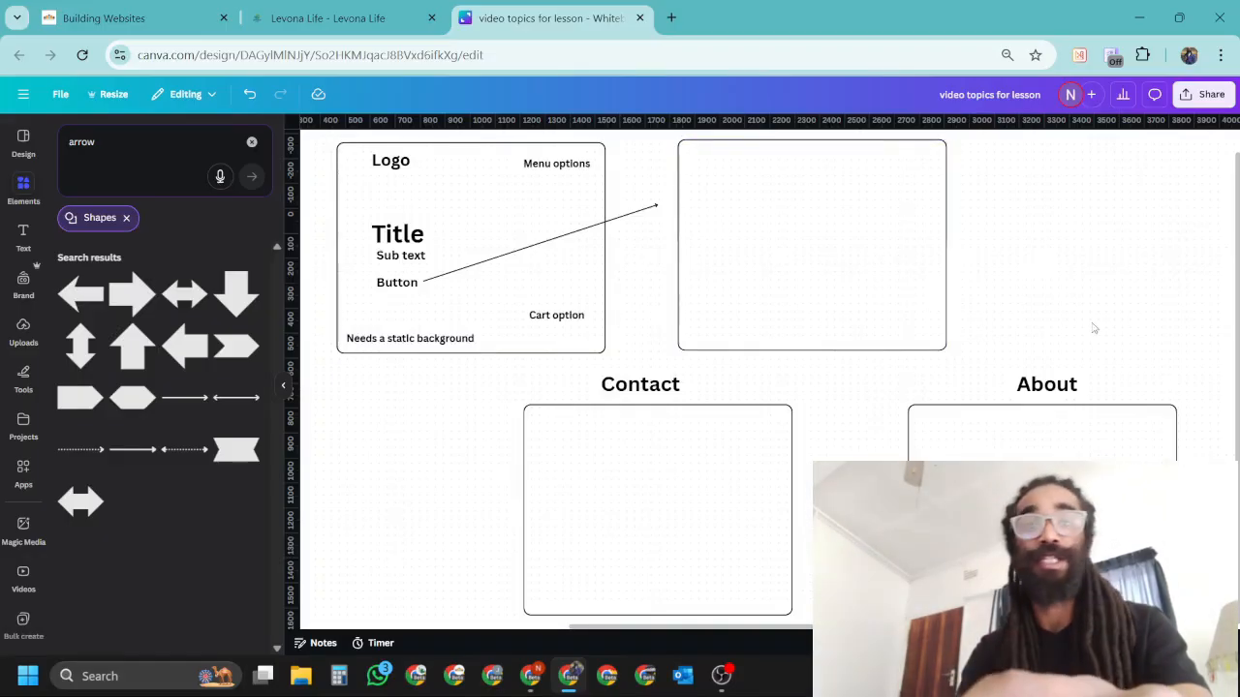
pyautogui.scroll(2, 1094, 328)
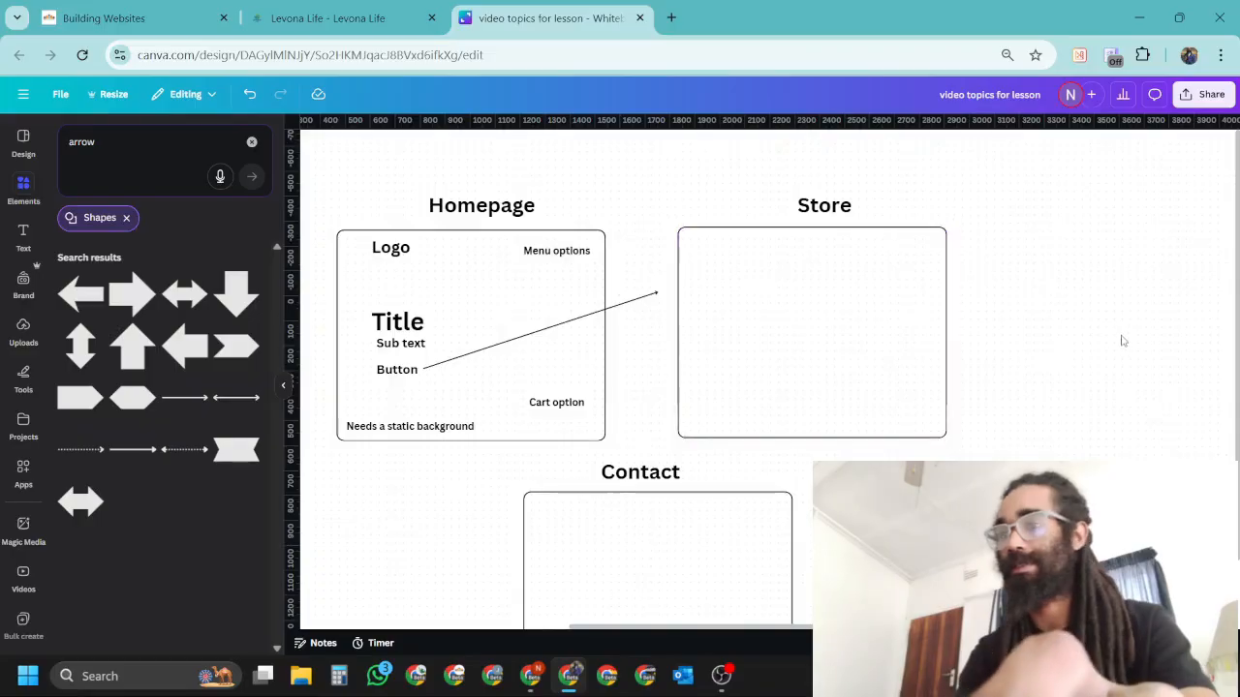
# Clear the elements search and place a copy of the homepage's "Menu options" text in the upper-right corner of the Store outline
pyautogui.scroll(-2, 1065, 334)
pyautogui.scroll(2, 514, 514)
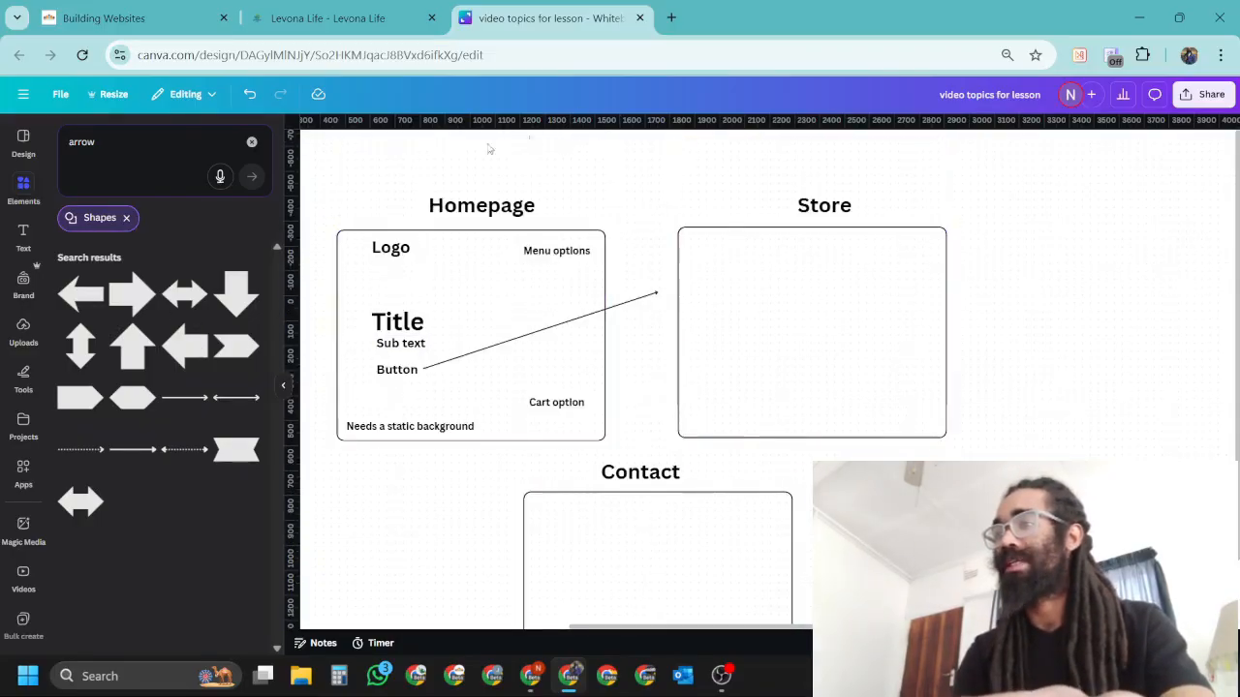
pyautogui.click(253, 145)
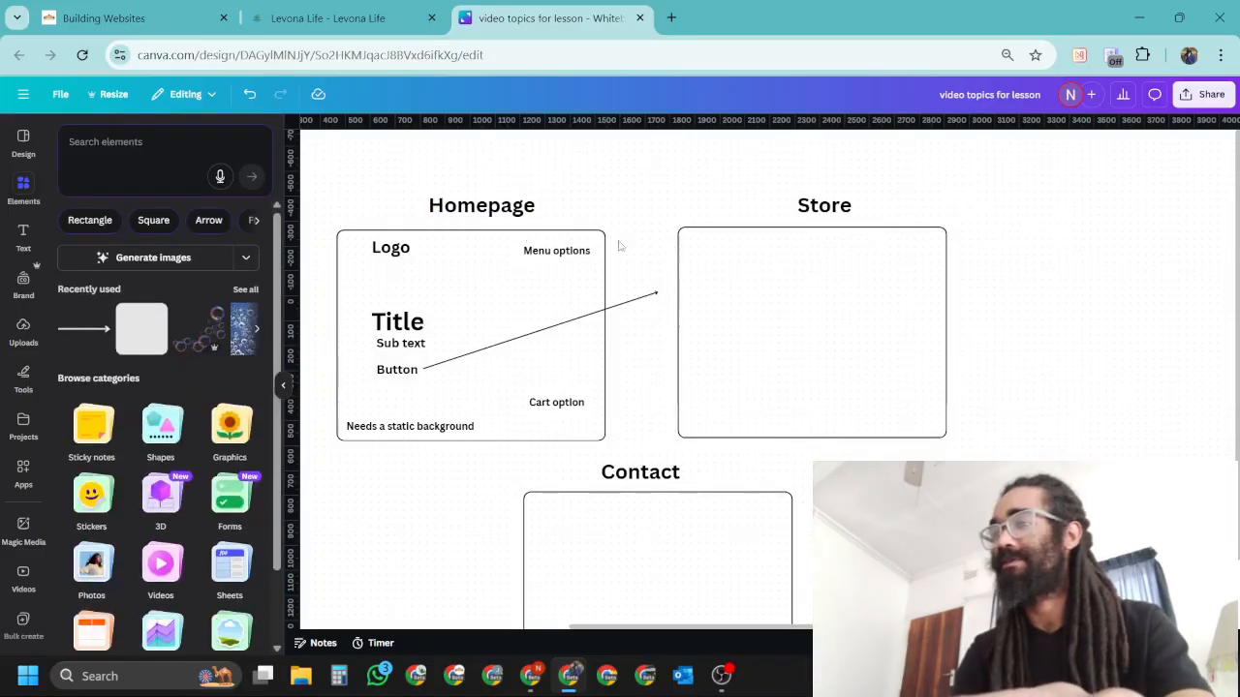
pyautogui.click(24, 242)
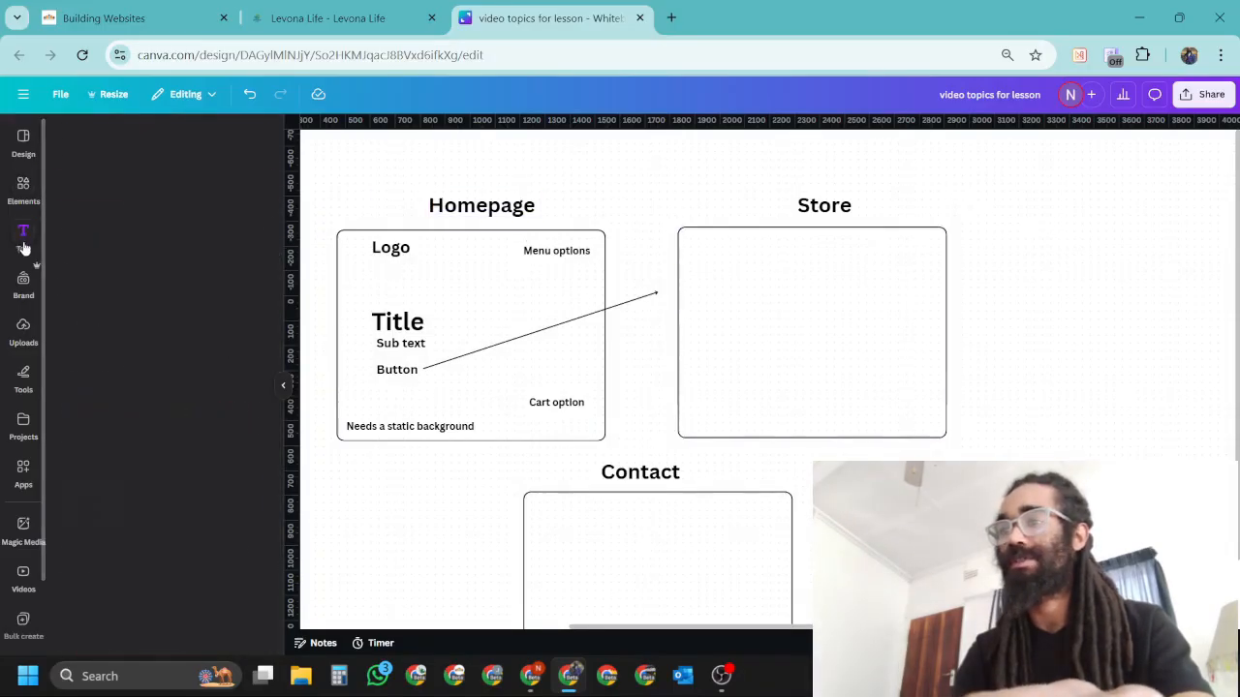
pyautogui.click(556, 251)
pyautogui.hotkey('ctrl', 'd')
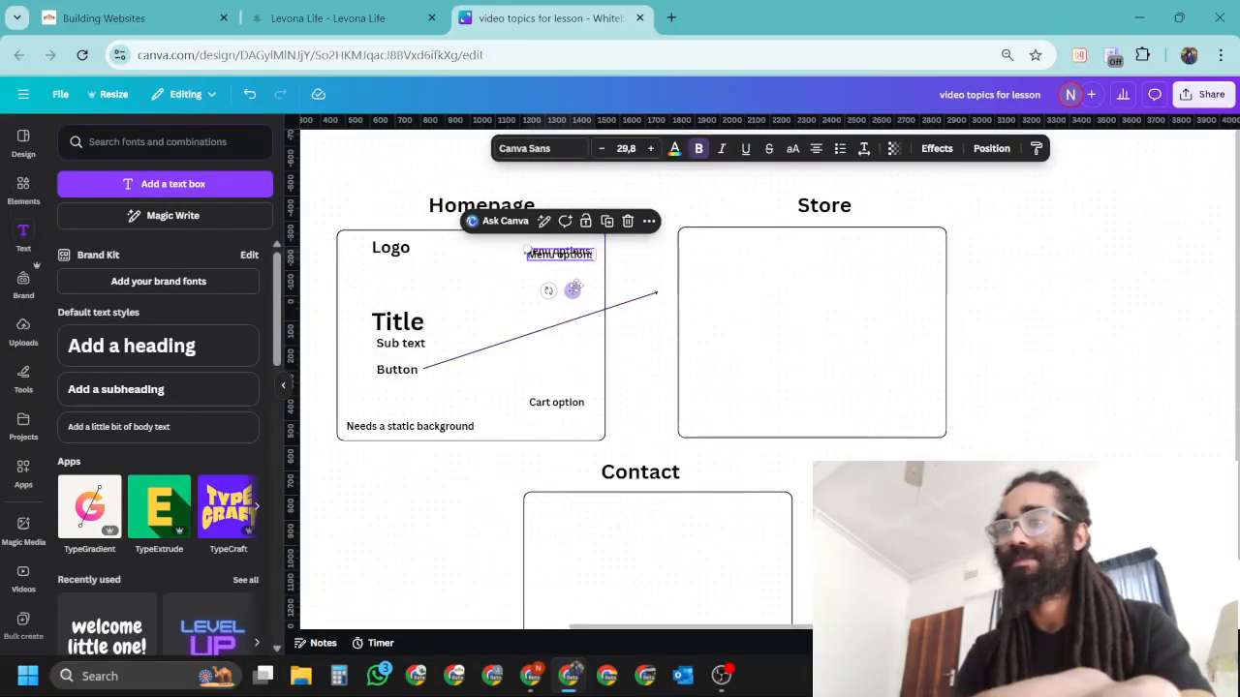
pyautogui.moveTo(572, 290); pyautogui.dragTo(730, 288)
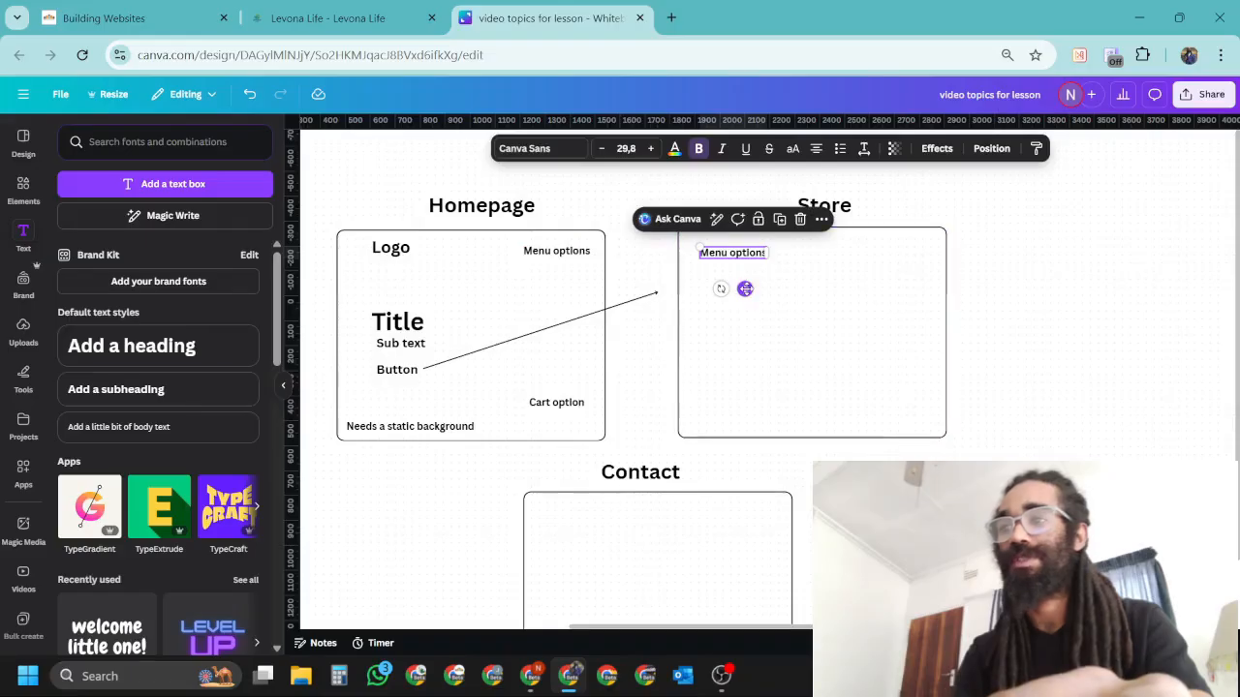
pyautogui.moveTo(741, 288); pyautogui.dragTo(916, 287)
# Place a copy of the homepage's "Logo" text in the Store outline's upper-left corner and shift the Store's "Menu options" slightly inward
pyautogui.click(399, 254)
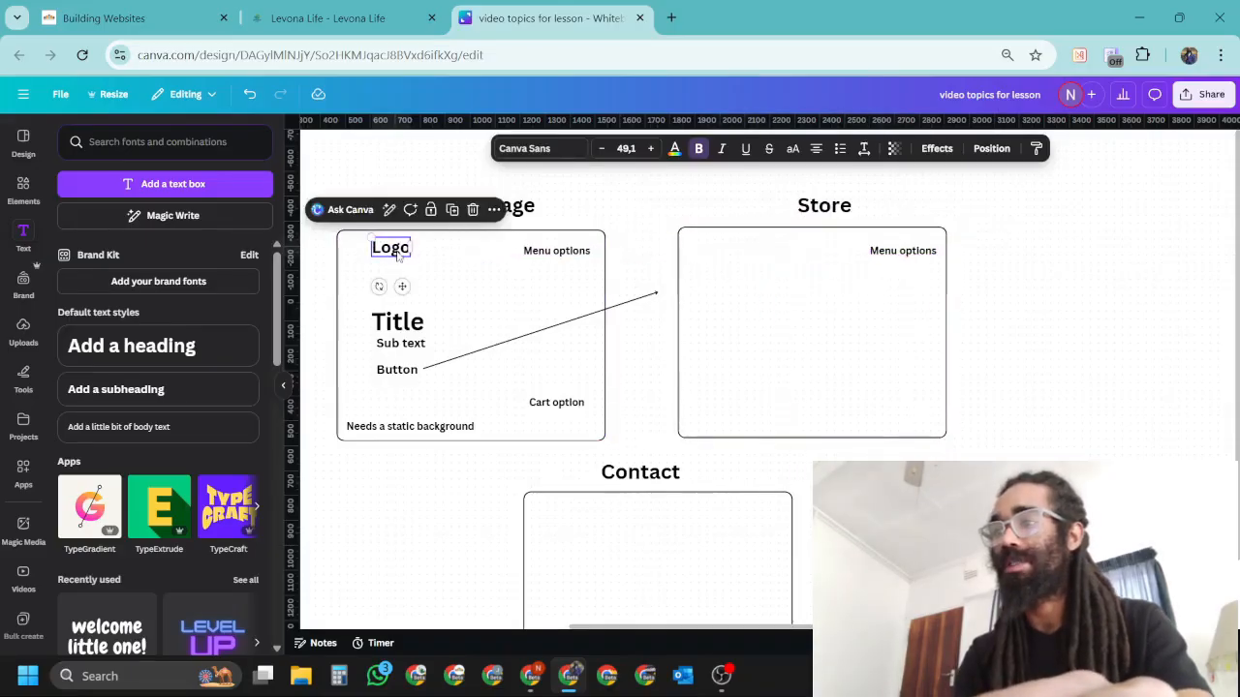
pyautogui.hotkey('ctrl', 'd')
pyautogui.moveTo(407, 291); pyautogui.dragTo(736, 288)
pyautogui.click(897, 255)
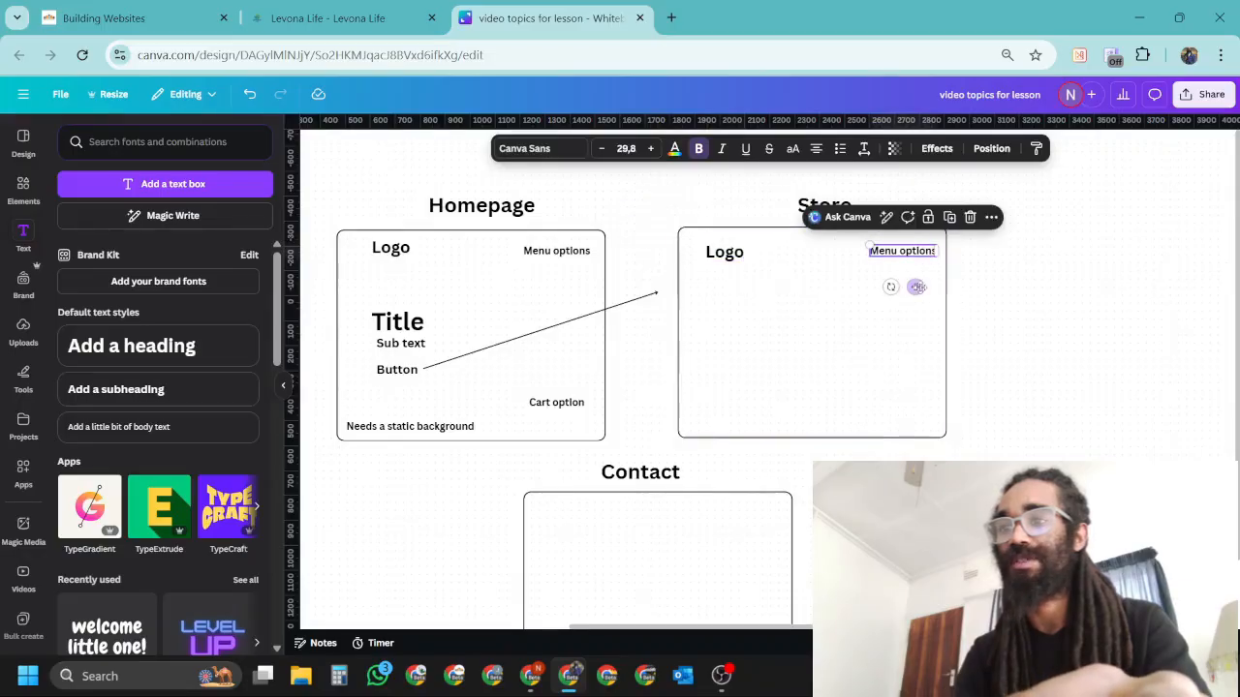
pyautogui.moveTo(915, 287); pyautogui.dragTo(908, 290)
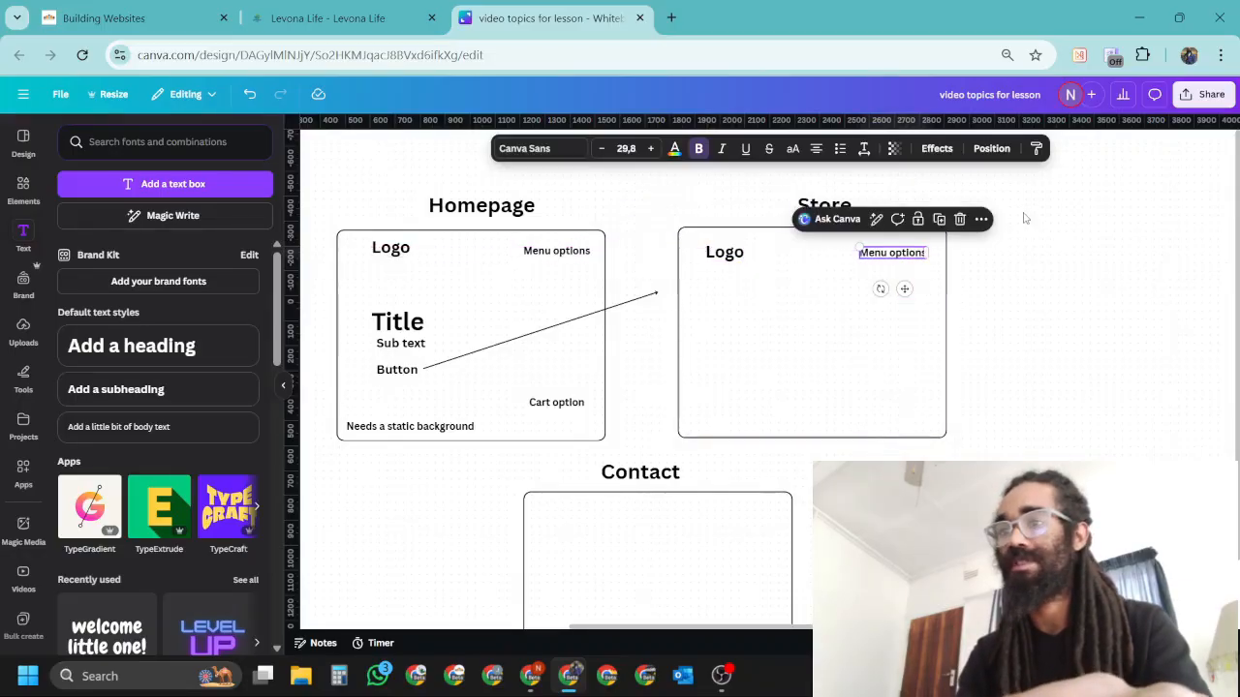
pyautogui.click(1024, 213)
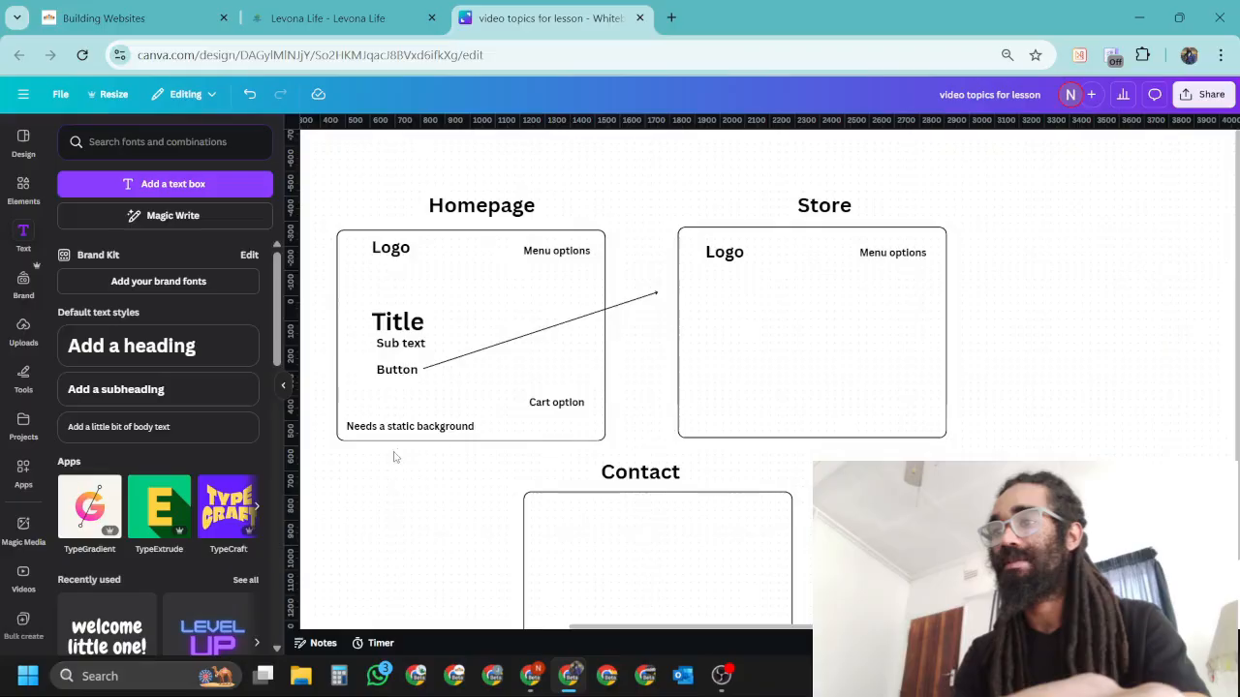
# Place a copy of the homepage's "Cart option" text in the lower-right corner of the Store outline
pyautogui.click(566, 404)
pyautogui.moveTo(567, 439); pyautogui.dragTo(916, 441)
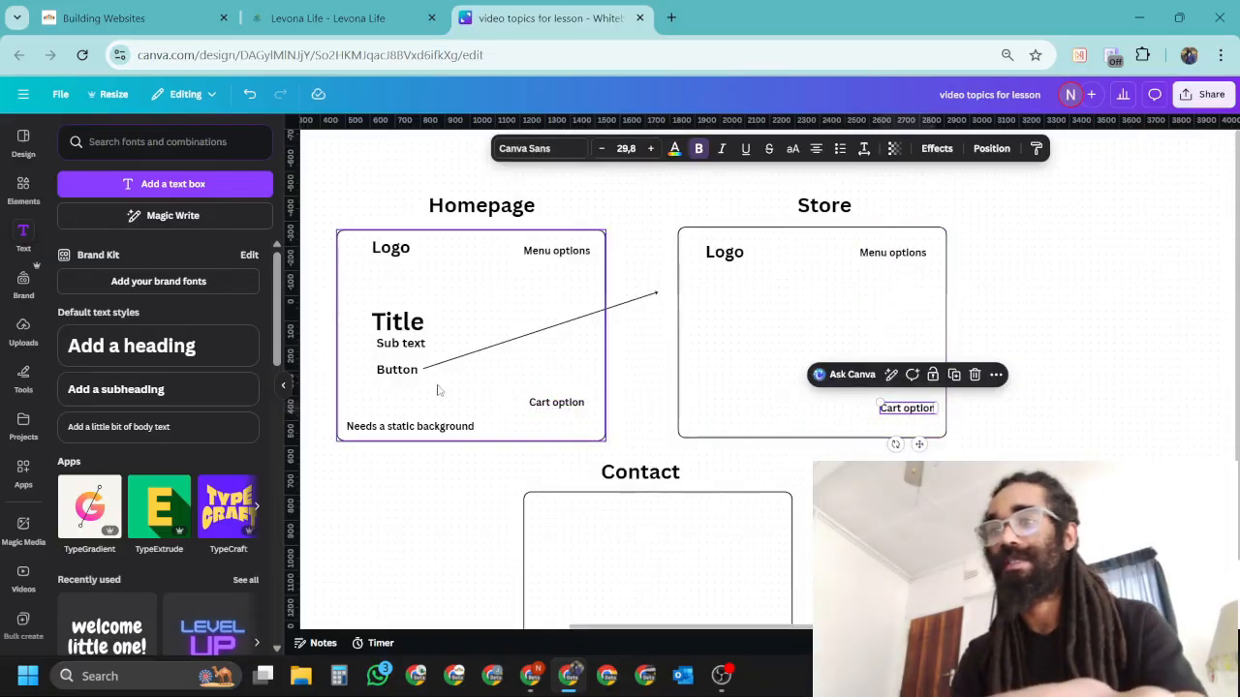
pyautogui.click(1056, 325)
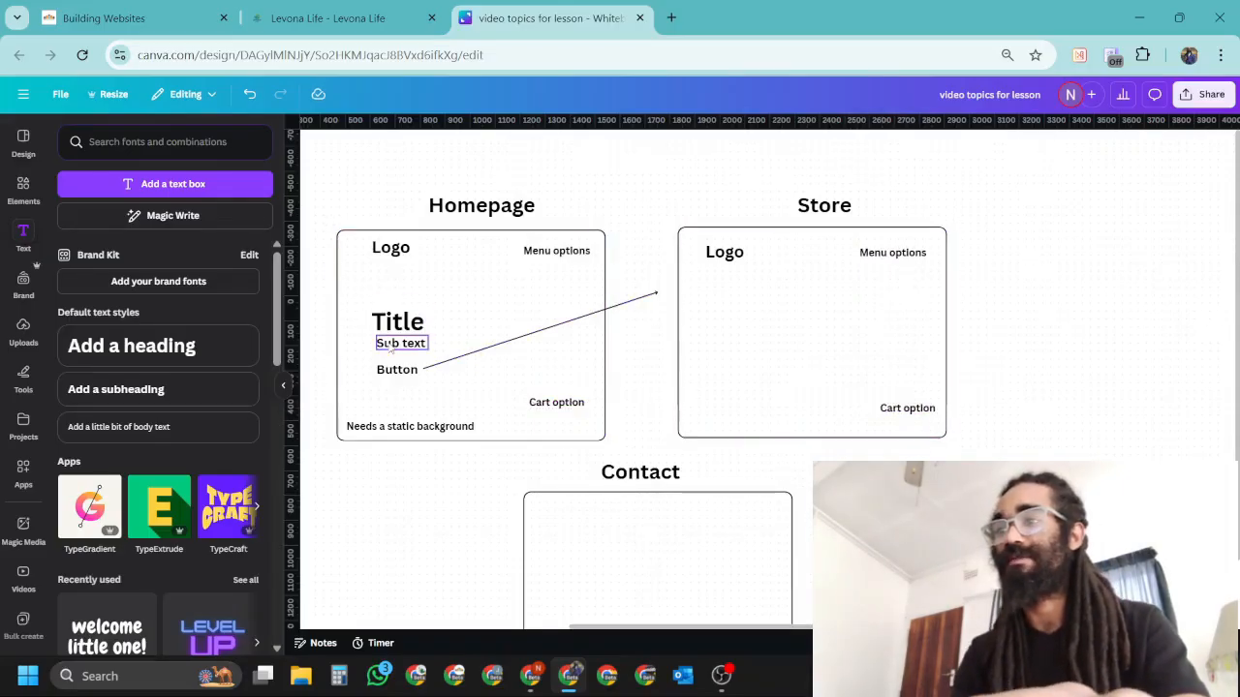
# Duplicate the Store's "Logo" text below the original, enlarge the copy and change its text to "Product Display"
pyautogui.click(735, 260)
pyautogui.hotkey('ctrl', 'd')
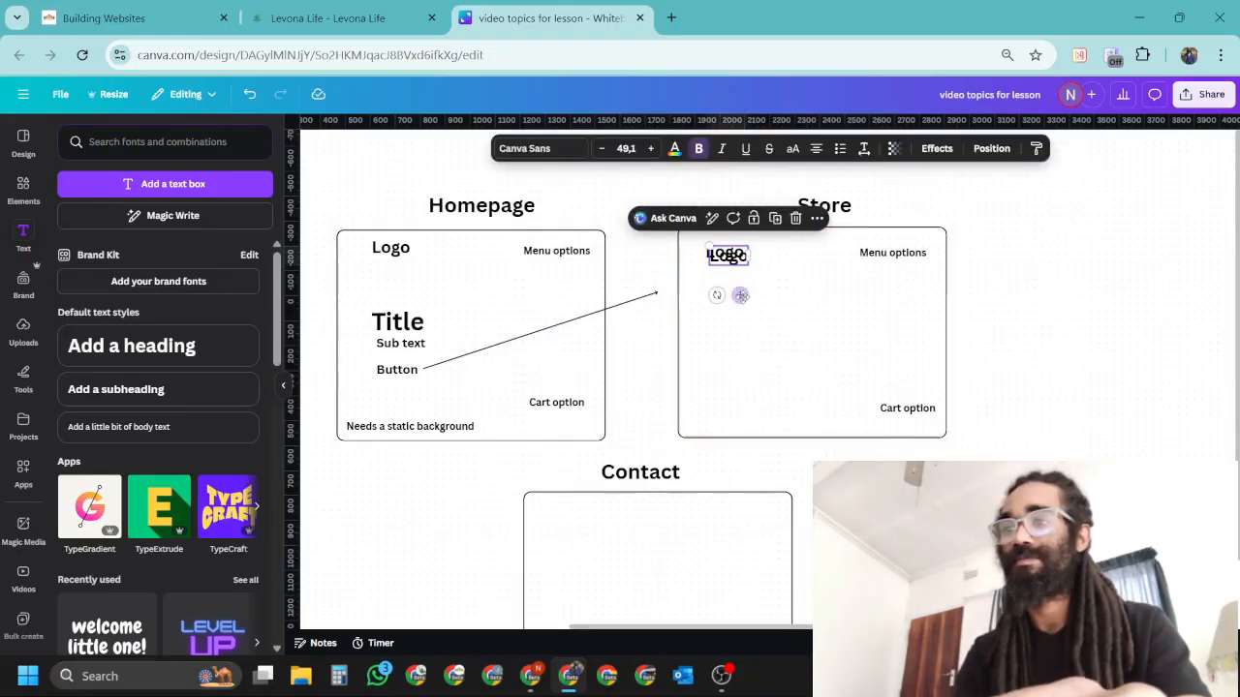
pyautogui.moveTo(739, 295); pyautogui.dragTo(775, 367)
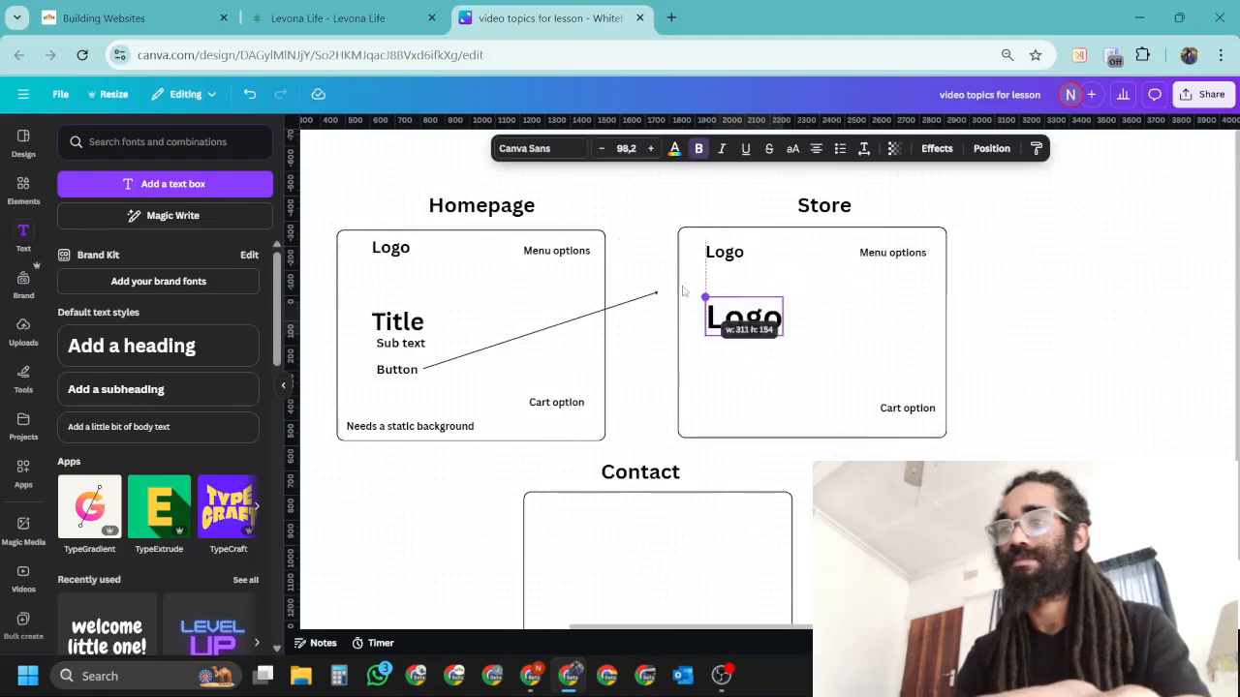
pyautogui.moveTo(744, 318); pyautogui.dragTo(686, 288)
pyautogui.doubleClick(768, 315)
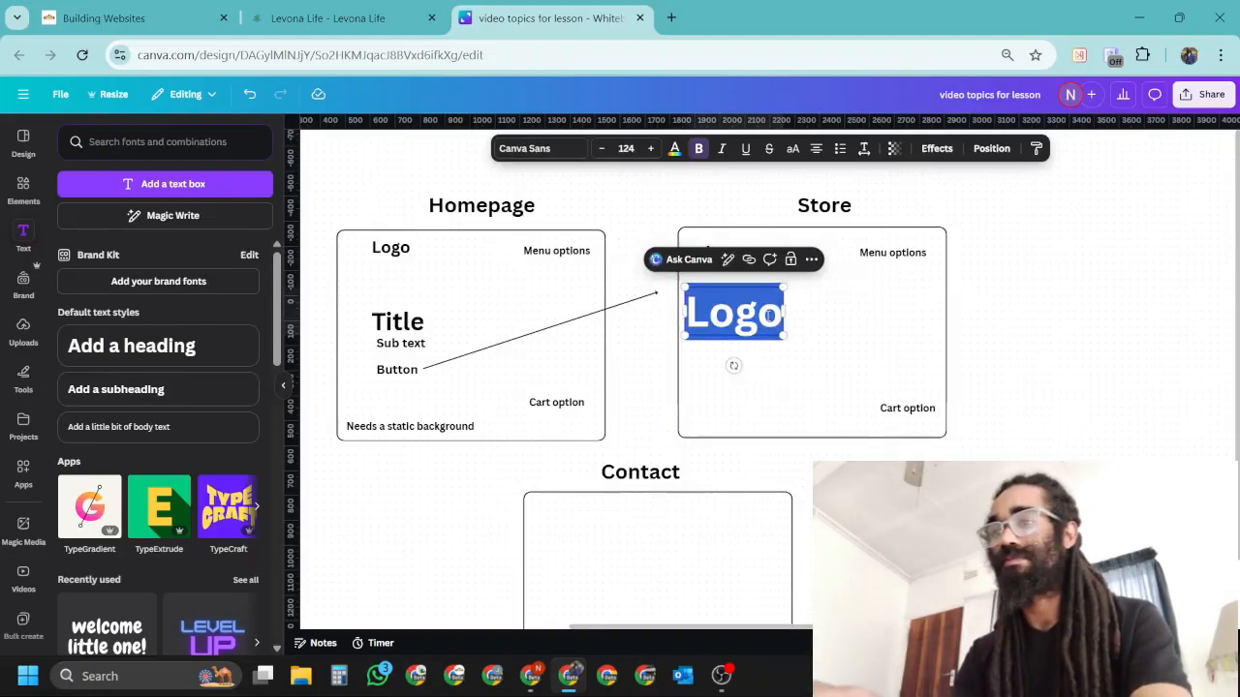
pyautogui.write('p')
pyautogui.press('BackSpace')
pyautogui.write('Produce')
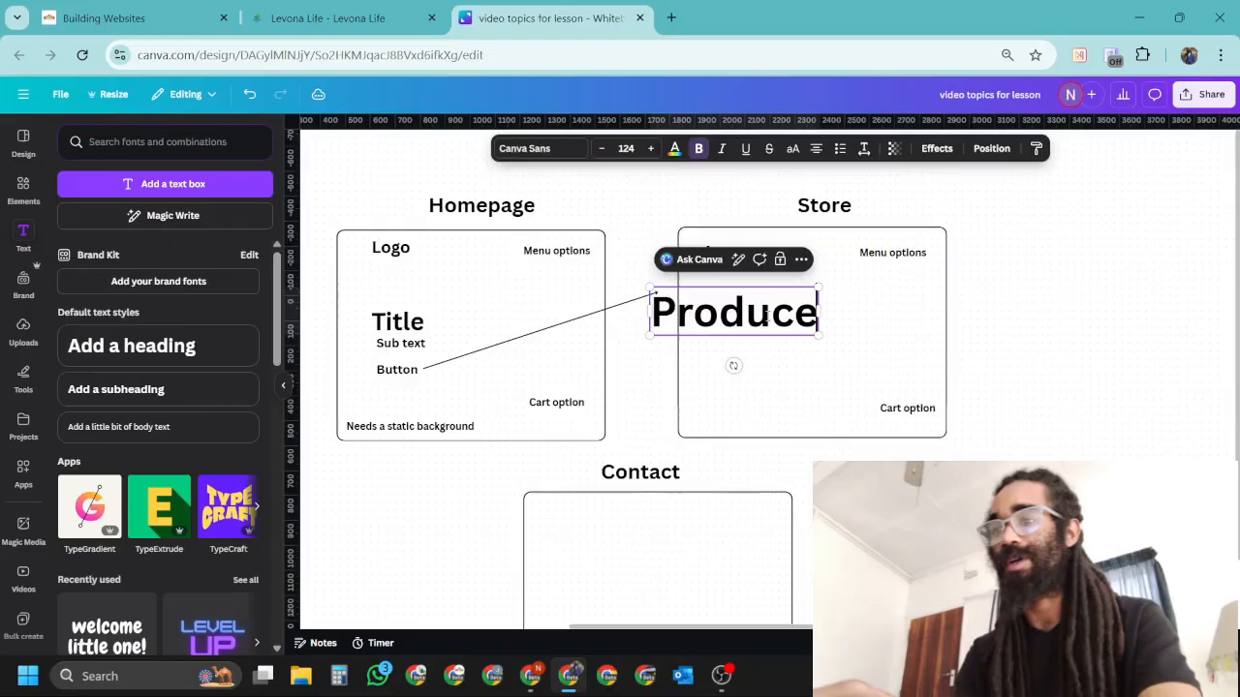
pyautogui.press('BackSpace')
pyautogui.write('t')
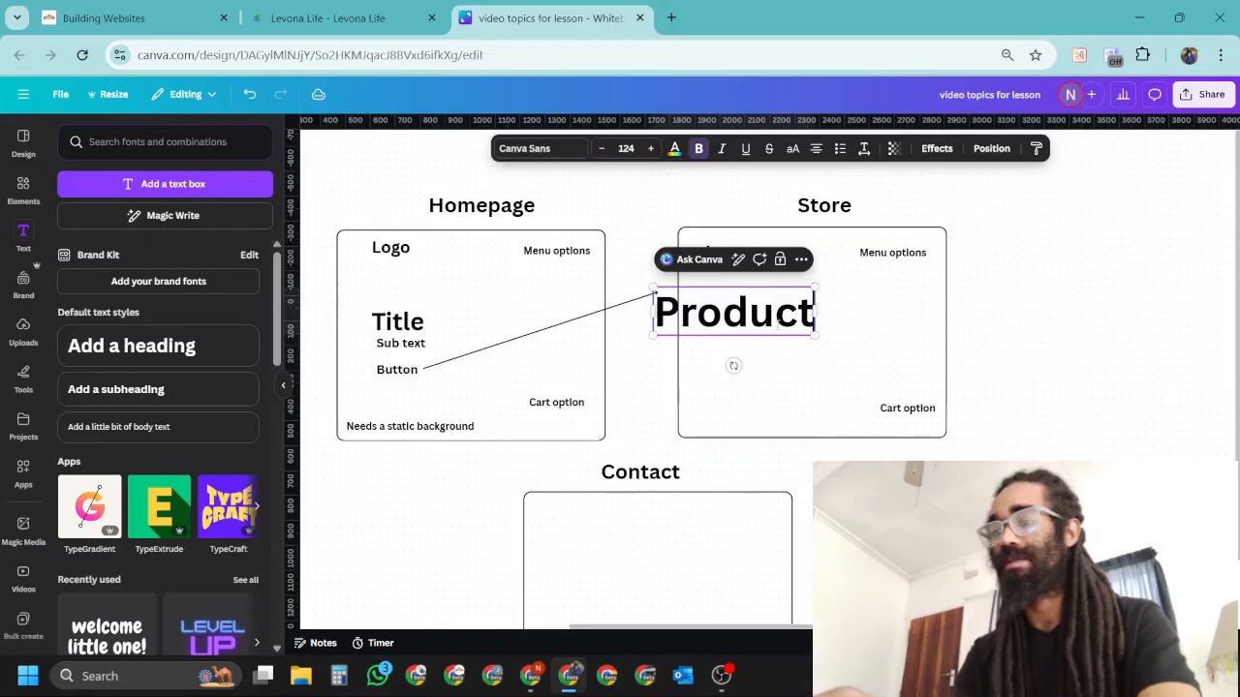
pyautogui.write('Display')
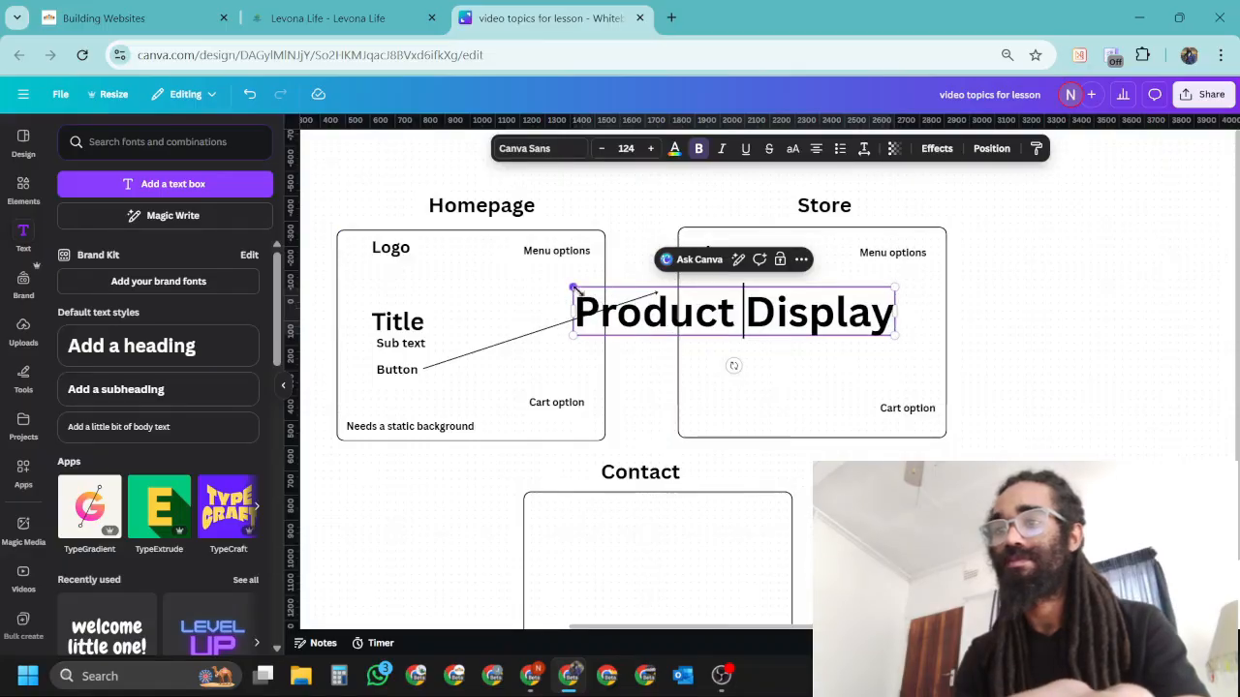
# Shrink the "Product Display" text to size 47.2 and move it to the middle of the Store outline
pyautogui.moveTo(573, 288); pyautogui.dragTo(772, 319)
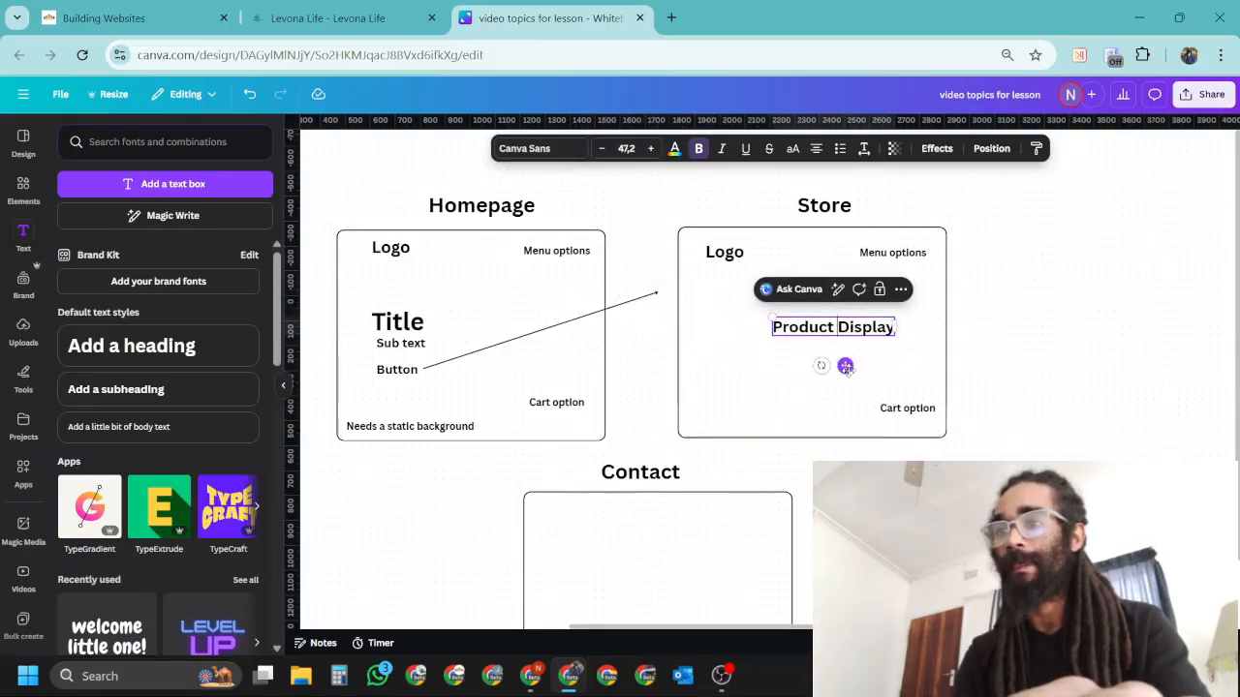
pyautogui.moveTo(846, 367); pyautogui.dragTo(827, 374)
pyautogui.click(1019, 315)
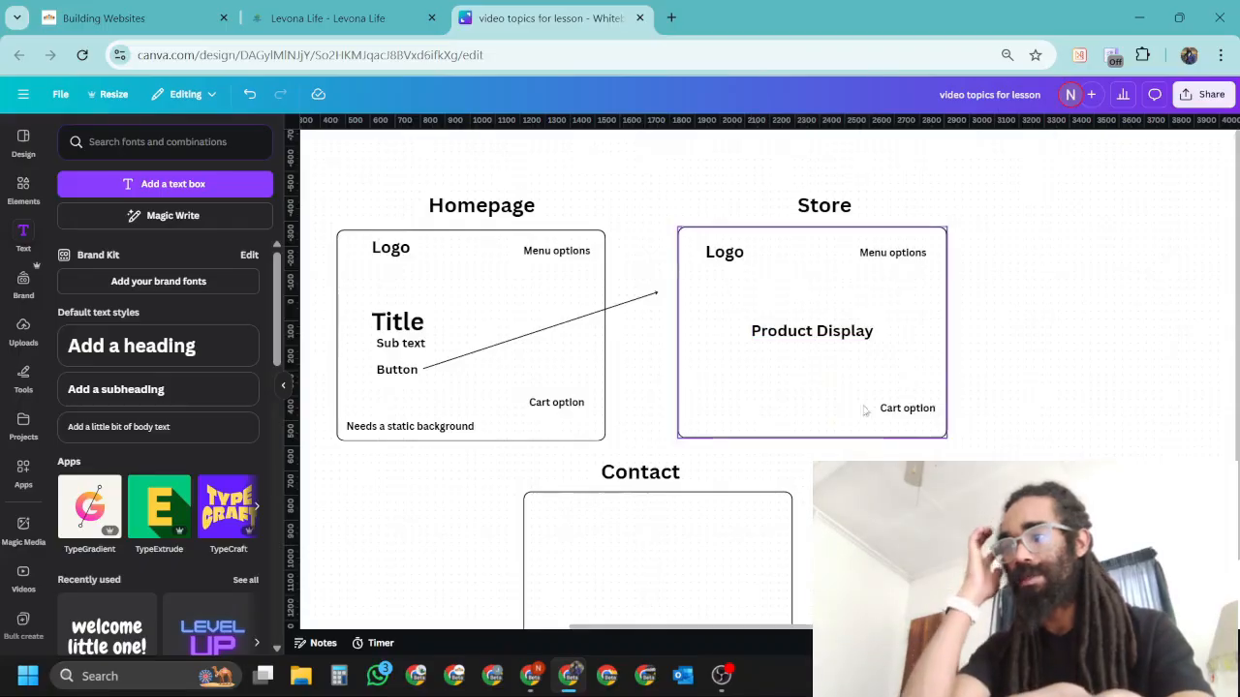
# Place a copy of the homepage's "Needs a static background" note in the lower-left corner of the Store outline
pyautogui.click(423, 433)
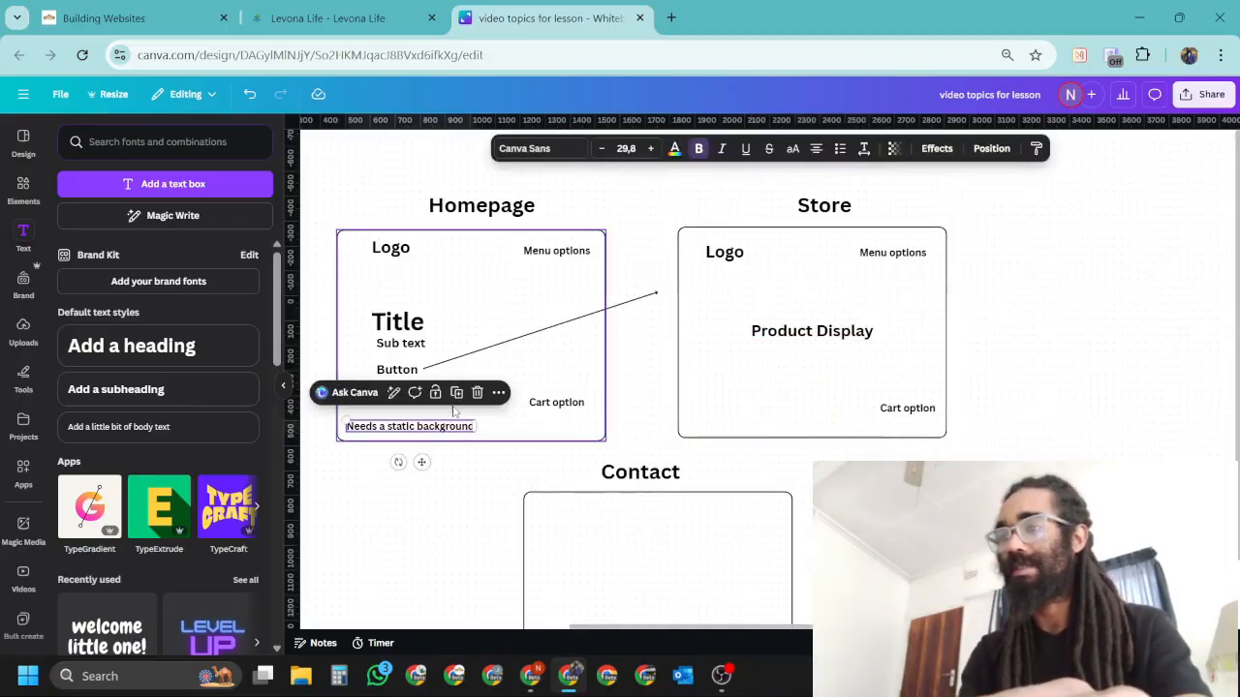
pyautogui.moveTo(424, 463); pyautogui.dragTo(763, 459)
pyautogui.click(1007, 364)
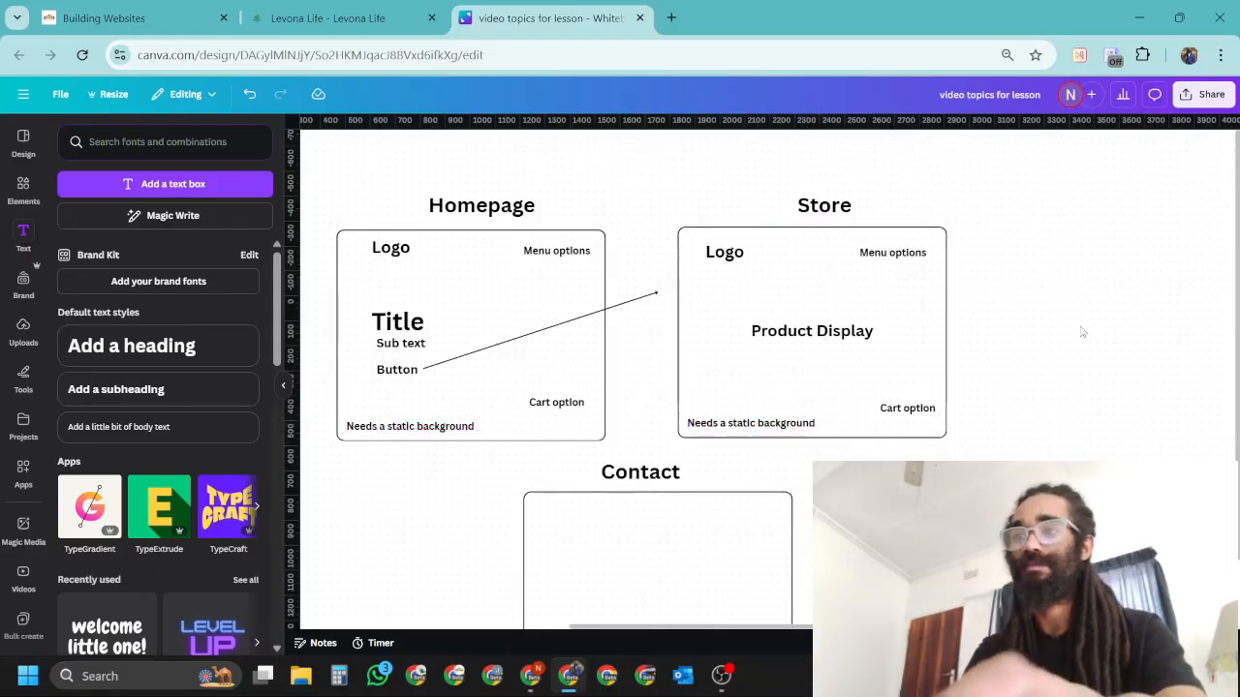
# Shift the "Store" heading slightly to the left above its outline
pyautogui.scroll(-1, 1043, 310)
pyautogui.scroll(2, 857, 255)
pyautogui.moveTo(824, 289); pyautogui.dragTo(805, 290)
pyautogui.click(1108, 357)
pyautogui.scroll(-1, 1097, 374)
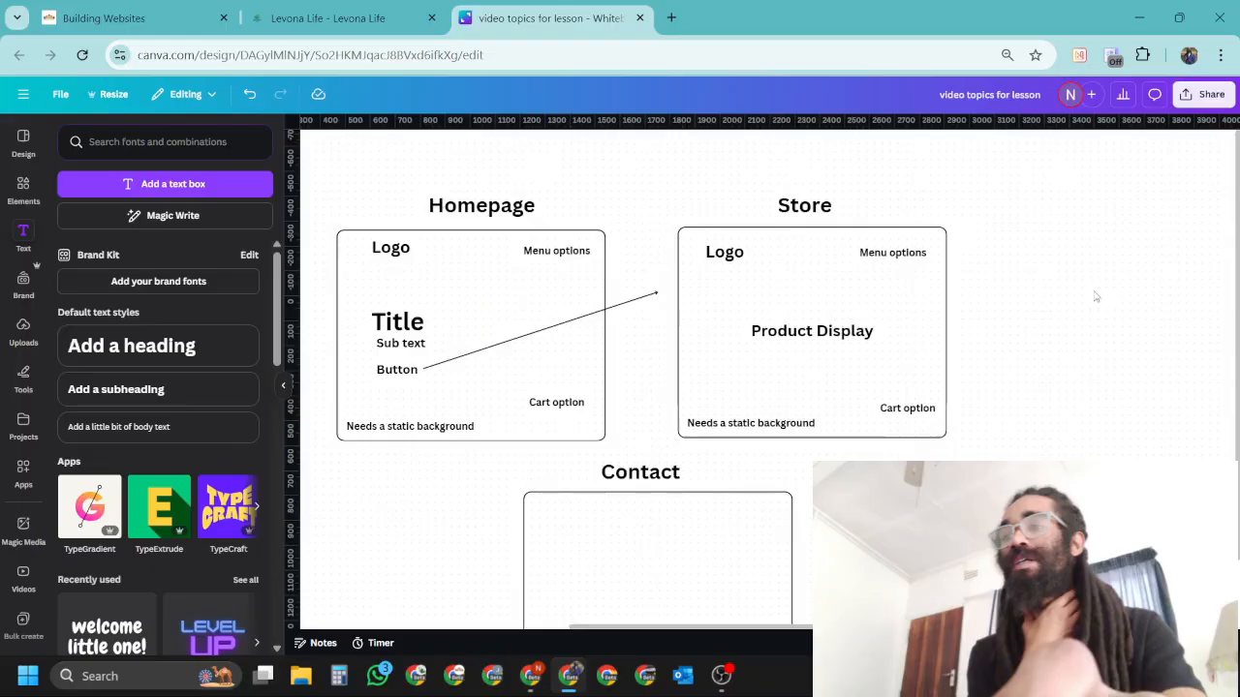
# Duplicate the existing arrow and redirect the copy from the Store's "Logo" text to the right edge of the Homepage outline
pyautogui.scroll(-2, 1095, 296)
pyautogui.scroll(2, 1093, 296)
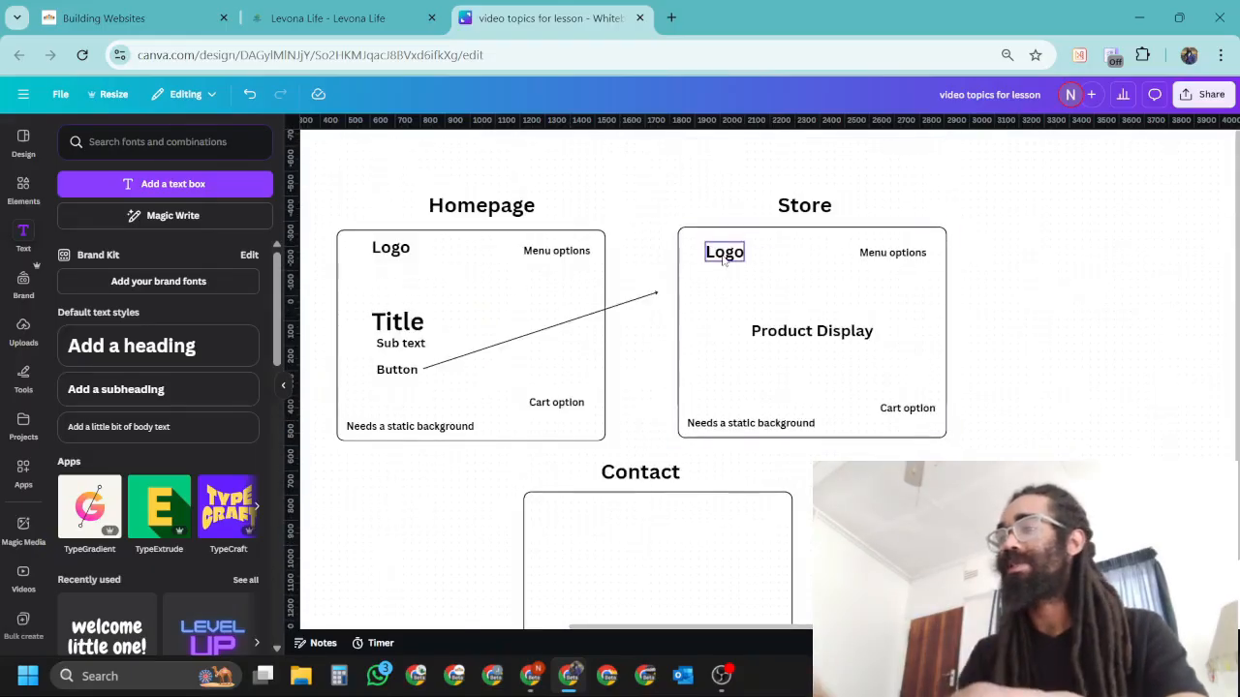
pyautogui.click(643, 303)
pyautogui.hotkey('ctrl', 'd')
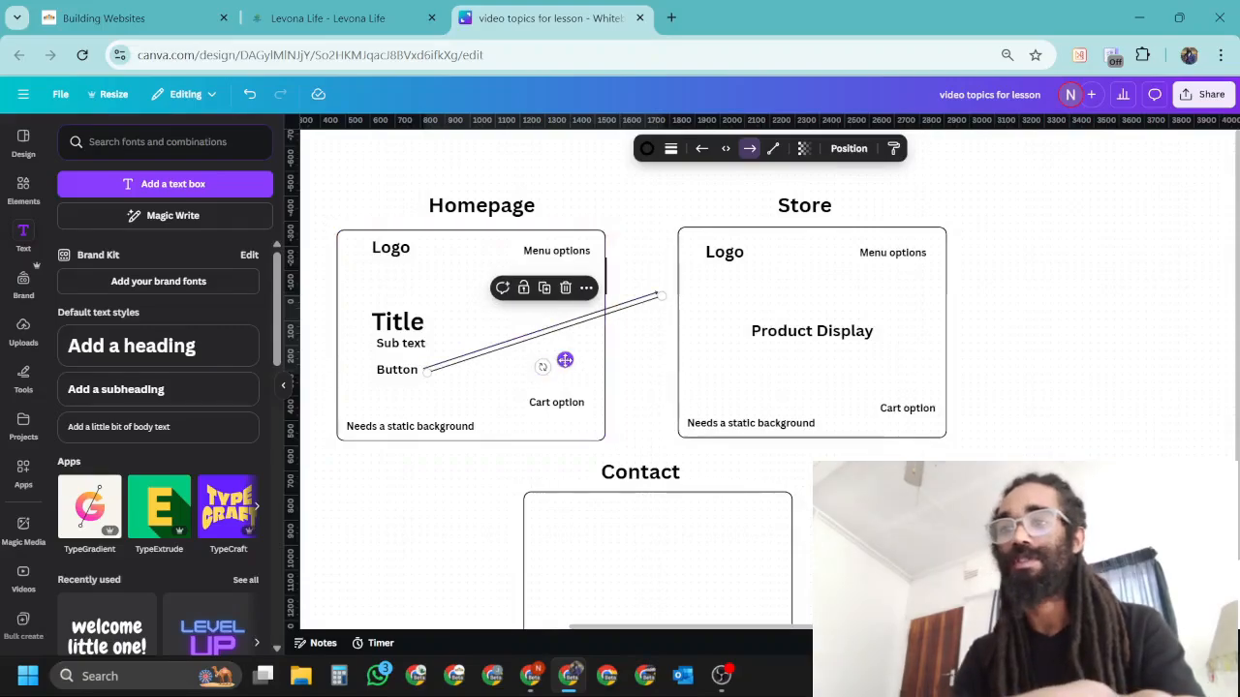
pyautogui.moveTo(565, 359); pyautogui.dragTo(1122, 276)
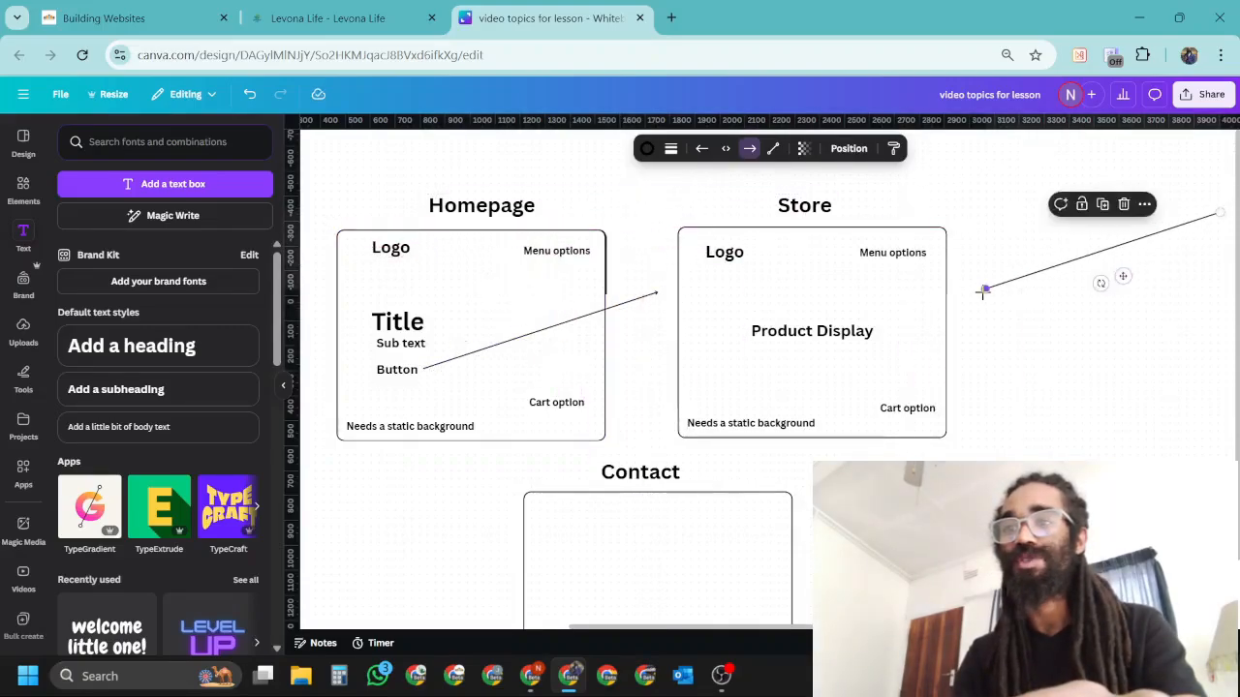
pyautogui.moveTo(984, 288); pyautogui.dragTo(465, 271)
pyautogui.moveTo(465, 271); pyautogui.dragTo(608, 283)
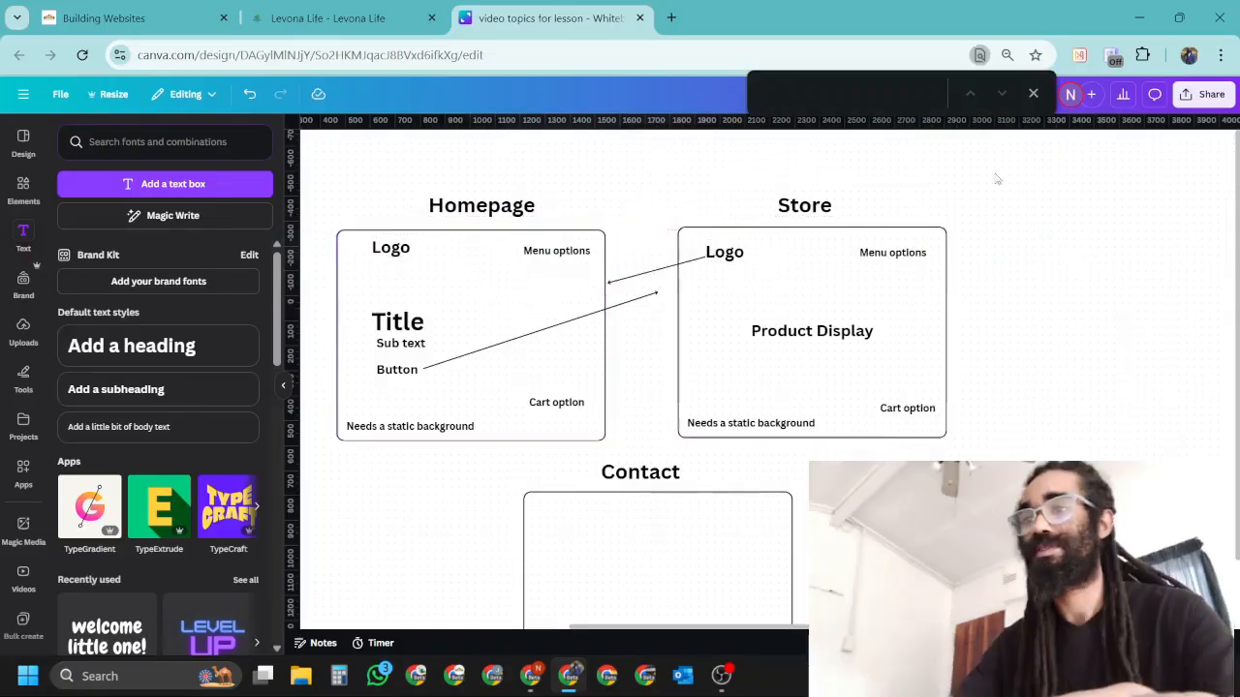
pyautogui.click(1034, 94)
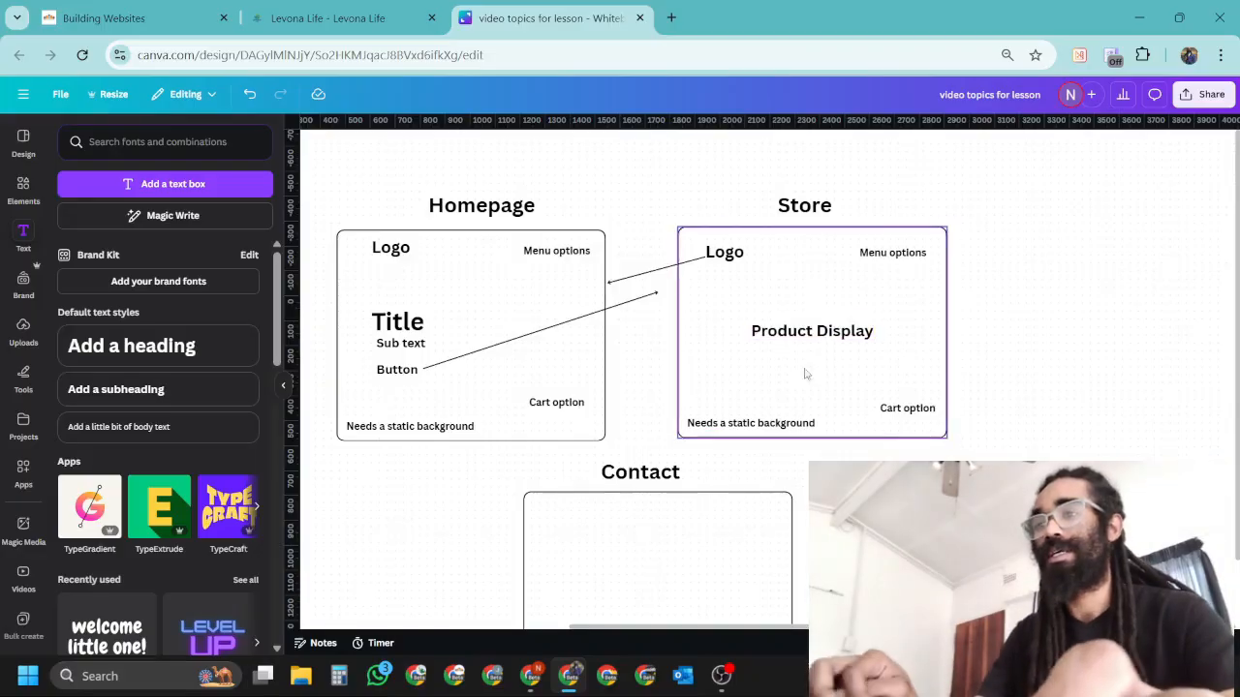
# Place a copy of the Store's "Cart option" text below the left part of "Product Display" and change it to "Contact us"
pyautogui.scroll(-1, 1039, 341)
pyautogui.scroll(1, 1007, 327)
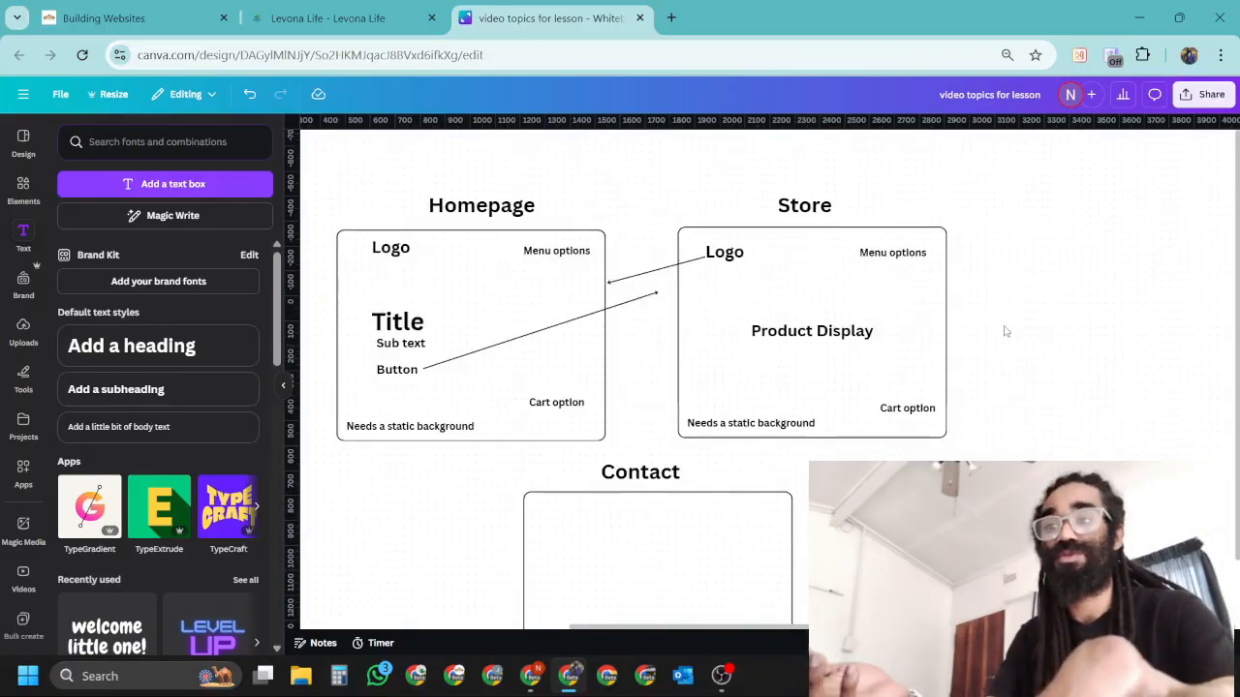
pyautogui.scroll(-1, 1056, 397)
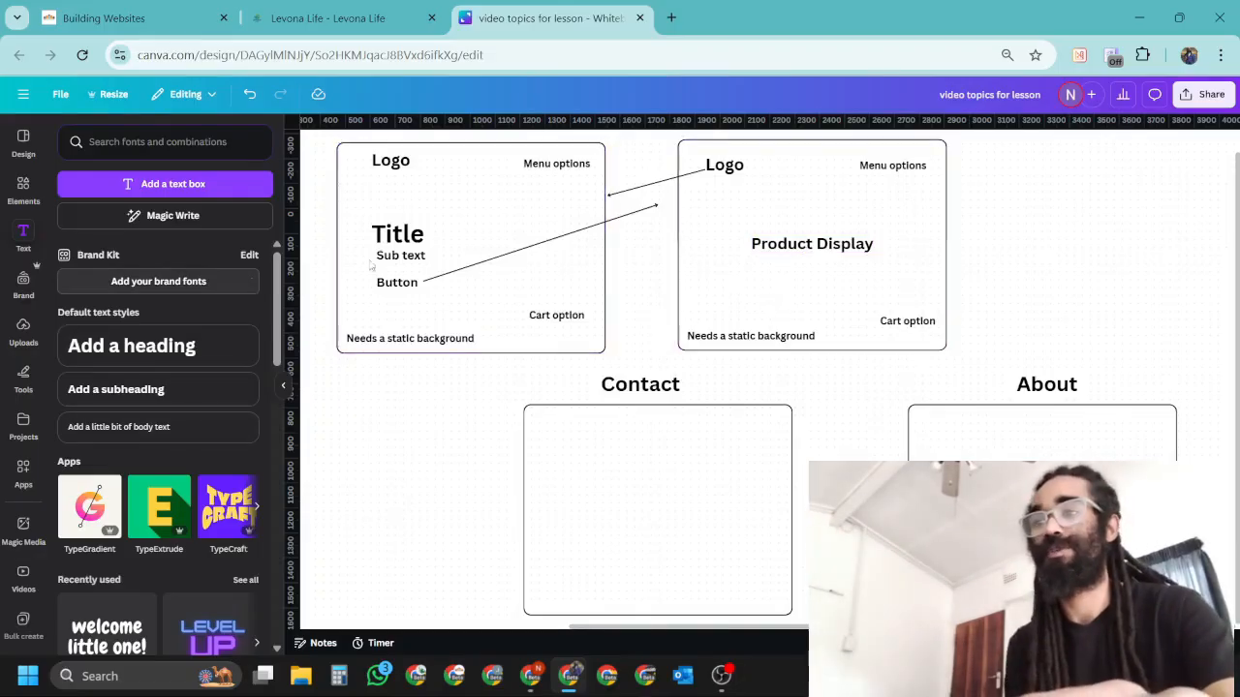
pyautogui.click(883, 324)
pyautogui.moveTo(921, 357); pyautogui.dragTo(731, 324)
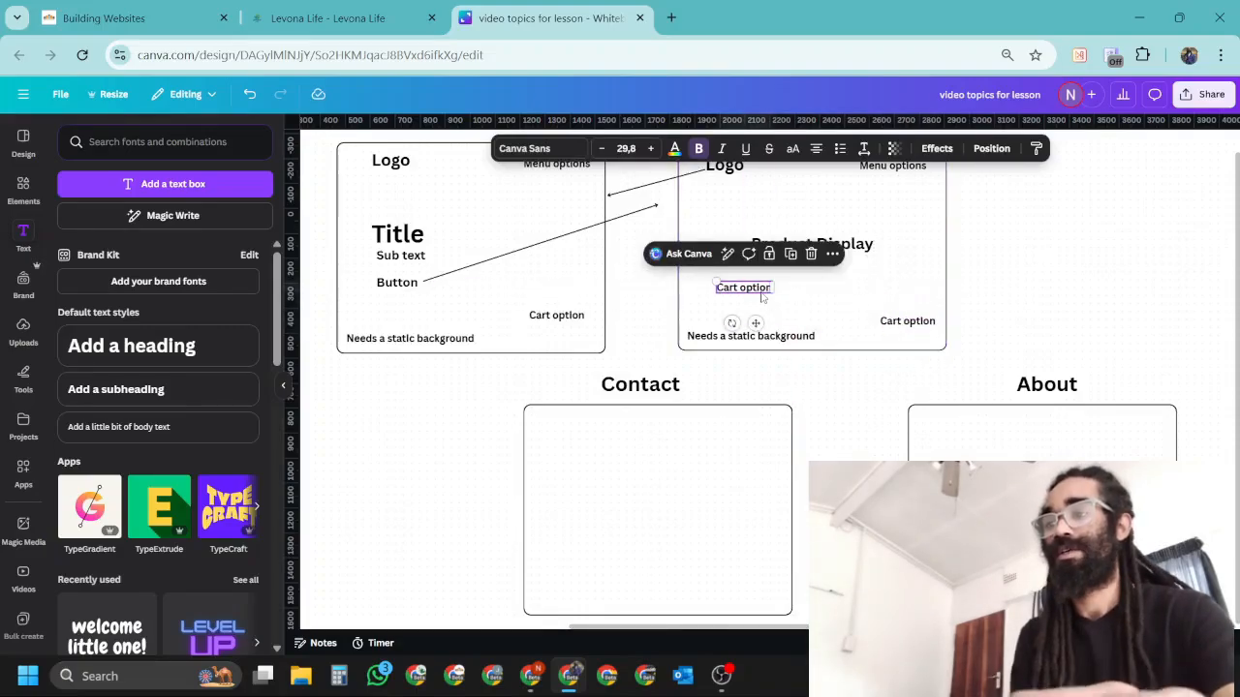
pyautogui.doubleClick(762, 290)
pyautogui.write('Co')
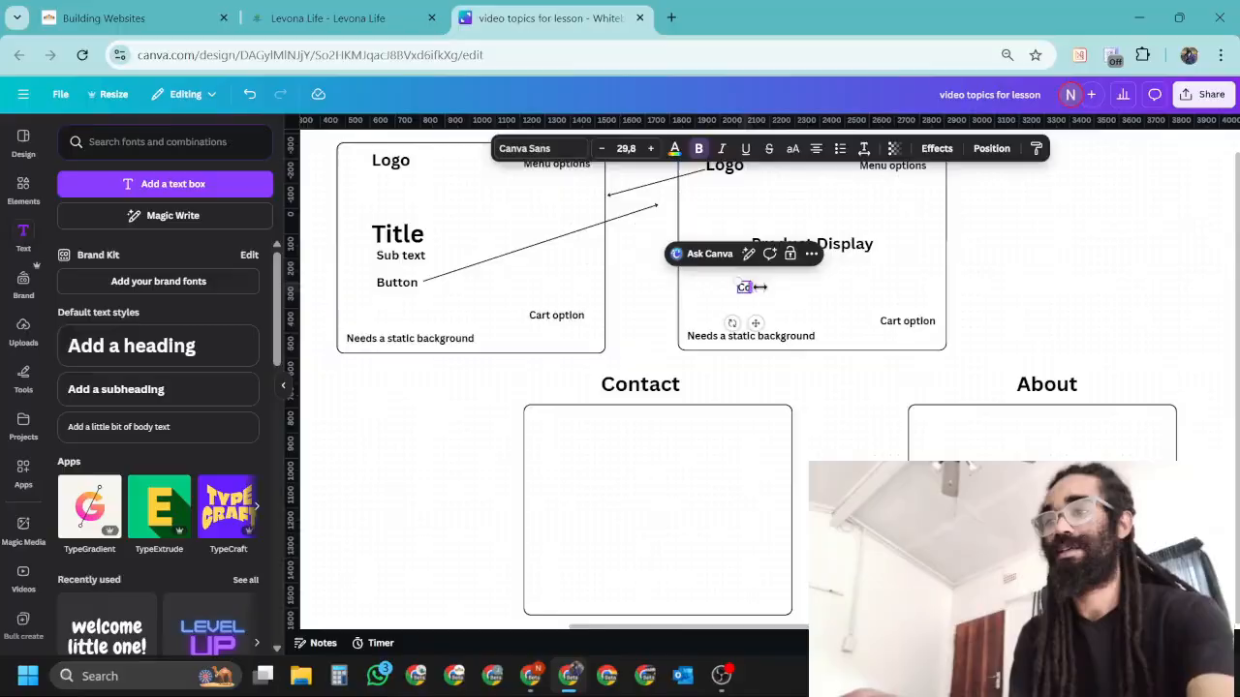
pyautogui.write('ntact us')
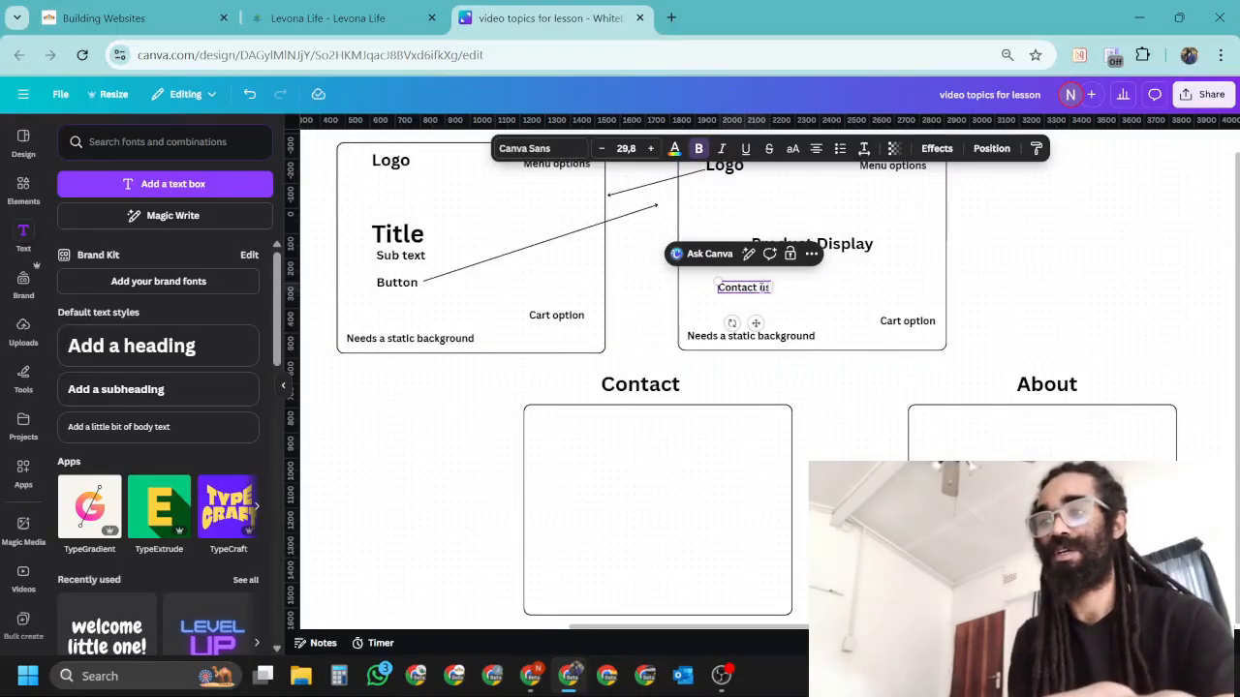
pyautogui.click(760, 312)
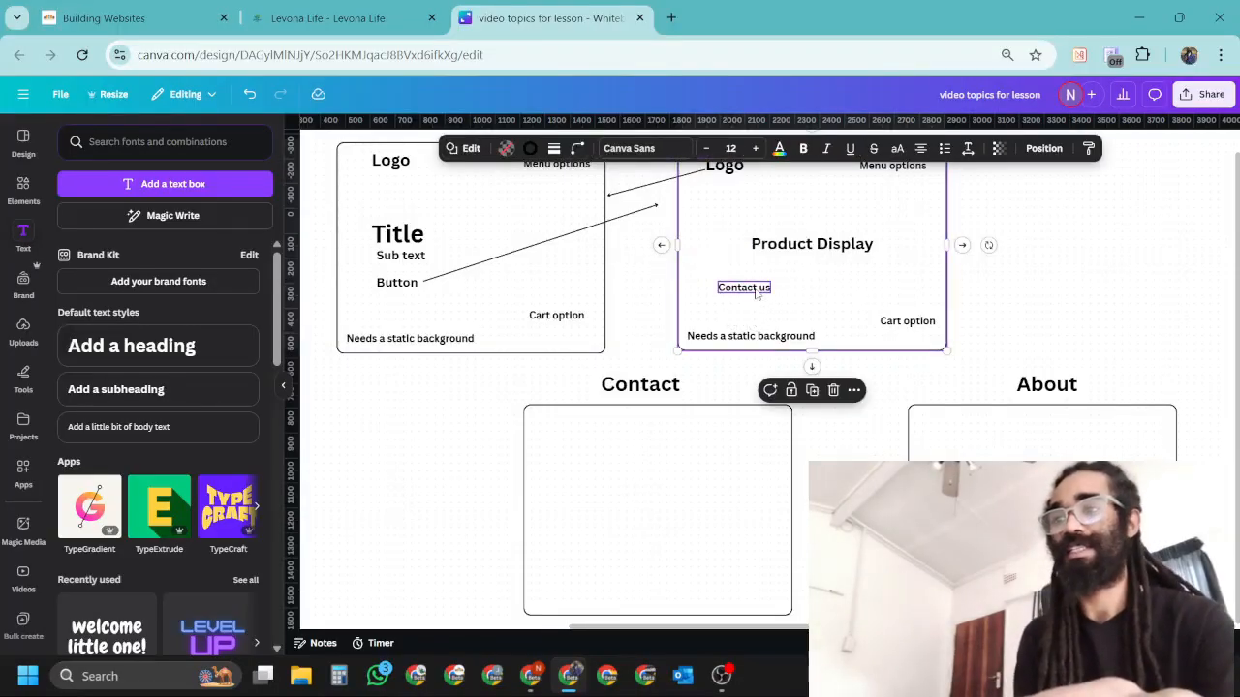
# Place a copy of the Store's "Contact us" text below the right part of "Product Display" and change it to "Learn more"
pyautogui.click(759, 291)
pyautogui.hotkey('ctrl', 'd')
pyautogui.moveTo(759, 327); pyautogui.dragTo(877, 321)
pyautogui.doubleClick(883, 289)
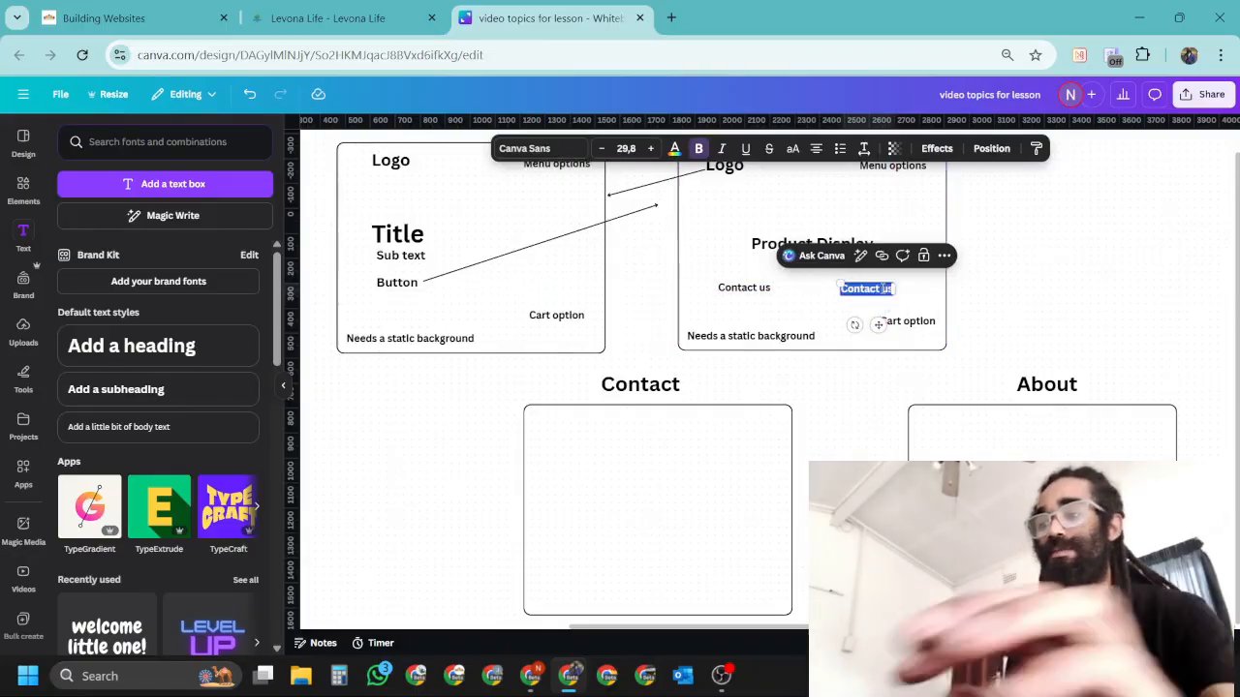
pyautogui.press('BackSpace')
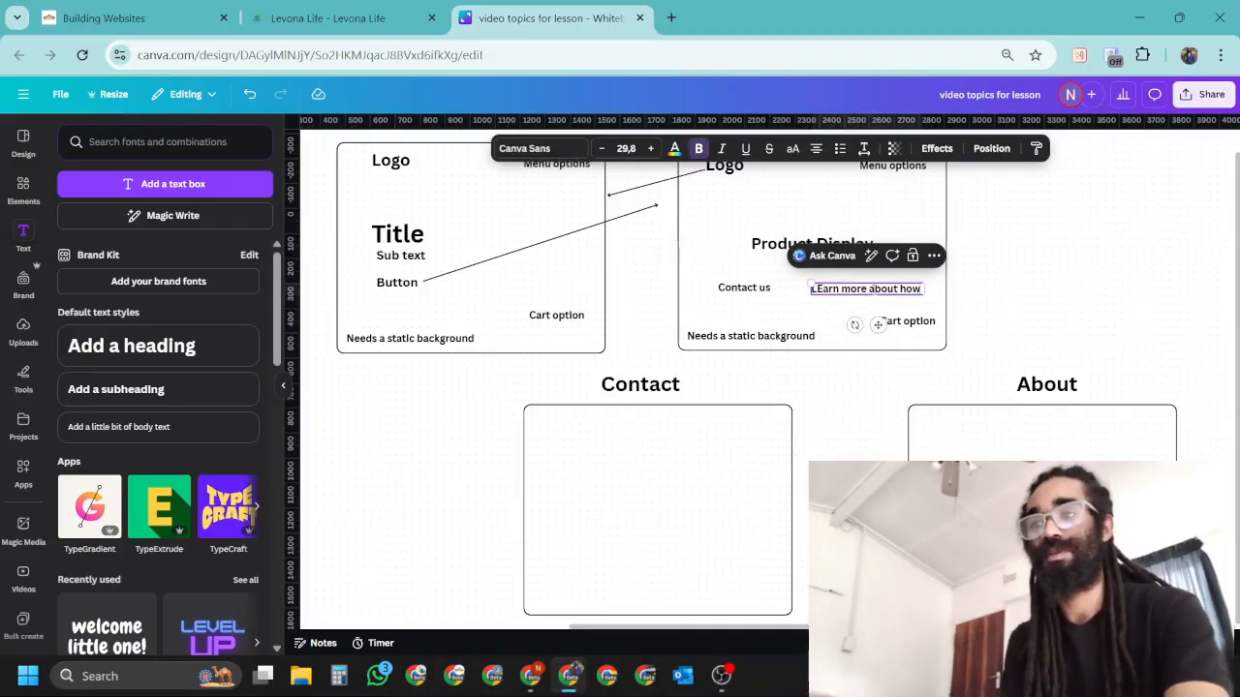
pyautogui.press('BackSpace')
pyautogui.press('BackSpace')
pyautogui.press('BackSpace')
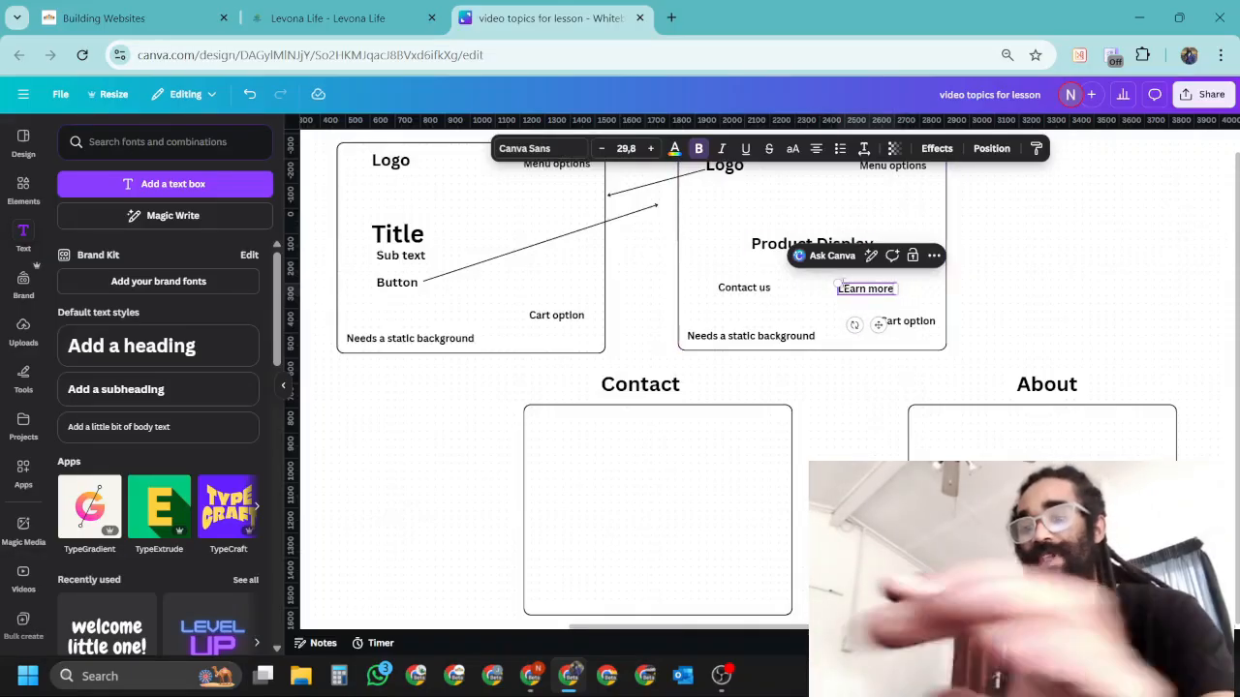
pyautogui.click(1017, 303)
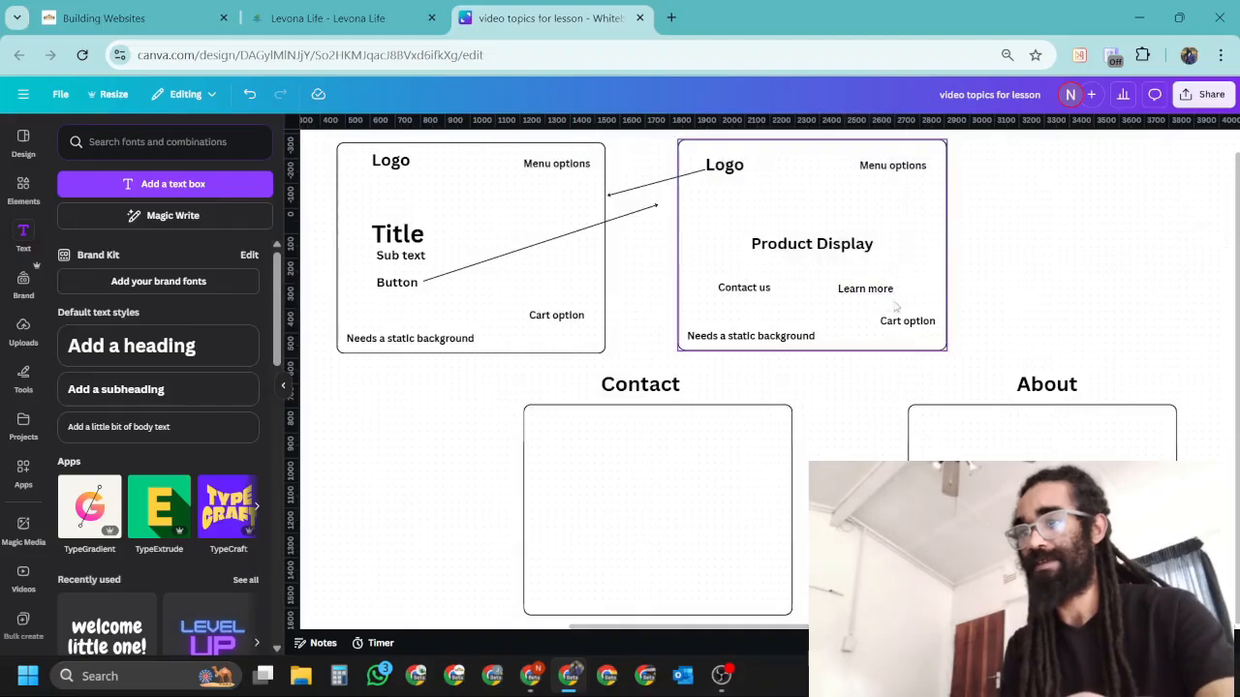
# Duplicate the arrow from the Store's "Logo" and redirect the copy from "Contact us" down to the Contact outline
pyautogui.click(648, 191)
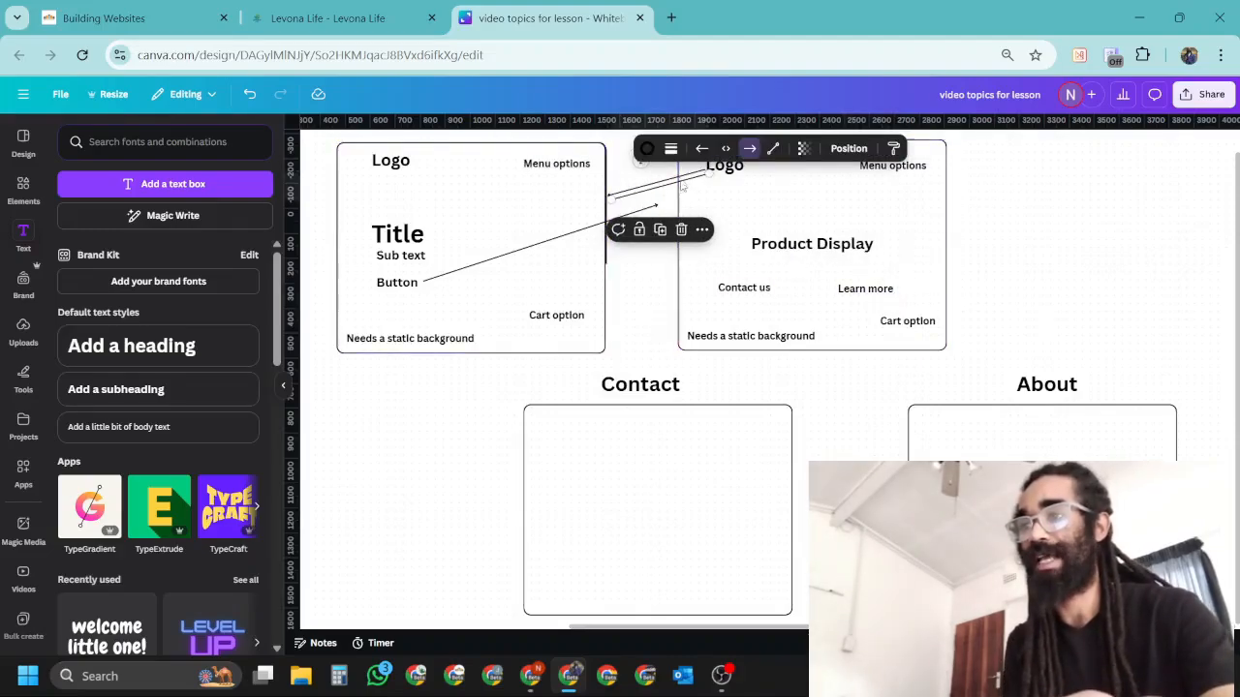
pyautogui.moveTo(670, 184); pyautogui.dragTo(727, 390)
pyautogui.click(850, 395)
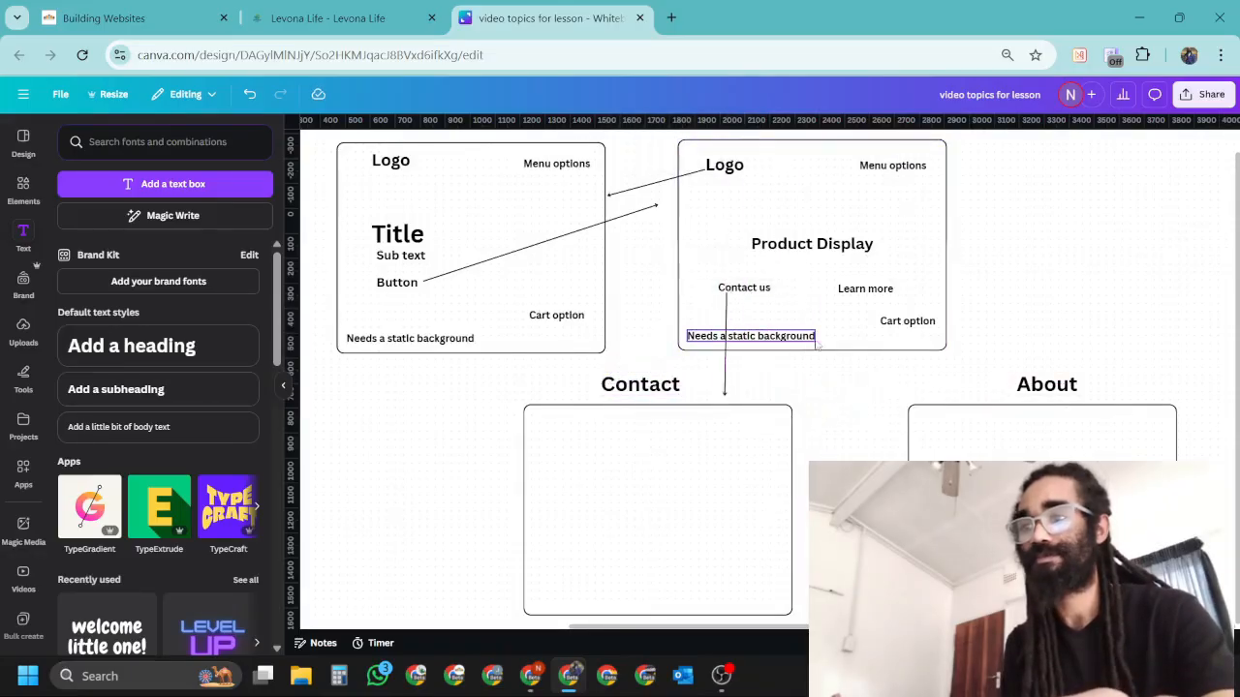
# Move the "Contact us" arrow beneath the Store's "Needs a static background" text in the layer order
pyautogui.click(725, 312)
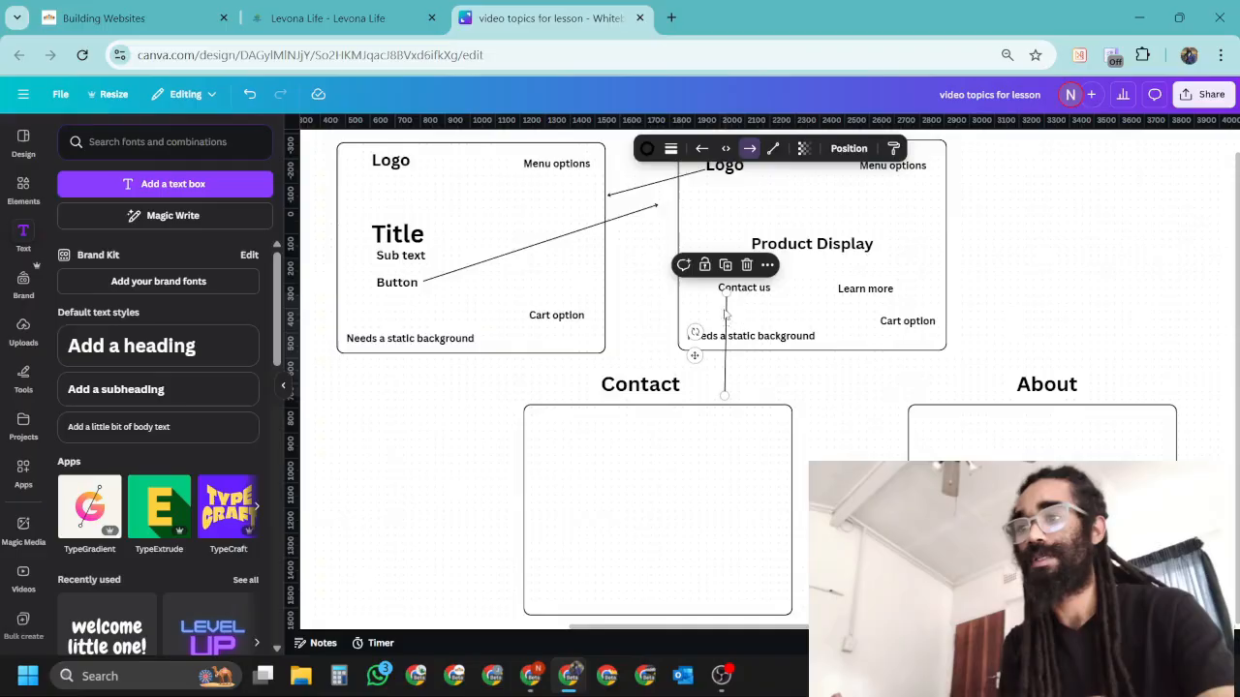
pyautogui.click(848, 148)
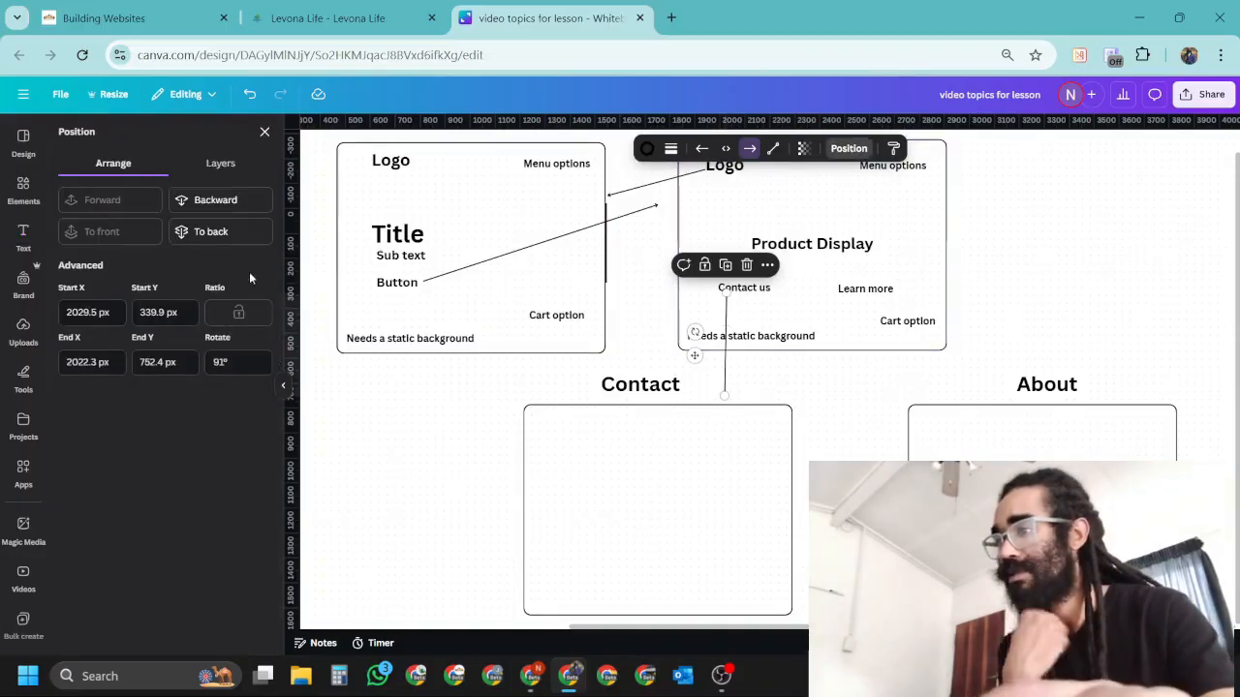
pyautogui.click(228, 163)
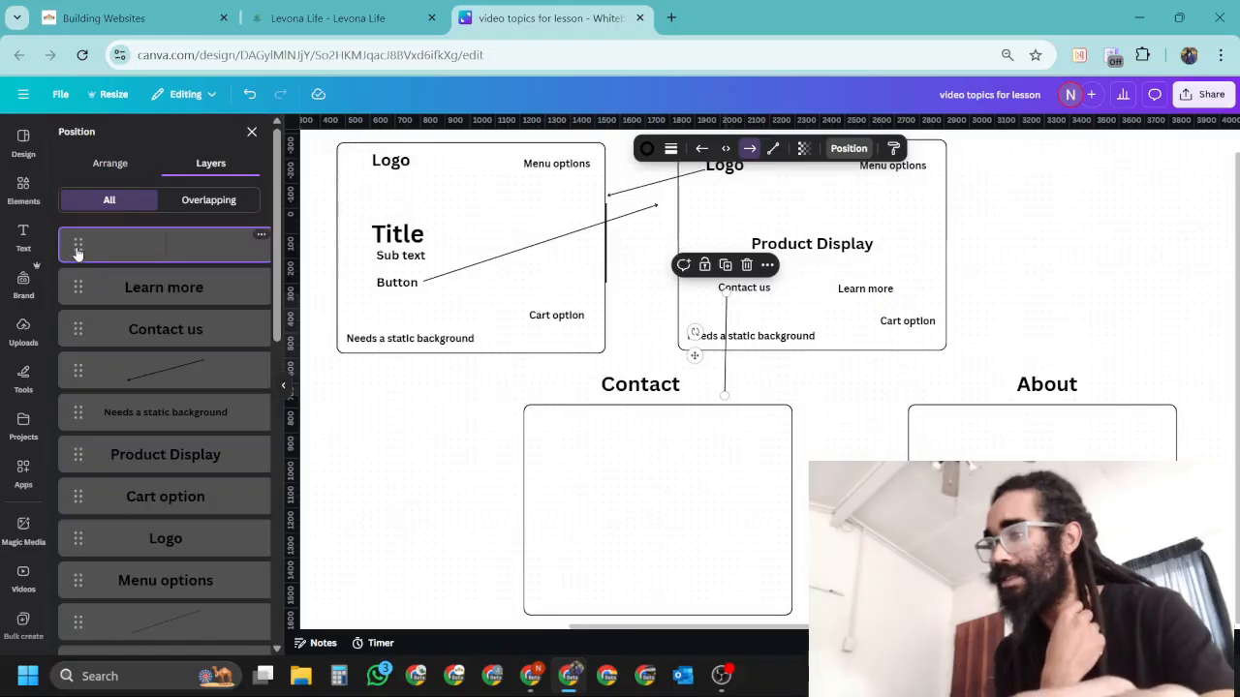
pyautogui.moveTo(77, 253); pyautogui.dragTo(83, 448)
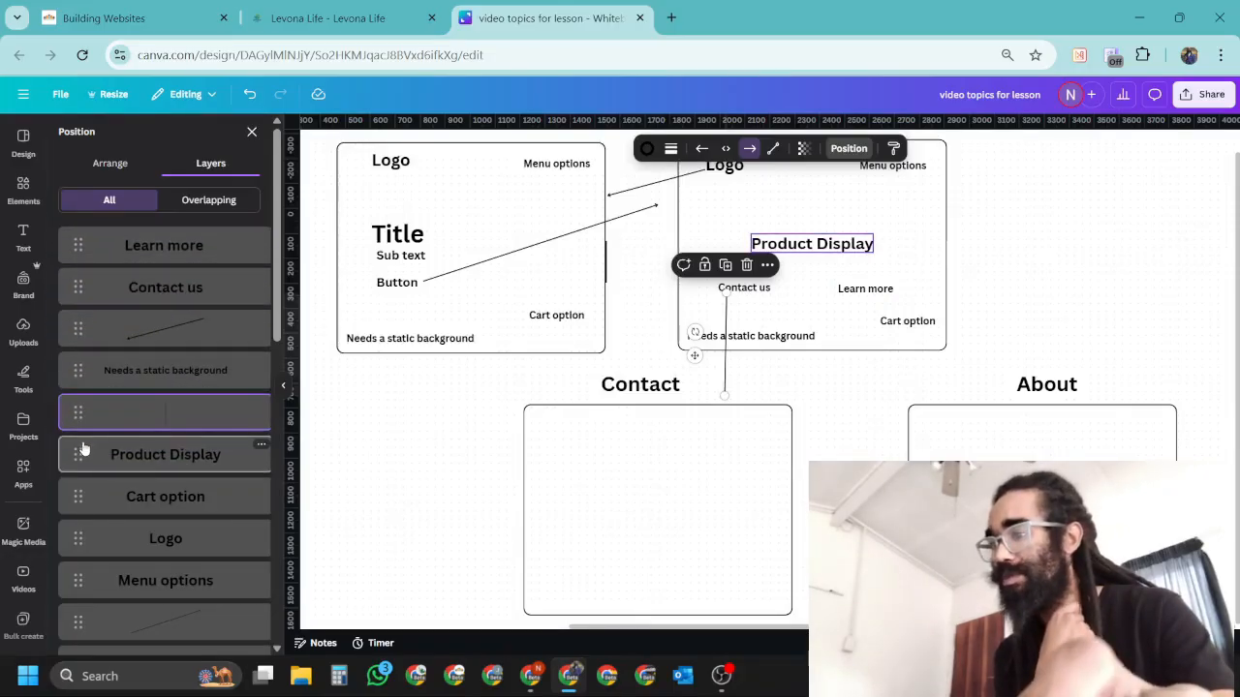
pyautogui.scroll(-5, 202, 435)
pyautogui.scroll(3, 102, 293)
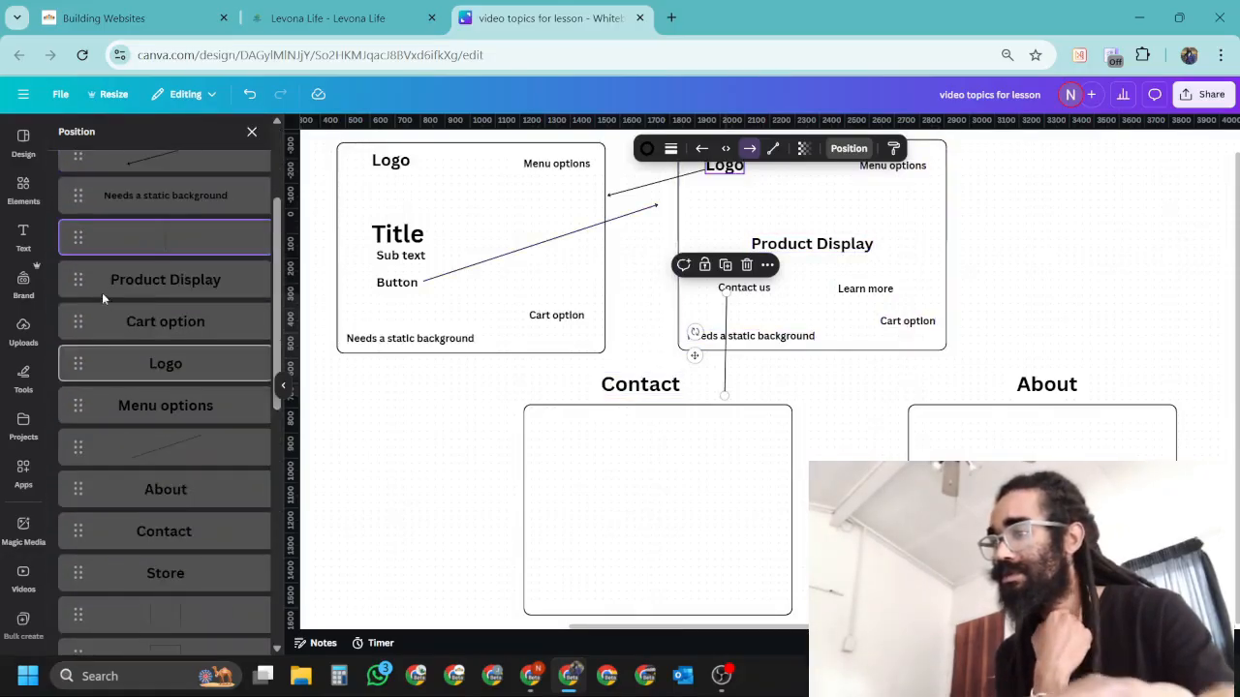
pyautogui.moveTo(78, 247)
pyautogui.mouseDown()
pyautogui.moveTo(97, 476)
pyautogui.moveTo(92, 519)
pyautogui.moveTo(80, 520)
pyautogui.moveTo(75, 212)
pyautogui.moveTo(78, 235)
pyautogui.mouseUp()
pyautogui.click(1017, 224)
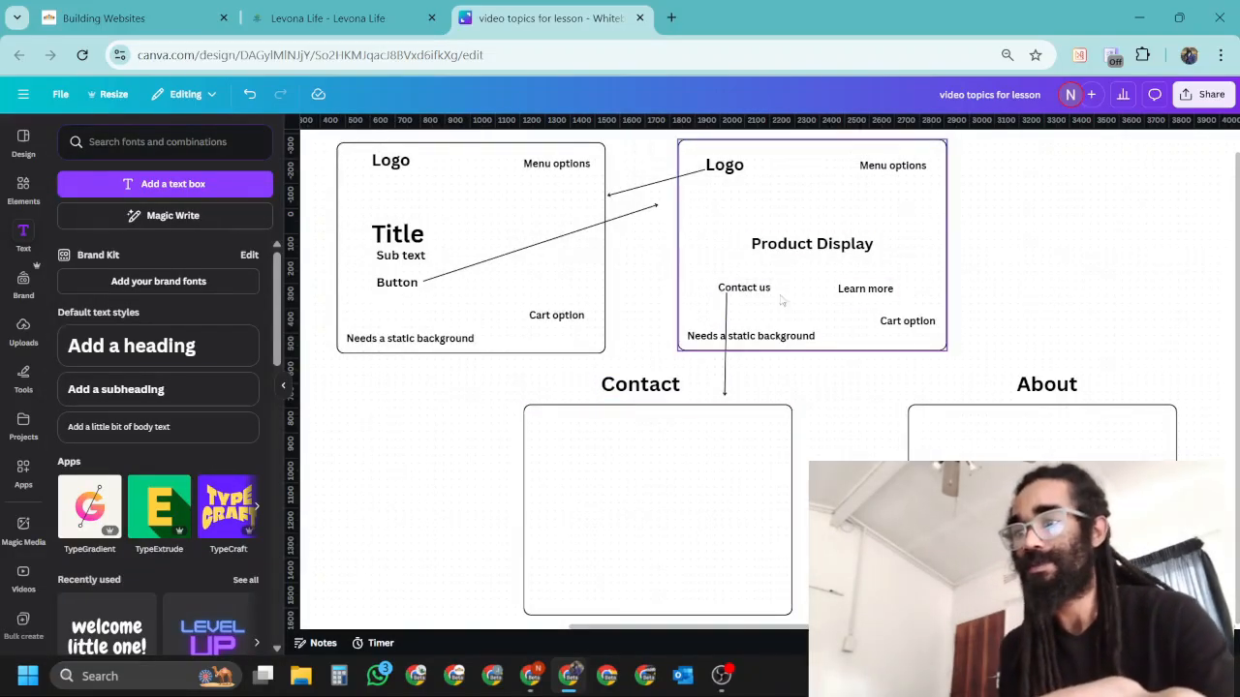
# Duplicate the "Contact us" arrow and redirect the copy from the Store's "Learn more" text to the About outline
pyautogui.click(727, 388)
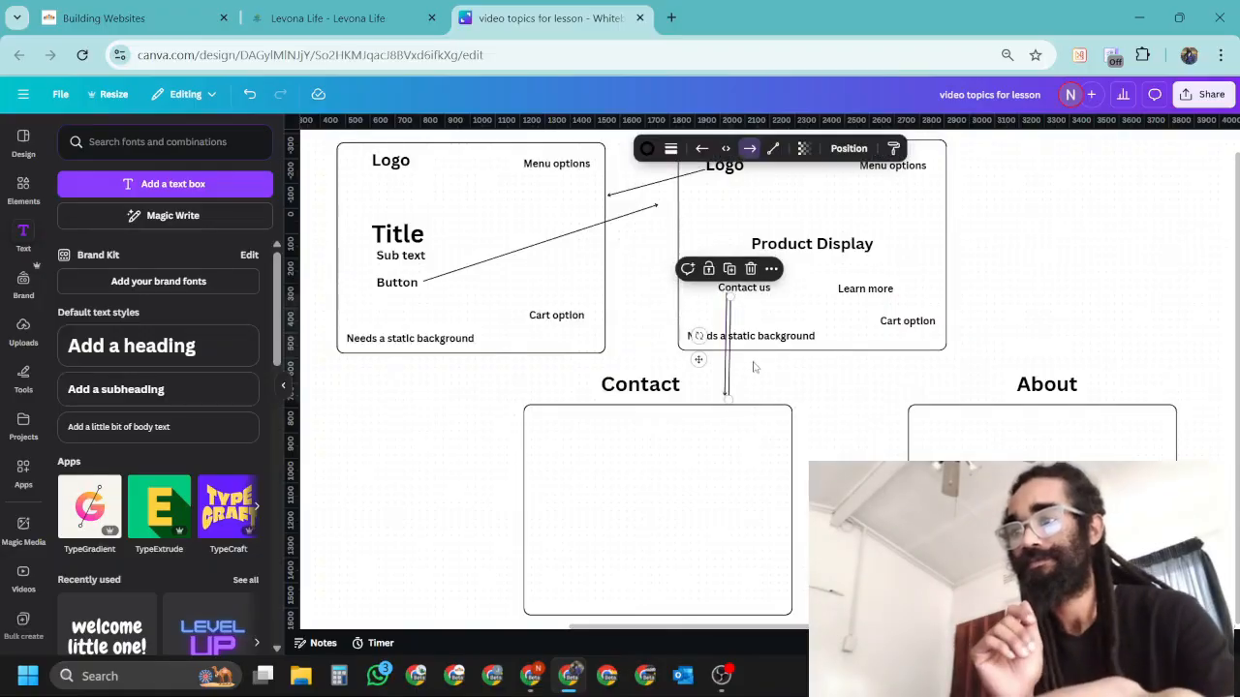
pyautogui.moveTo(731, 384); pyautogui.dragTo(935, 395)
pyautogui.click(960, 294)
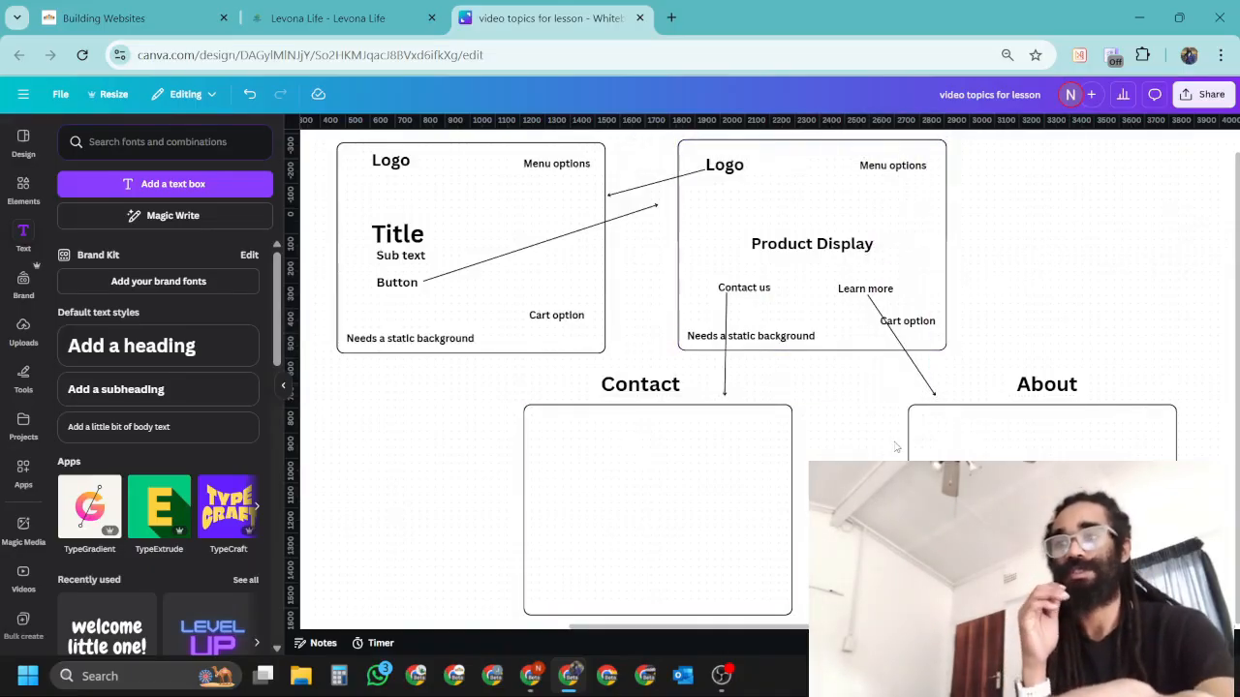
pyautogui.scroll(-1, 1109, 304)
pyautogui.scroll(2, 1098, 327)
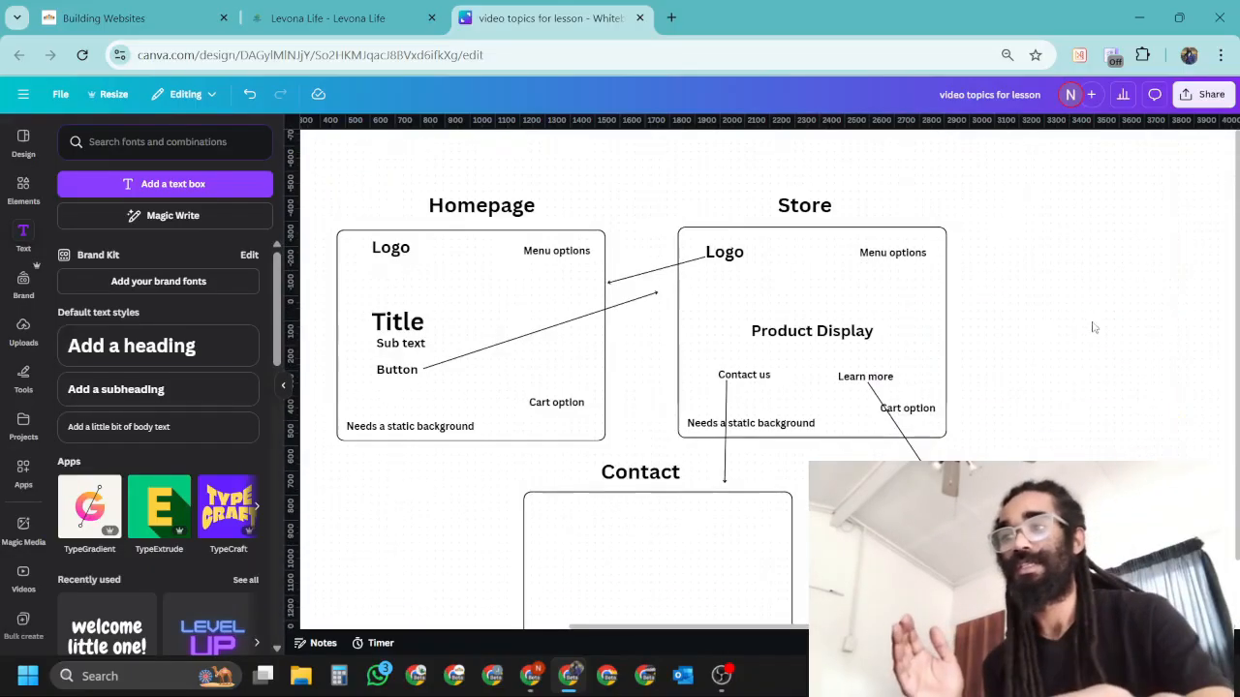
pyautogui.scroll(-3, 997, 253)
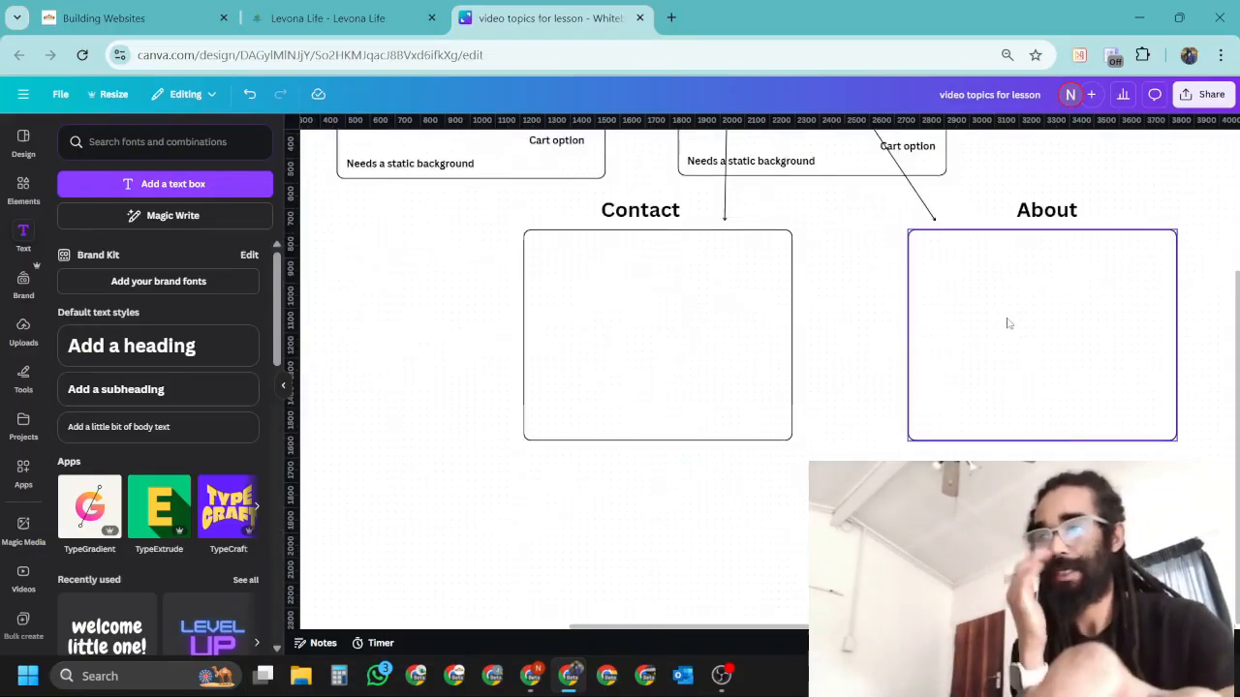
pyautogui.scroll(2, 1007, 324)
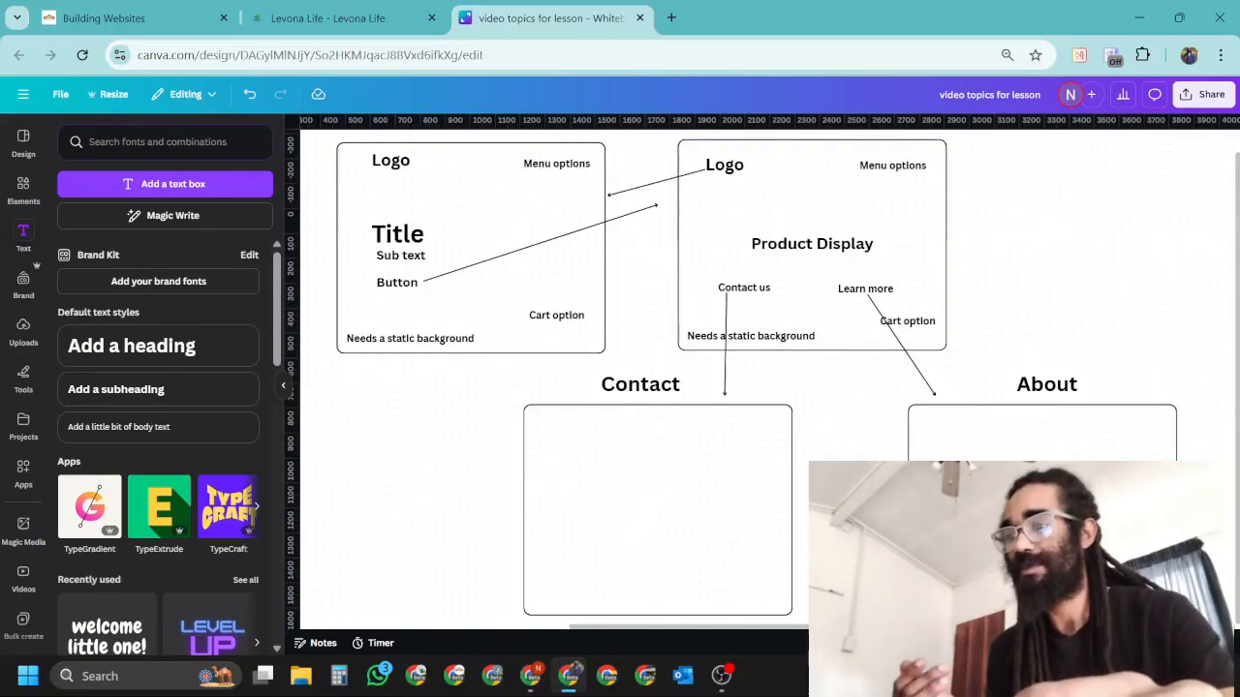
pyautogui.moveTo(613, 629); pyautogui.dragTo(589, 631)
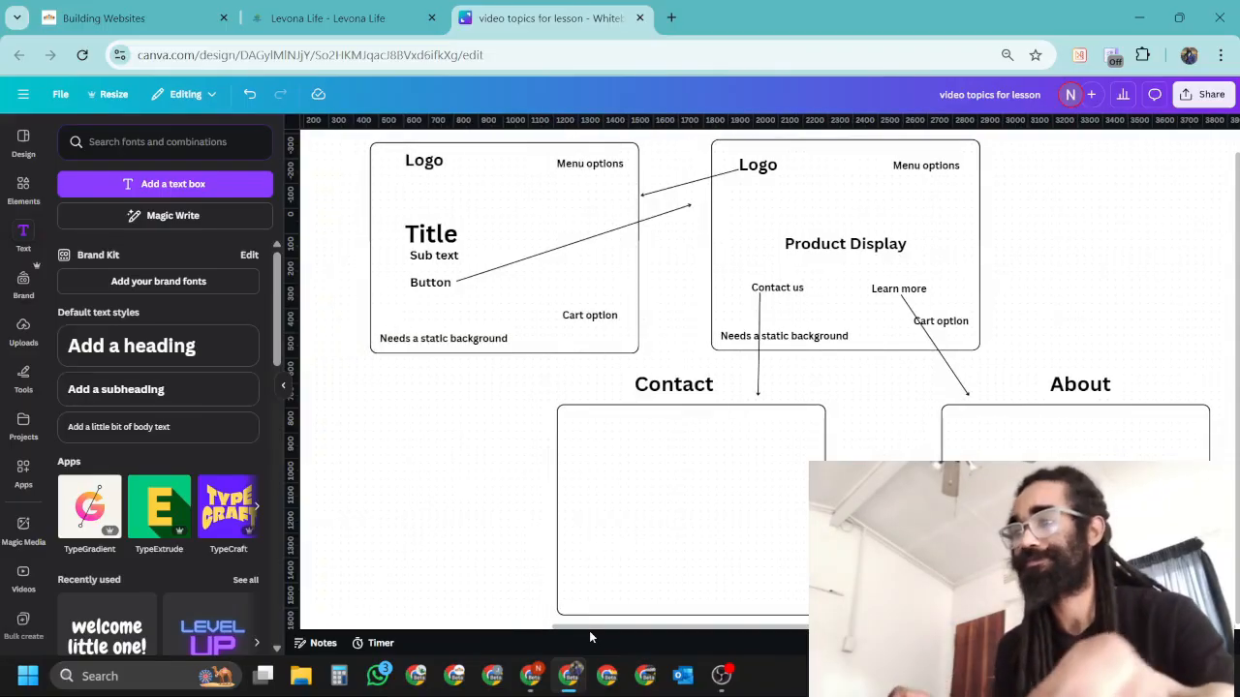
pyautogui.scroll(-1, 678, 485)
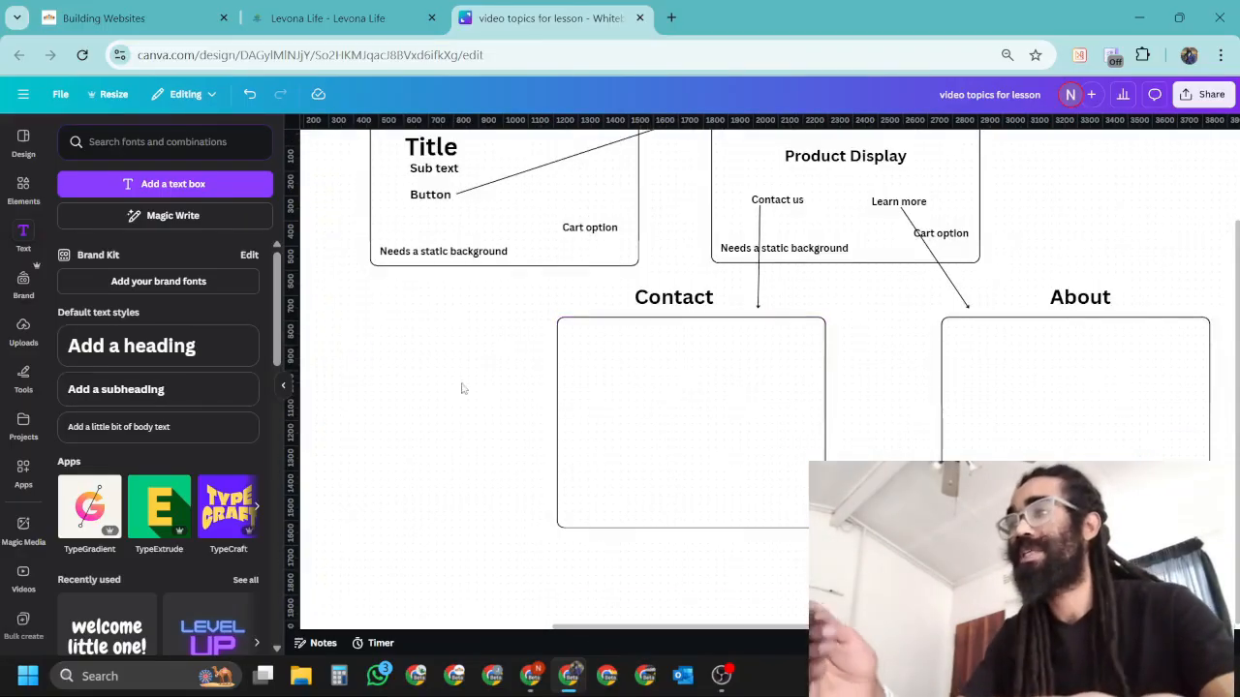
# Examine the heading, supporting text and form layout on the Contact pages of the Levona Life and Building Websites sites
pyautogui.click(320, 17)
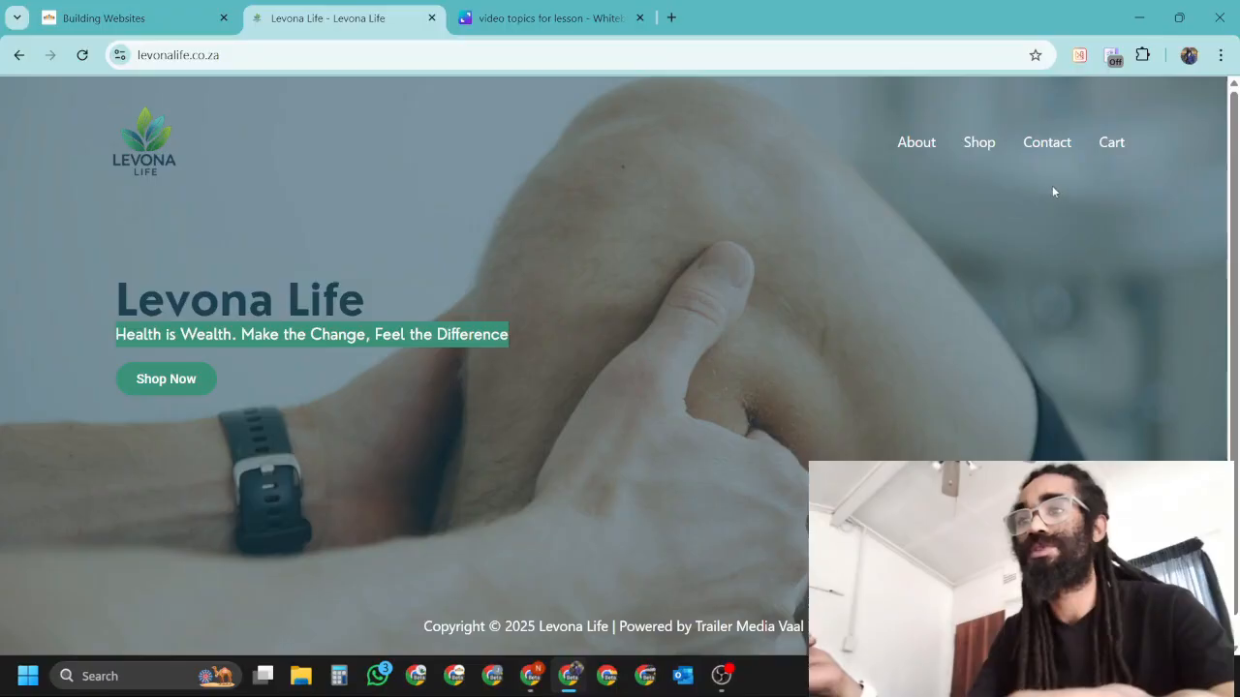
pyautogui.click(1049, 150)
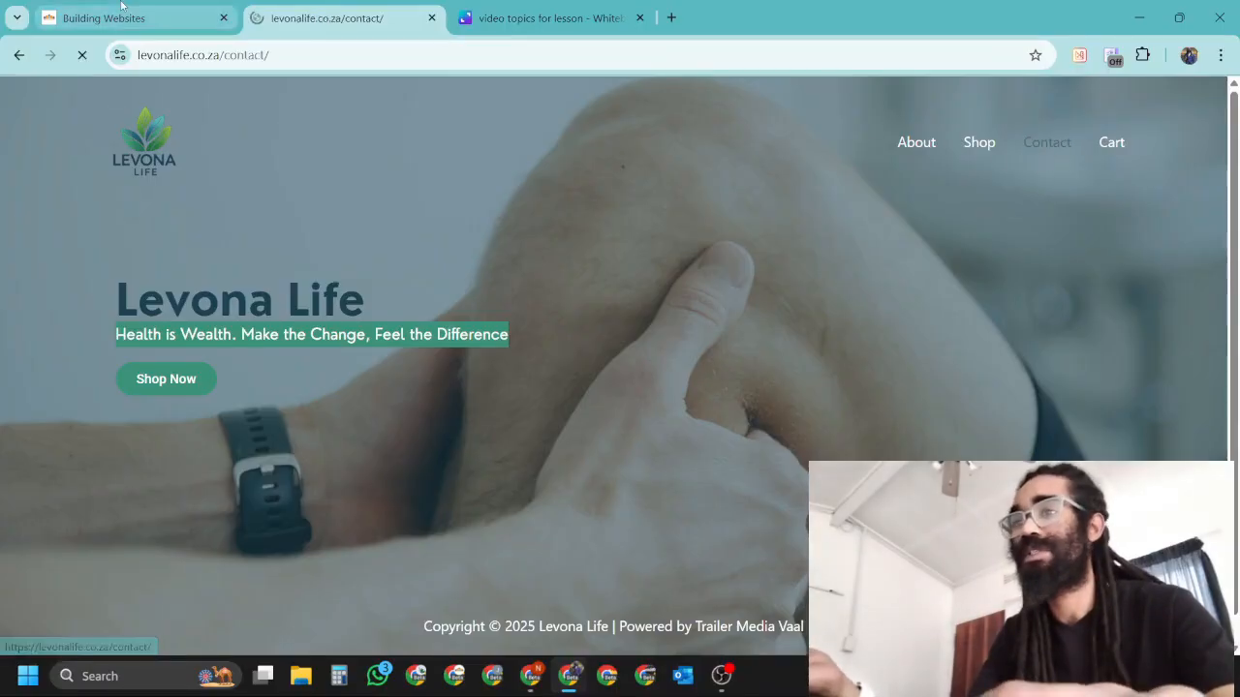
pyautogui.click(106, 18)
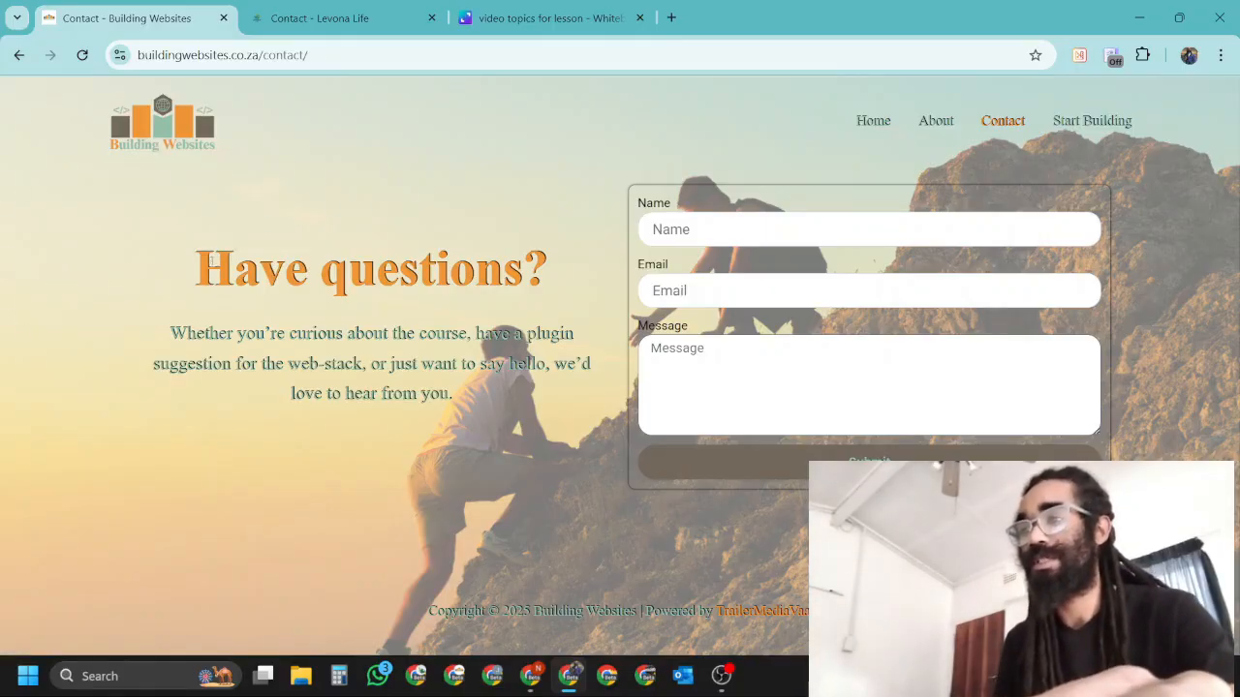
pyautogui.moveTo(211, 261); pyautogui.dragTo(548, 271)
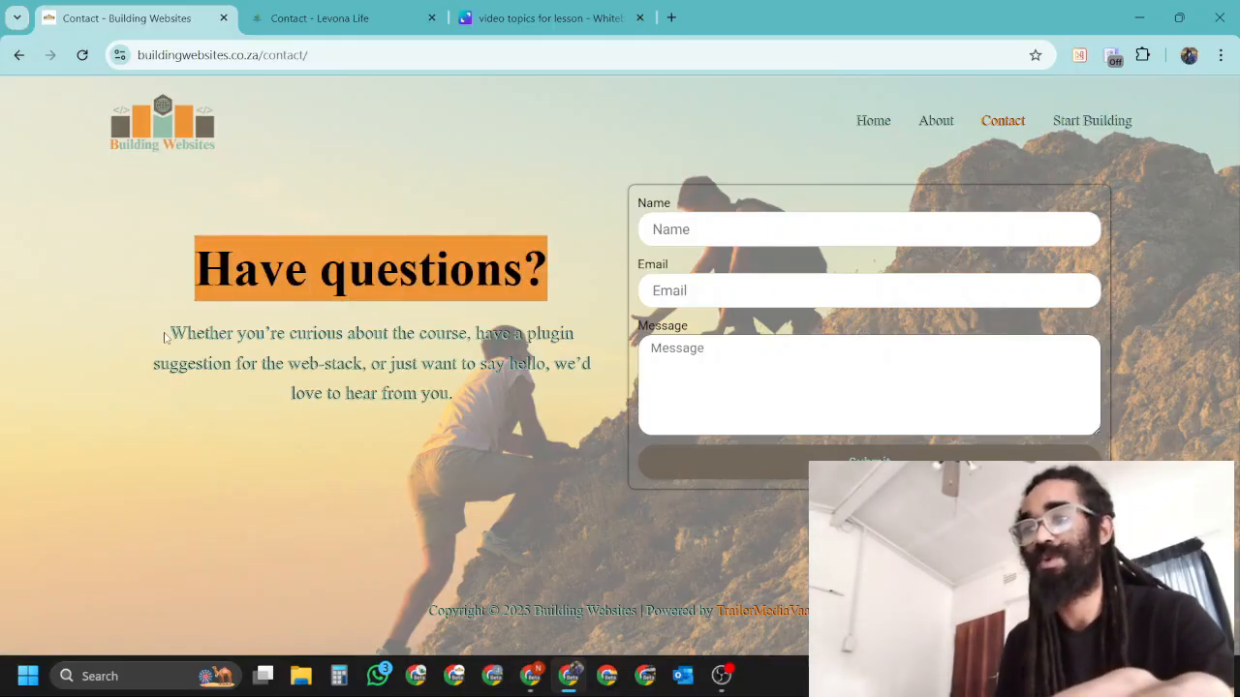
pyautogui.moveTo(166, 336); pyautogui.dragTo(478, 484)
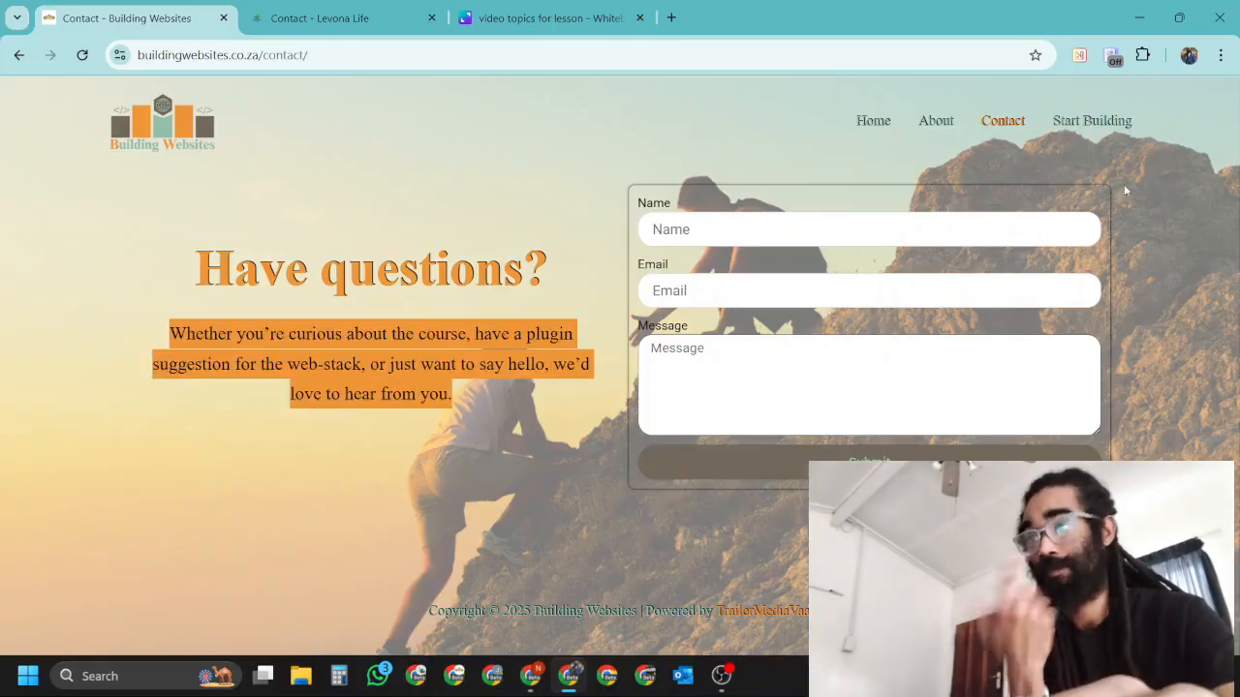
pyautogui.click(358, 18)
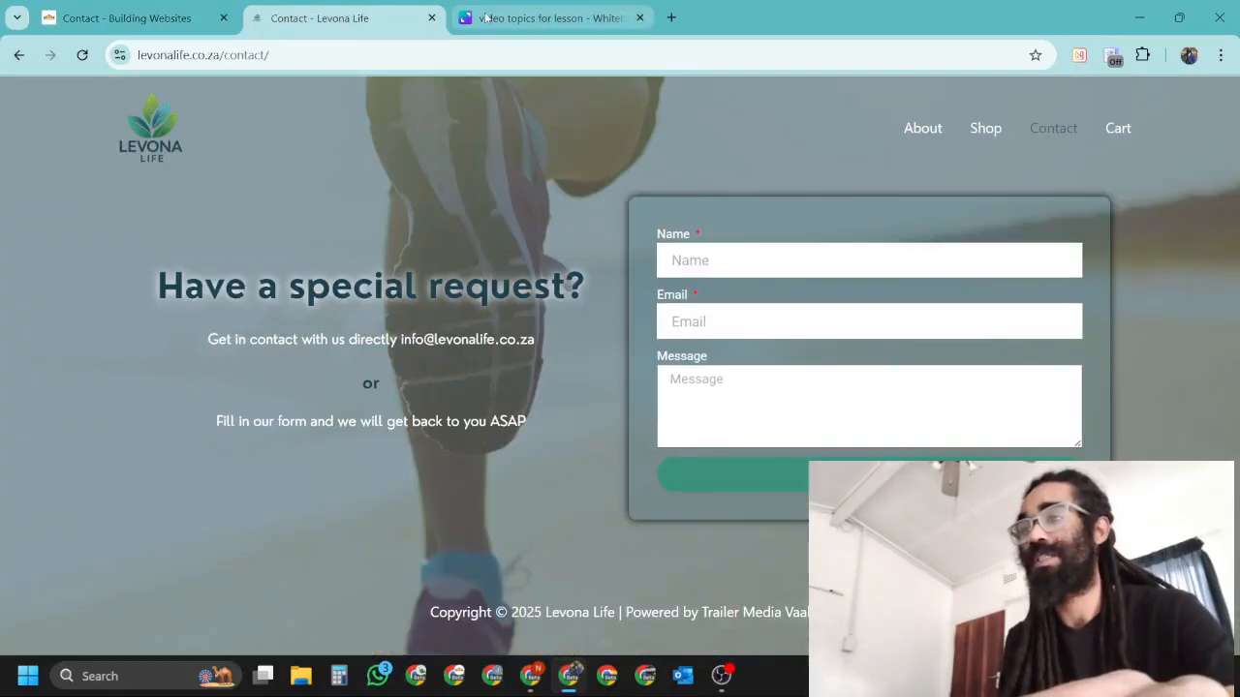
# Return to the Canva whiteboard and place copies of the "Logo" and "Menu options" texts along the top of the Contact outline
pyautogui.click(499, 19)
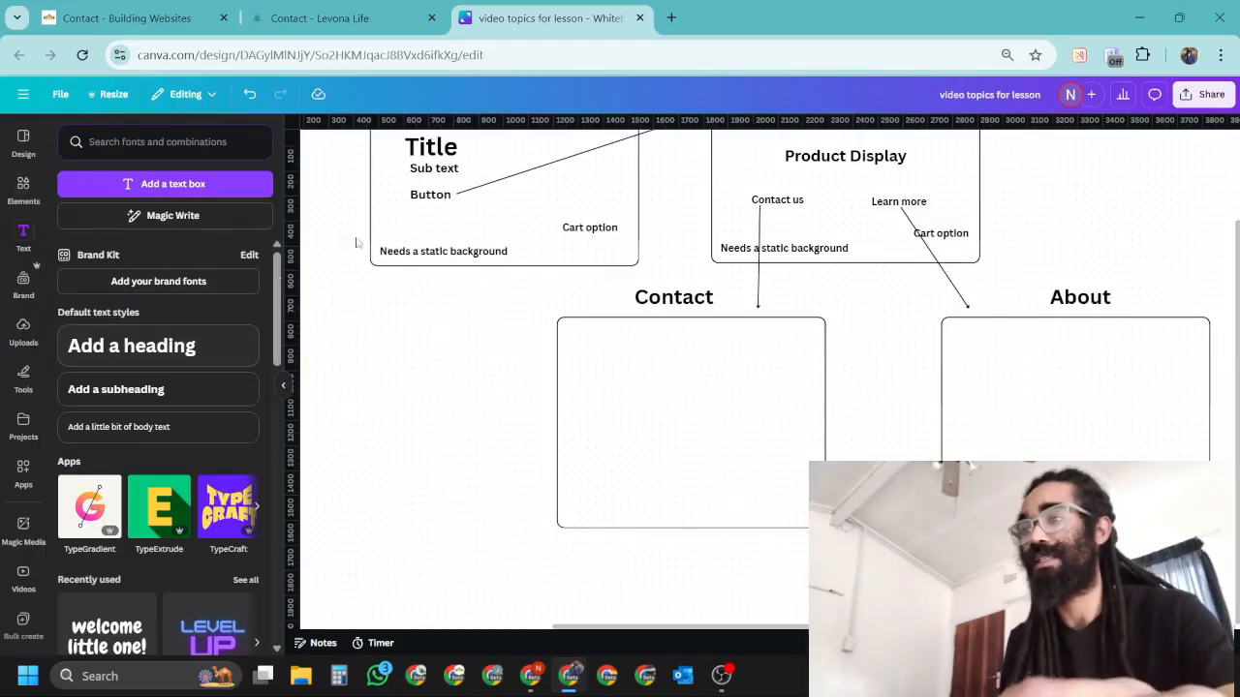
pyautogui.scroll(1, 713, 398)
pyautogui.click(435, 172)
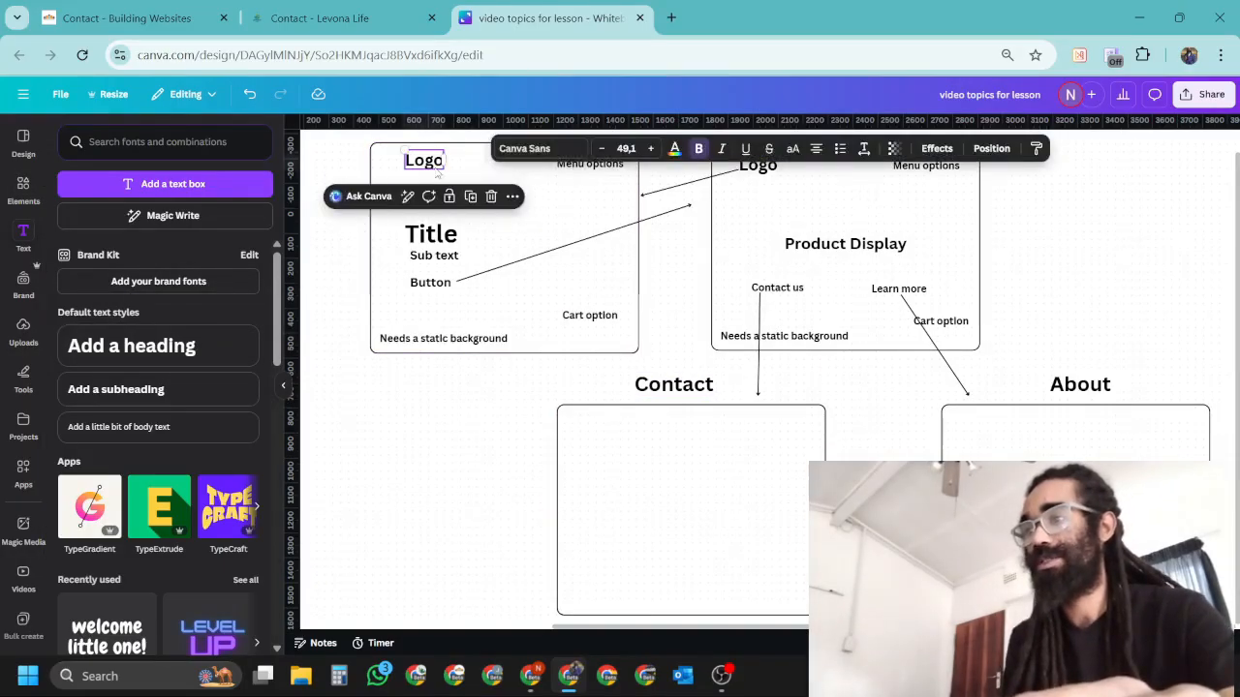
pyautogui.moveTo(437, 173); pyautogui.dragTo(603, 435)
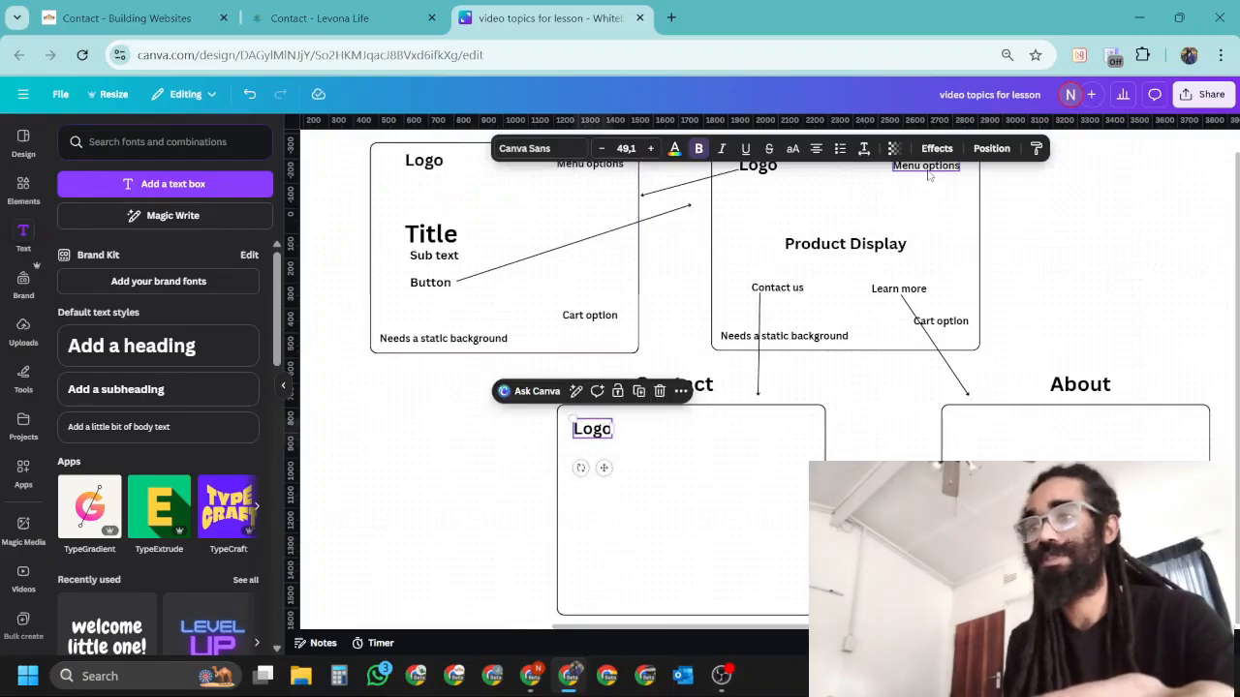
pyautogui.moveTo(932, 174); pyautogui.dragTo(765, 432)
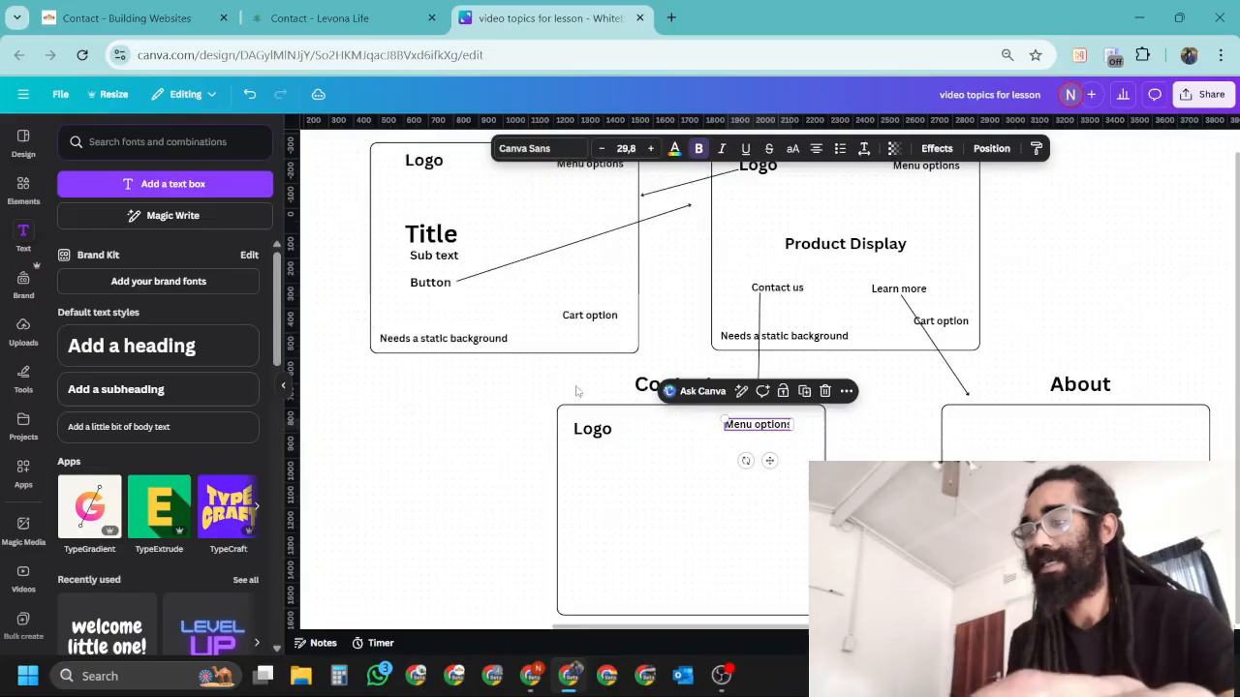
# Place copies of the Homepage's "Title" and "Sub text" in the left half of the Contact outline, with "Sub text" directly below "Title"
pyautogui.click(431, 234)
pyautogui.scroll(-2, 681, 277)
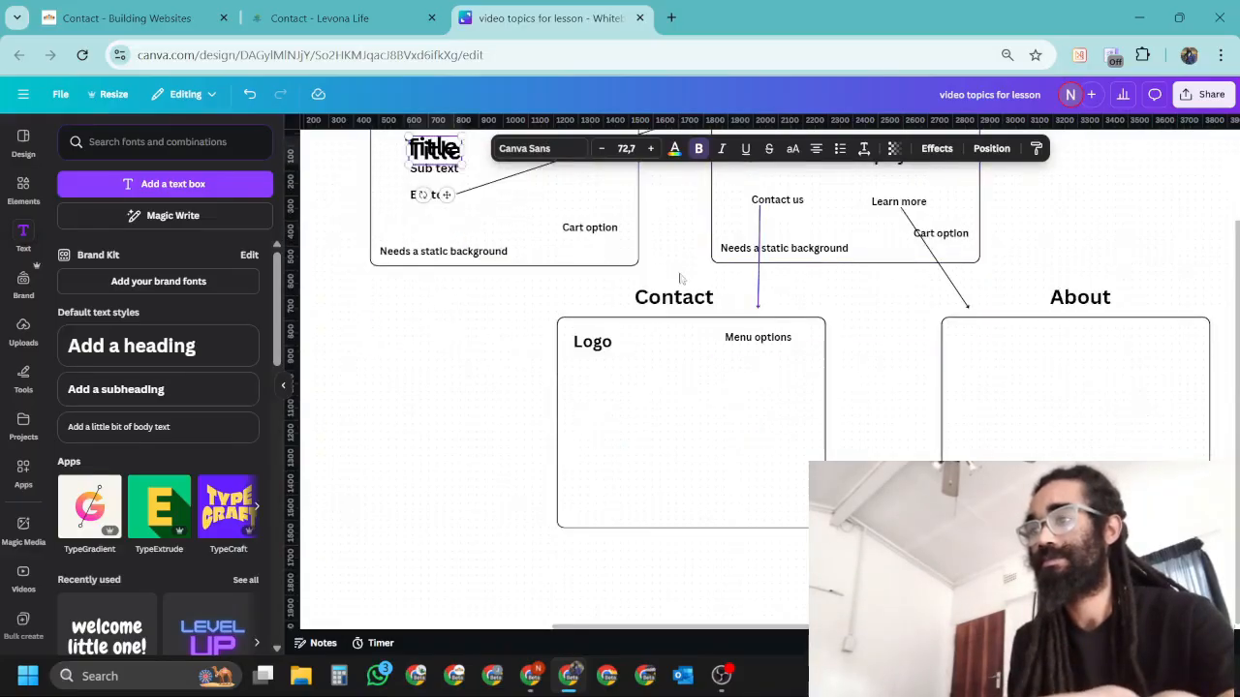
pyautogui.scroll(1, 582, 254)
pyautogui.moveTo(440, 156); pyautogui.dragTo(619, 411)
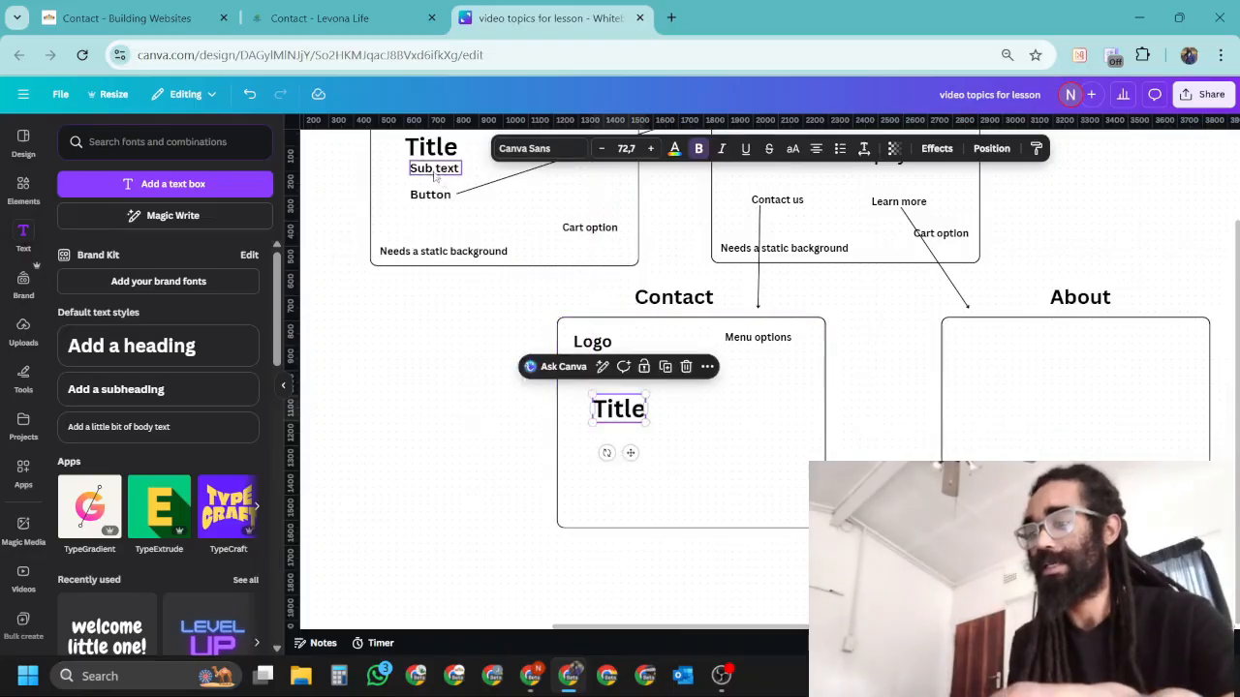
pyautogui.click(434, 170)
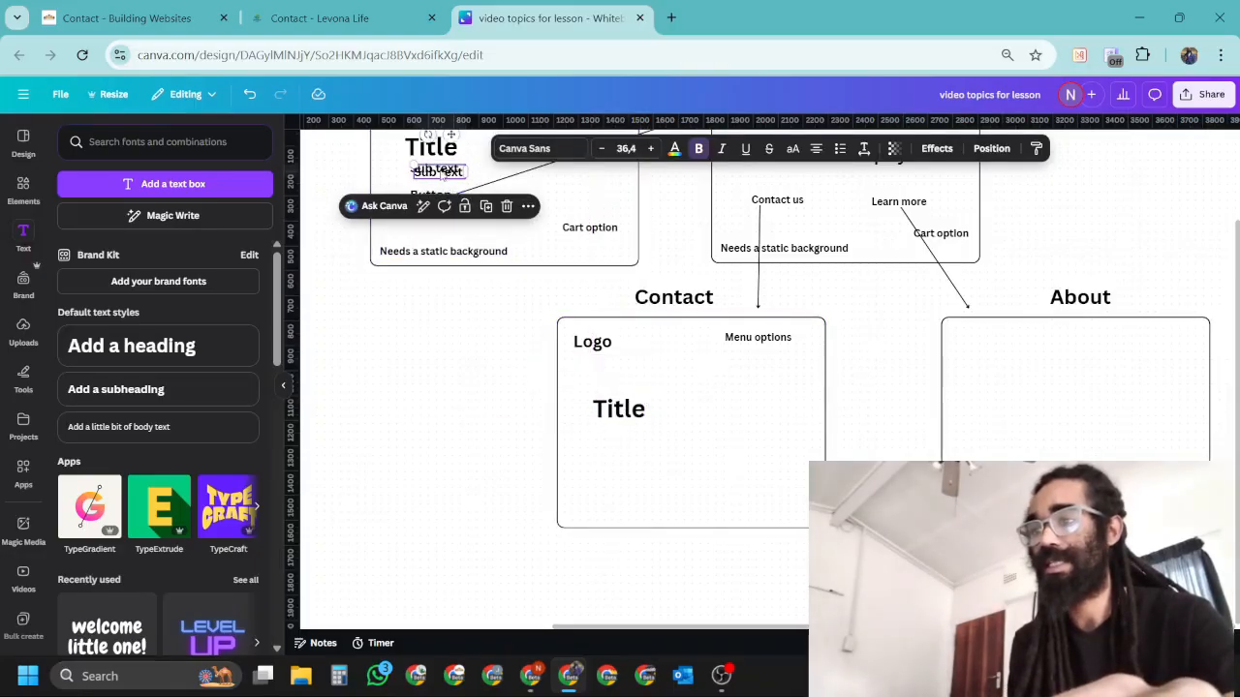
pyautogui.moveTo(434, 168); pyautogui.dragTo(624, 436)
pyautogui.scroll(1, 484, 243)
pyautogui.scroll(-1, 484, 242)
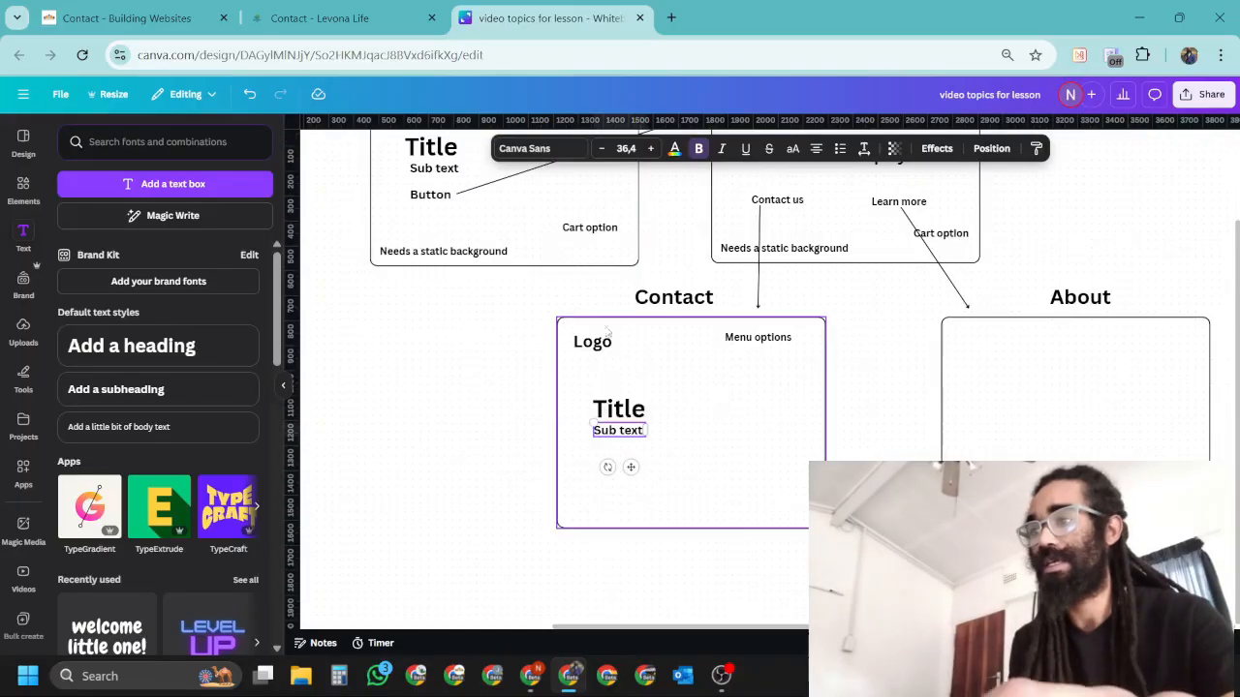
# Place a copy of the Homepage's "Button" text in the right half of the Contact outline and change its wording to "Form"
pyautogui.click(431, 195)
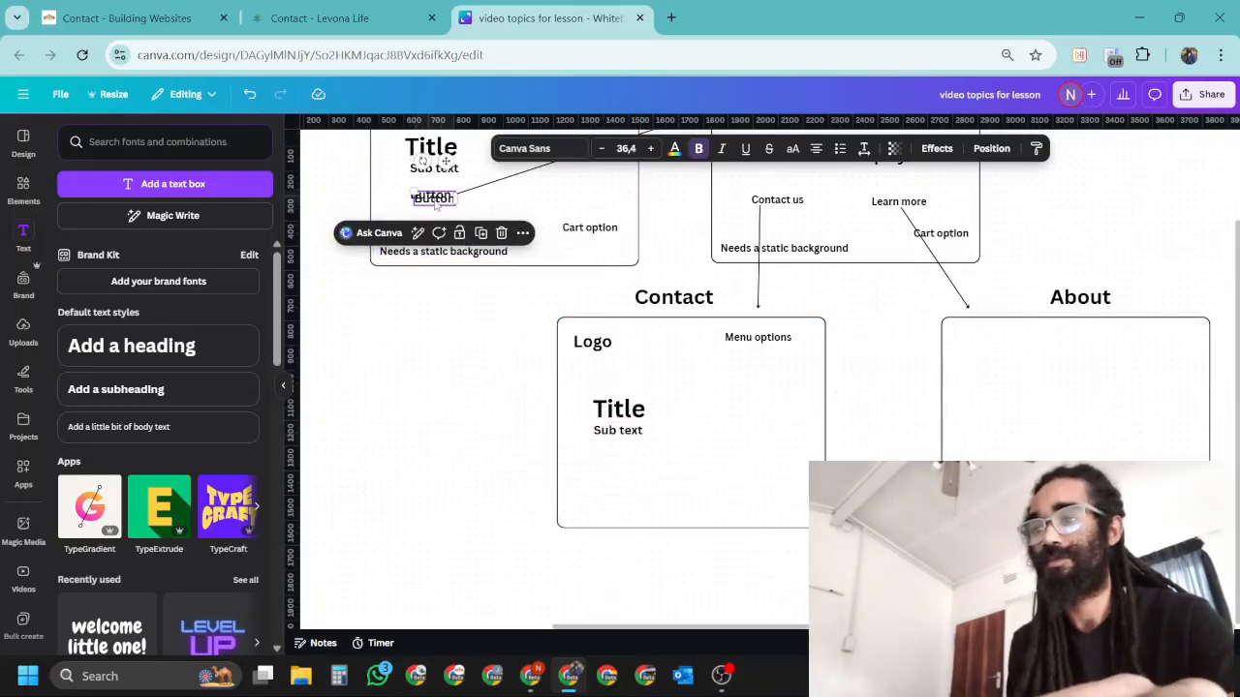
pyautogui.moveTo(436, 204); pyautogui.dragTo(740, 422)
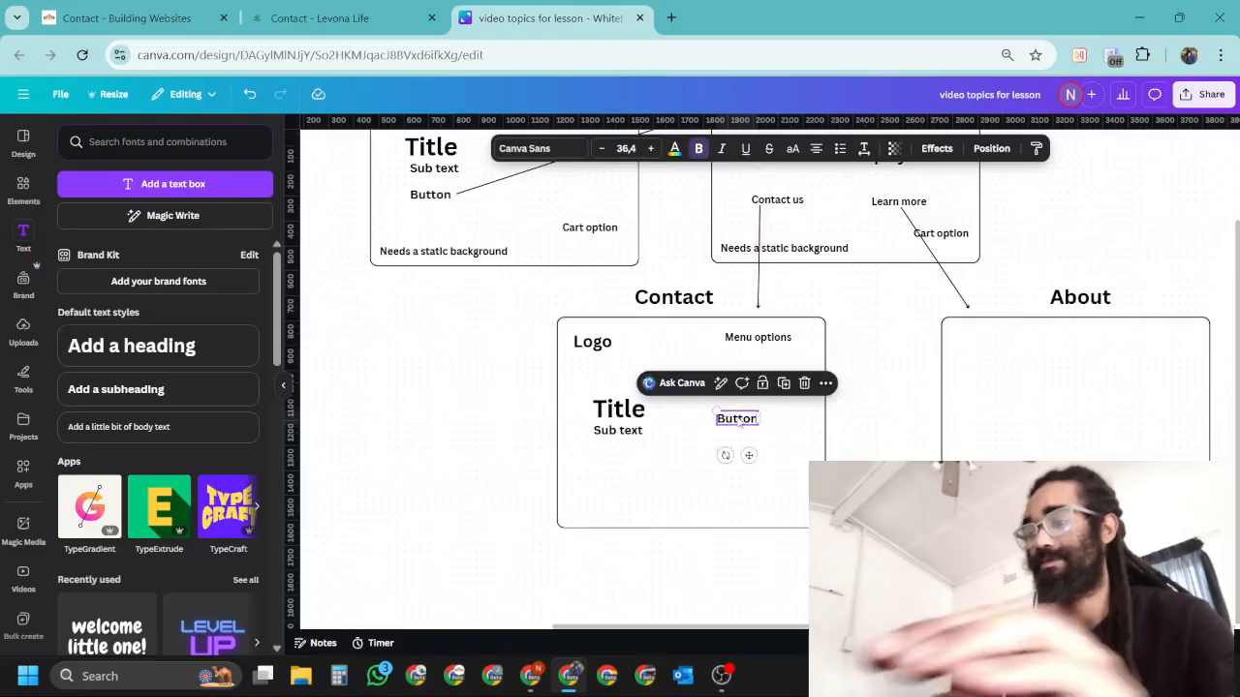
pyautogui.doubleClick(740, 422)
pyautogui.write('FC')
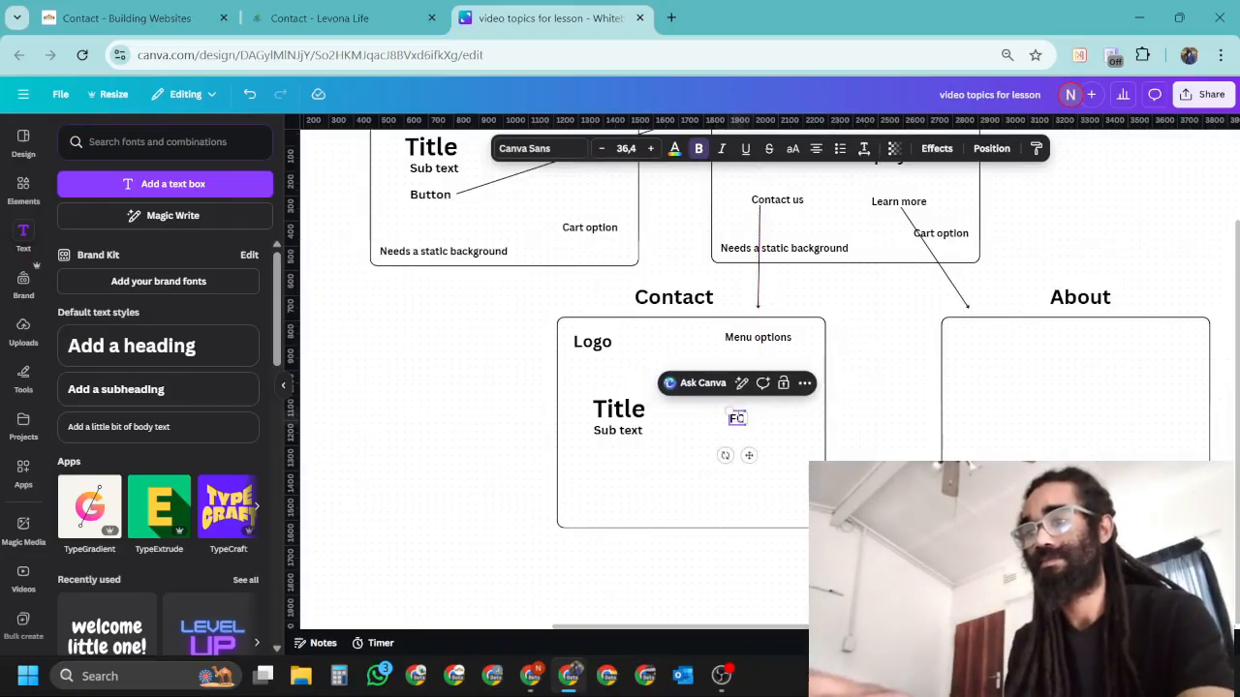
pyautogui.press('BackSpace')
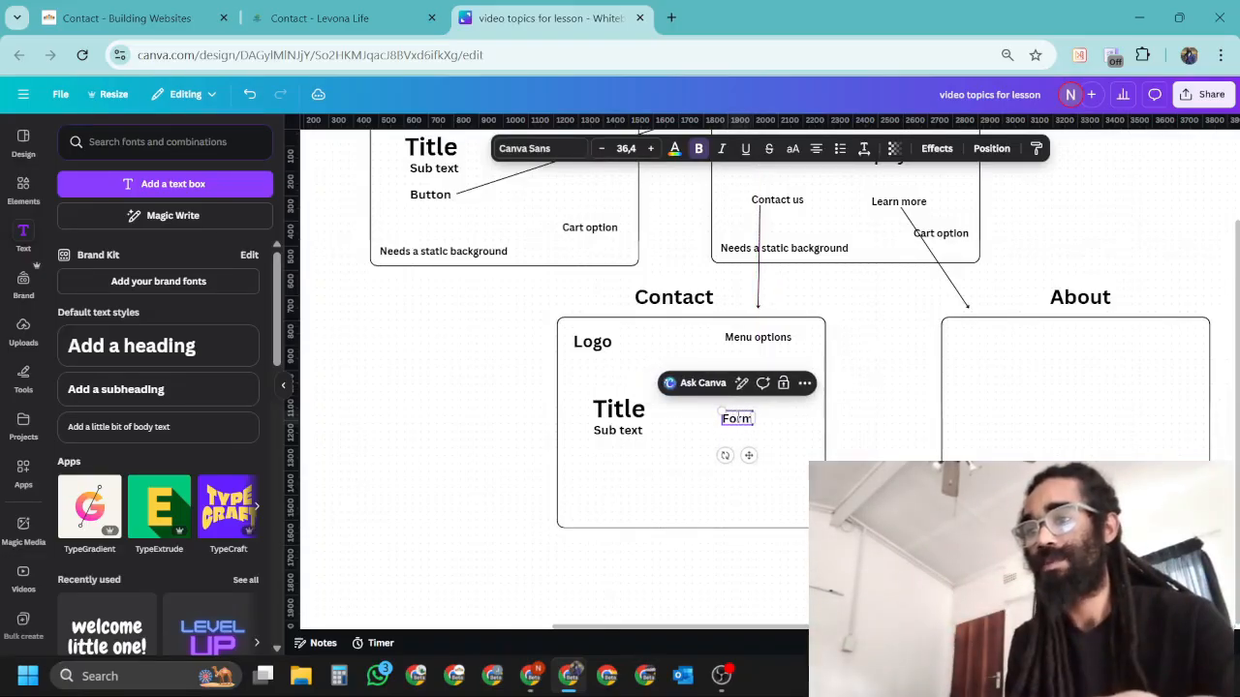
pyautogui.click(775, 441)
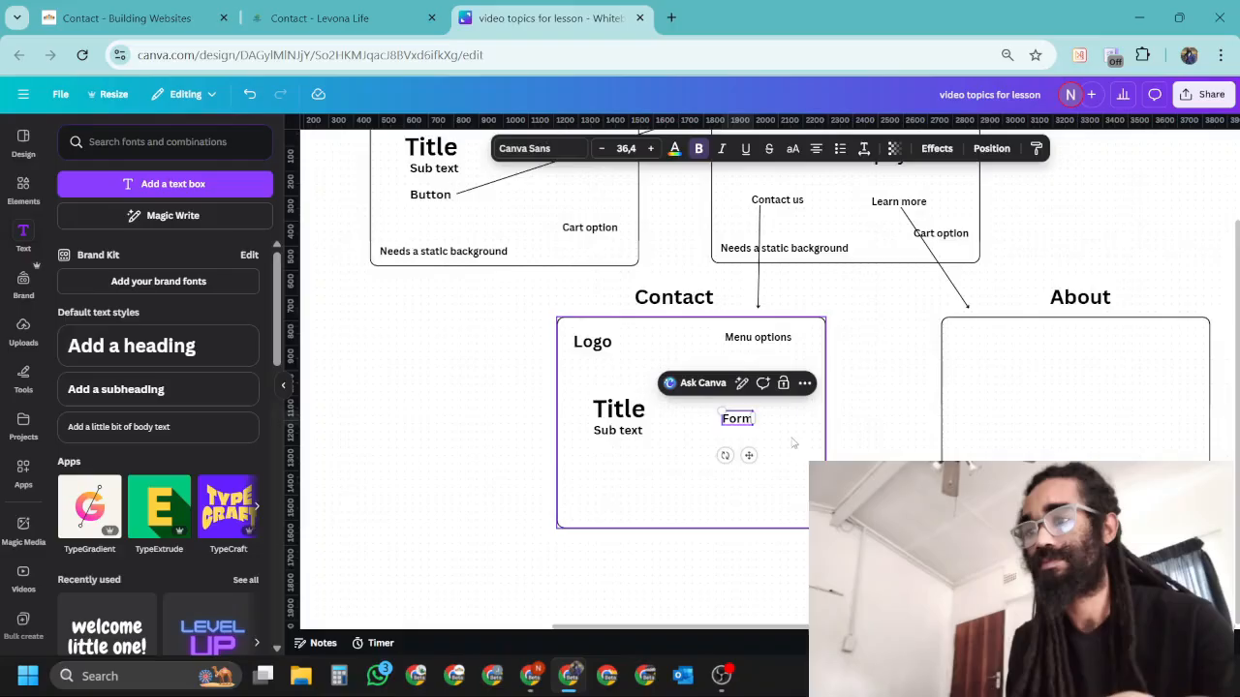
# Enlarge the "Form" text to size 72.4 and position it beside the "Title" and "Sub text" in the Contact outline
pyautogui.click(722, 418)
pyautogui.moveTo(717, 407); pyautogui.dragTo(690, 397)
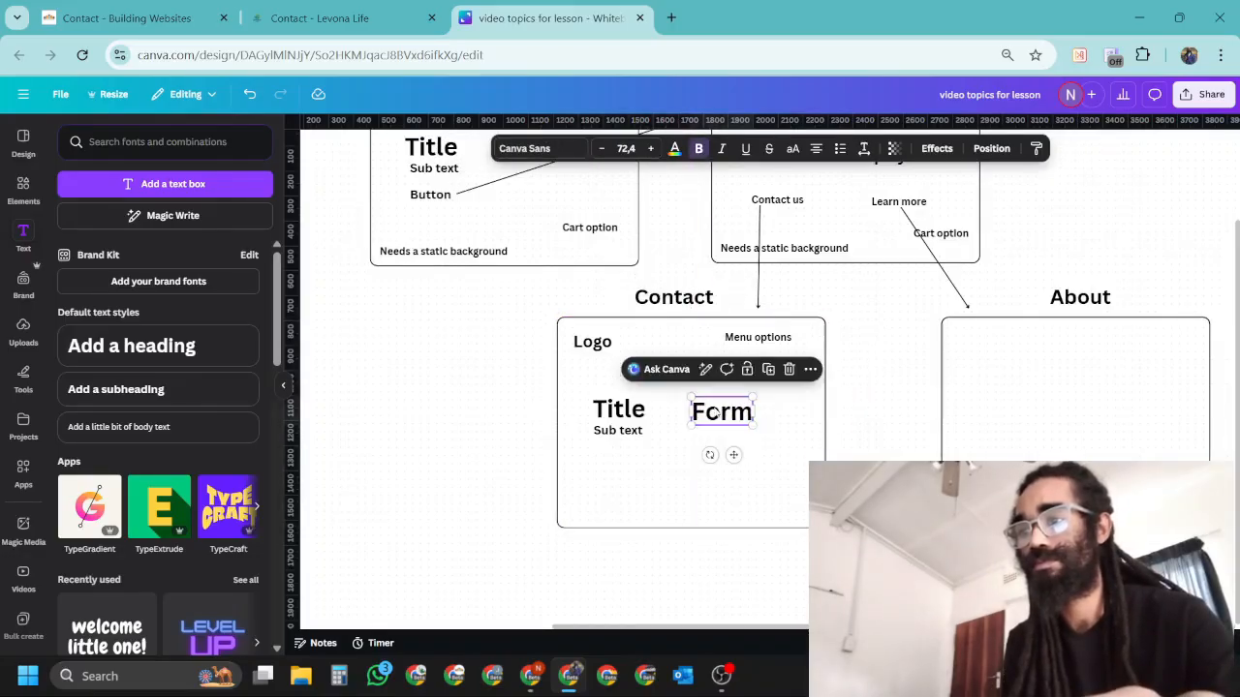
pyautogui.moveTo(735, 456); pyautogui.dragTo(748, 461)
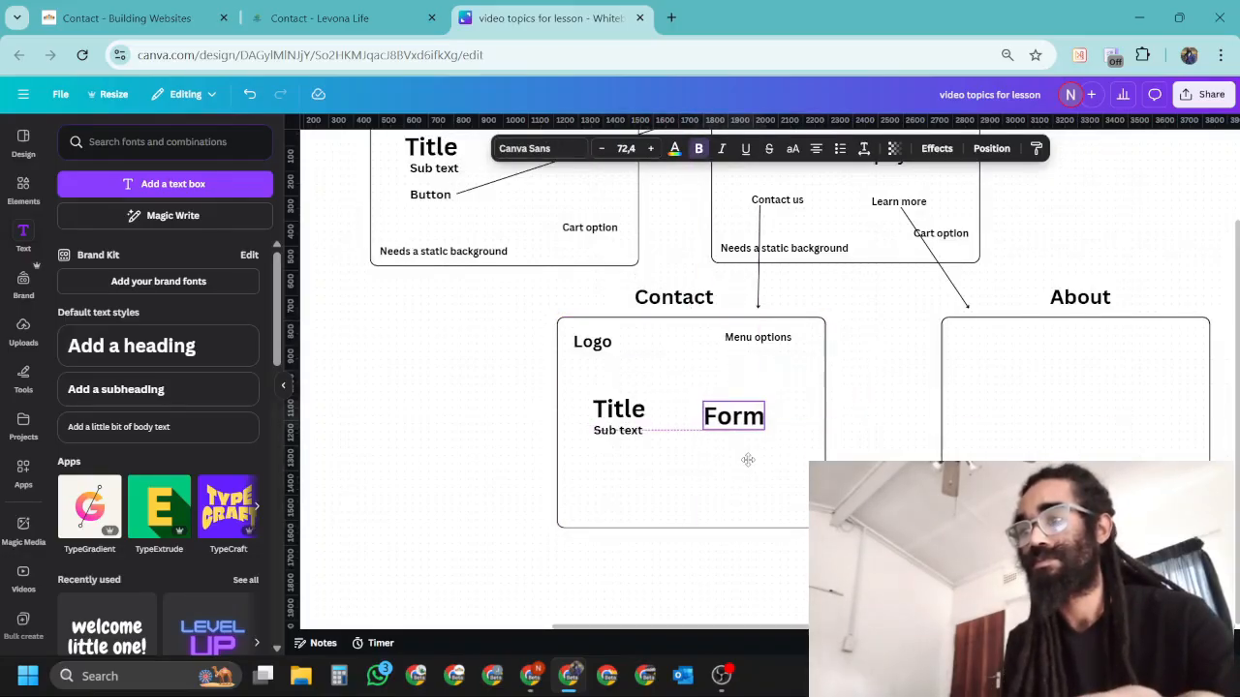
# Place a copy of the Homepage's "Needs a static background" text in the lower-left corner of the Contact outline
pyautogui.click(444, 252)
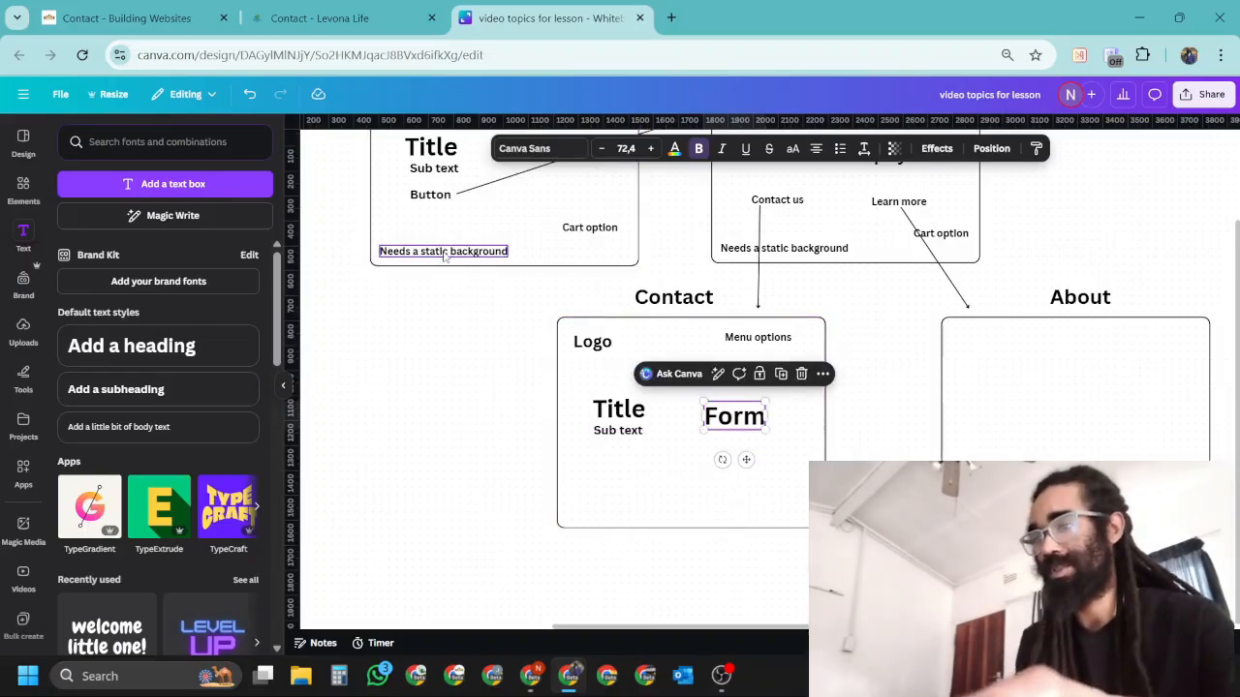
pyautogui.moveTo(454, 286); pyautogui.dragTo(638, 550)
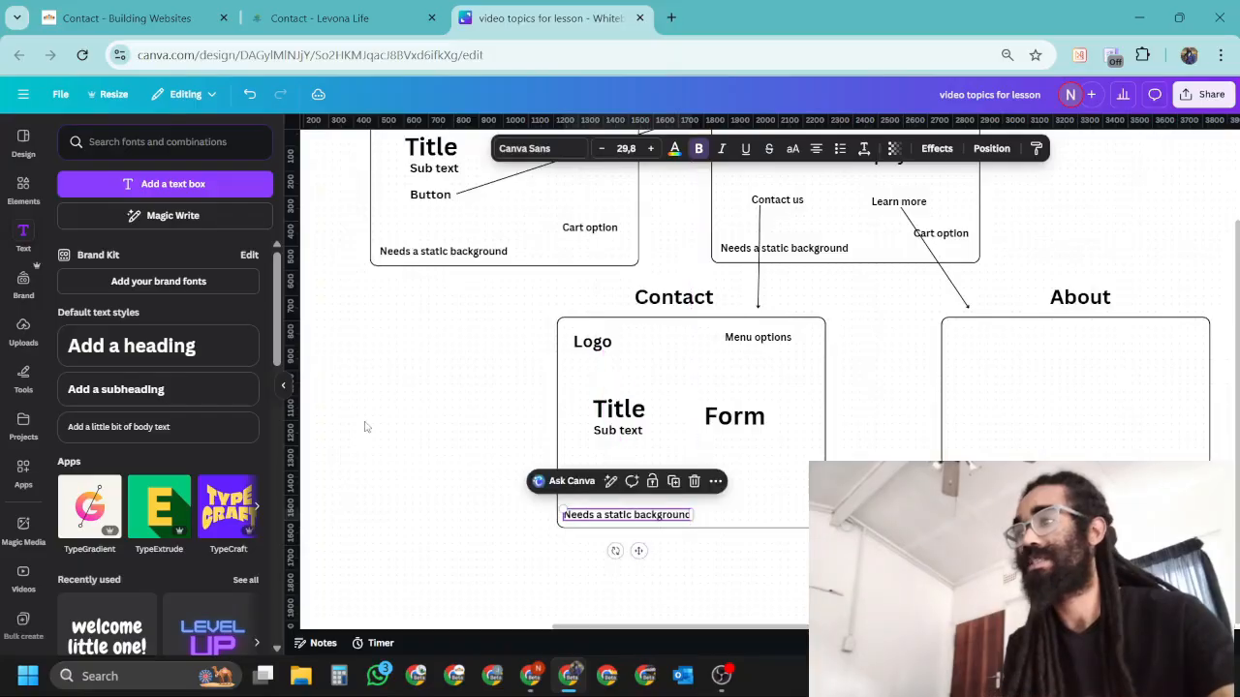
pyautogui.click(365, 426)
# Check both sites' Contact pages, and place a copy of the Homepage's "Cart option" text in the whiteboard Contact outline's lower-right corner
pyautogui.click(123, 29)
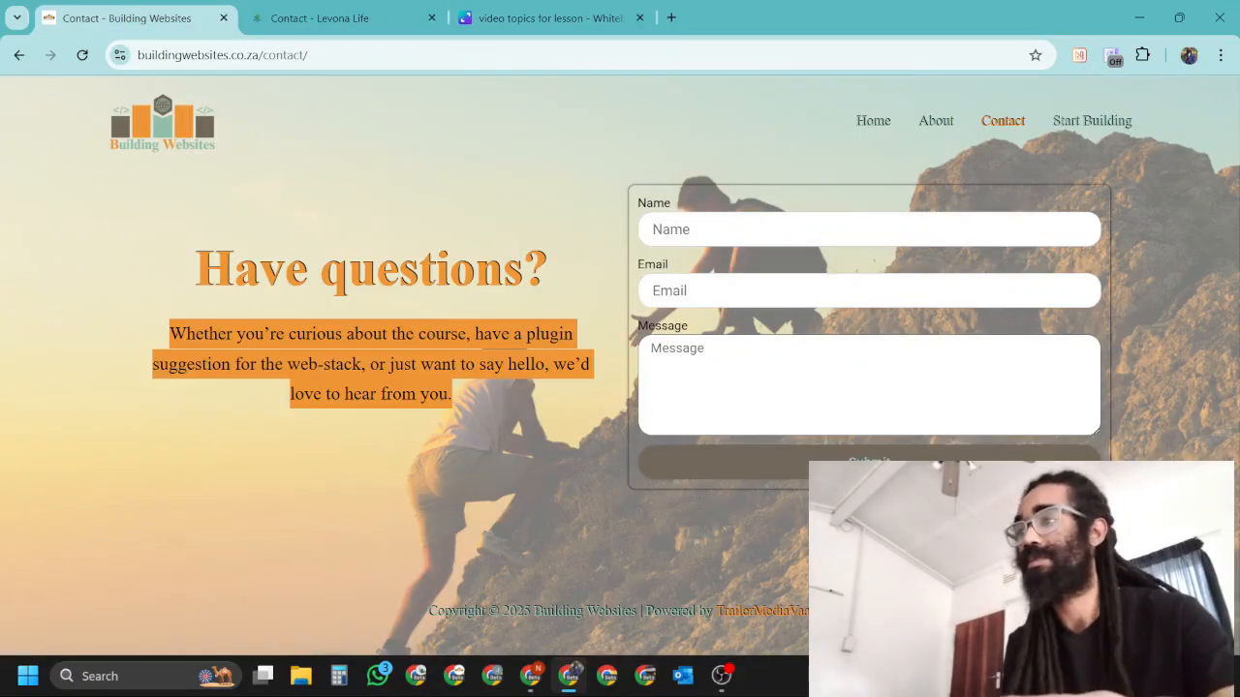
pyautogui.click(319, 17)
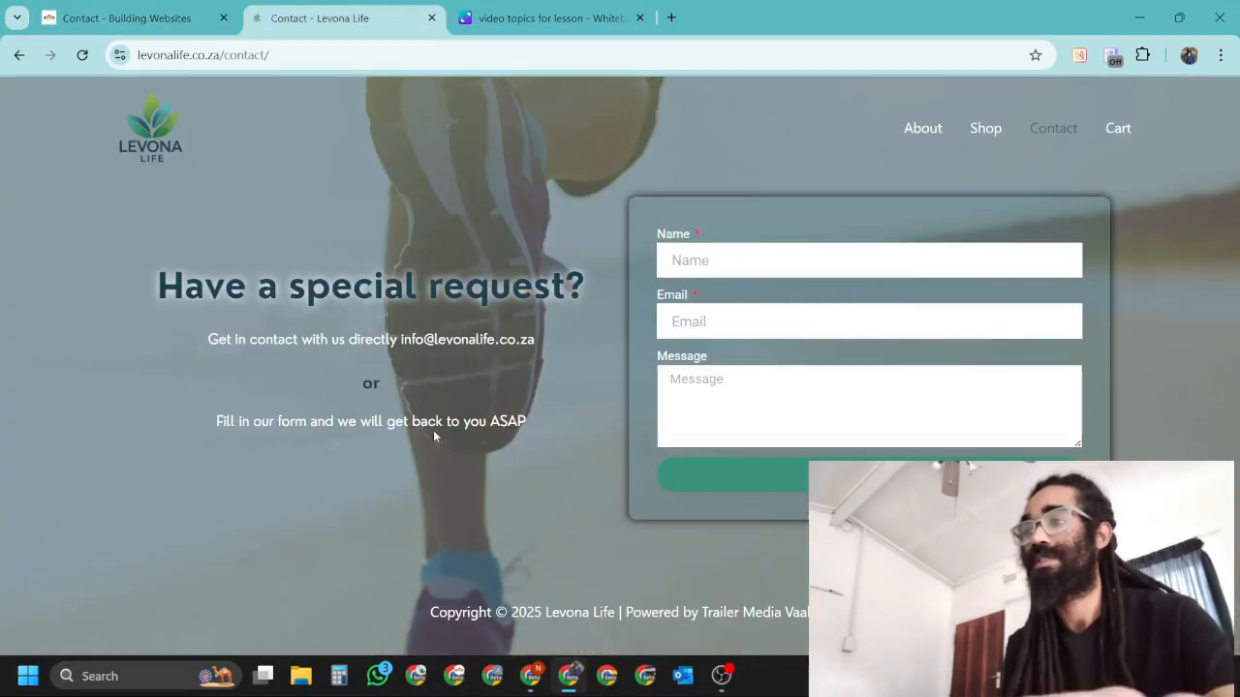
pyautogui.click(520, 33)
pyautogui.click(593, 228)
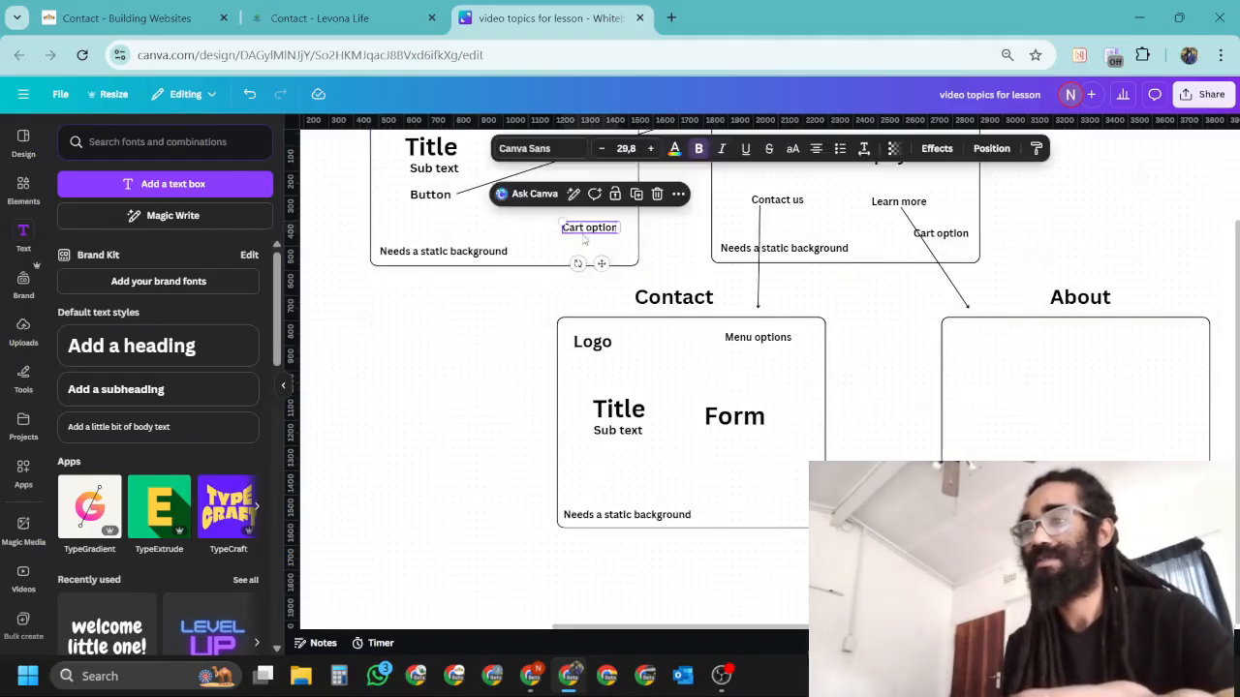
pyautogui.hotkey('ctrl', 'c')
pyautogui.hotkey('ctrl', 'v')
pyautogui.moveTo(605, 266); pyautogui.dragTo(801, 536)
pyautogui.click(891, 429)
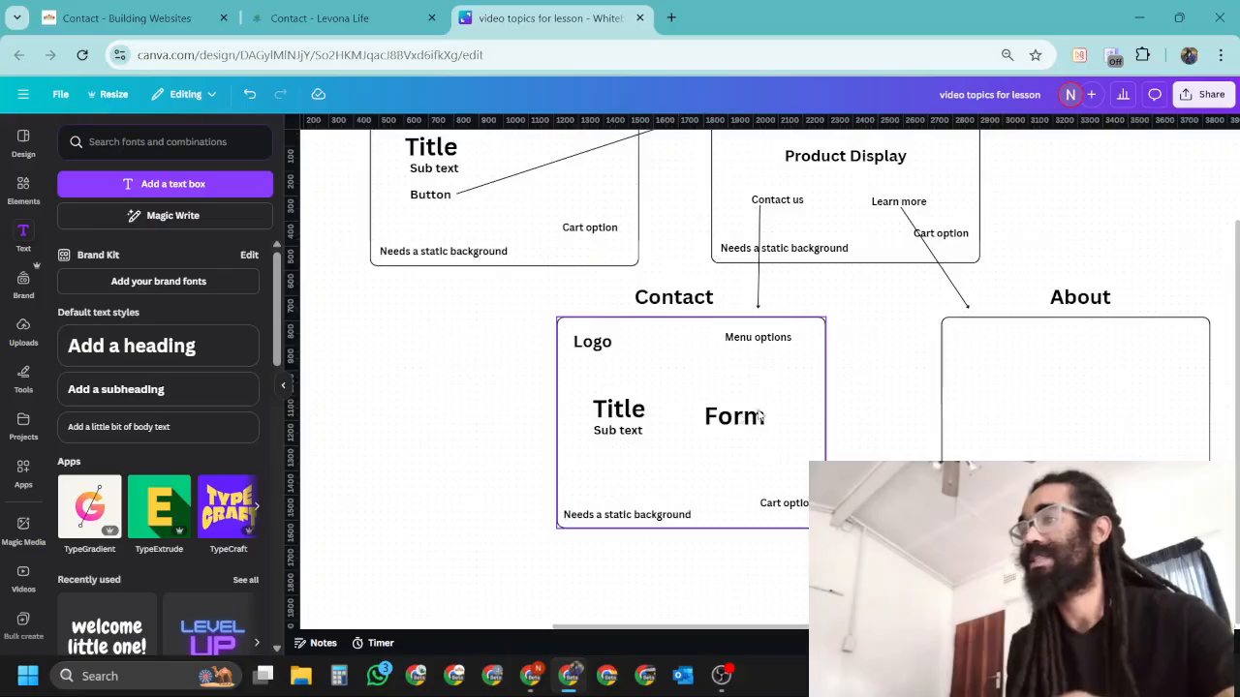
# Examine the heading and supporting text beside the form on the Levona Life Contact page
pyautogui.click(310, 18)
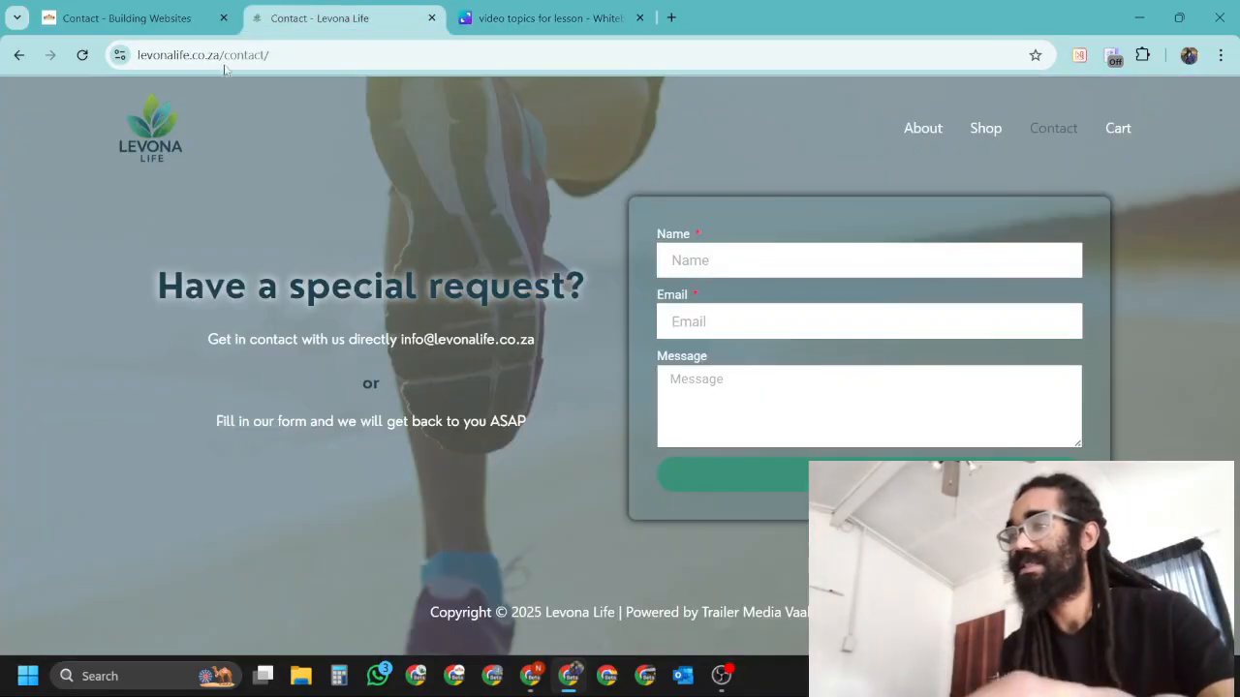
pyautogui.click(159, 11)
pyautogui.click(349, 19)
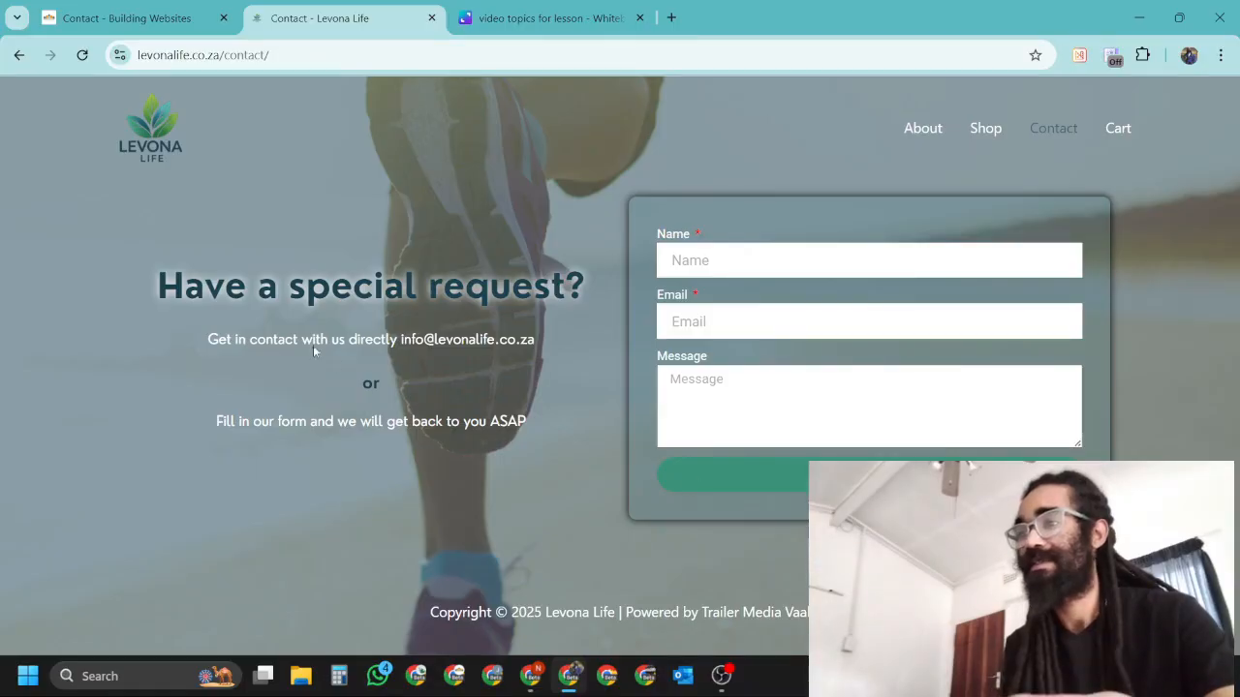
pyautogui.moveTo(169, 286); pyautogui.dragTo(588, 274)
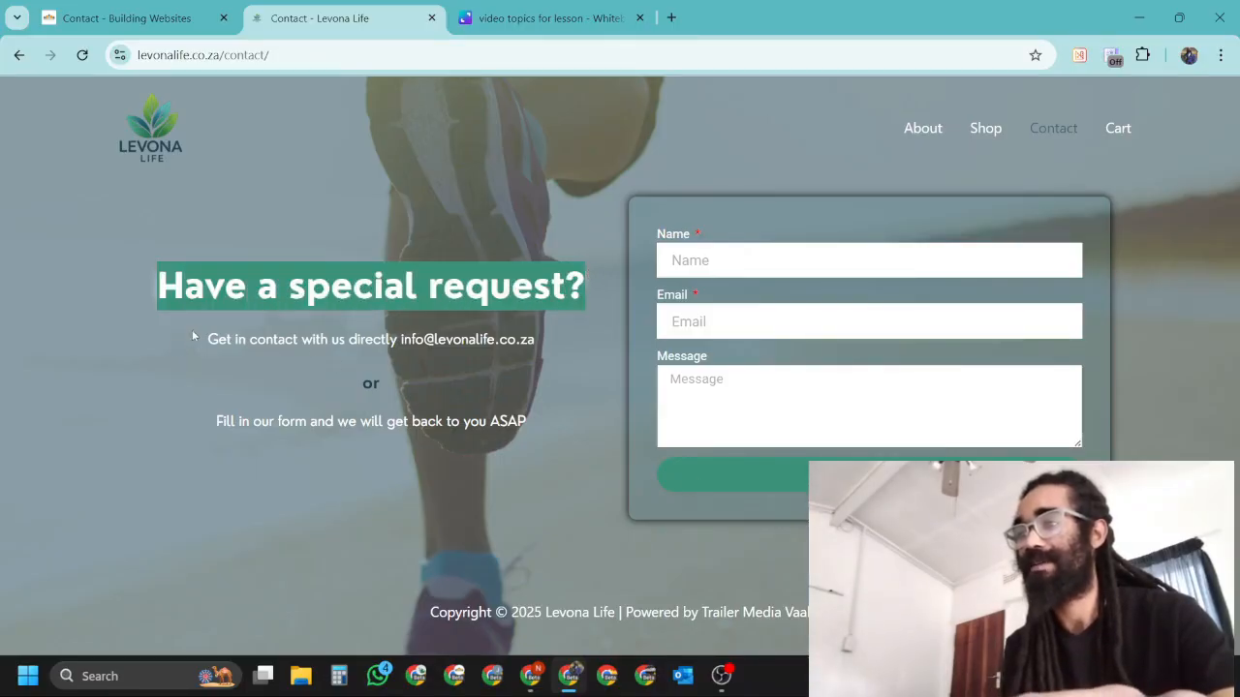
pyautogui.moveTo(193, 336); pyautogui.dragTo(567, 450)
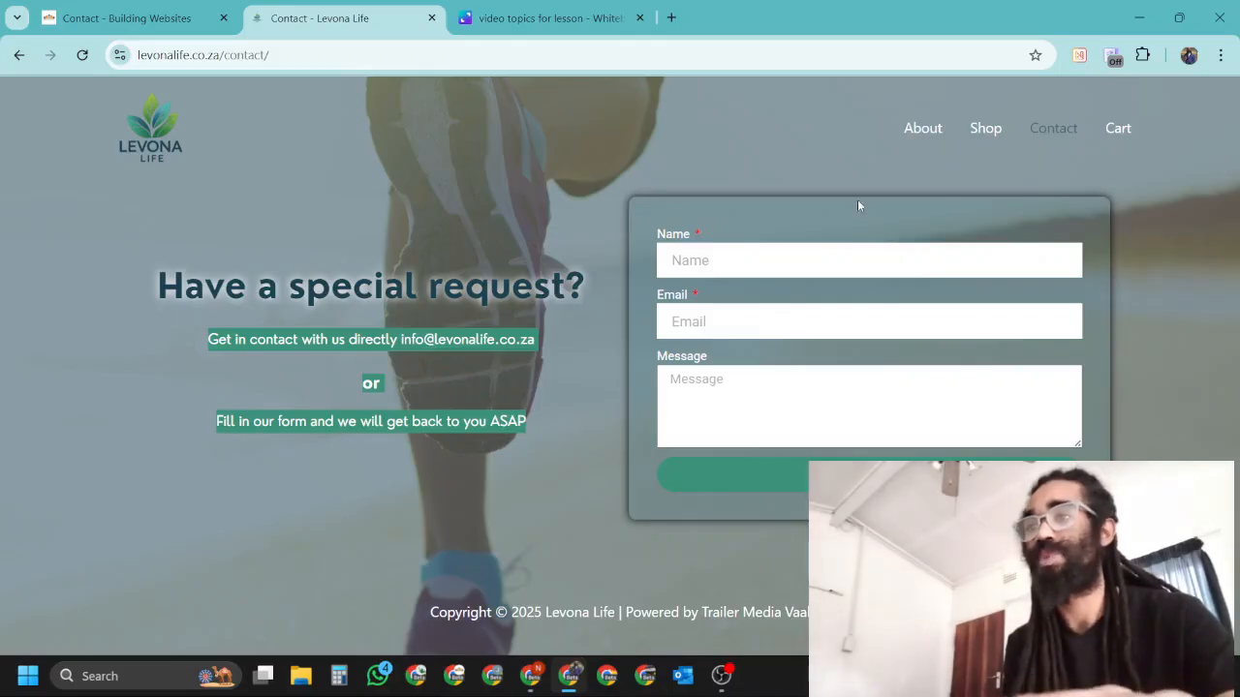
# Return to the Canva whiteboard and enlarge the "Title", "Sub text" and "Form" texts in the Contact outline, with "Sub text" at size 54
pyautogui.click(523, 17)
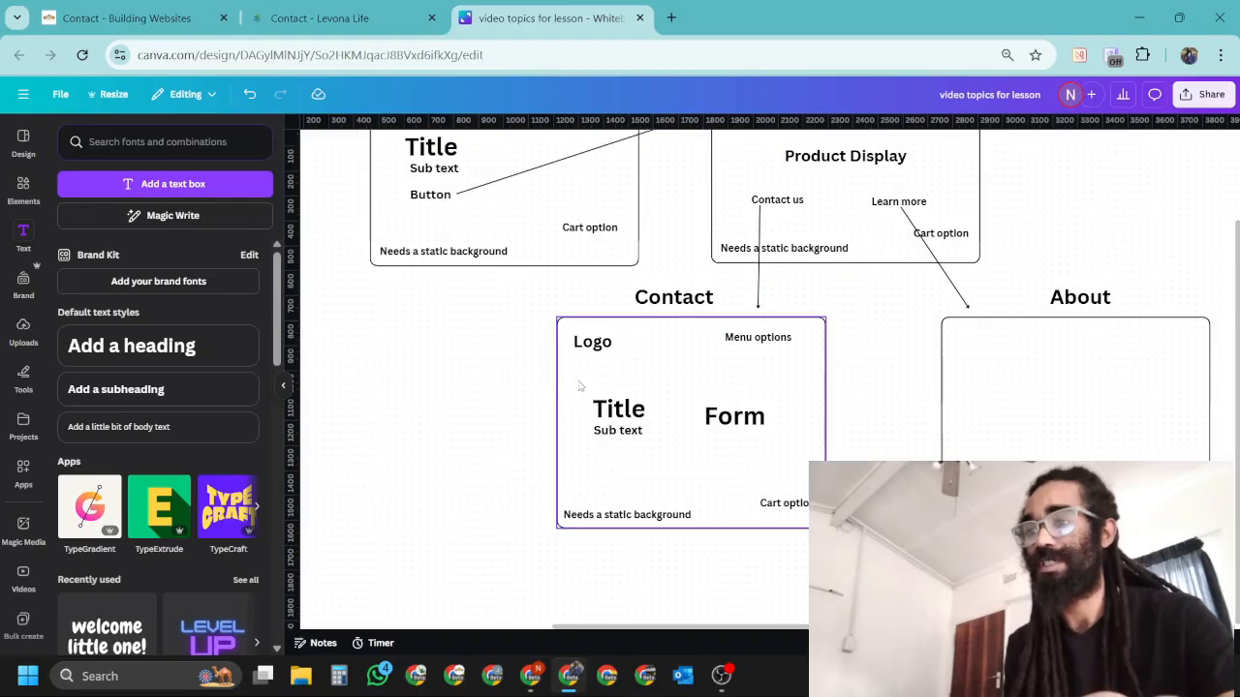
pyautogui.moveTo(579, 386); pyautogui.dragTo(645, 429)
pyautogui.click(620, 409)
pyautogui.keyDown('shift'); pyautogui.click(632, 433); pyautogui.keyUp('shift')
pyautogui.click(705, 417)
pyautogui.moveTo(703, 401); pyautogui.dragTo(741, 433)
pyautogui.click(772, 604)
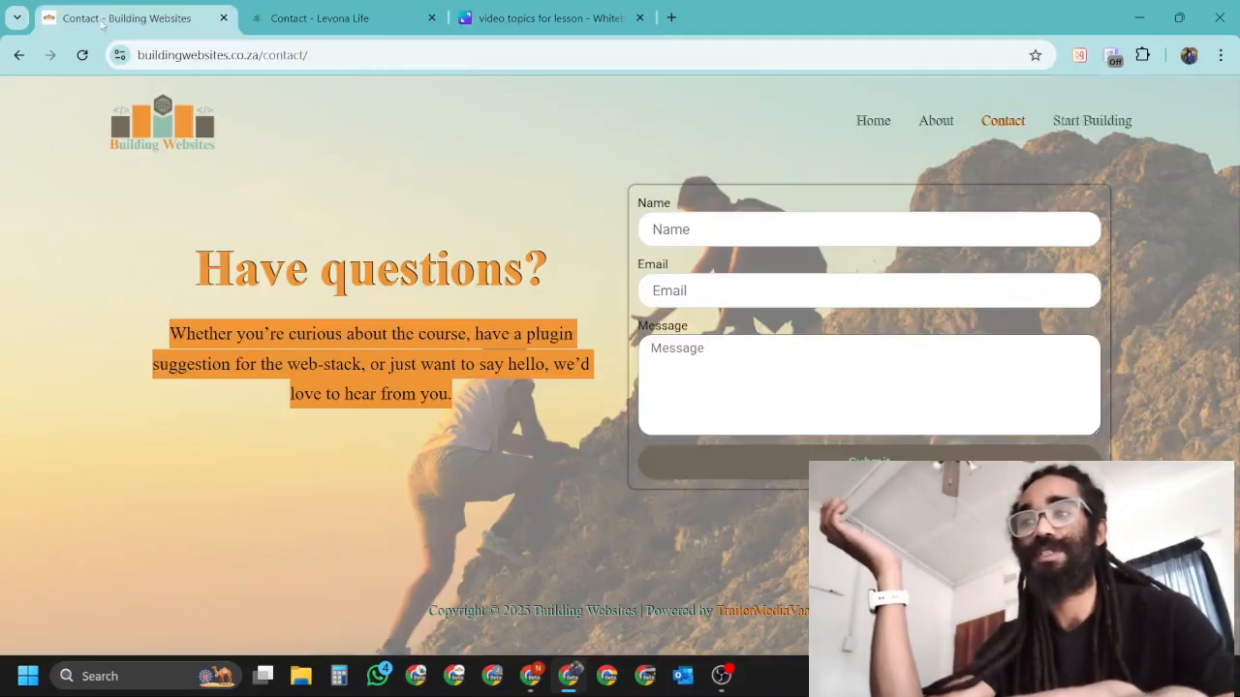
# Examine the text and button layout on the About page of the Building Websites site
pyautogui.click(126, 18)
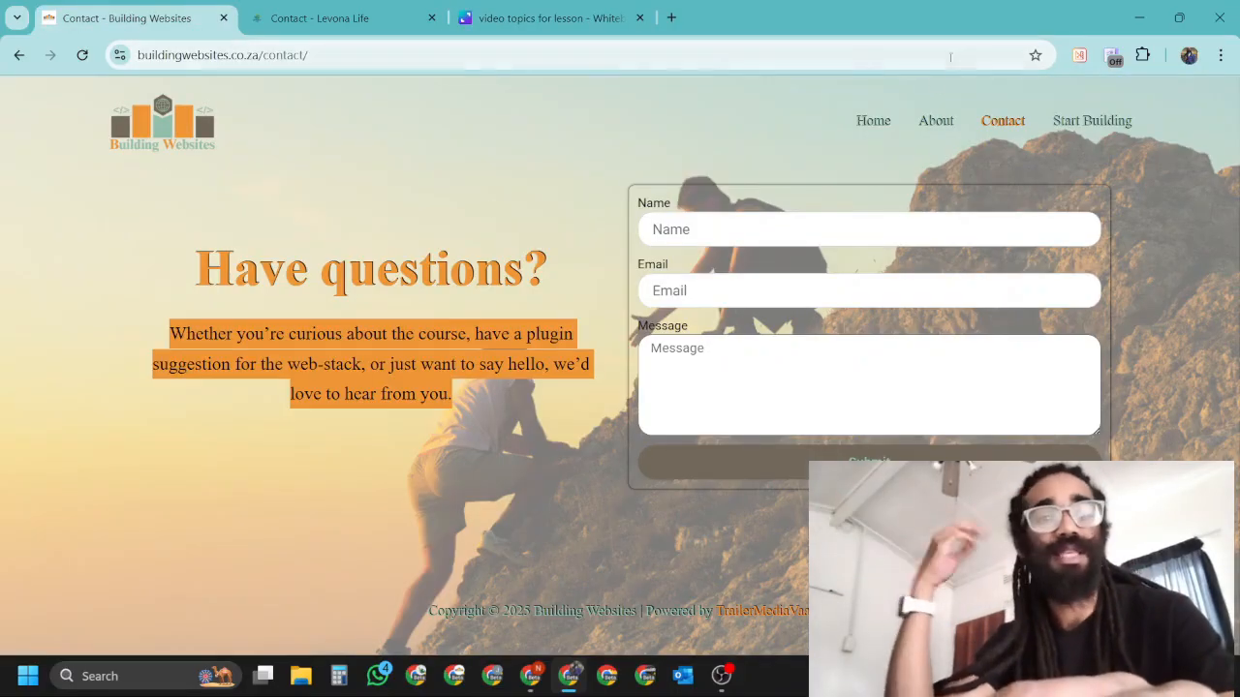
pyautogui.click(936, 120)
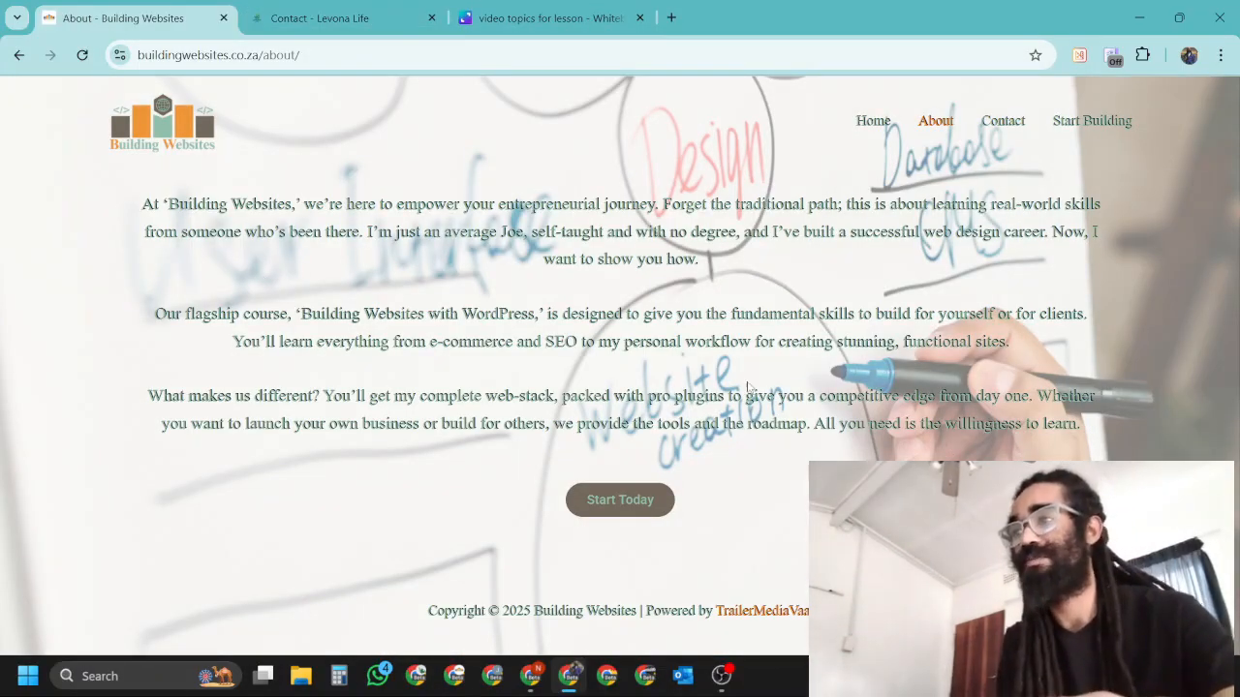
pyautogui.click(319, 15)
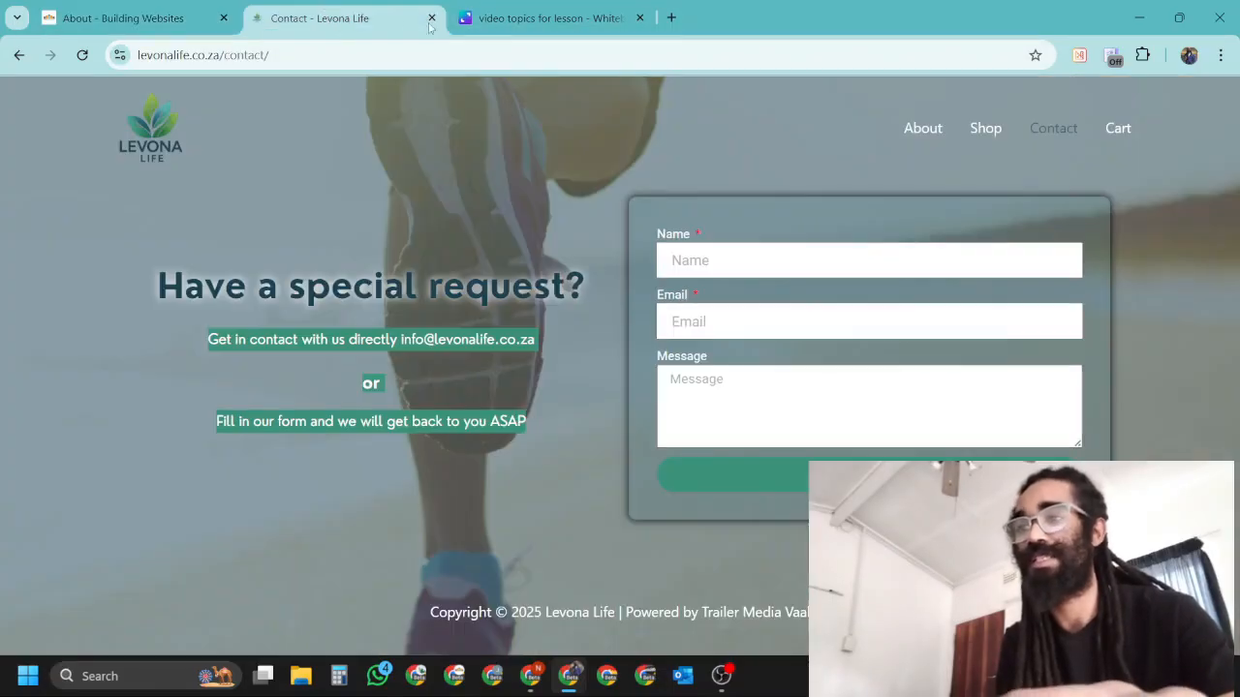
# Return to the Canva whiteboard and place copies of "Sub text" and "Button" centrally in the About outline, with "Button" below "Sub text"
pyautogui.click(588, 8)
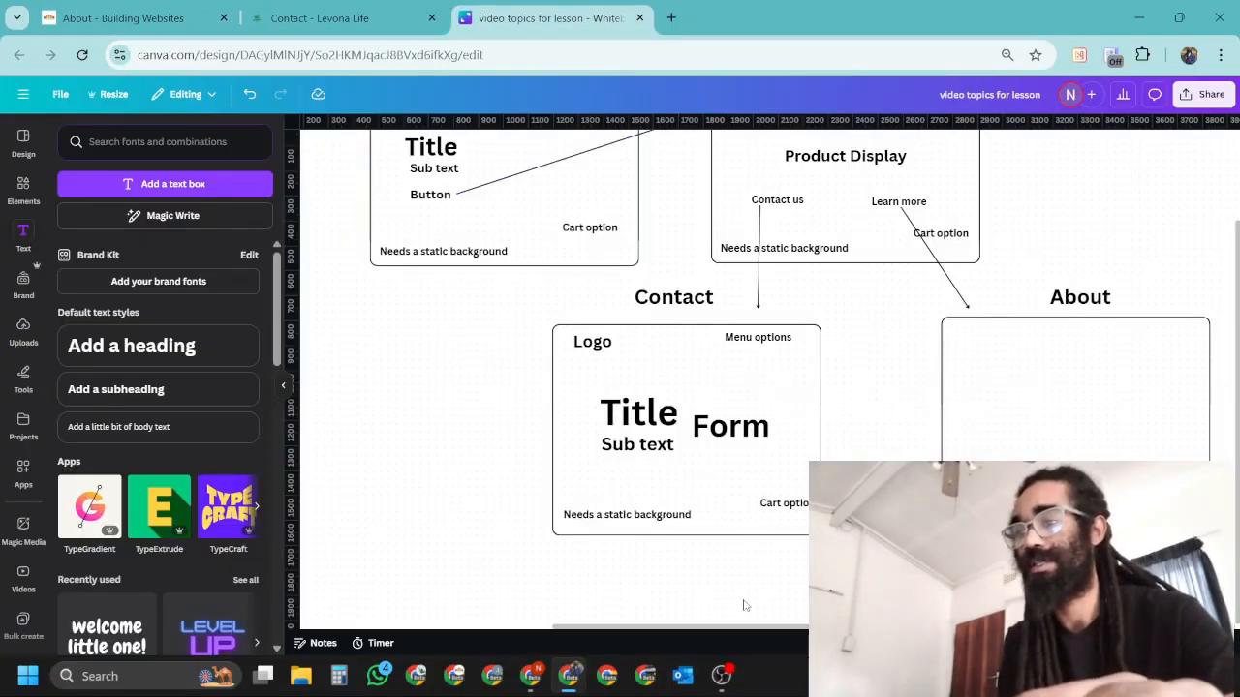
pyautogui.moveTo(694, 627); pyautogui.dragTo(757, 631)
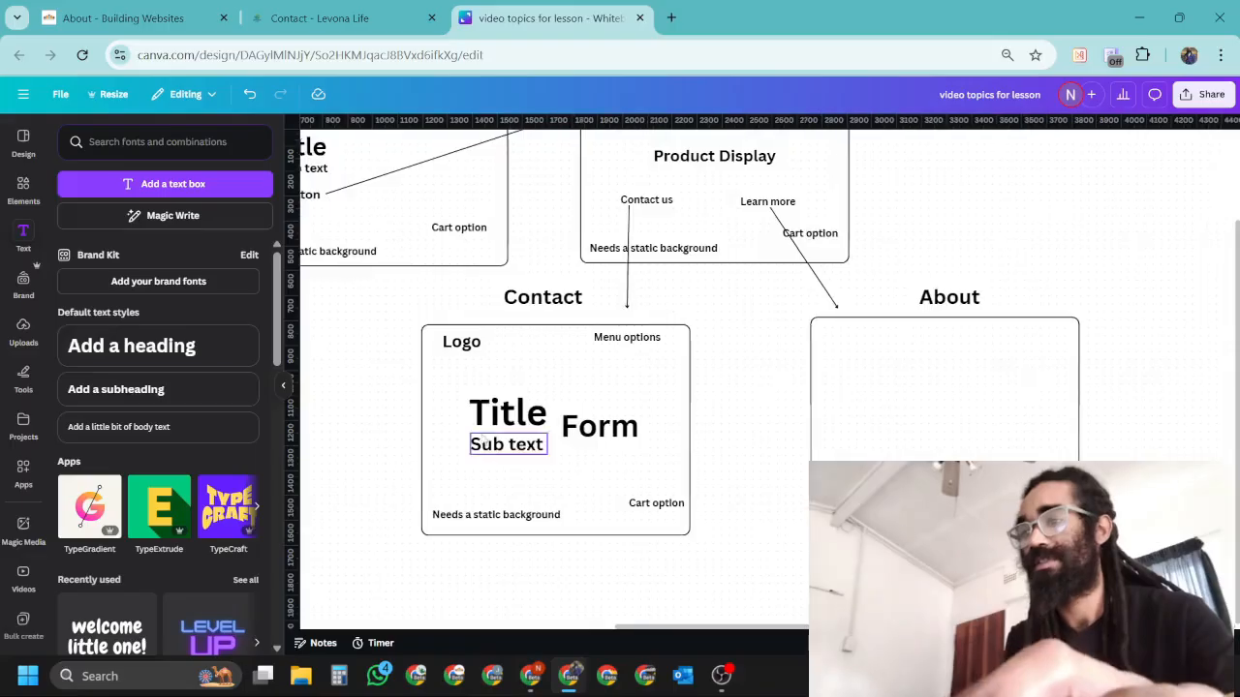
pyautogui.click(486, 444)
pyautogui.click(554, 408)
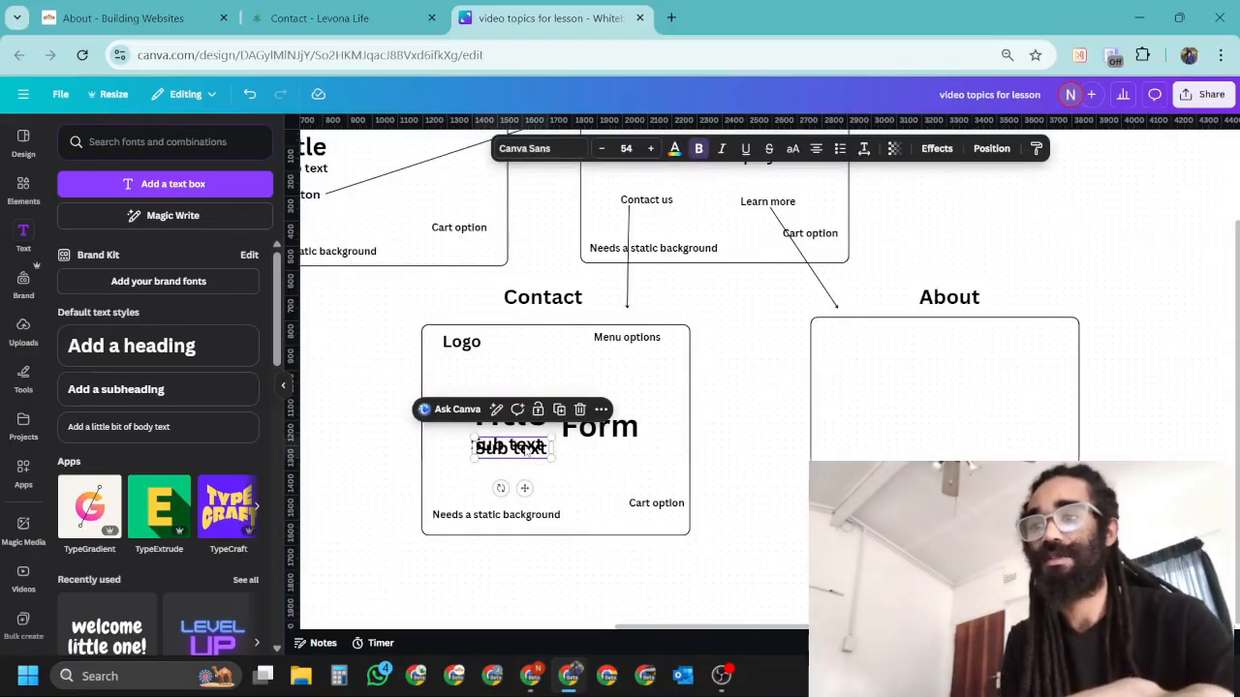
pyautogui.moveTo(527, 449); pyautogui.dragTo(957, 410)
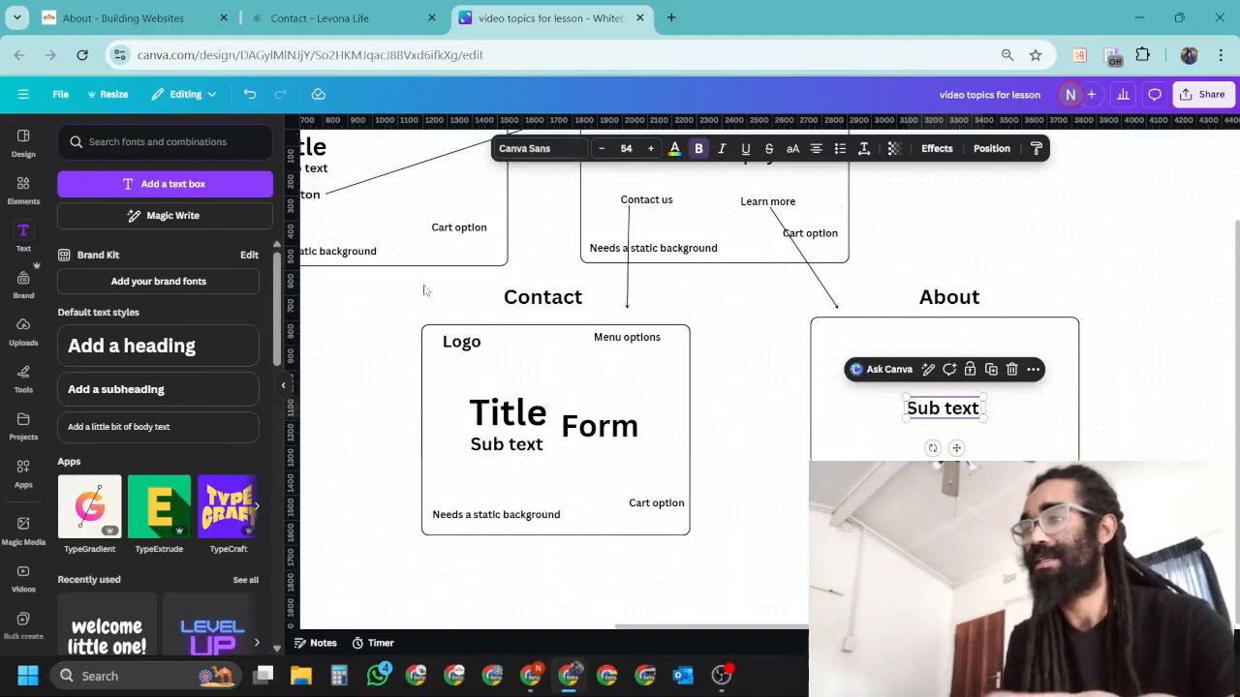
pyautogui.click(308, 195)
pyautogui.hotkey('ctrl', 'd')
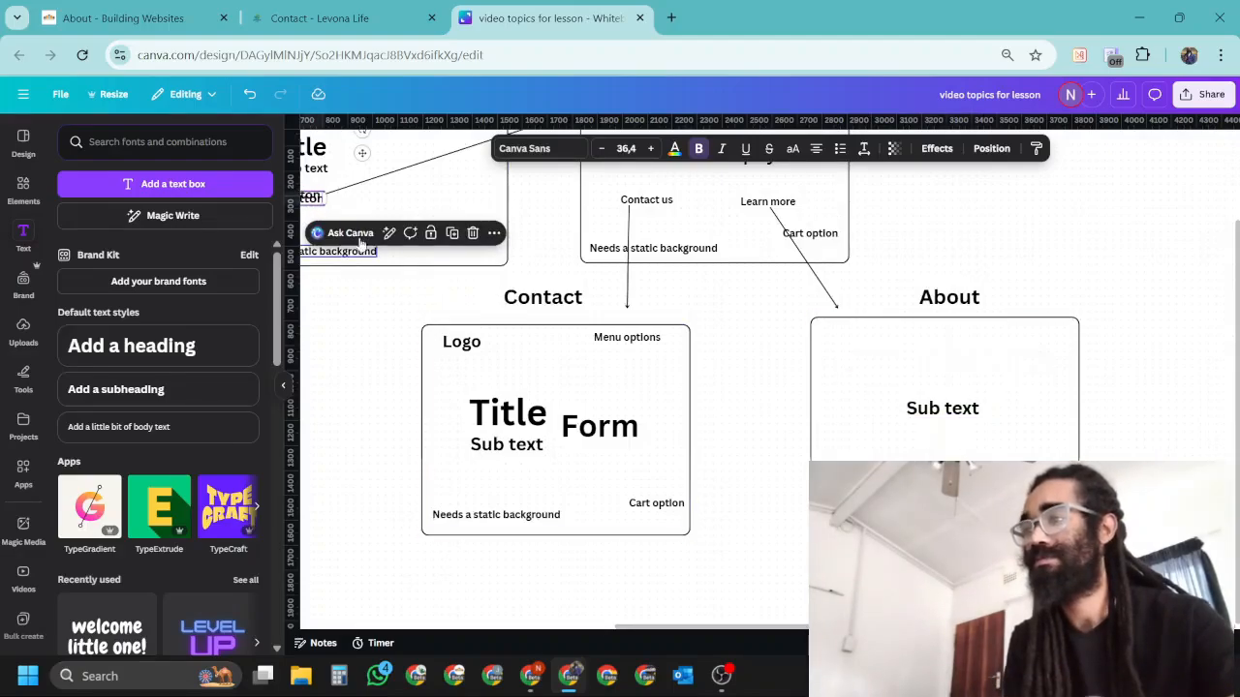
pyautogui.moveTo(317, 204); pyautogui.dragTo(950, 459)
# Place copies of the Contact outline's "Logo" and "Menu options" texts along the top of the About outline
pyautogui.click(467, 347)
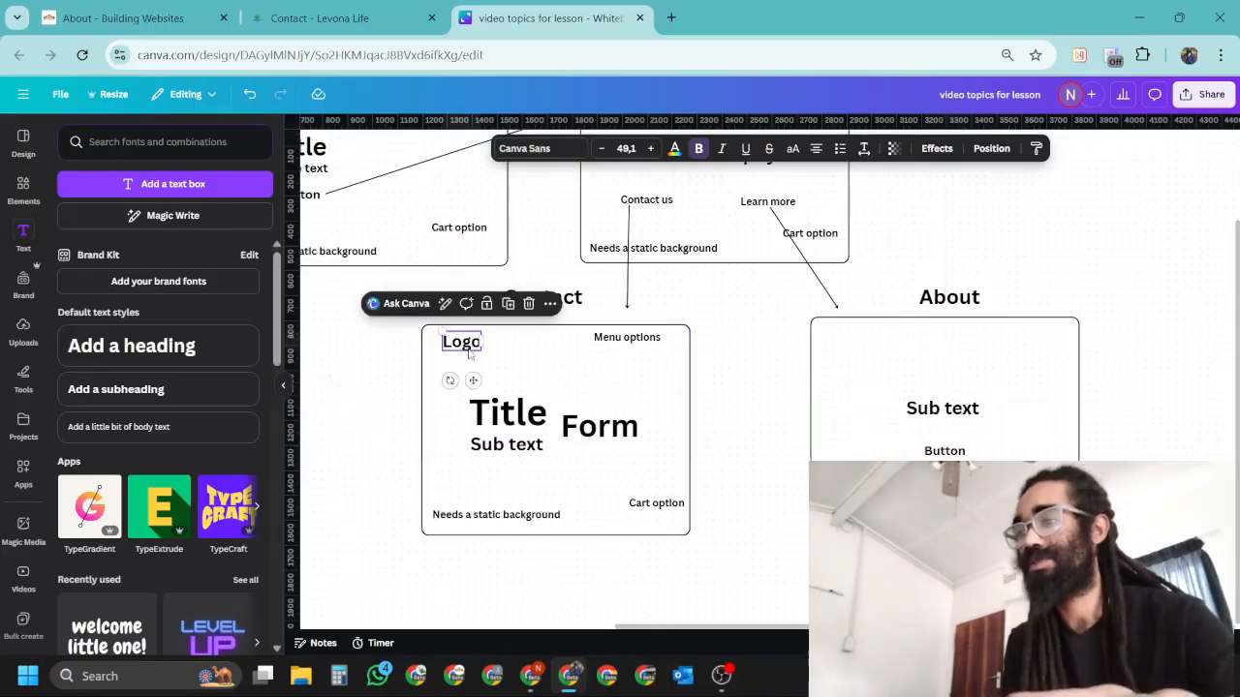
pyautogui.hotkey('ctrl', 'd')
pyautogui.moveTo(473, 381); pyautogui.dragTo(878, 381)
pyautogui.click(628, 337)
pyautogui.hotkey('ctrl', 'd')
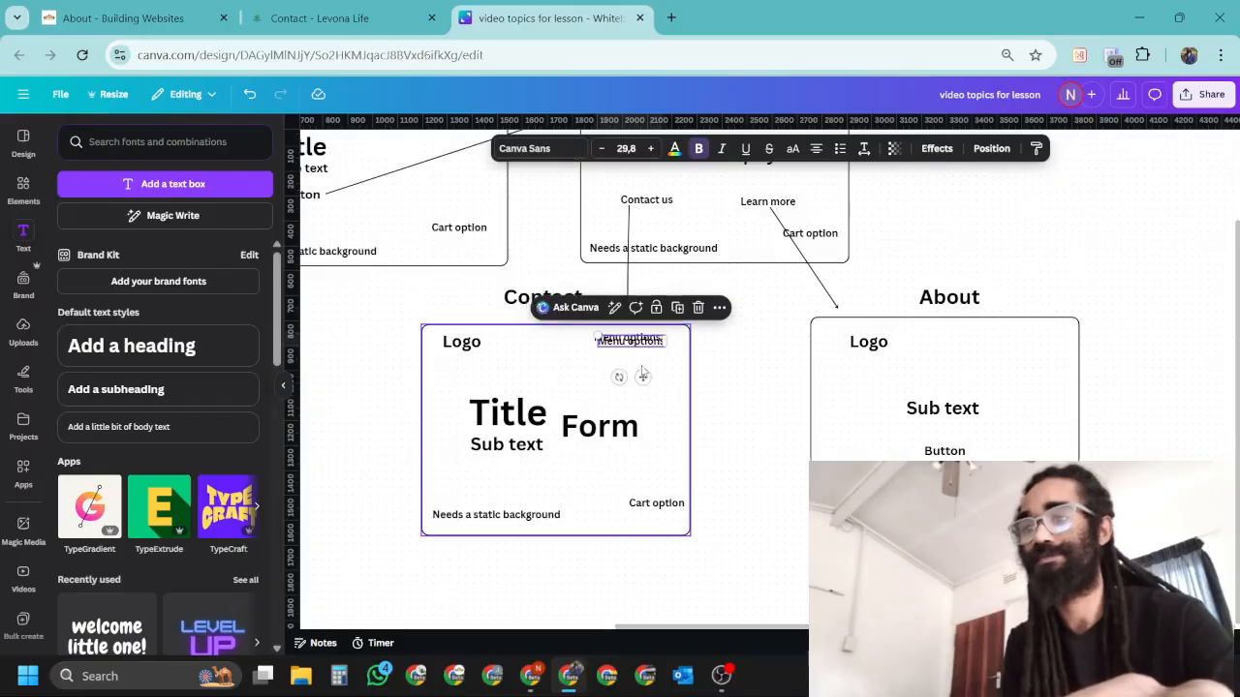
pyautogui.moveTo(646, 376); pyautogui.dragTo(1029, 381)
# Place copies of the Contact outline's "Cart option" and "Needs a static background" texts along the bottom of the About outline
pyautogui.click(654, 508)
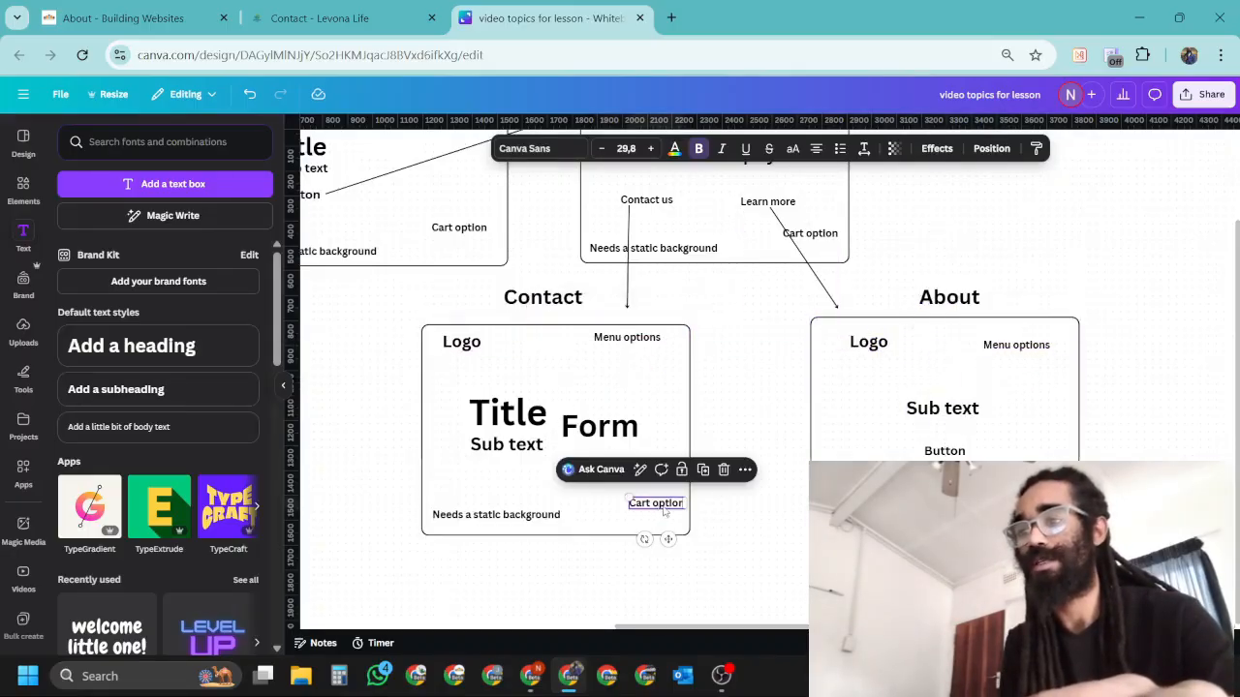
pyautogui.moveTo(668, 539); pyautogui.dragTo(668, 540)
pyautogui.moveTo(1018, 539); pyautogui.dragTo(1029, 547)
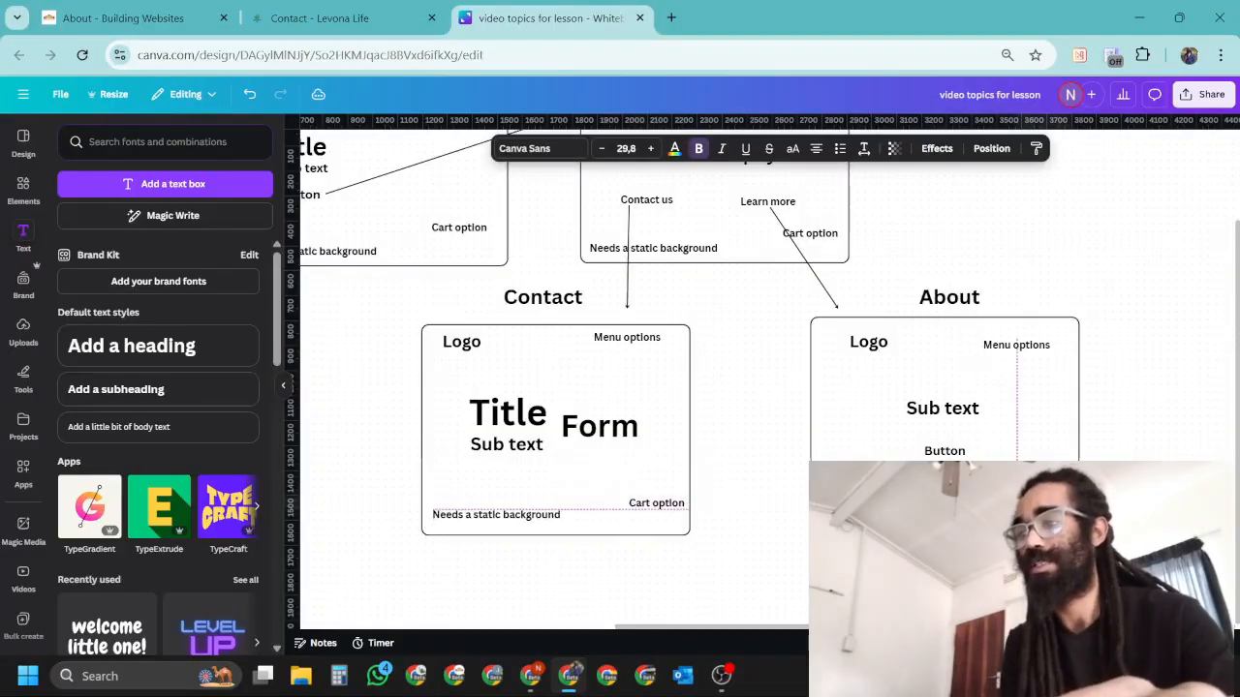
pyautogui.click(489, 515)
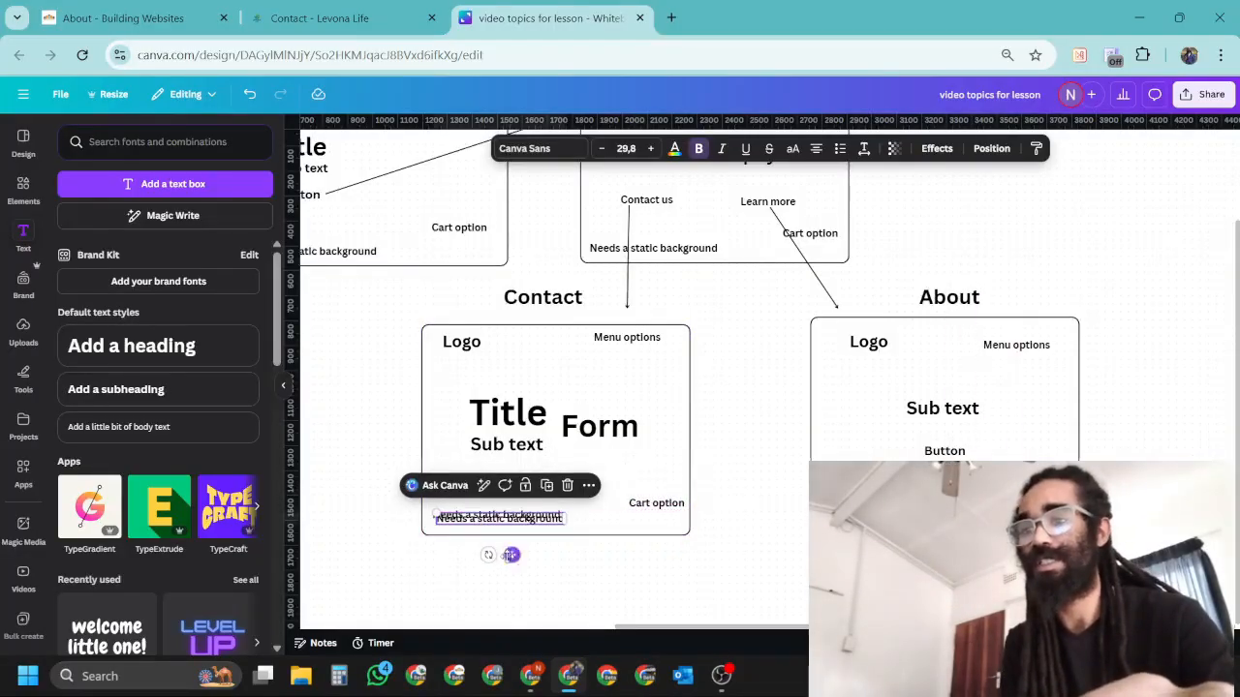
pyautogui.moveTo(510, 555); pyautogui.dragTo(903, 555)
pyautogui.click(711, 396)
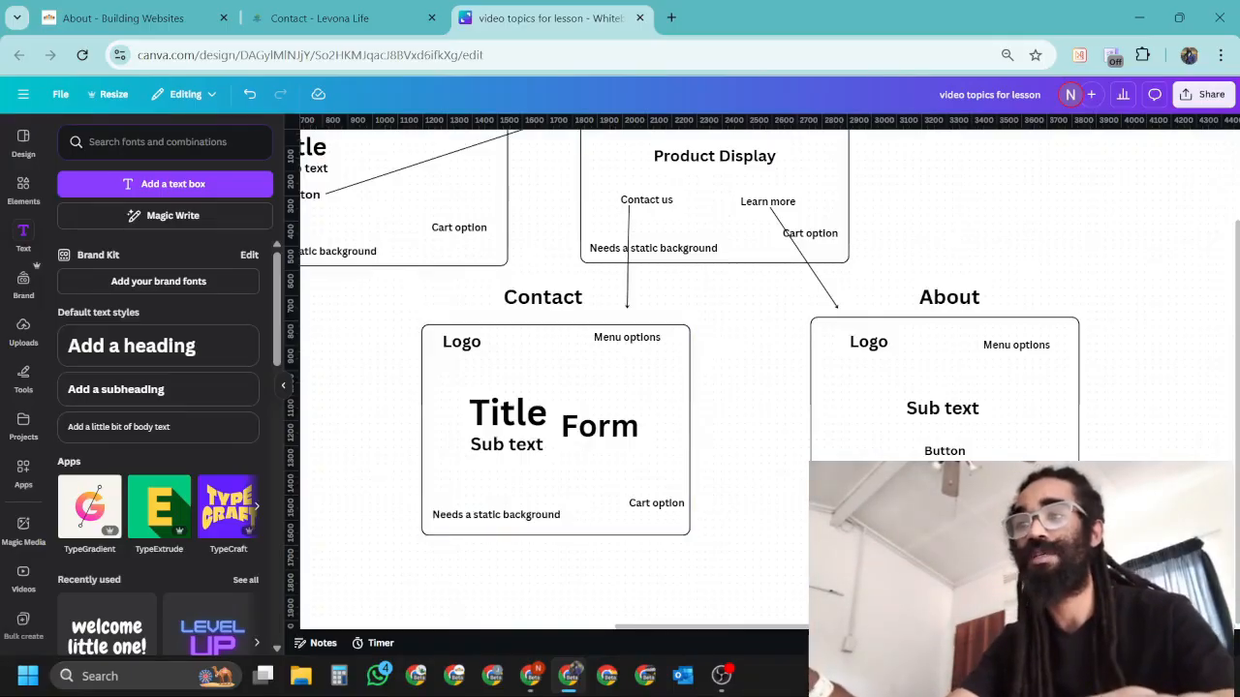
pyautogui.hscroll(-5, 714, 629)
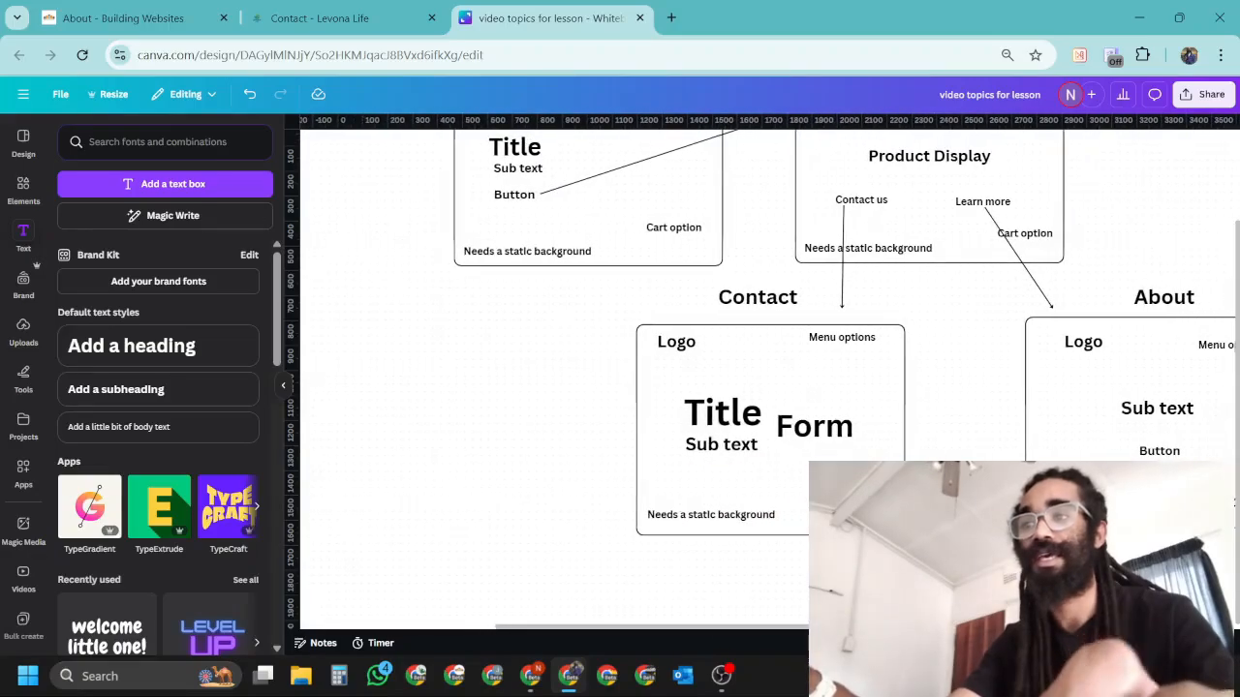
pyautogui.hscroll(1, 898, 446)
pyautogui.scroll(4, 899, 445)
pyautogui.scroll(-4, 898, 446)
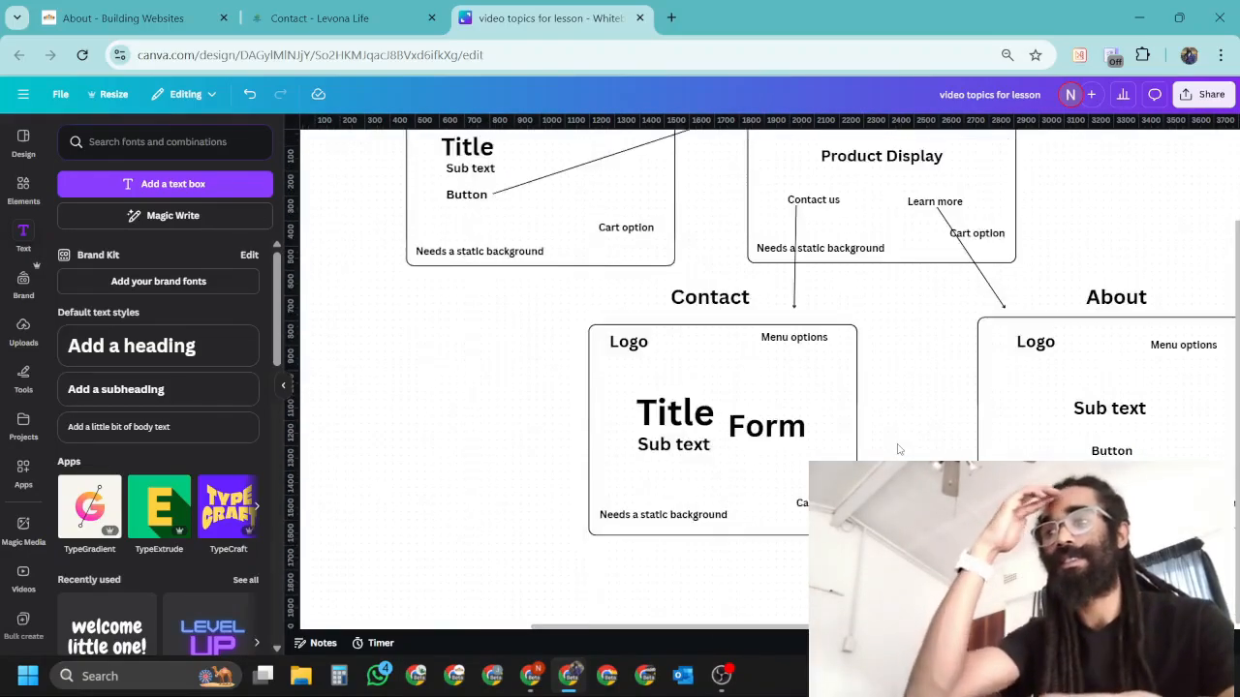
pyautogui.click(765, 431)
pyautogui.click(944, 403)
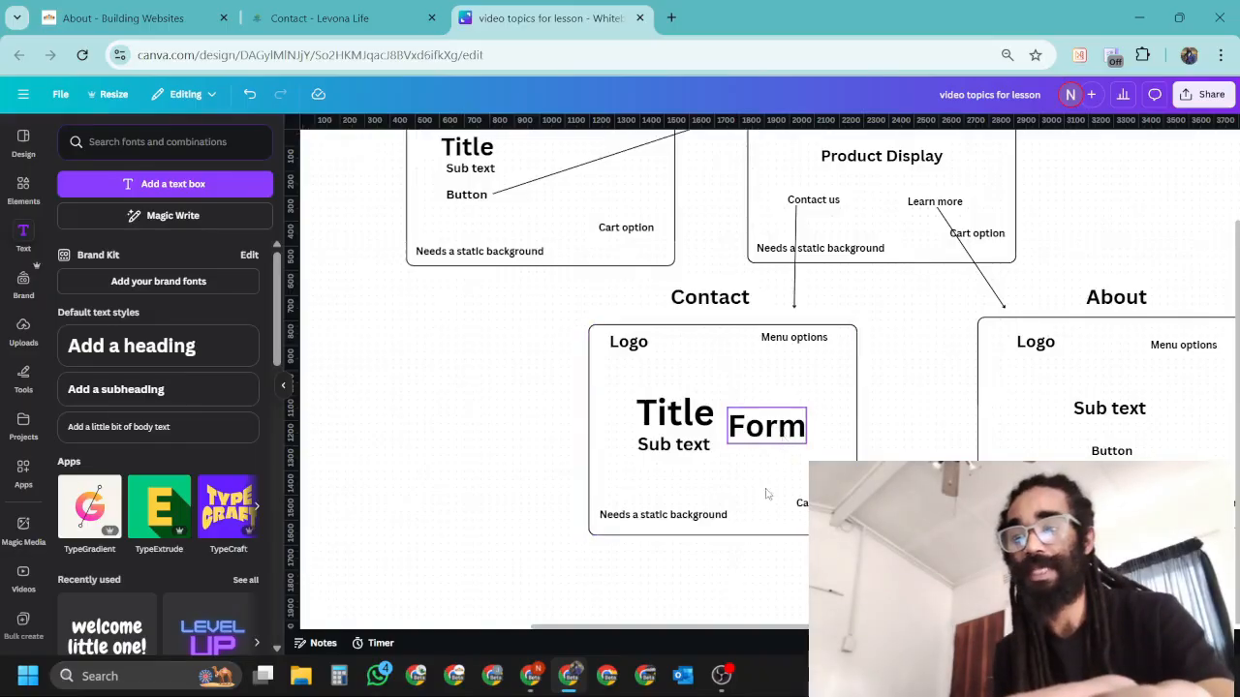
pyautogui.hscroll(4, 775, 388)
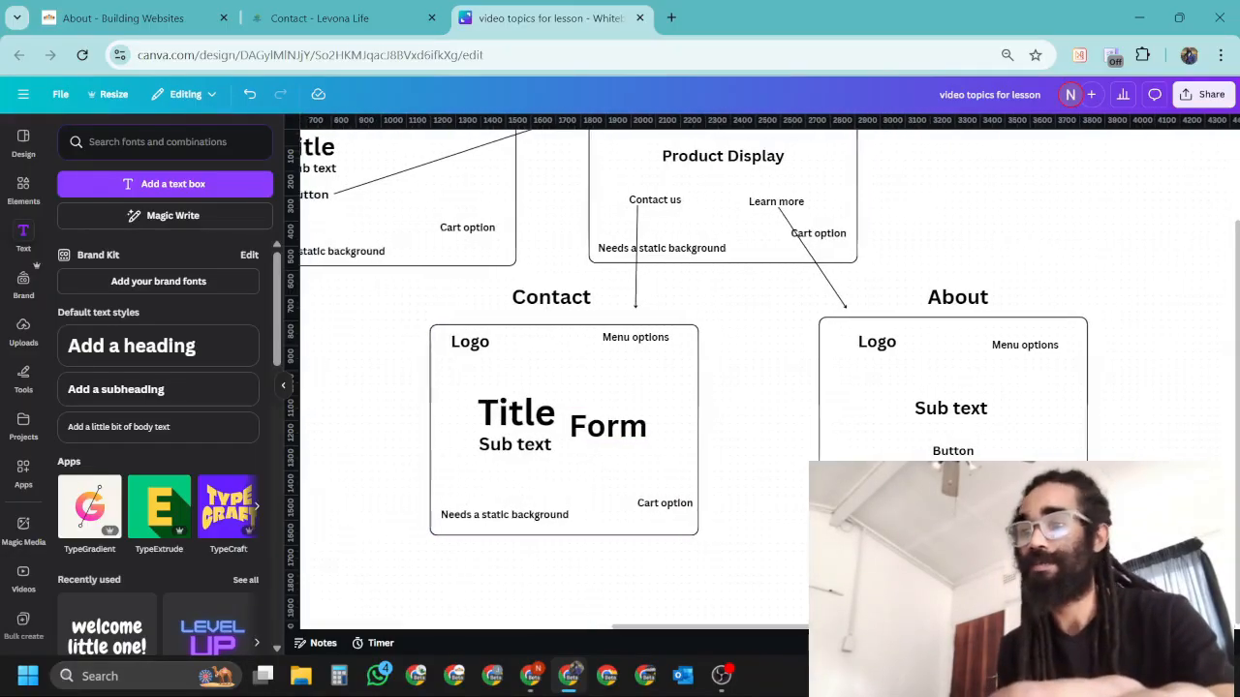
pyautogui.click(942, 450)
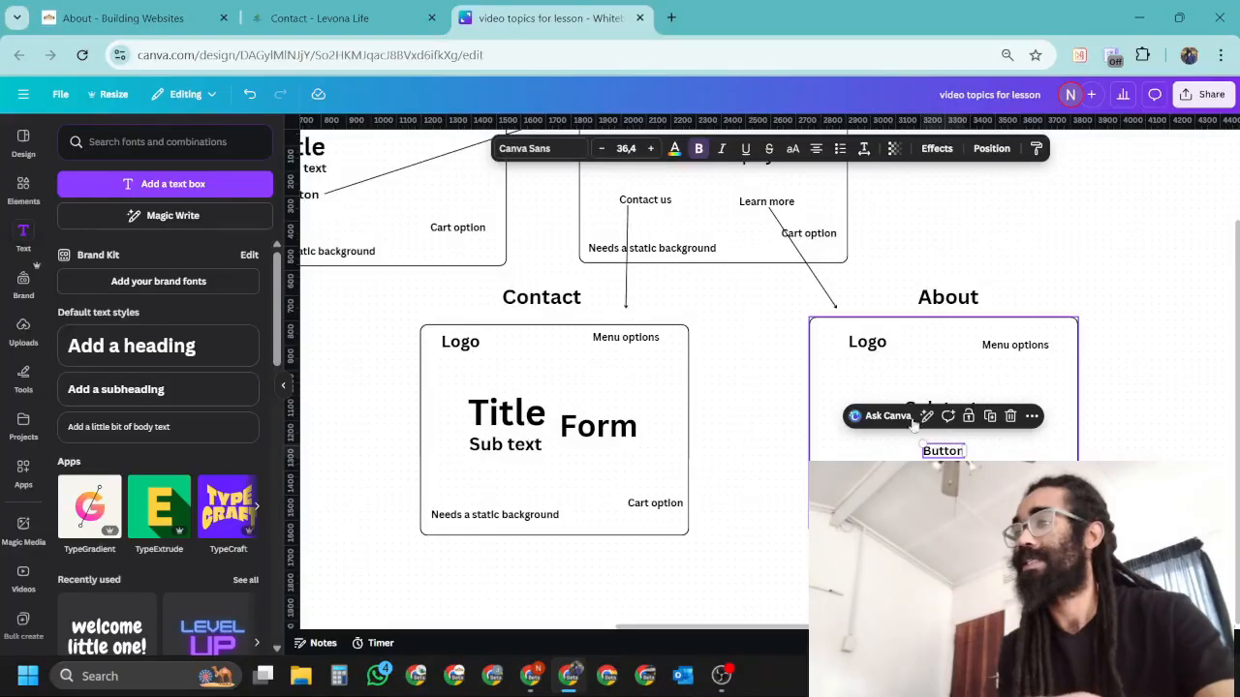
# Open the Levona Life site's About page and compare its title, text and button layout with the Building Websites About page
pyautogui.click(294, 15)
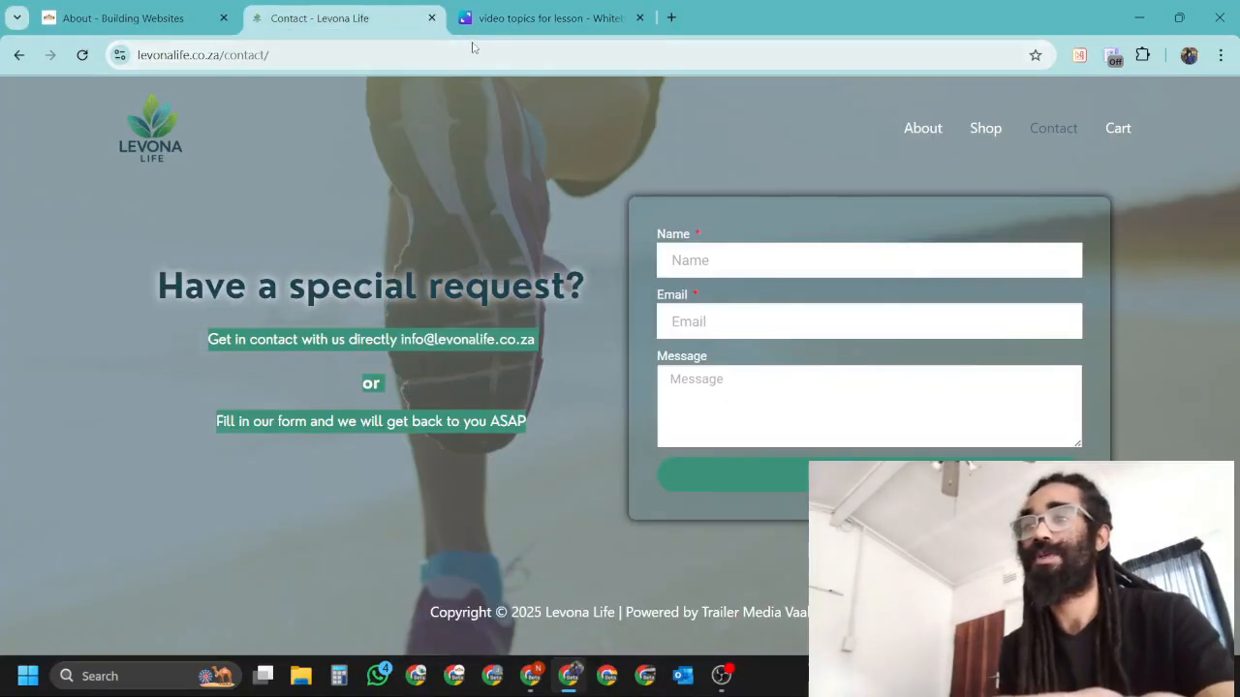
pyautogui.click(915, 135)
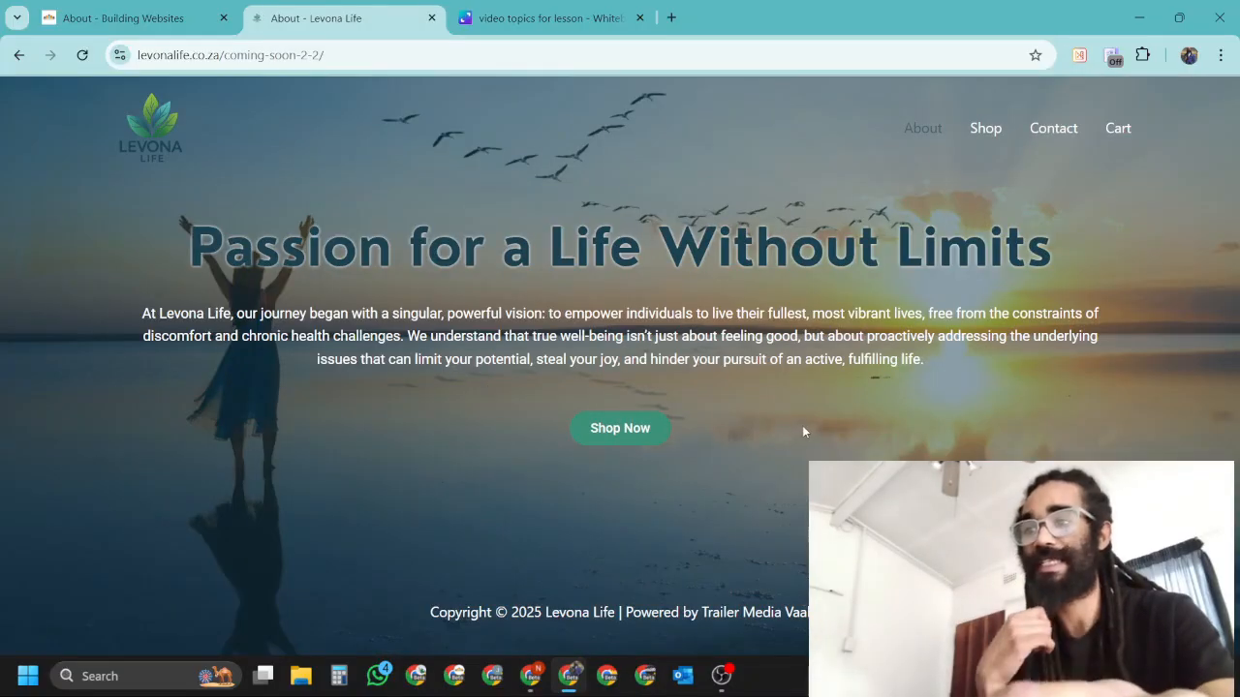
pyautogui.moveTo(231, 274); pyautogui.dragTo(950, 185)
pyautogui.click(145, 17)
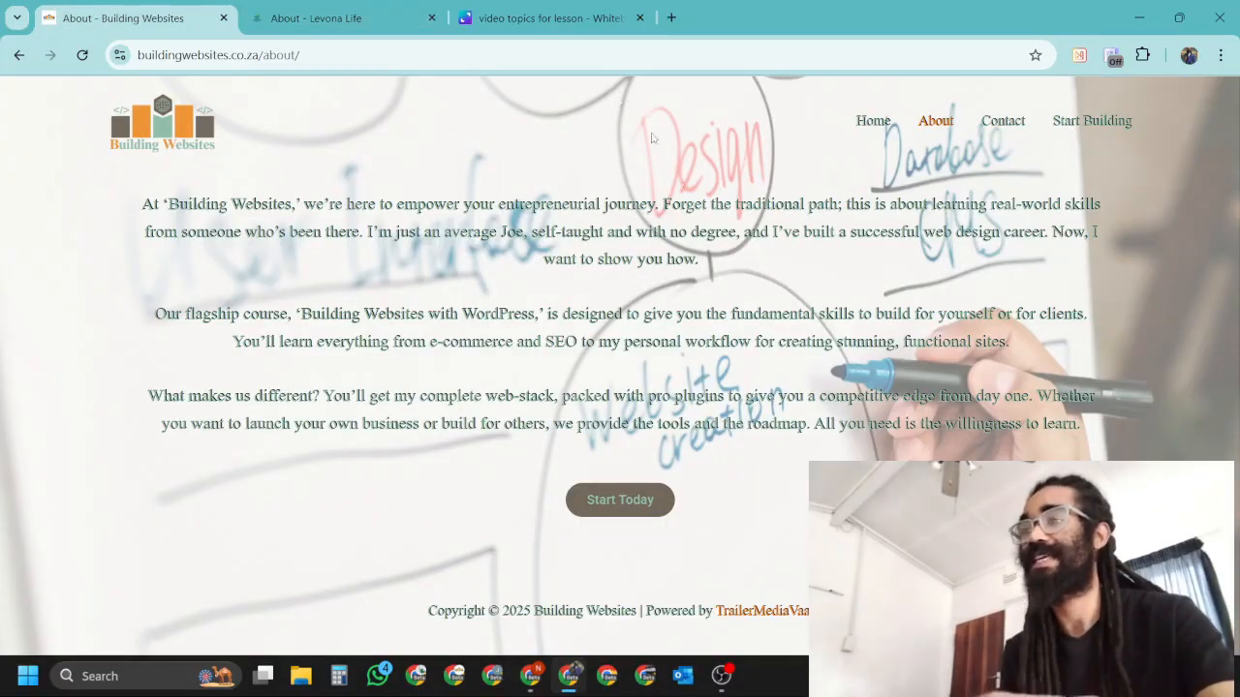
pyautogui.click(344, 15)
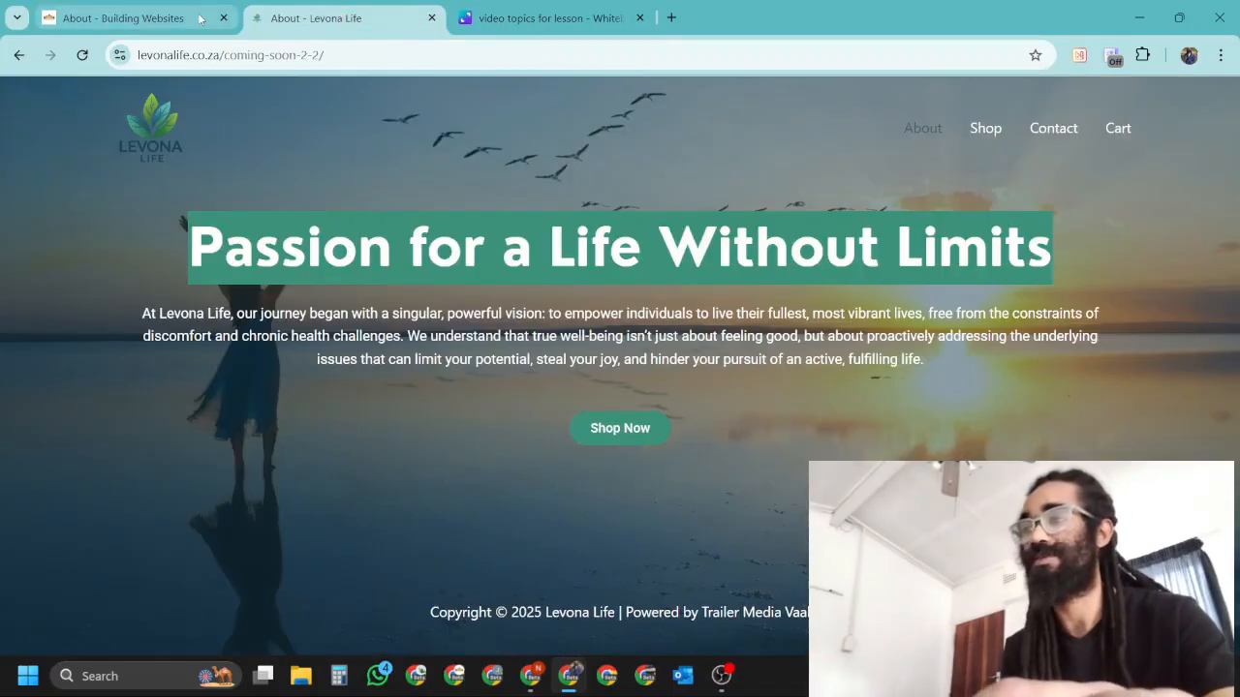
# Return to the Canva whiteboard, place a copy of the Contact outline's "Title" in the About outline and move "Sub text" slightly down beneath it
pyautogui.click(535, 20)
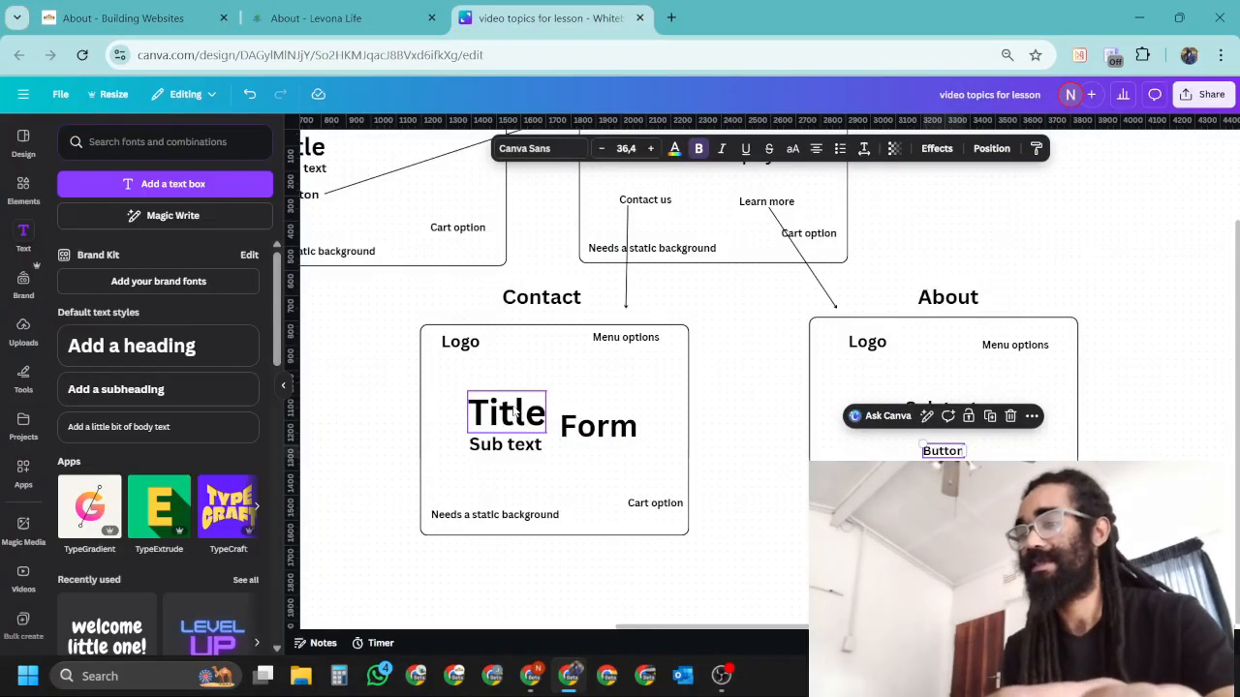
pyautogui.click(514, 415)
pyautogui.moveTo(527, 426); pyautogui.dragTo(531, 430)
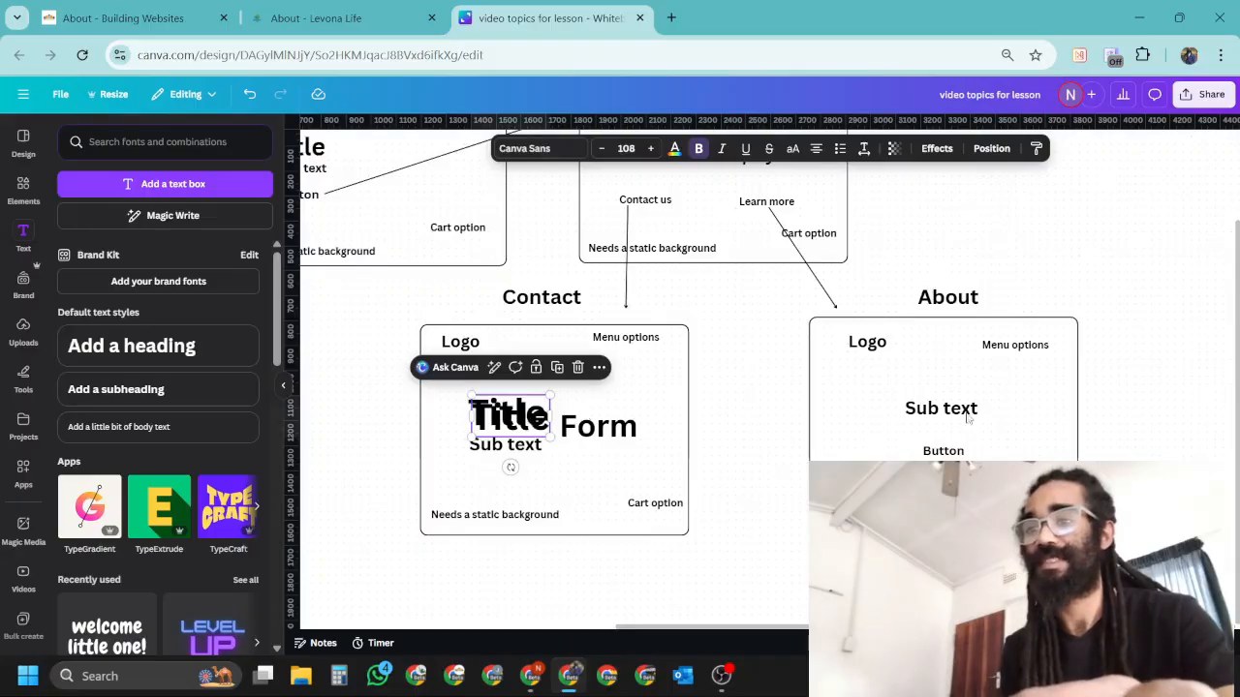
pyautogui.moveTo(967, 417)
pyautogui.mouseDown()
pyautogui.moveTo(928, 373)
pyautogui.moveTo(965, 391)
pyautogui.moveTo(959, 427)
pyautogui.mouseUp()
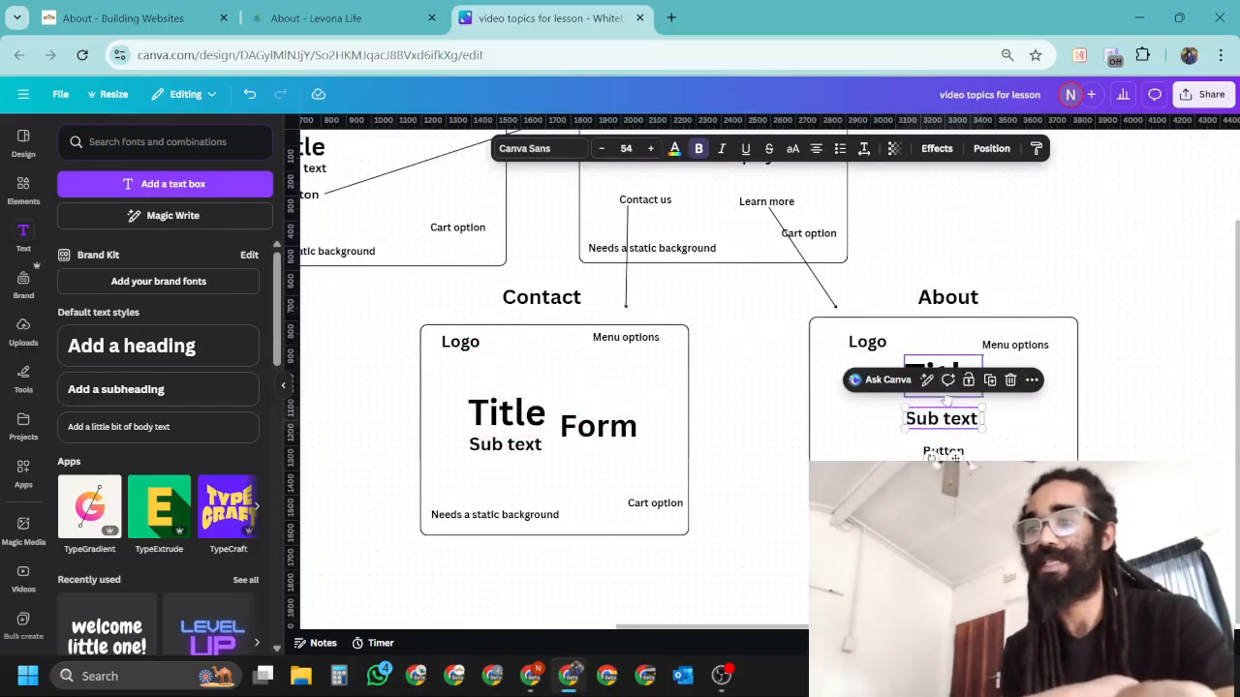
pyautogui.click(1011, 402)
pyautogui.moveTo(947, 379); pyautogui.dragTo(941, 394)
pyautogui.click(941, 449)
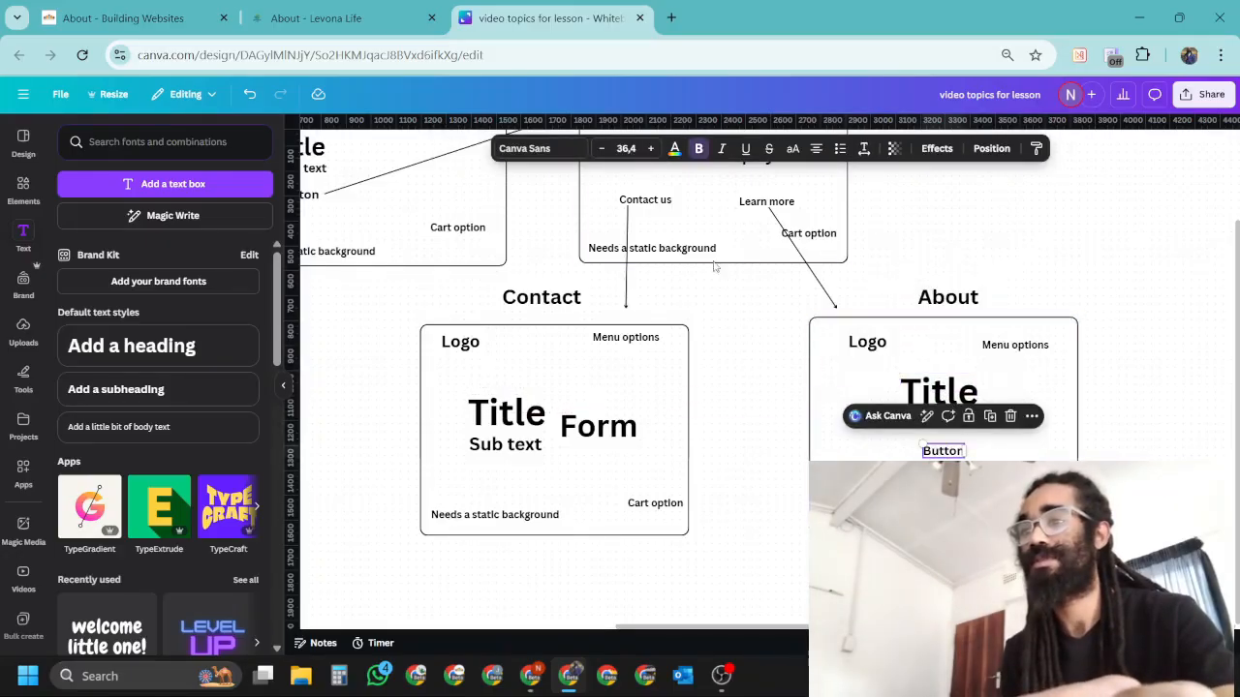
# Duplicate the "Learn more" arrow and run the copy from the About outline's "Button" to just below the Store outline
pyautogui.click(826, 294)
pyautogui.hotkey('ctrl', 'd')
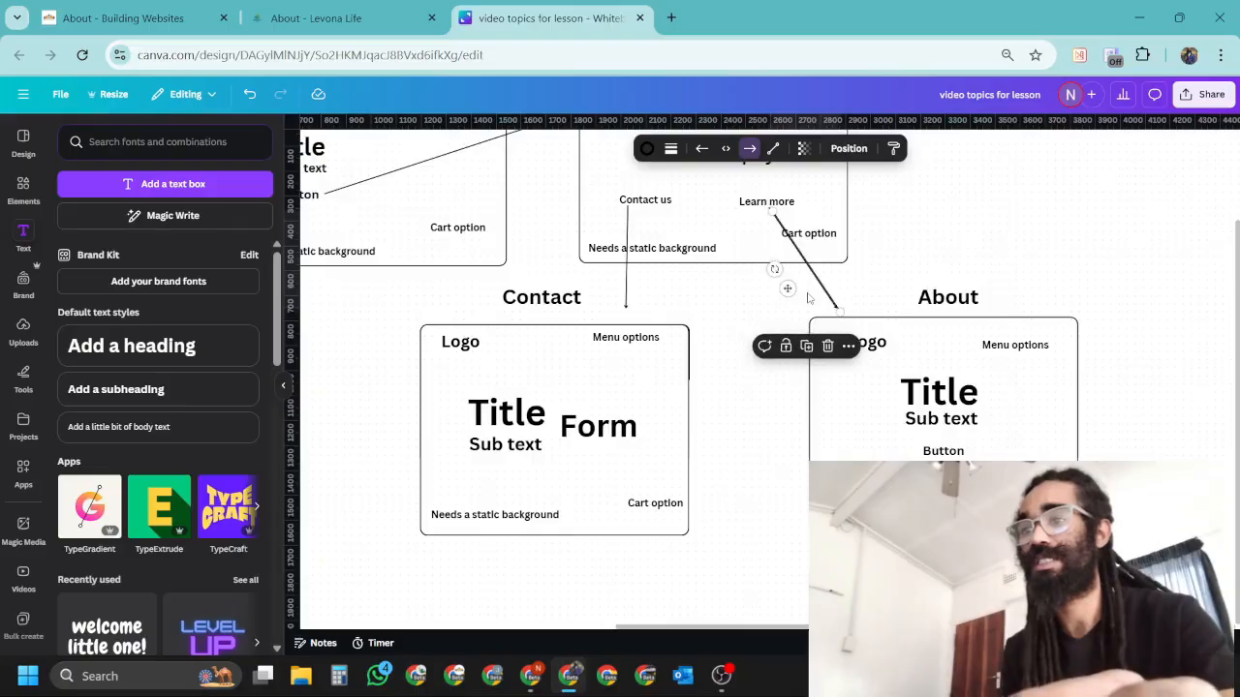
pyautogui.moveTo(821, 286); pyautogui.dragTo(778, 439)
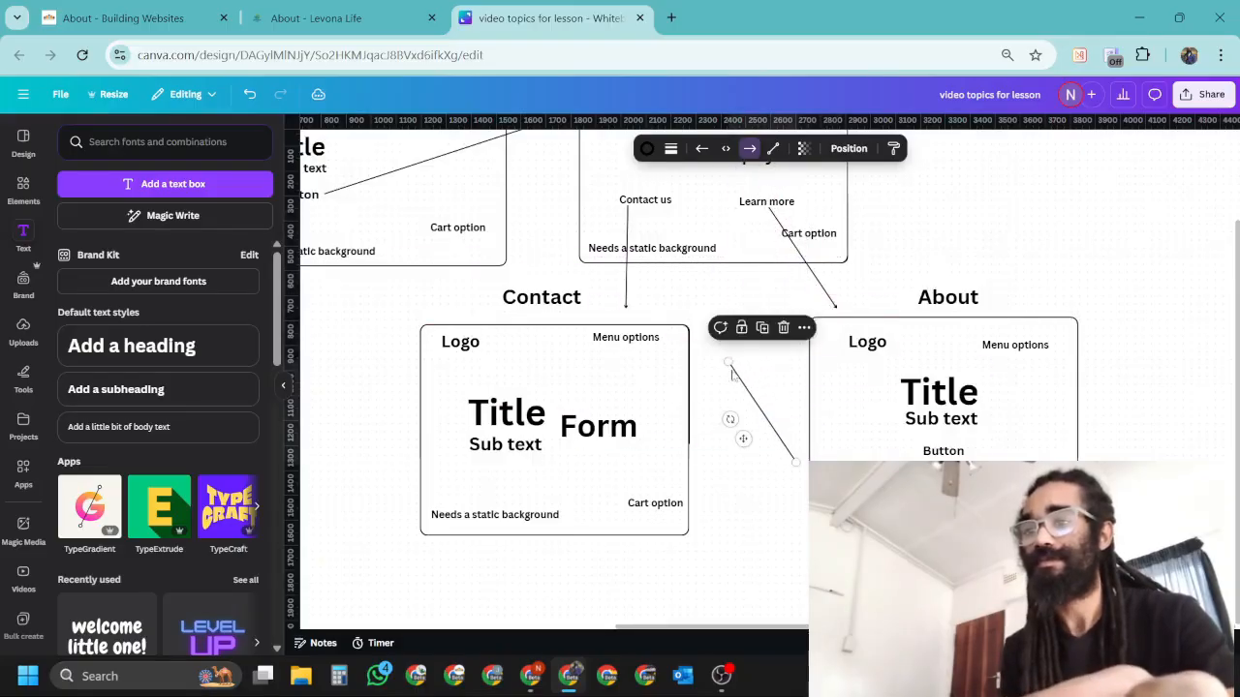
pyautogui.moveTo(728, 361); pyautogui.dragTo(918, 452)
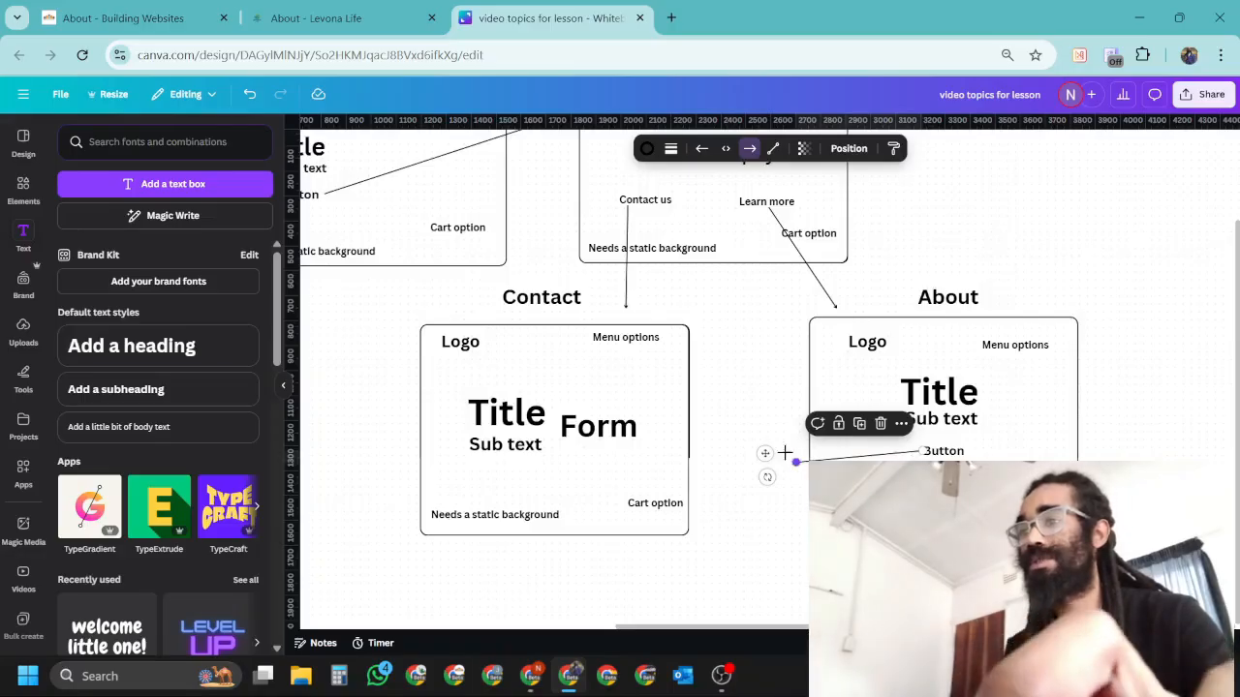
pyautogui.moveTo(794, 461); pyautogui.dragTo(729, 451)
pyautogui.scroll(-2, 658, 298)
pyautogui.scroll(-4, 930, 404)
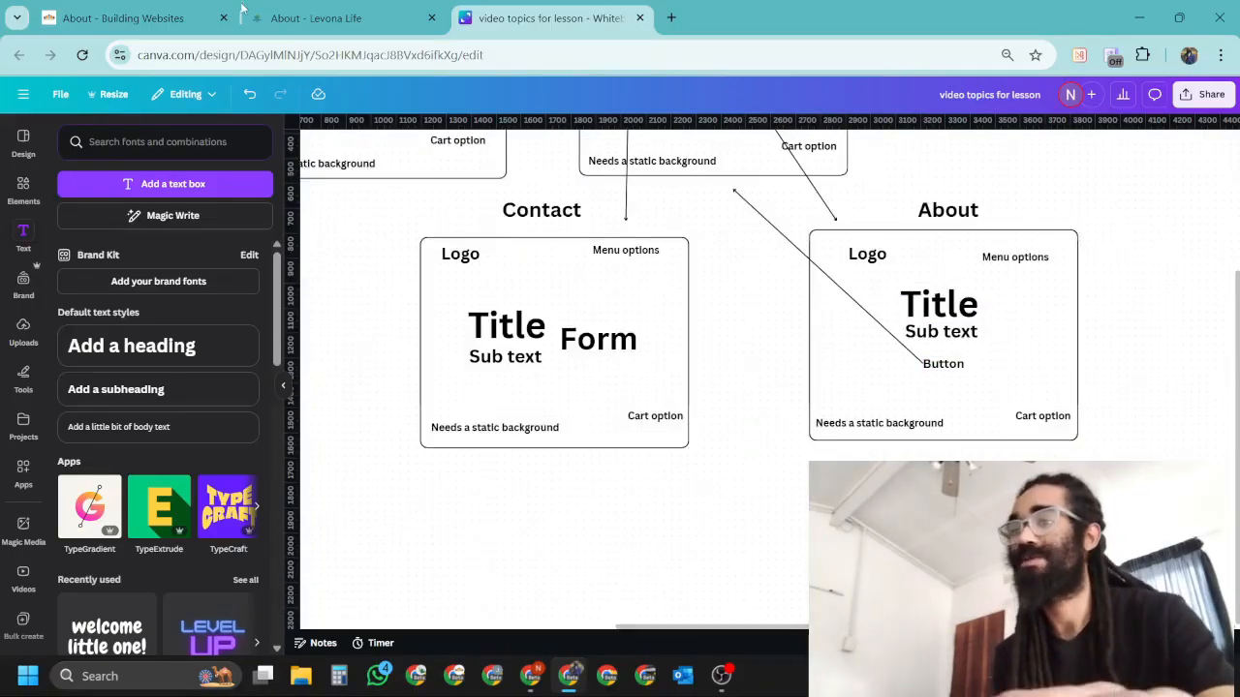
# Check the buttons on the Levona Life and Building Websites About pages, open both homepages and return to the Canva whiteboard
pyautogui.click(314, 17)
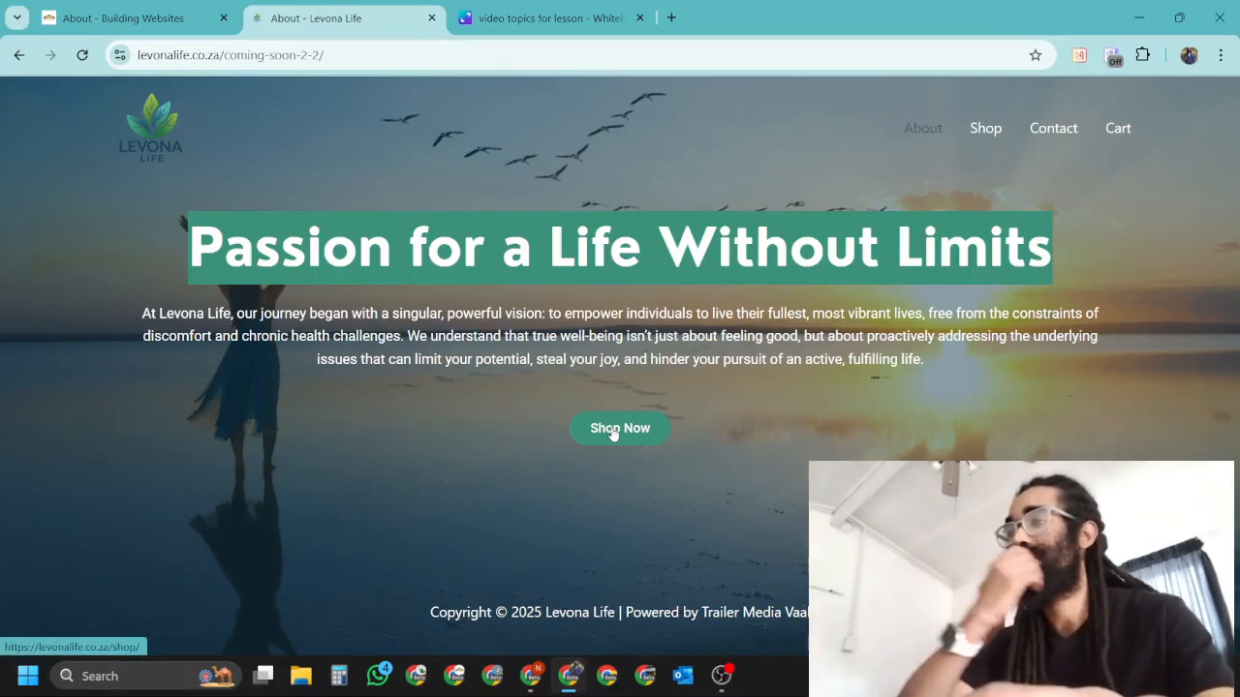
pyautogui.click(123, 17)
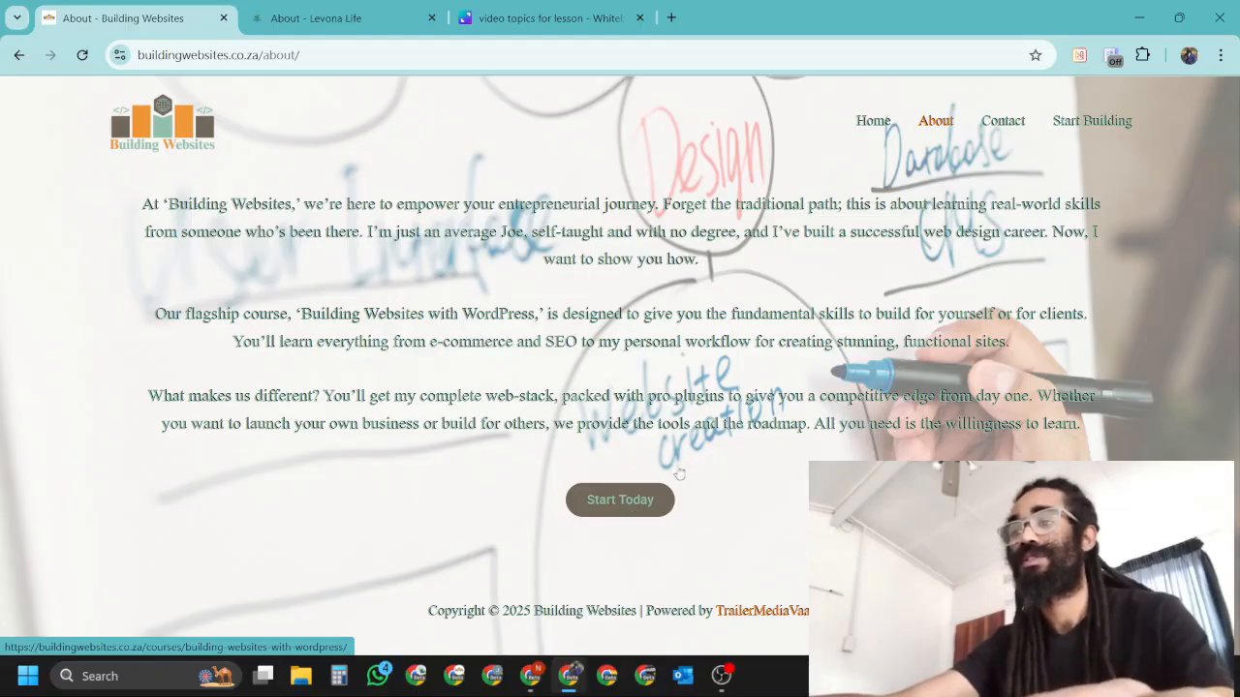
pyautogui.click(335, 30)
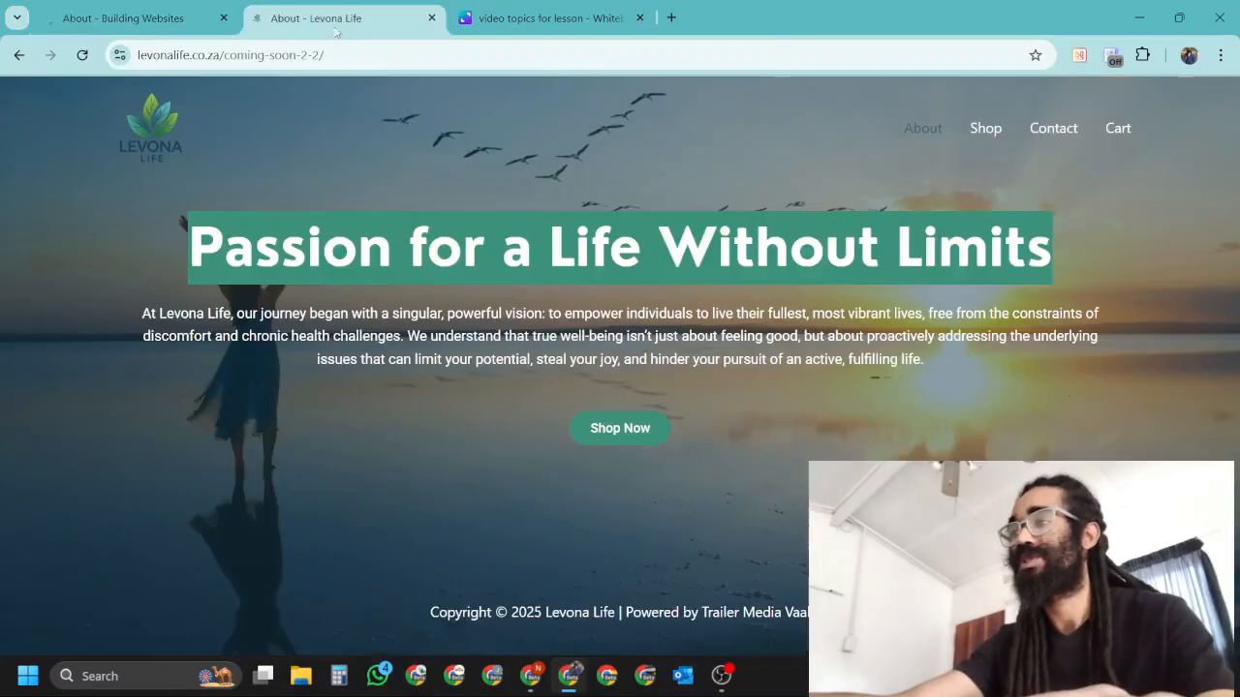
pyautogui.click(150, 150)
pyautogui.click(547, 17)
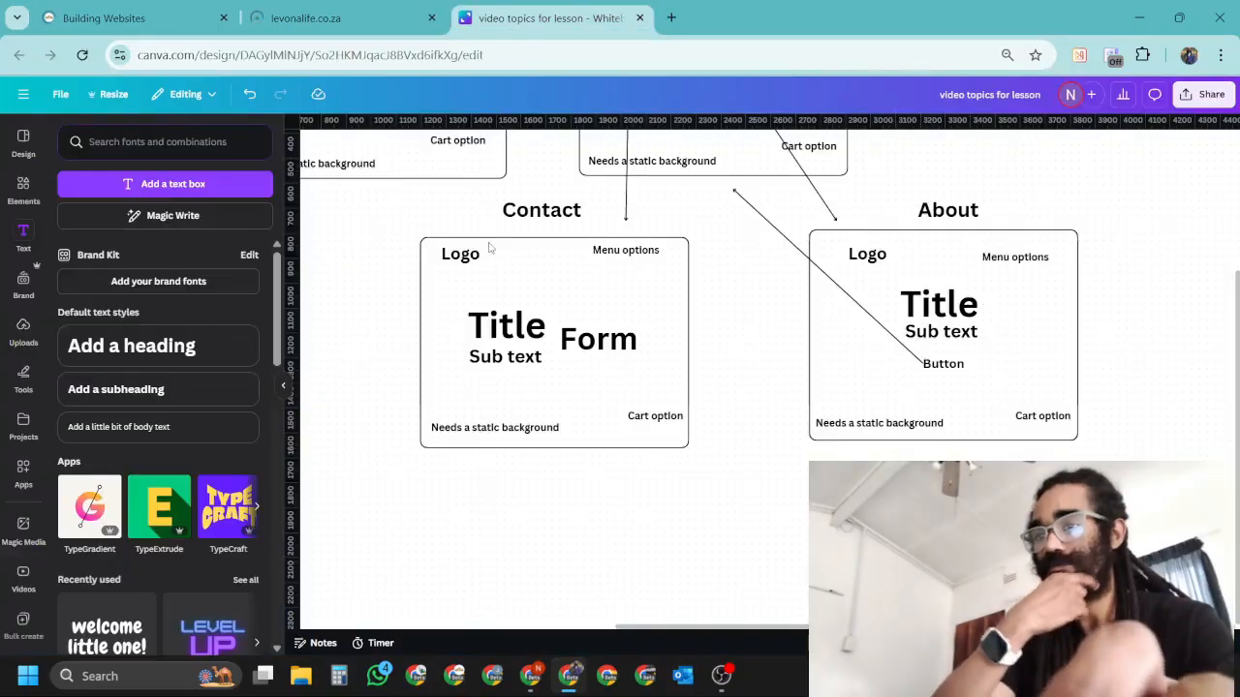